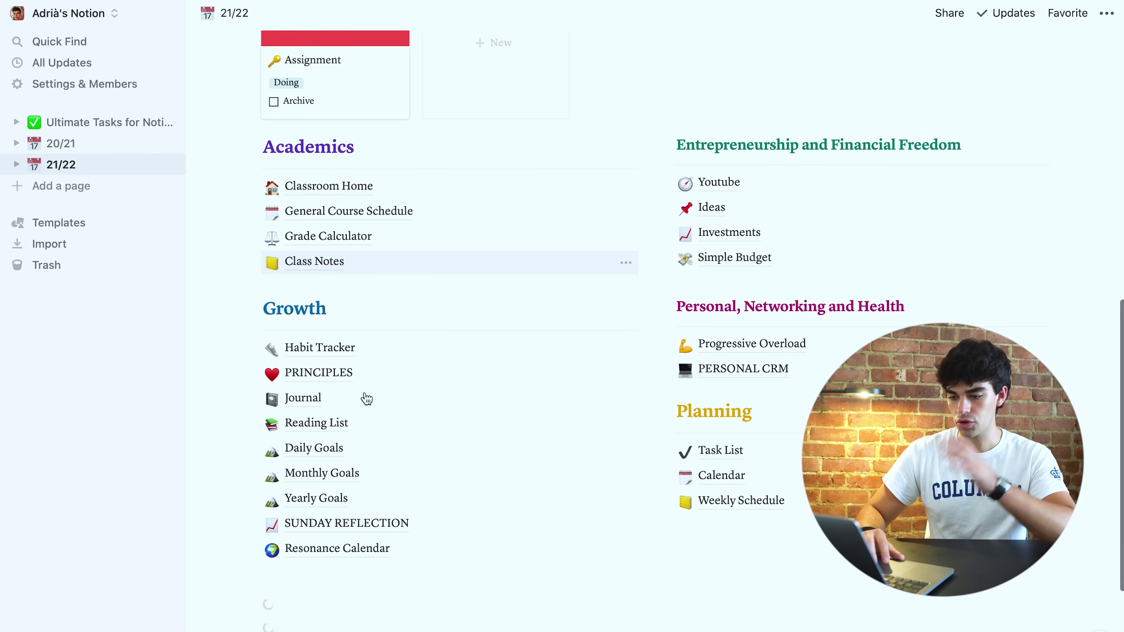
- Open the Habit Tracker from the 21/22 dashboard and examine its habit columns from workout 7am through Reflection
scroll(314, 324, down, 2)
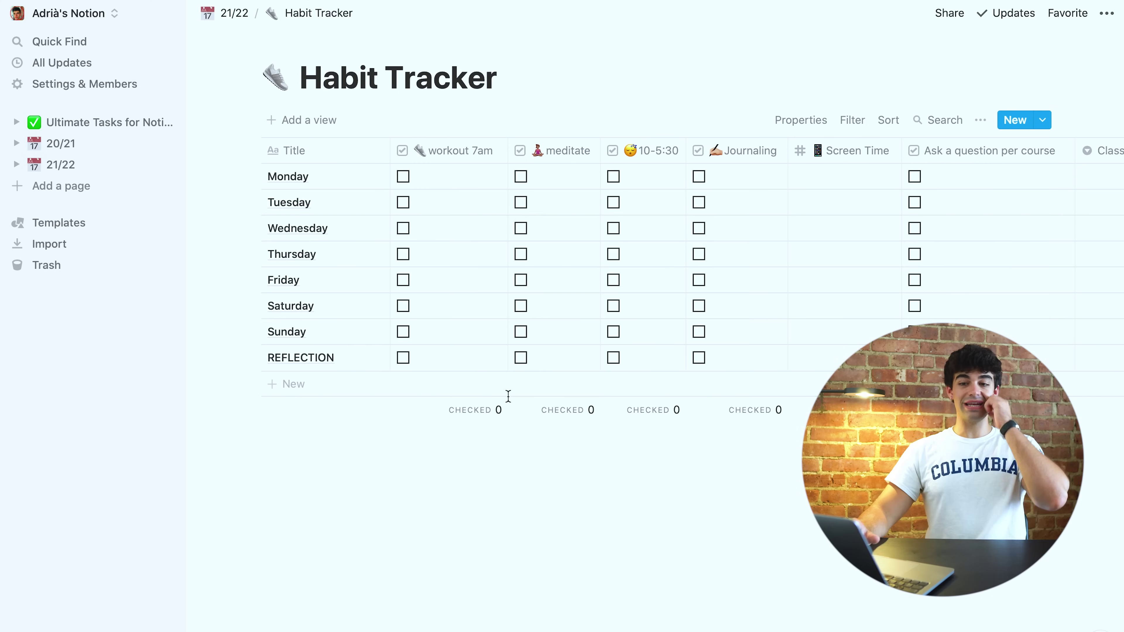
scroll(458, 478, right, 1)
scroll(457, 478, left, 1)
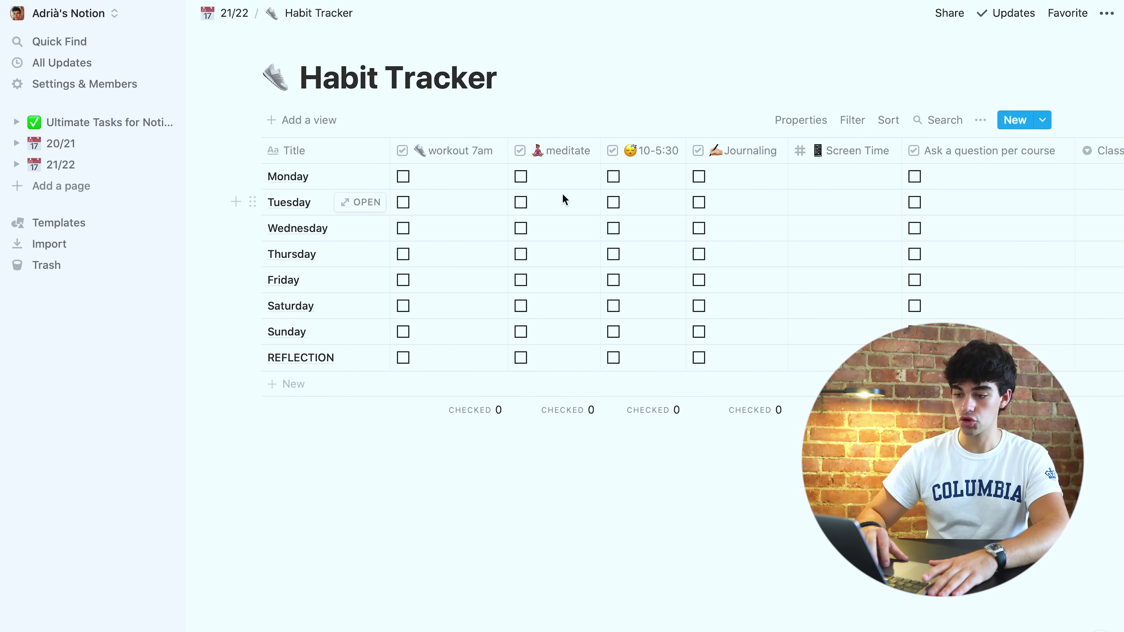
scroll(542, 195, right, 1)
scroll(684, 160, right, 4)
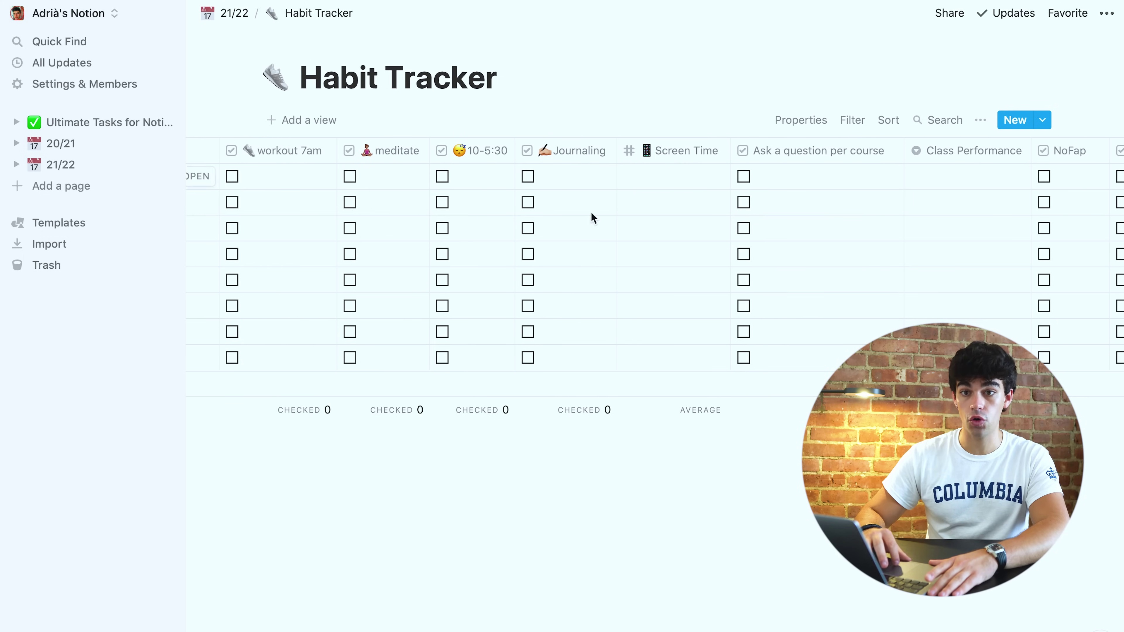
scroll(586, 219, right, 1)
scroll(593, 220, right, 1)
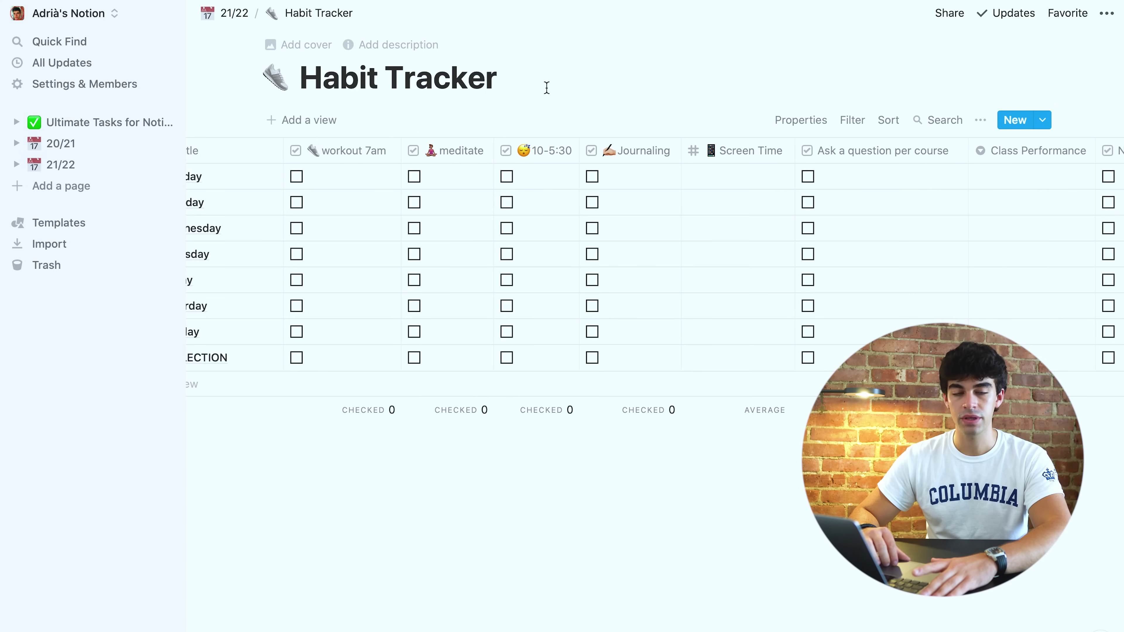
scroll(466, 236, right, 4)
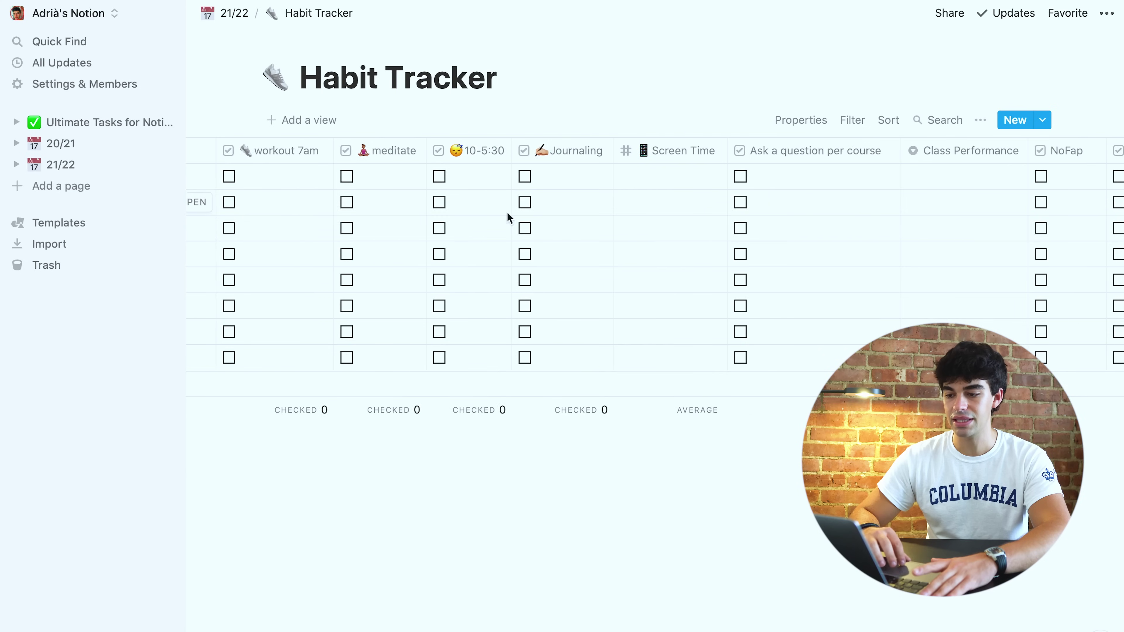
scroll(504, 213, right, 2)
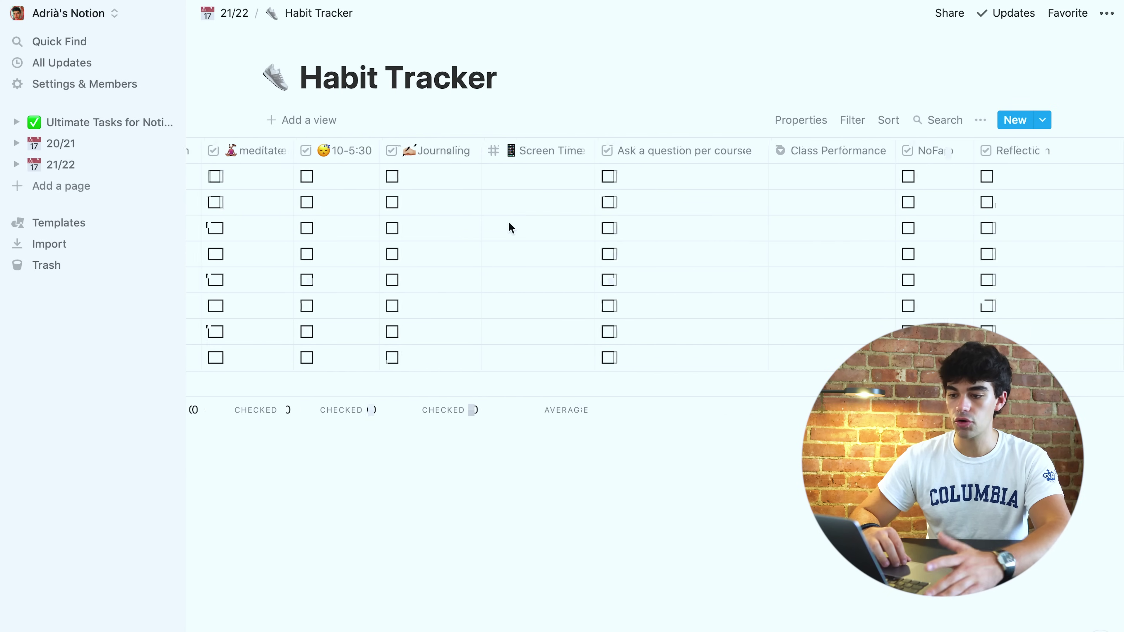
scroll(508, 228, right, 2)
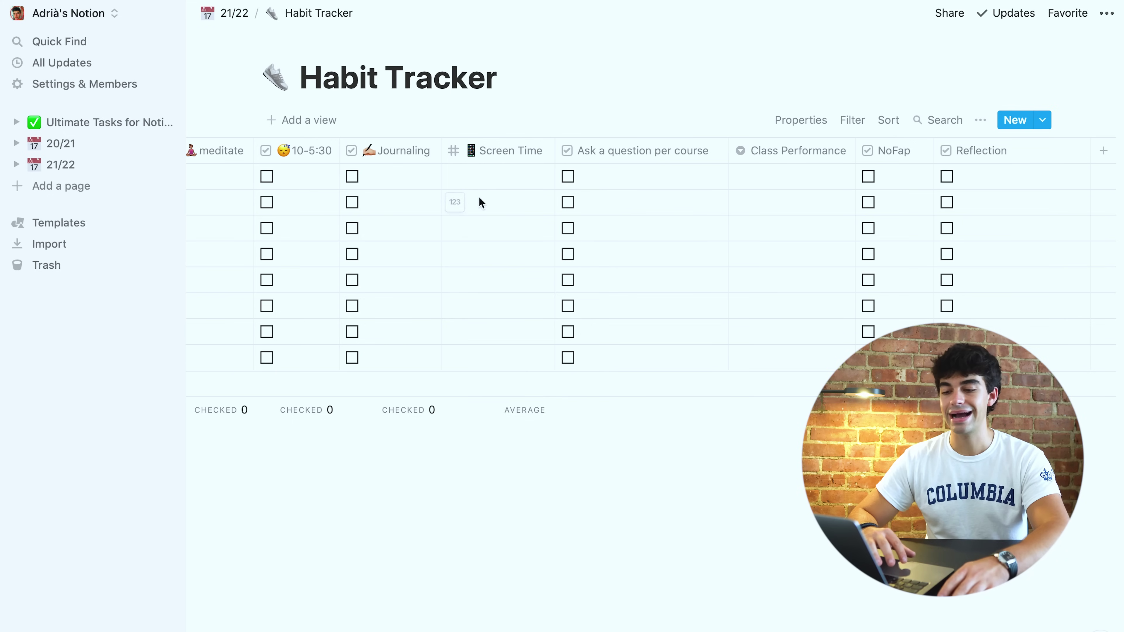
scroll(551, 205, right, 1)
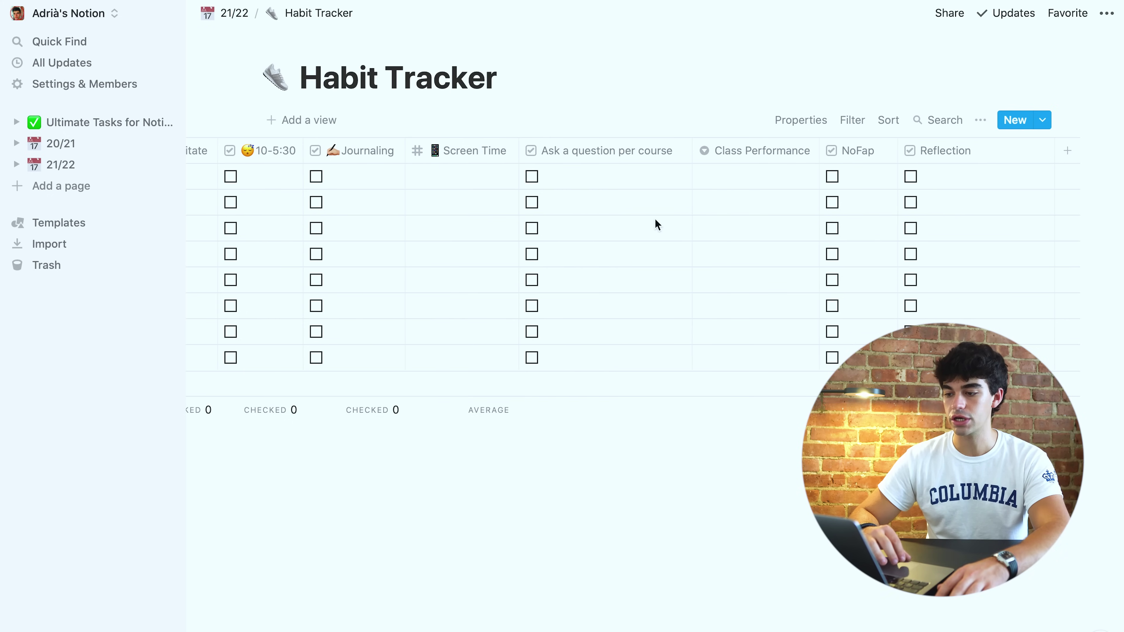
scroll(655, 220, right, 1)
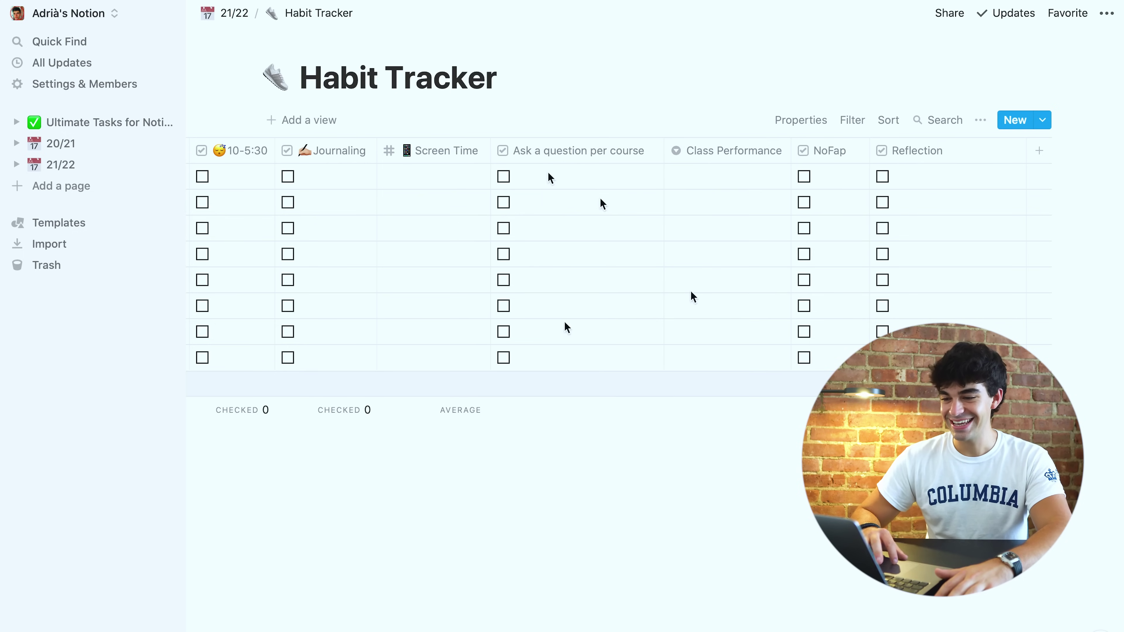
- Examine the Class Performance column's settings and the rating options available for Monday without choosing one
drag(699, 151, 677, 155)
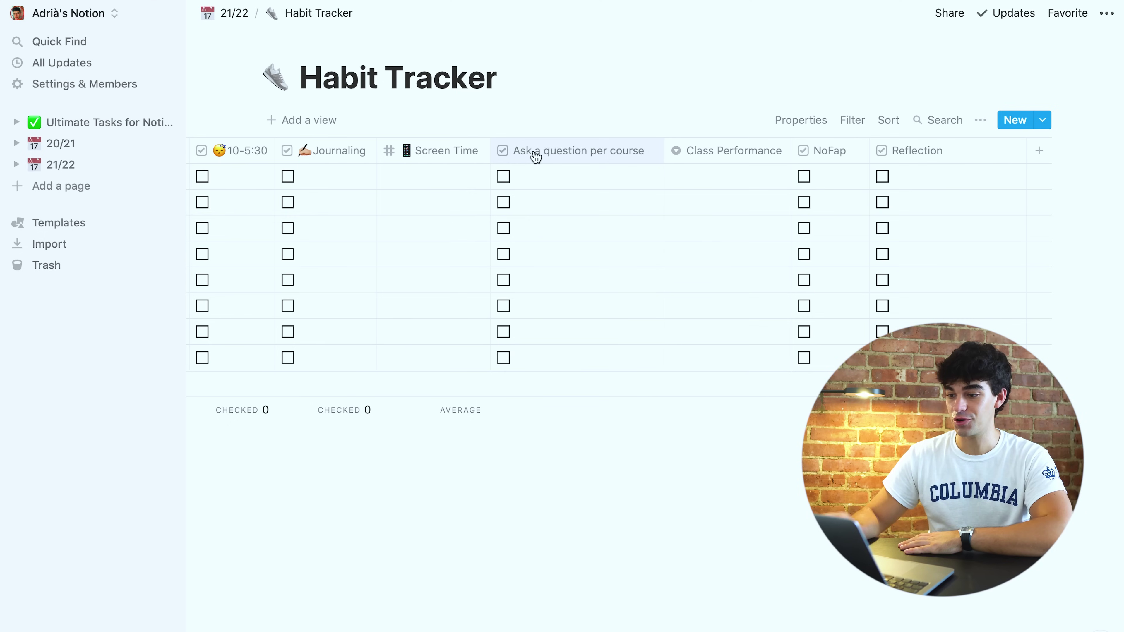
click(693, 153)
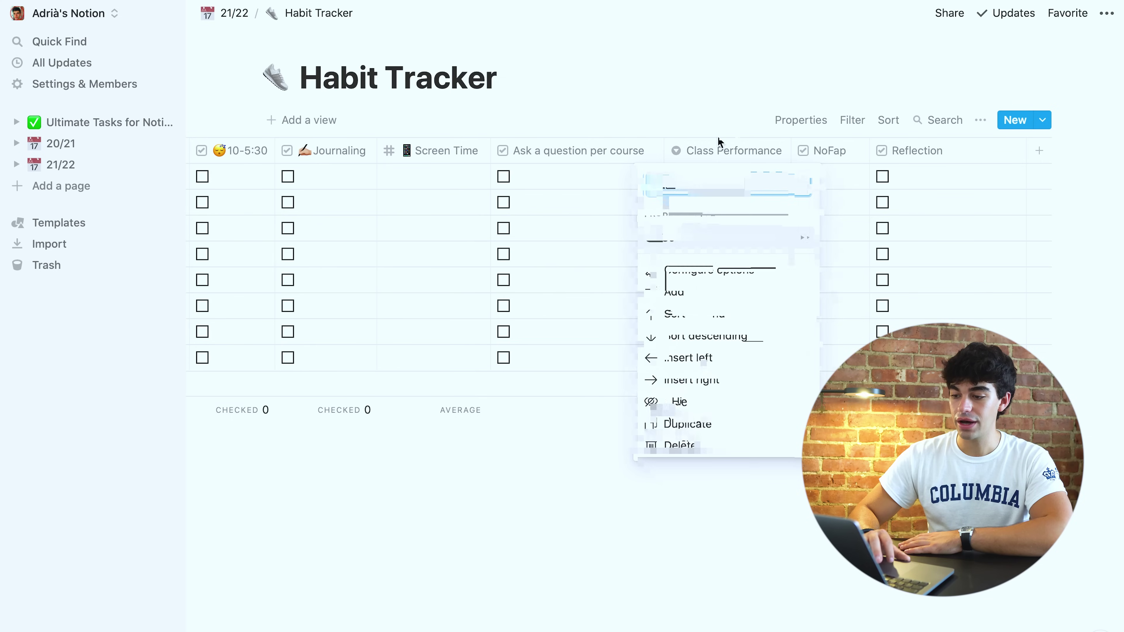
click(738, 150)
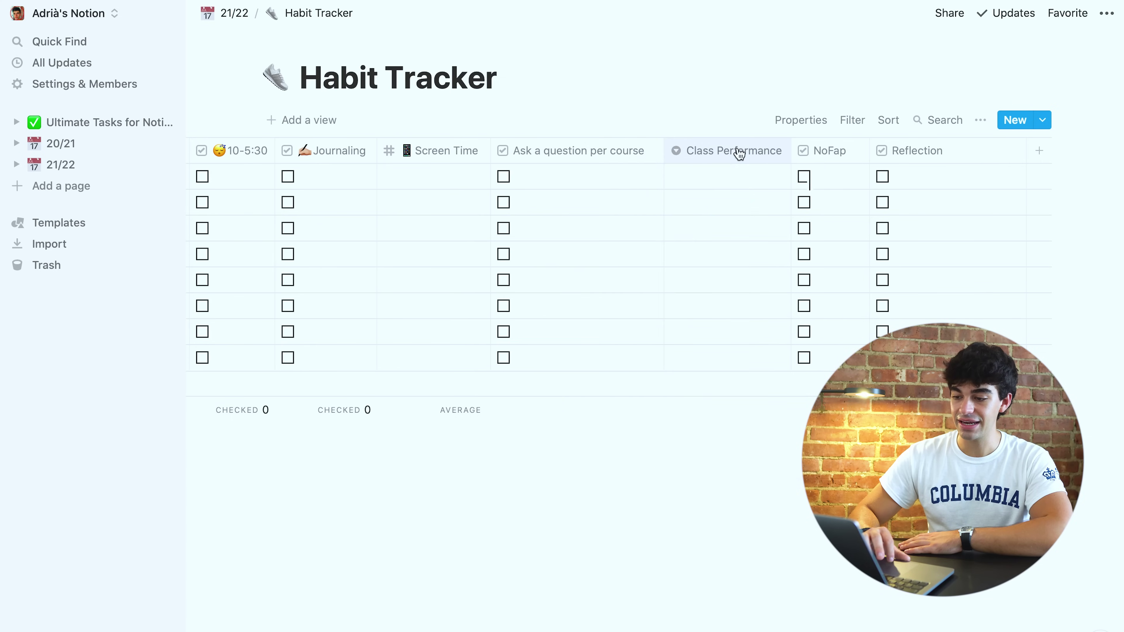
click(712, 173)
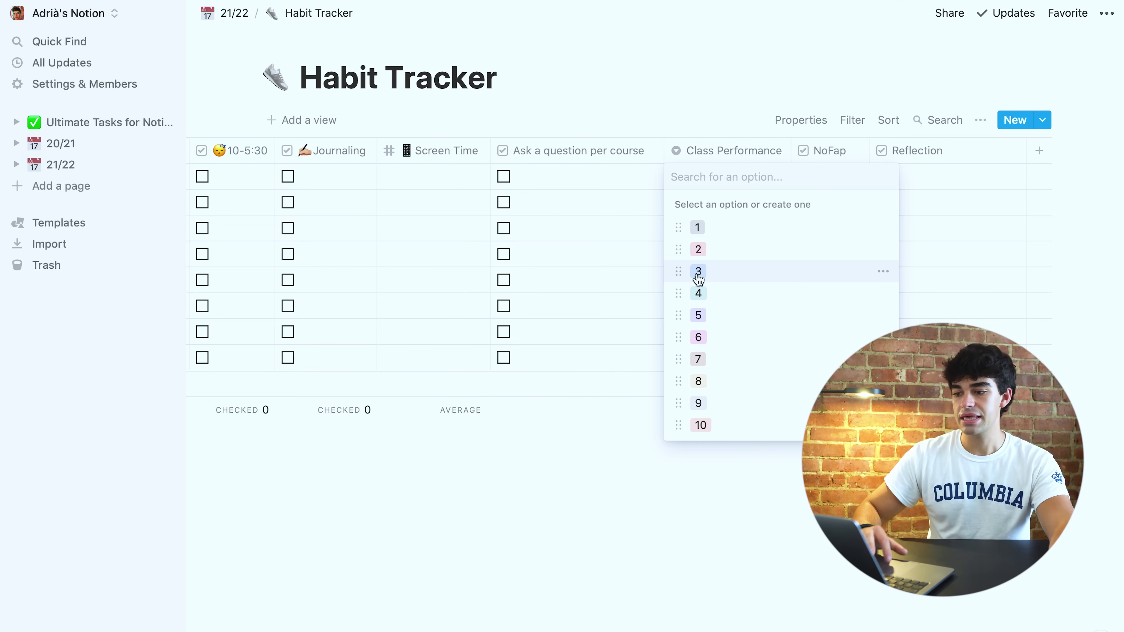
key(Escape)
- Mark Monday's workout 7am, meditate, 10-5:30 and Journaling habits as done
scroll(452, 250, left, 10)
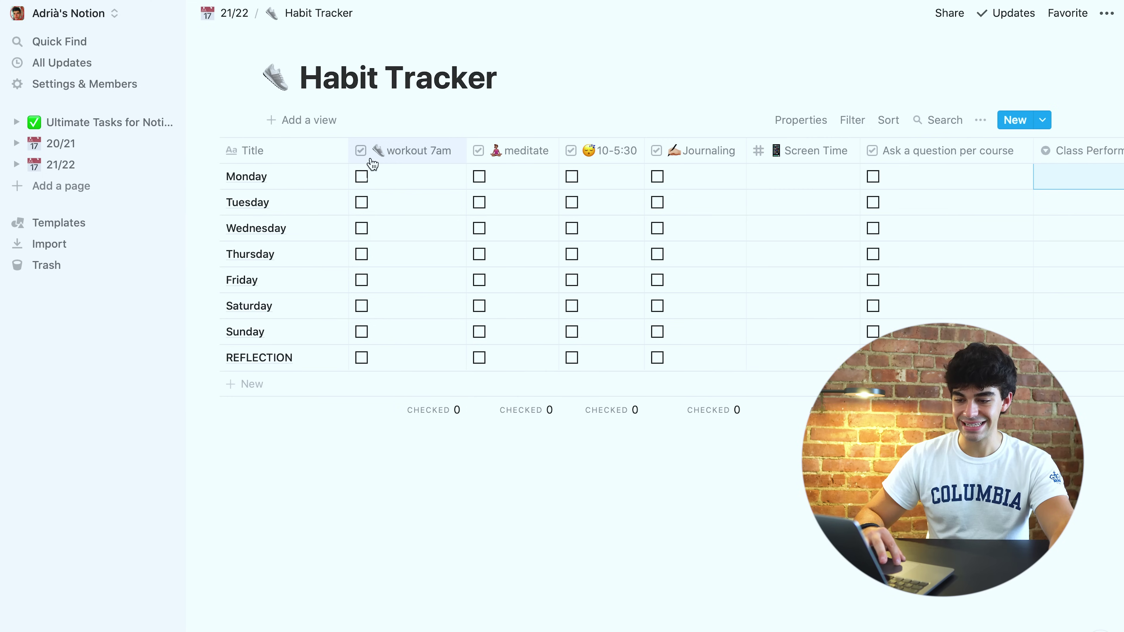
click(362, 176)
click(479, 176)
click(571, 176)
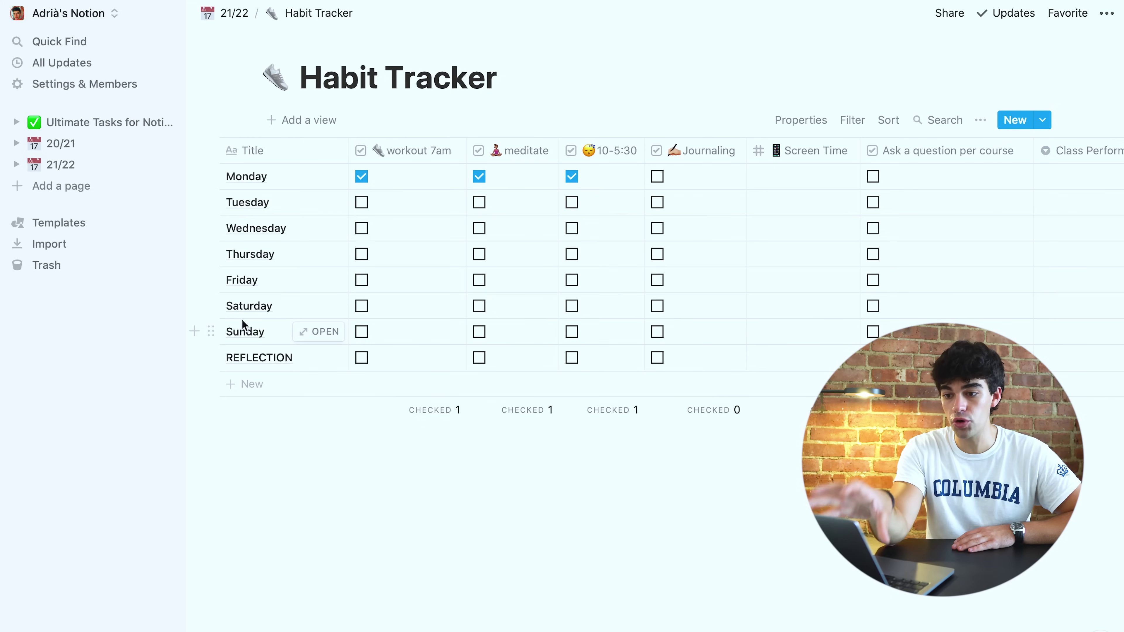
scroll(242, 319, right, 3)
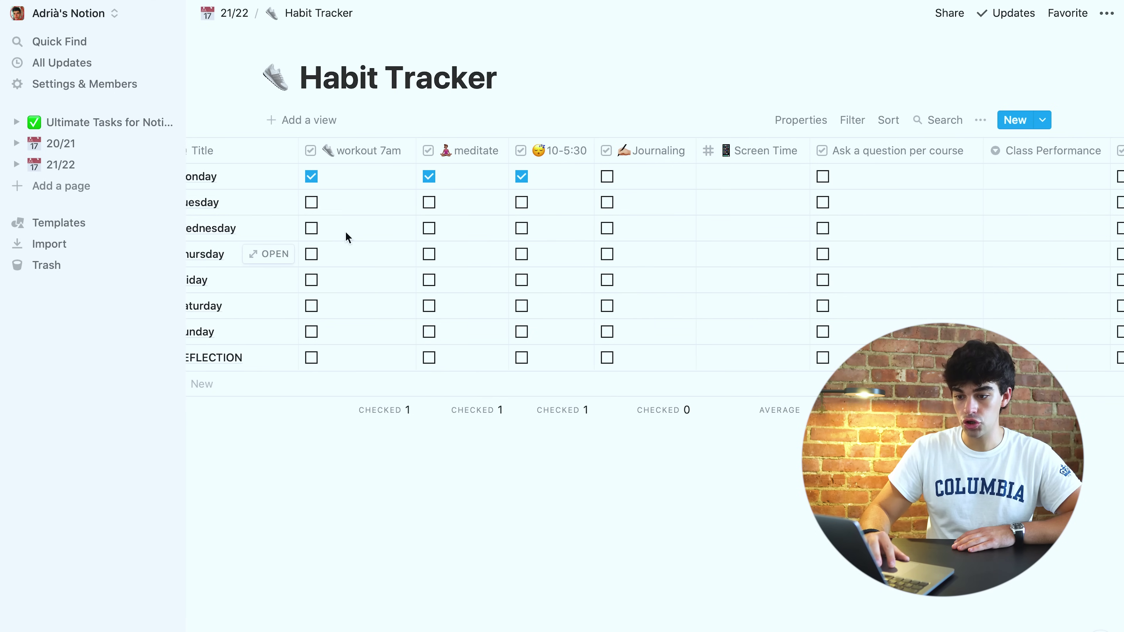
scroll(359, 209, right, 2)
scroll(399, 239, left, 2)
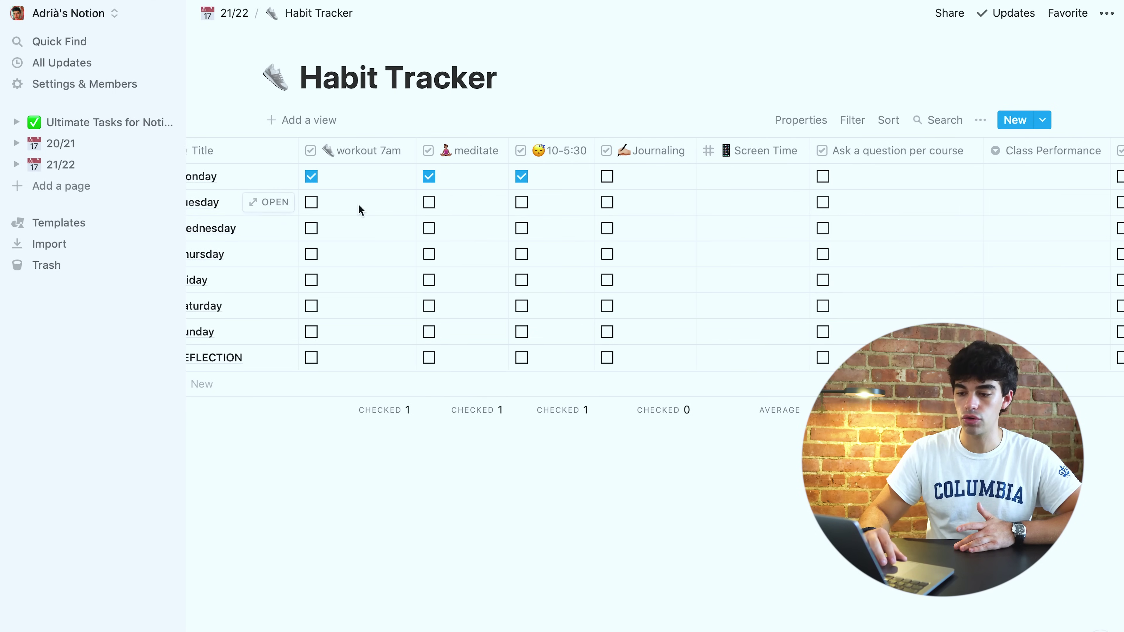
scroll(463, 203, right, 4)
click(512, 177)
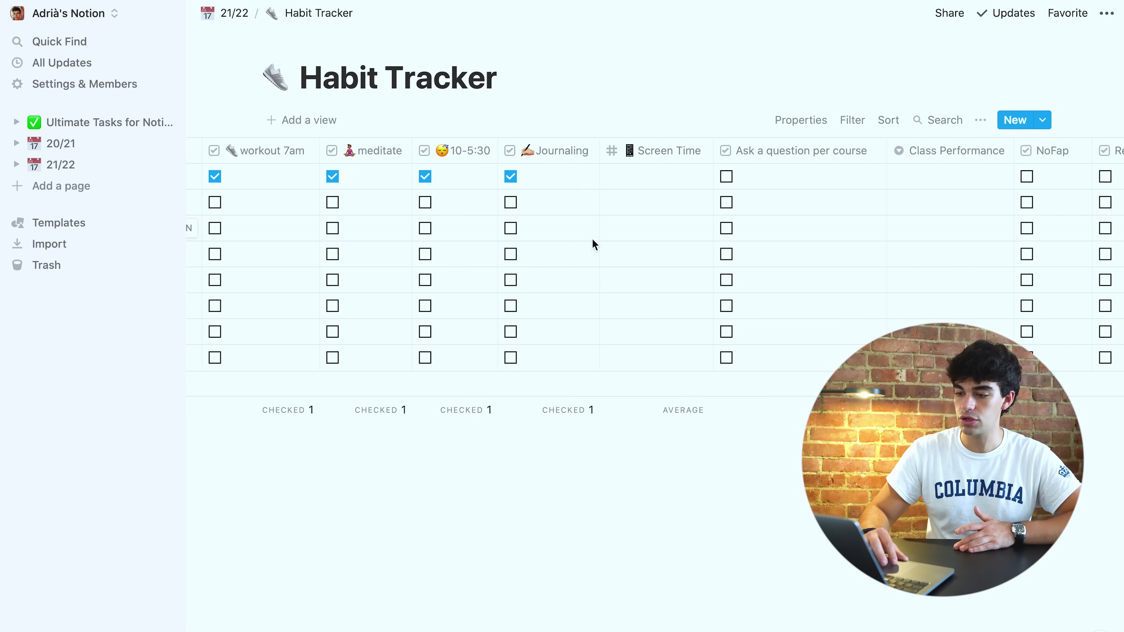
- Set Monday's Screen Time to 60 in the Habit Tracker
scroll(592, 244, right, 3)
click(582, 182)
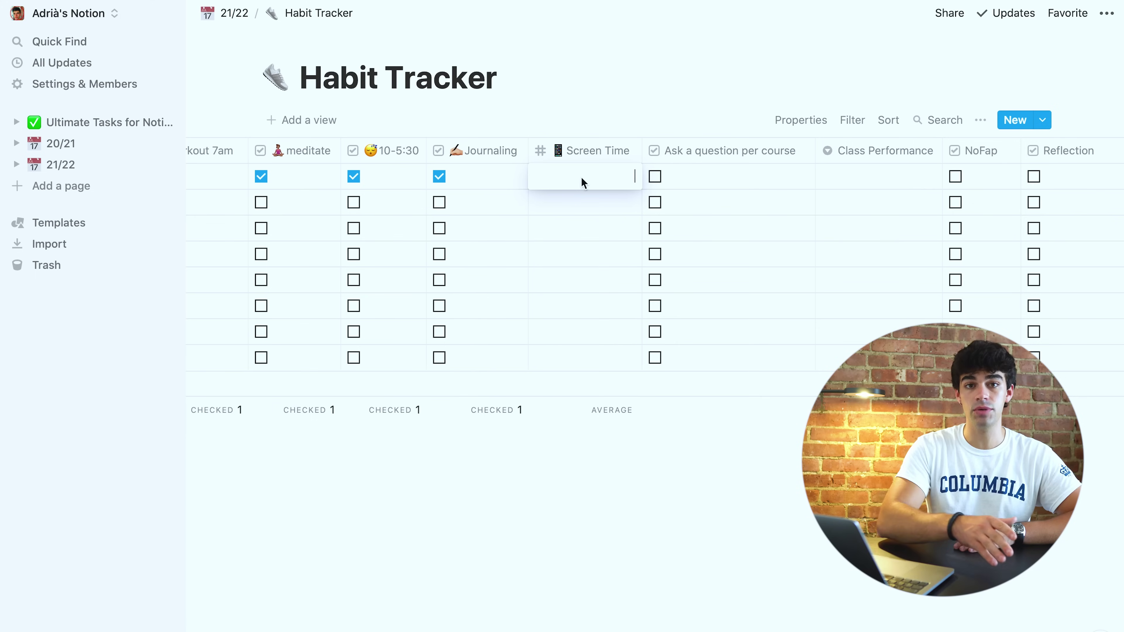
text(60)
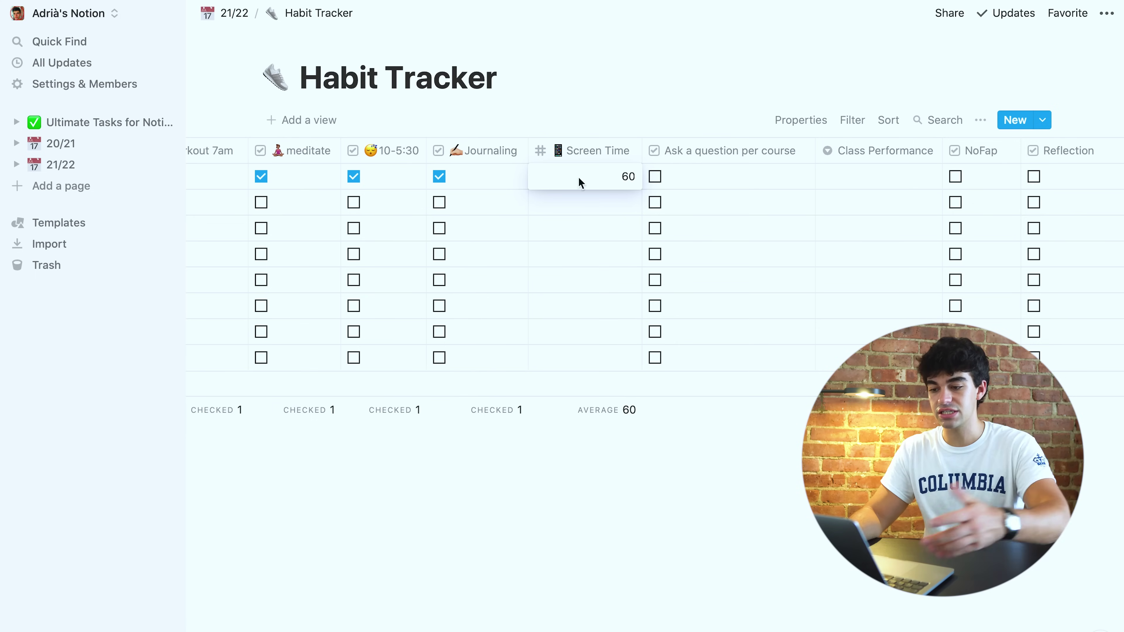
key(Return)
scroll(584, 221, right, 4)
scroll(620, 213, right, 3)
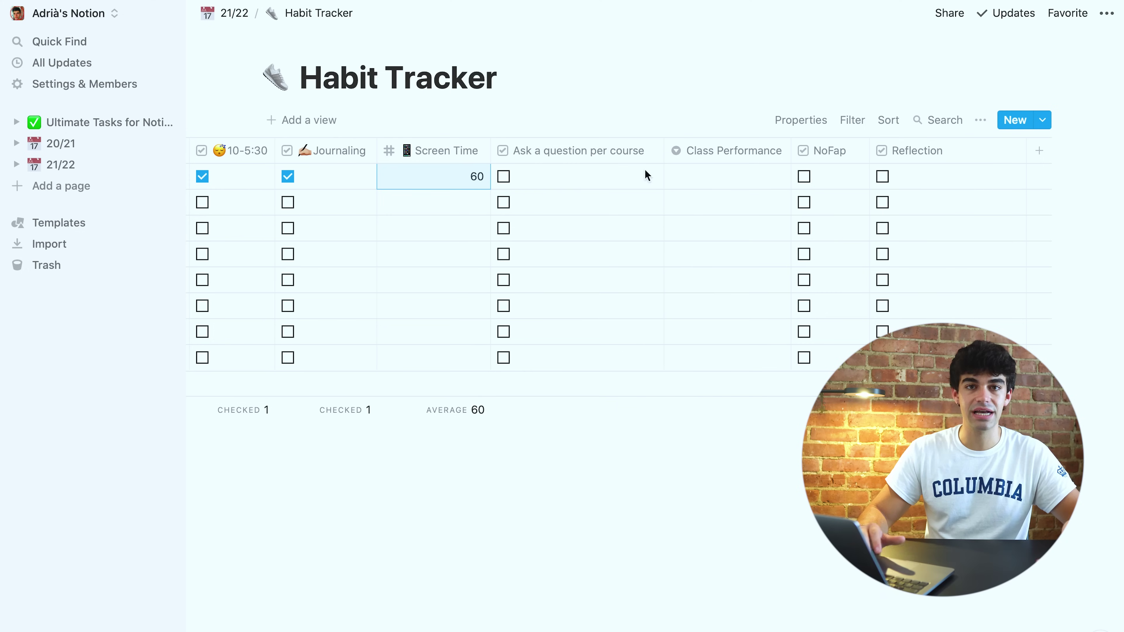
scroll(550, 185, left, 15)
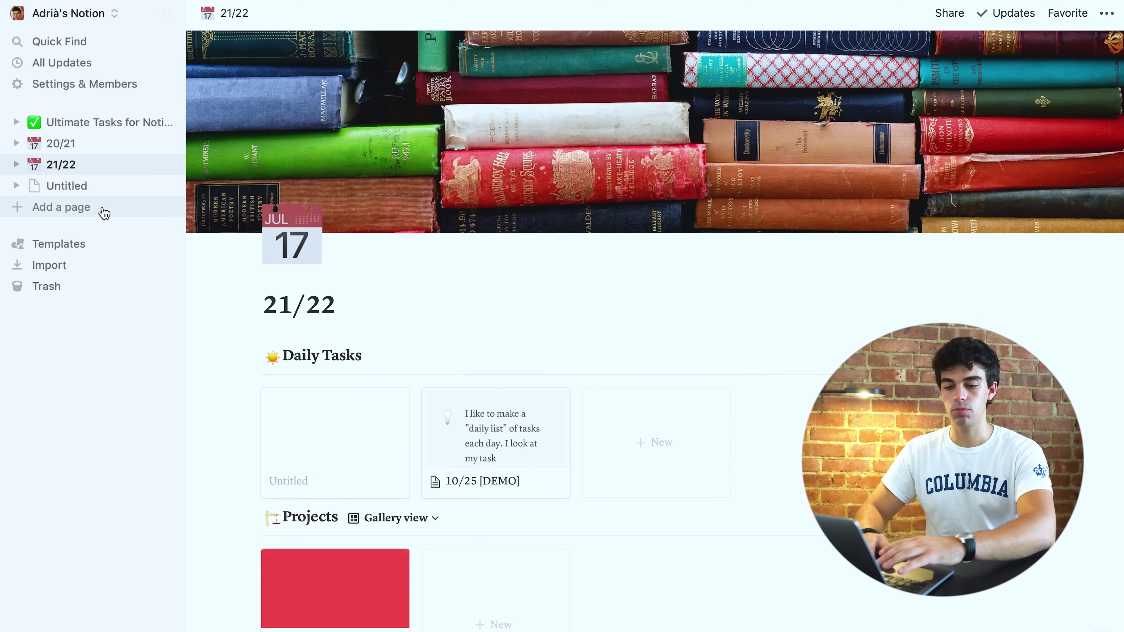
- Add a new page titled "habit" to the workspace and give it an icon
click(87, 208)
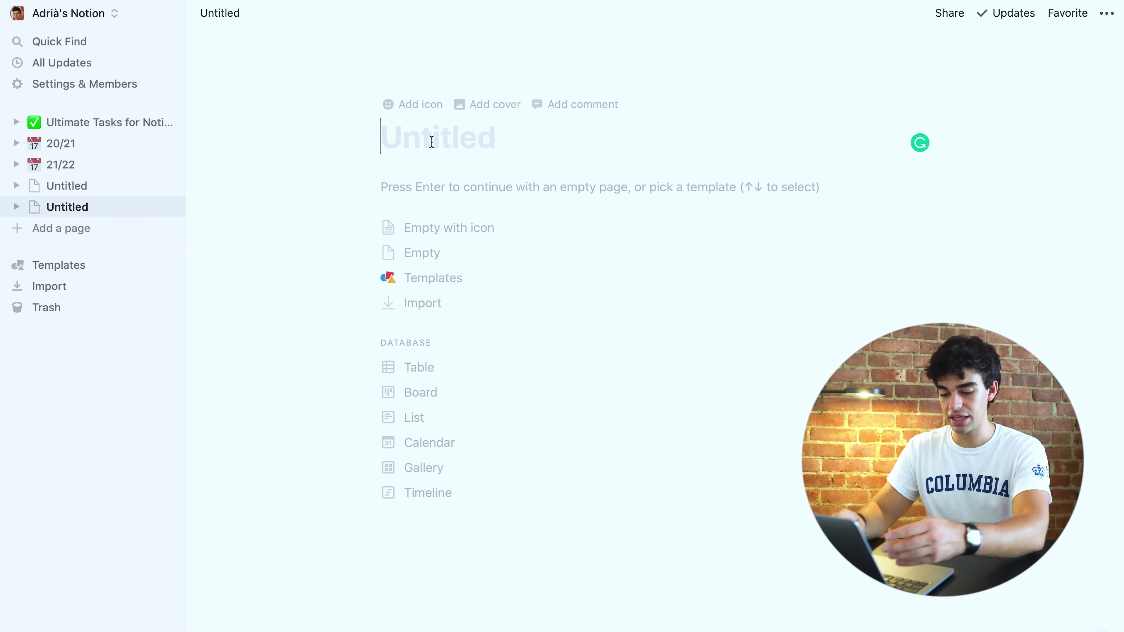
text(habit)
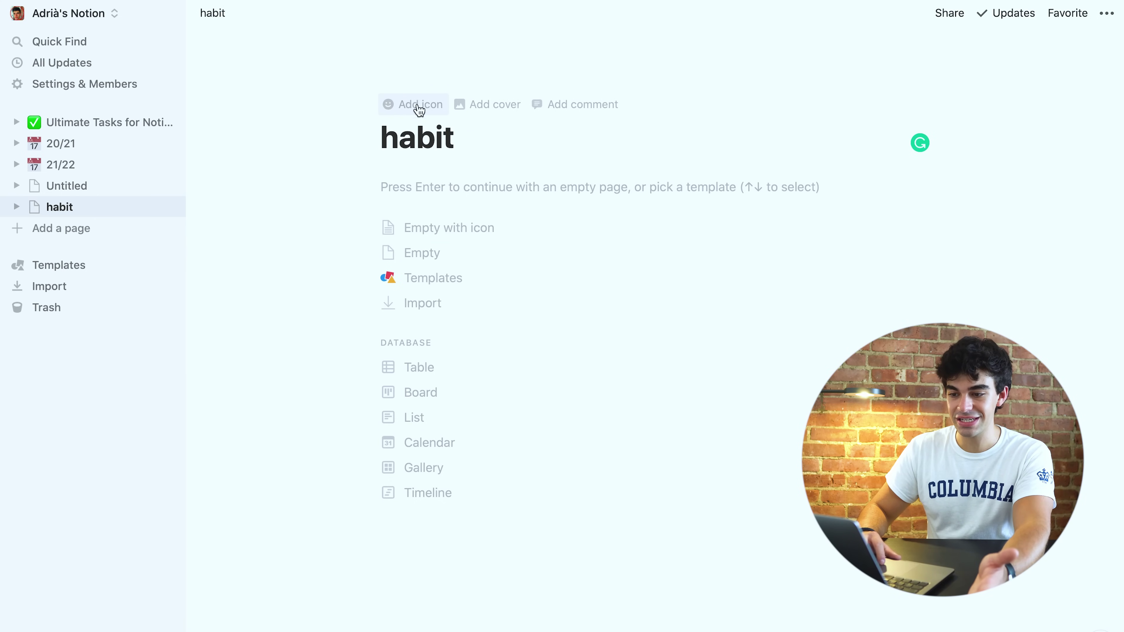
click(415, 105)
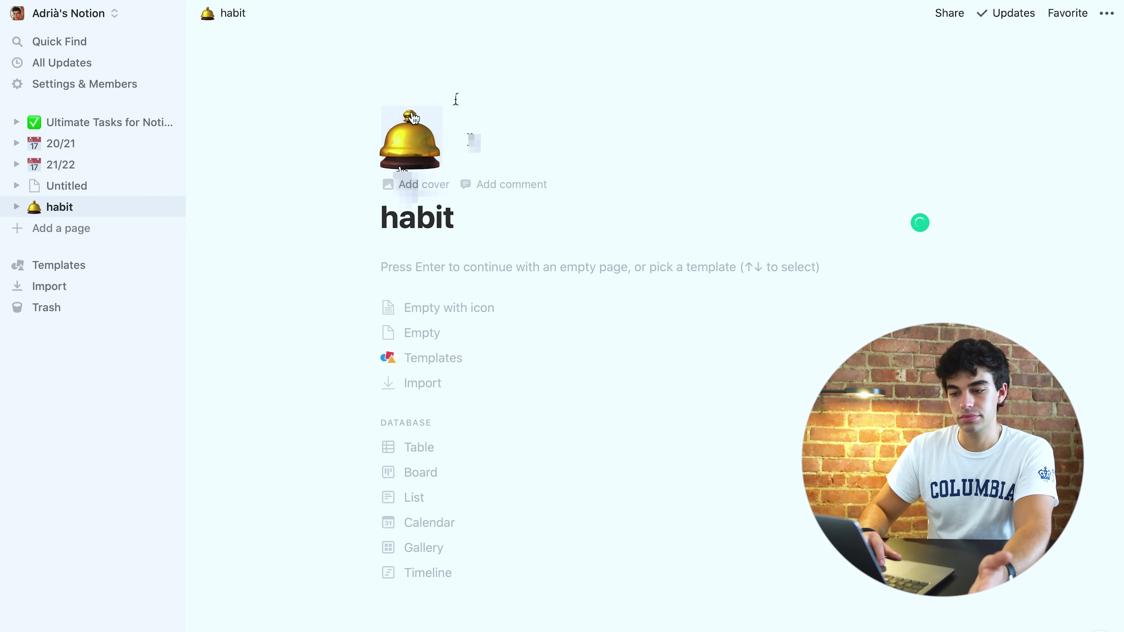
- Browse the available icons for the habit page without picking a different one
click(412, 124)
scroll(405, 298, down, 10)
scroll(404, 298, down, 15)
scroll(404, 298, up, 20)
click(572, 124)
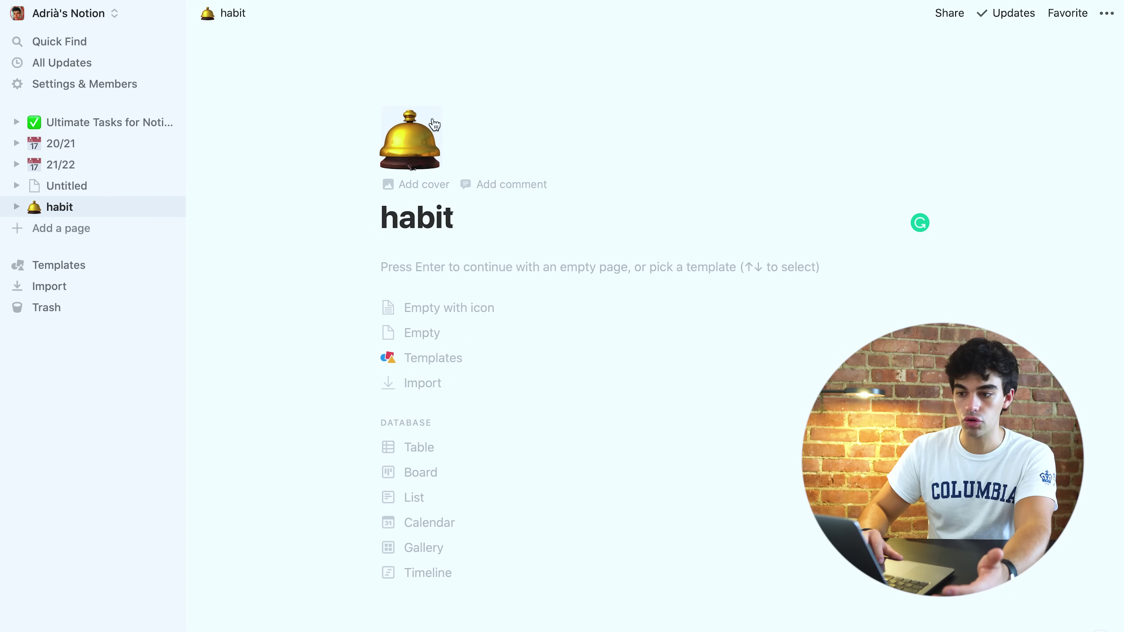
- Add a cover image to the habit page and start it as an empty page
click(437, 192)
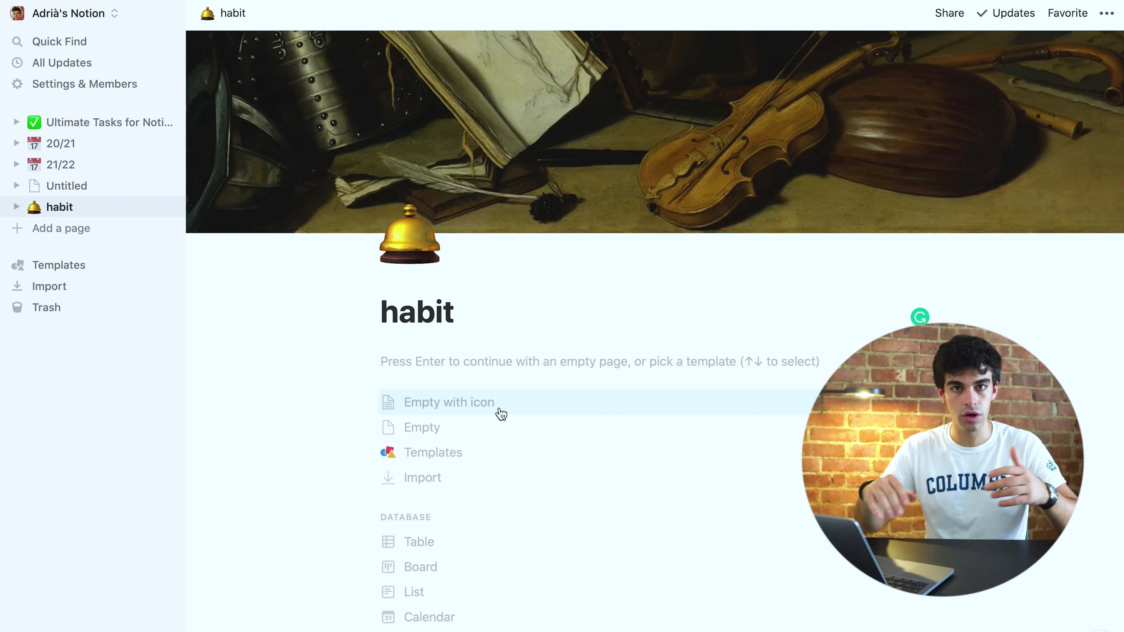
scroll(509, 432, down, 3)
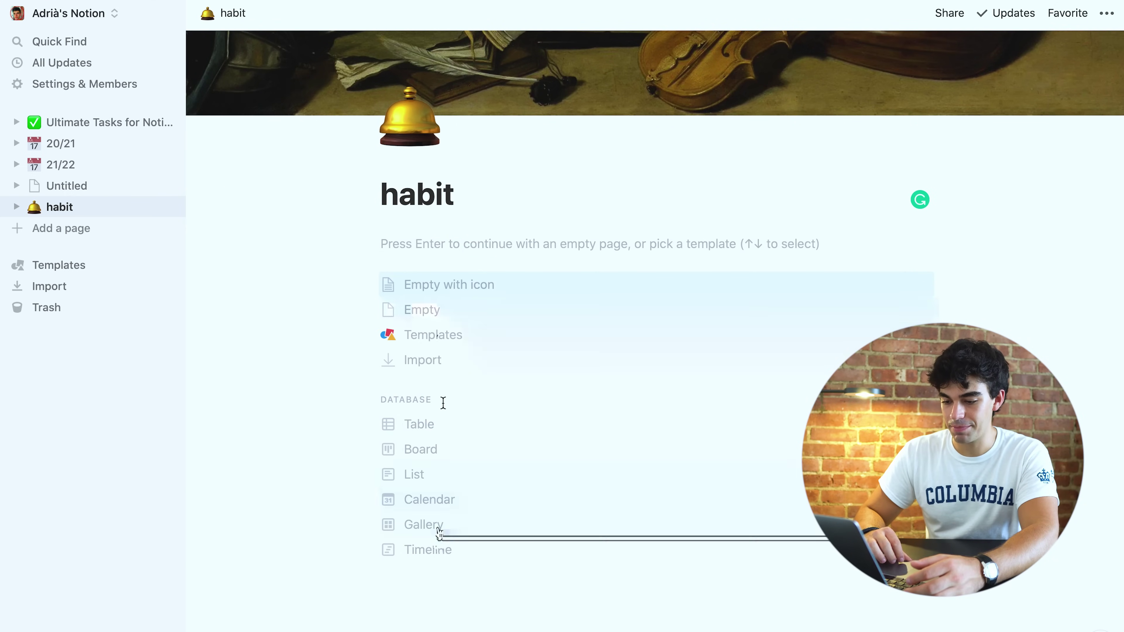
scroll(438, 538, down, 2)
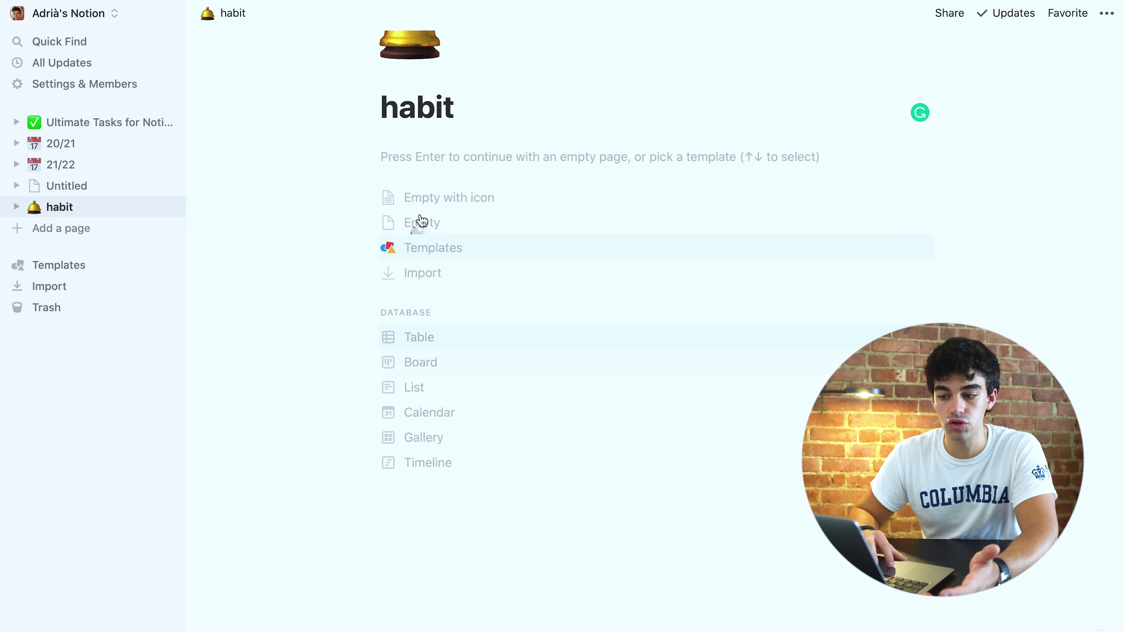
key(Return)
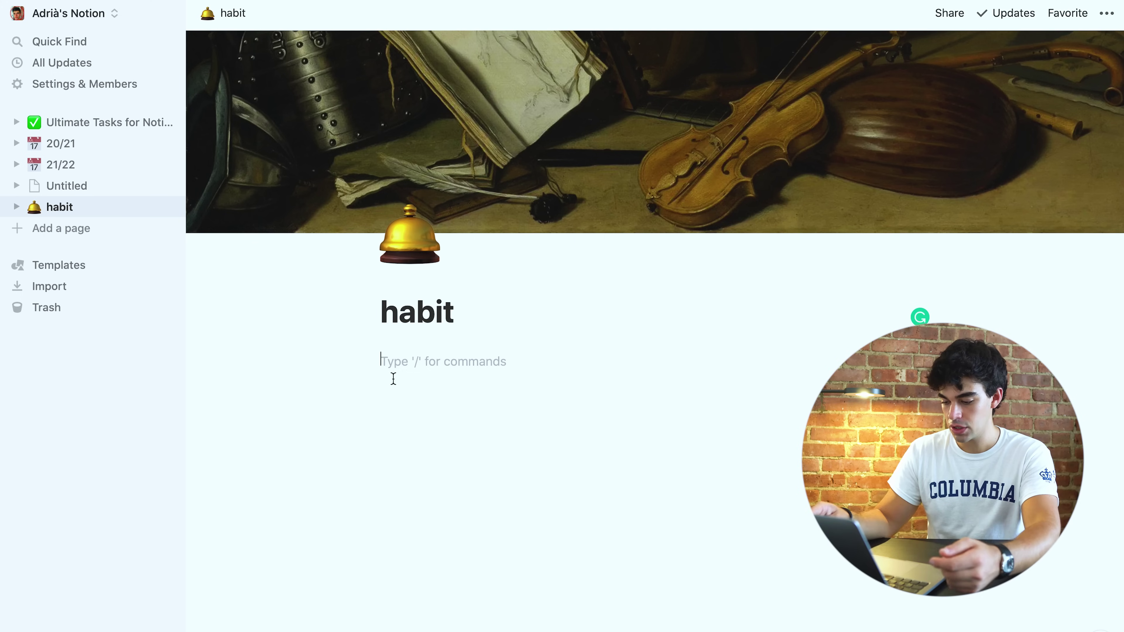
- Insert an inline table database in the empty body of the habit page
text(/)
key(BackSpace)
text(/)
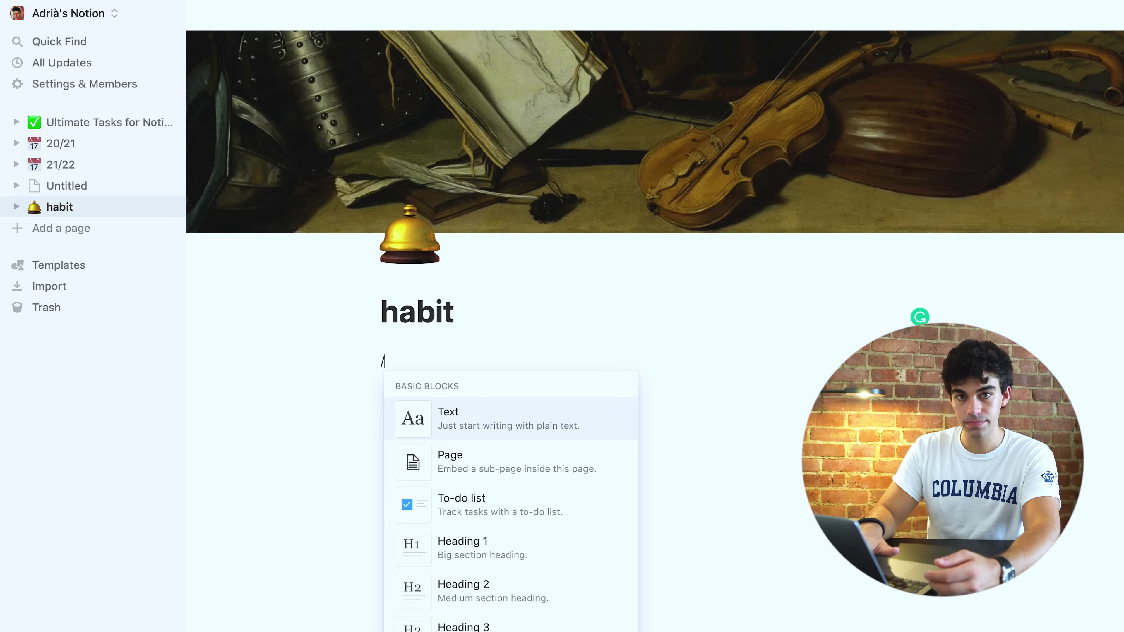
scroll(502, 525, down, 5)
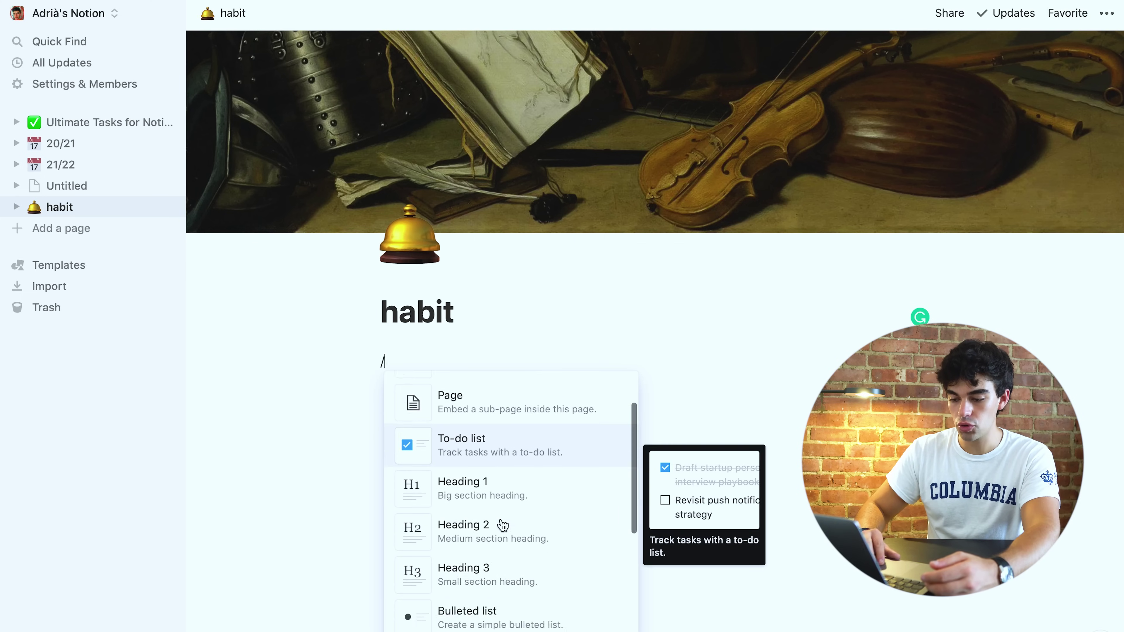
scroll(501, 524, down, 15)
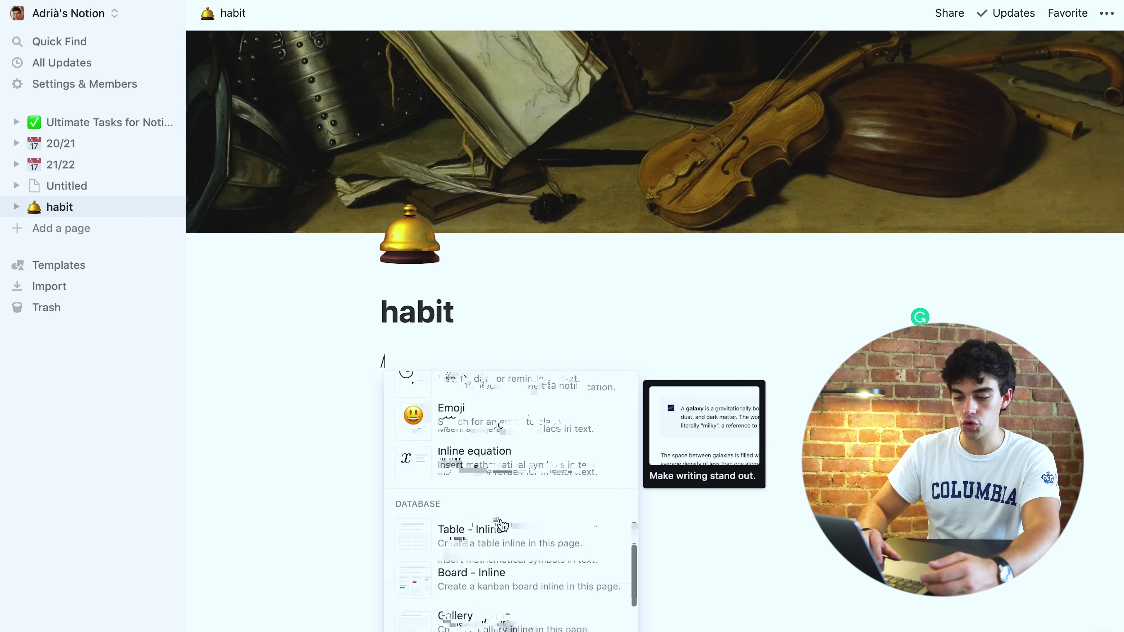
scroll(502, 525, down, 10)
scroll(502, 525, up, 20)
scroll(502, 525, up, 5)
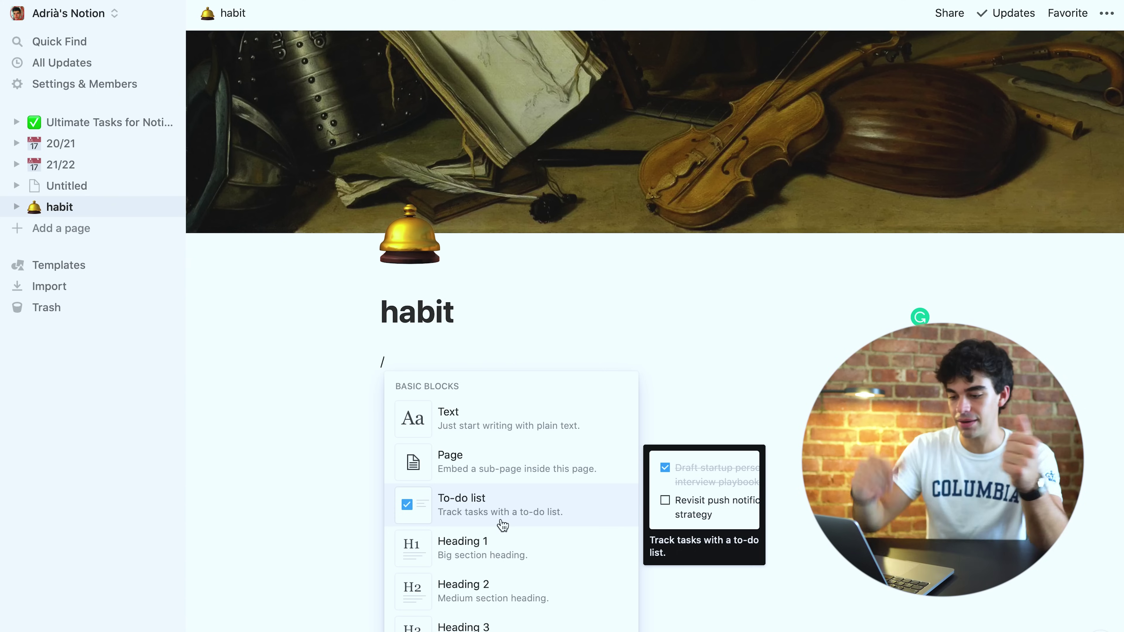
scroll(502, 524, down, 3)
scroll(502, 524, down, 10)
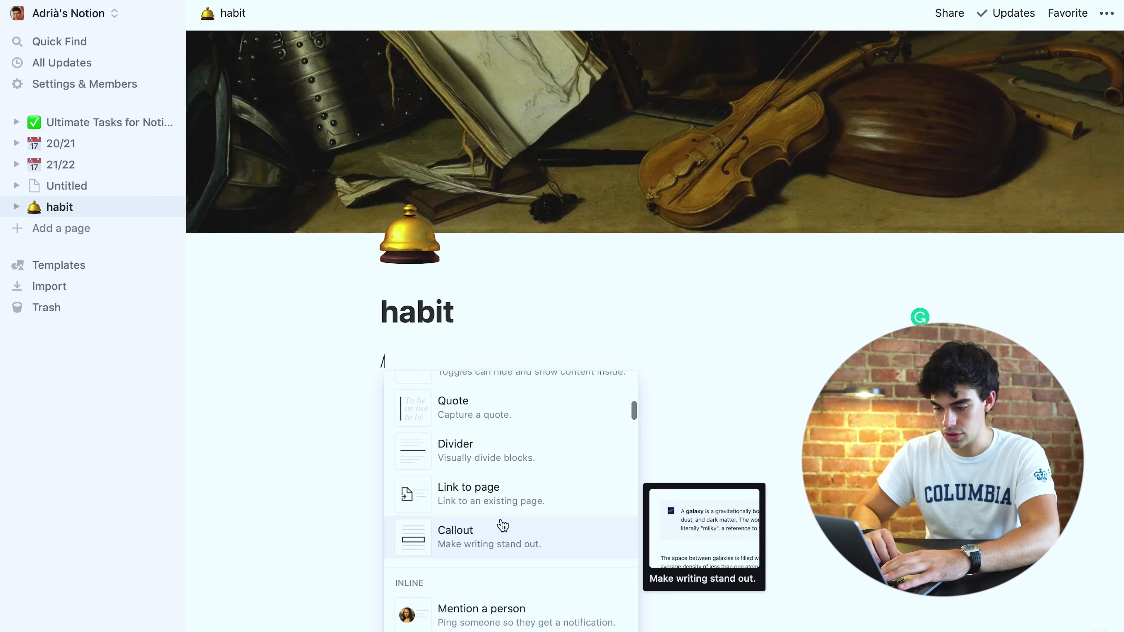
scroll(503, 524, up, 6)
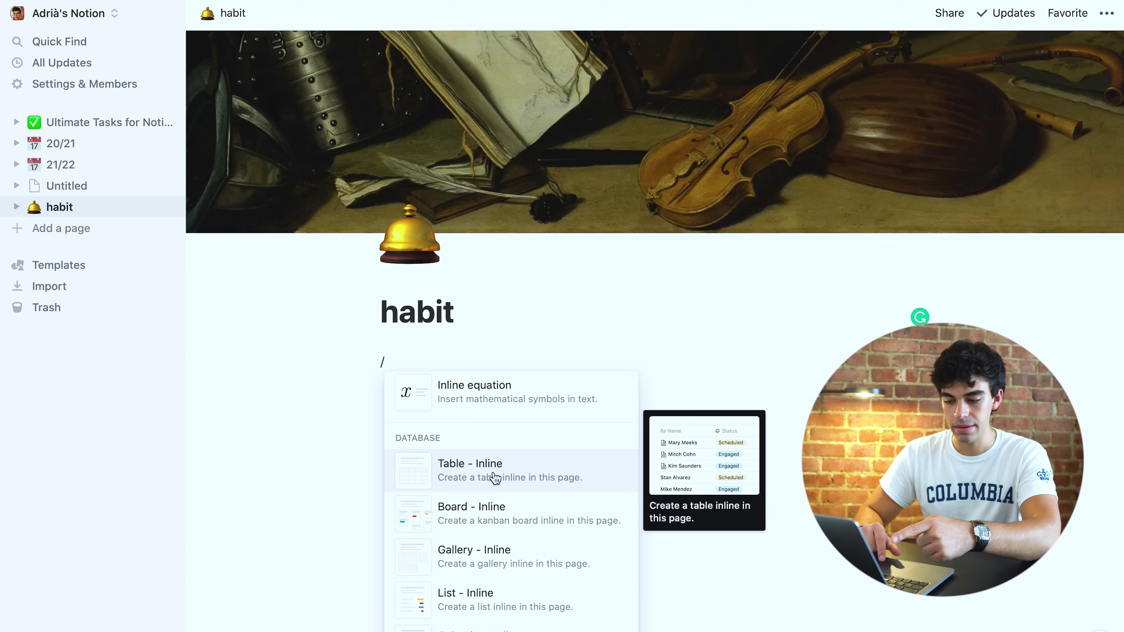
click(495, 478)
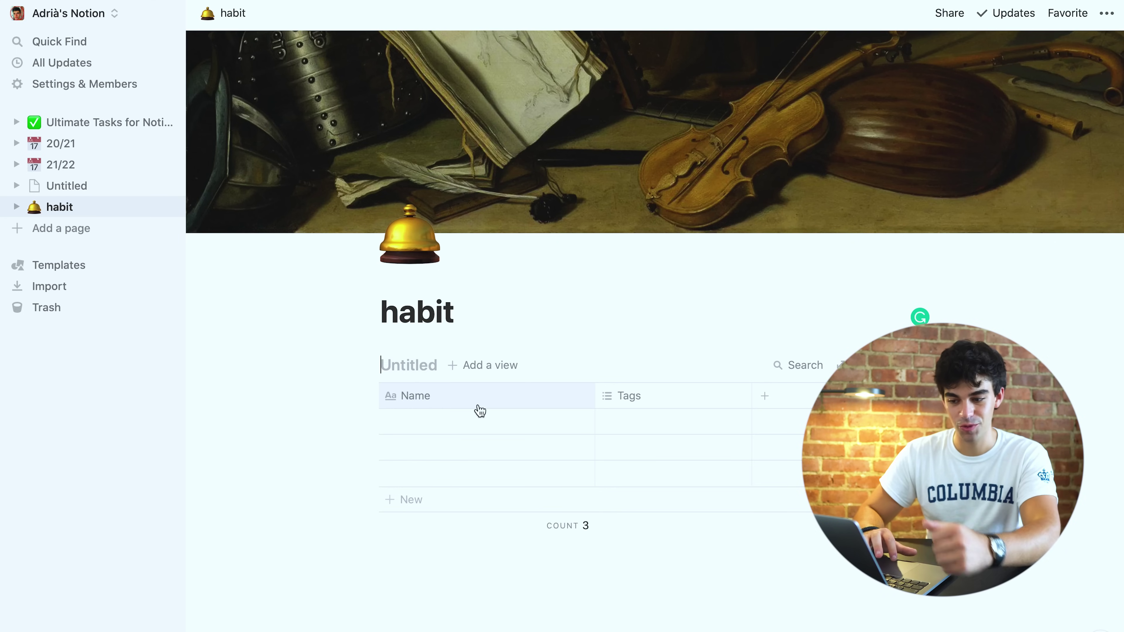
- Rename the table's Name column to "Días de la semana"
click(479, 406)
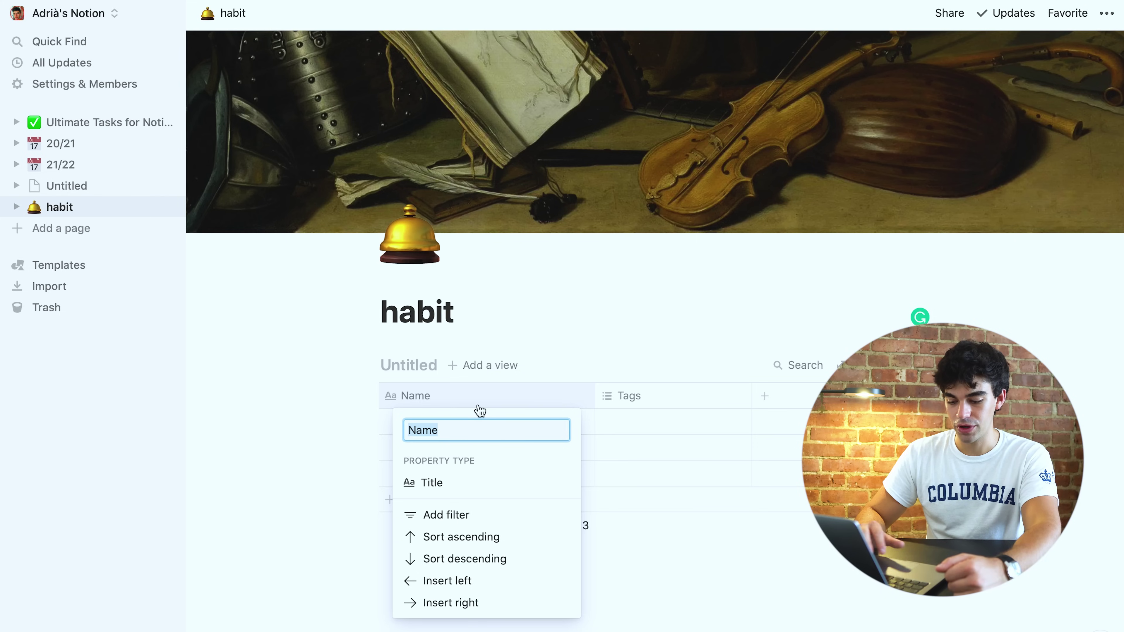
text(D)
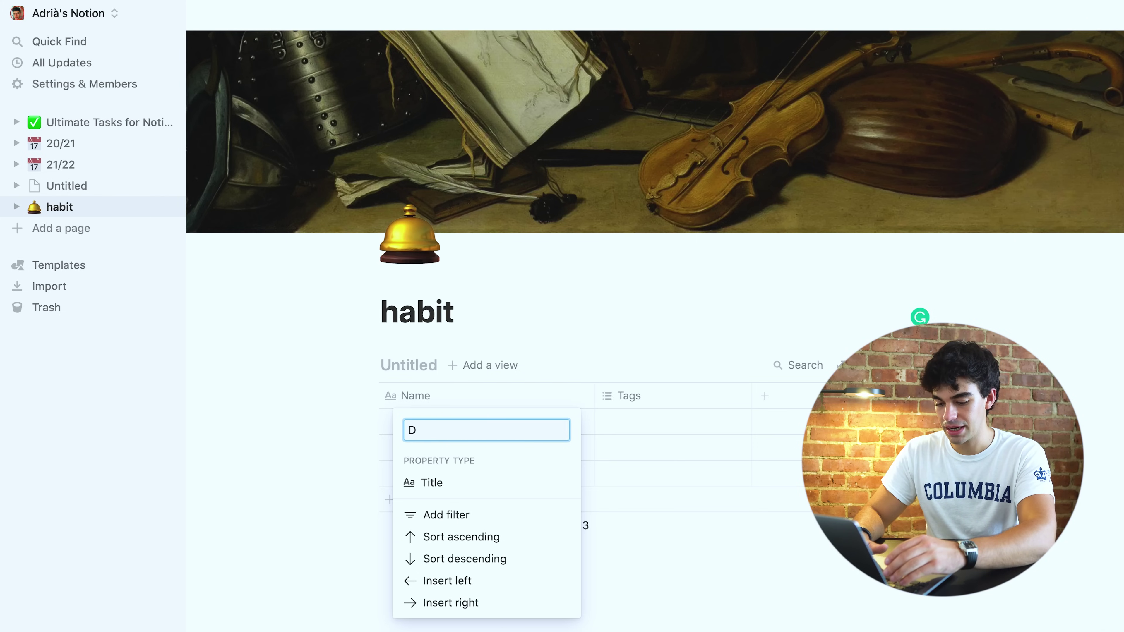
text(ías de la semana)
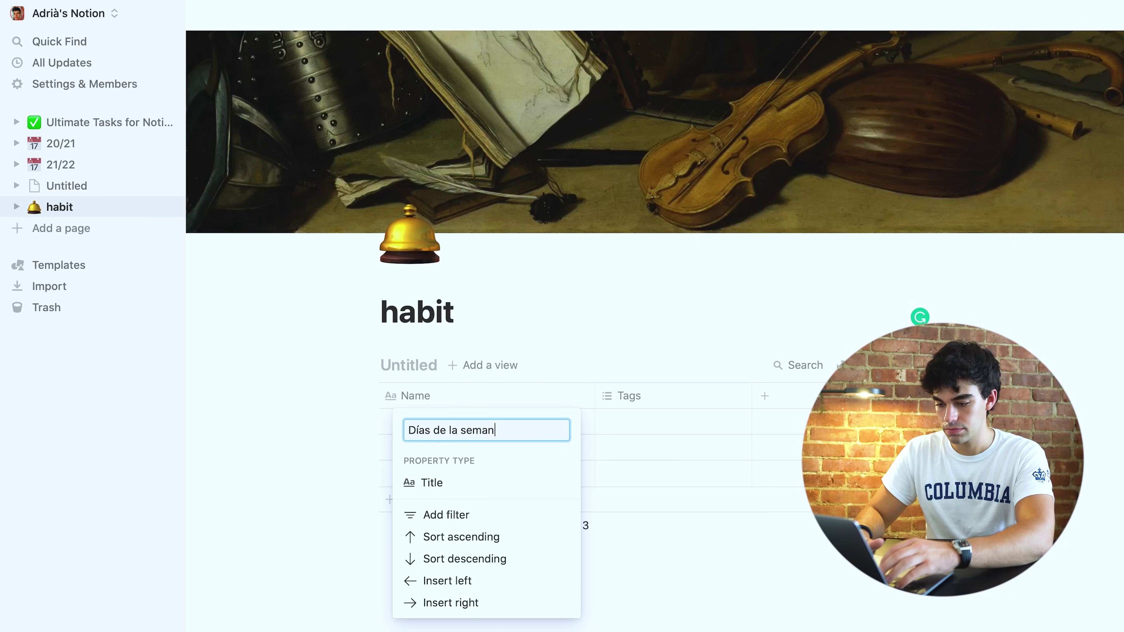
key(Return)
- Fill the first three rows of the Días de la semana column with lunes, martes and miercoles
click(429, 421)
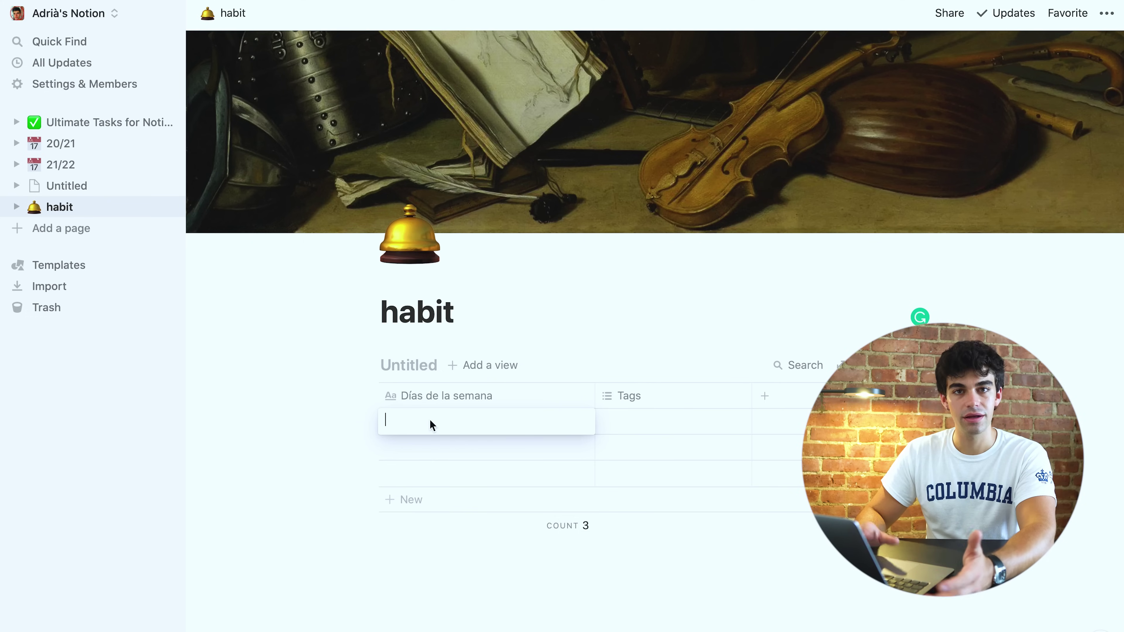
text(lunes)
key(Return)
key(Down)
text(martes)
key(Return)
key(Down)
text(miercoles)
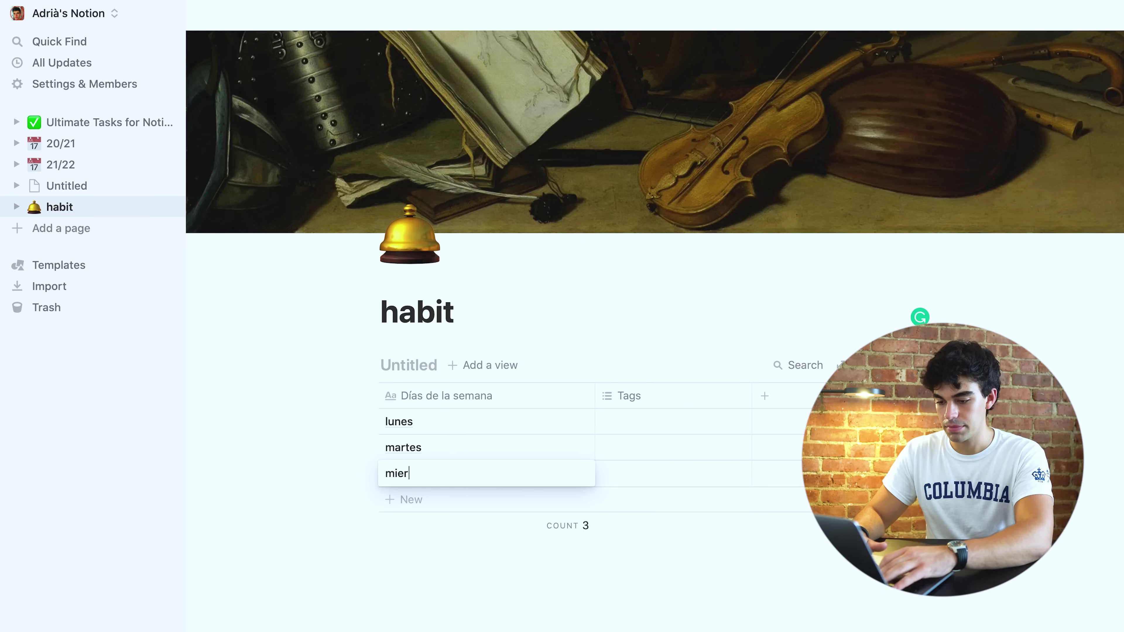
key(Return)
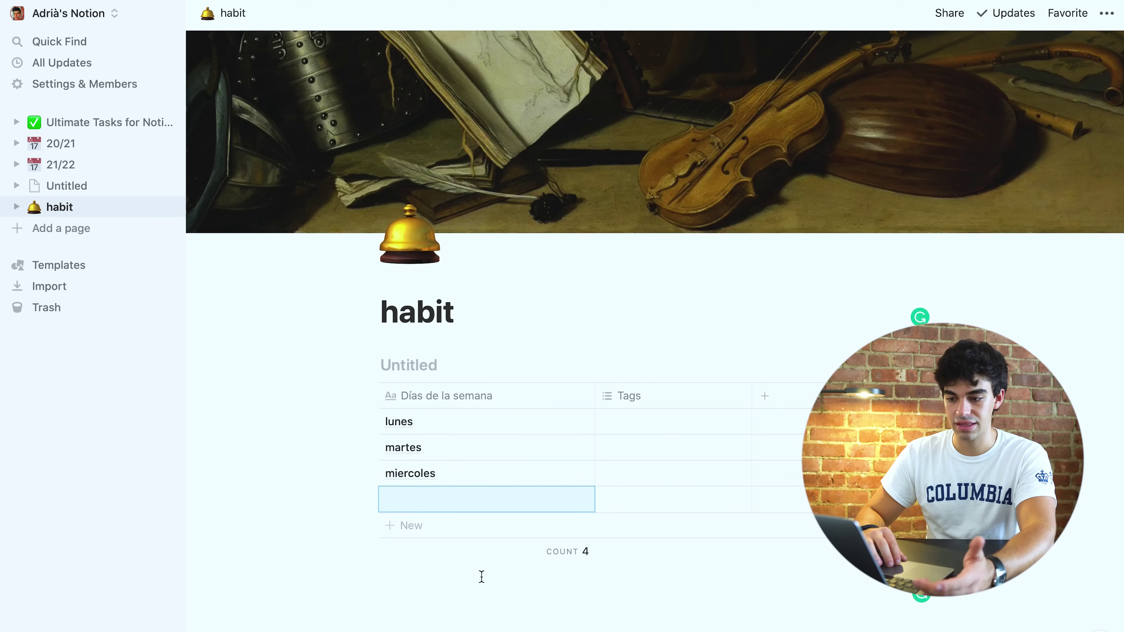
- Change the Tags column's property type to Checkbox and rename the column "meditación"
click(660, 398)
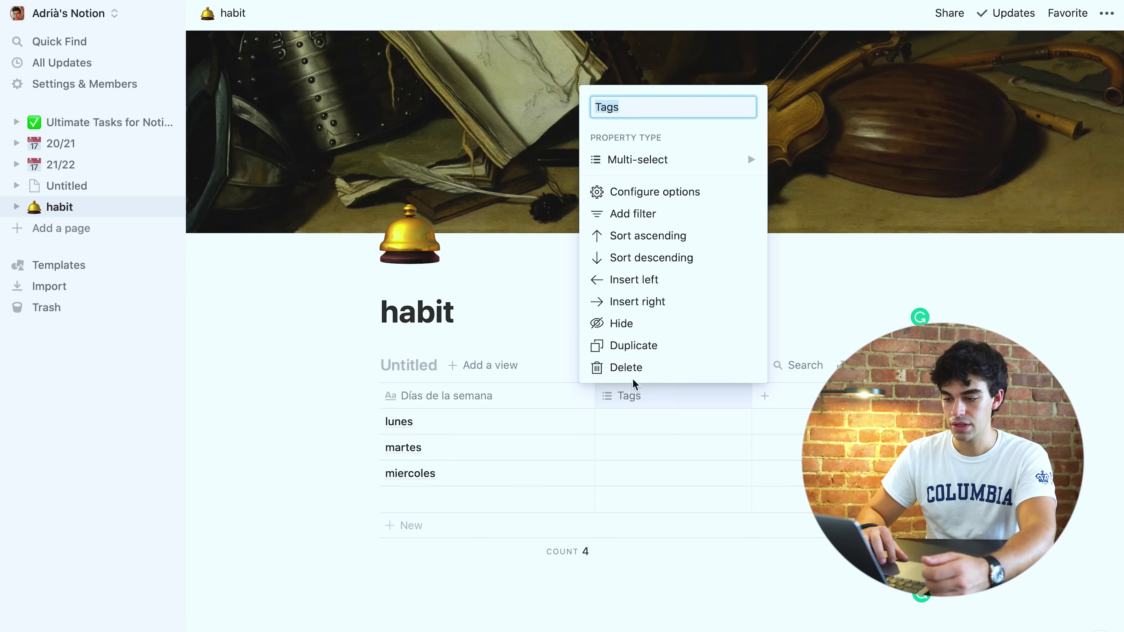
click(529, 316)
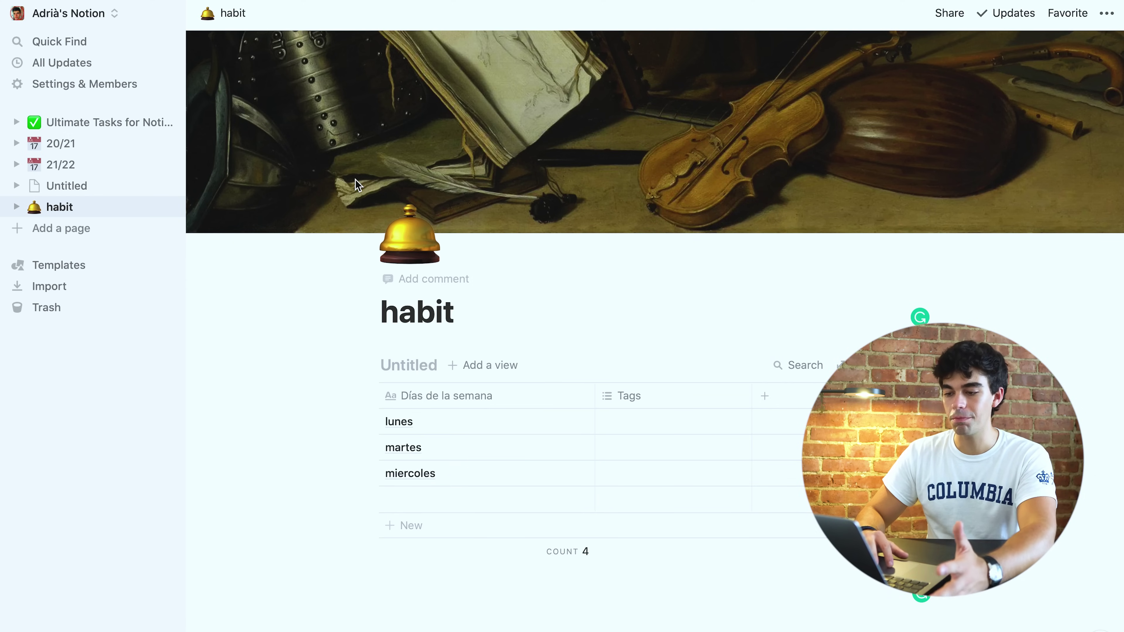
click(624, 394)
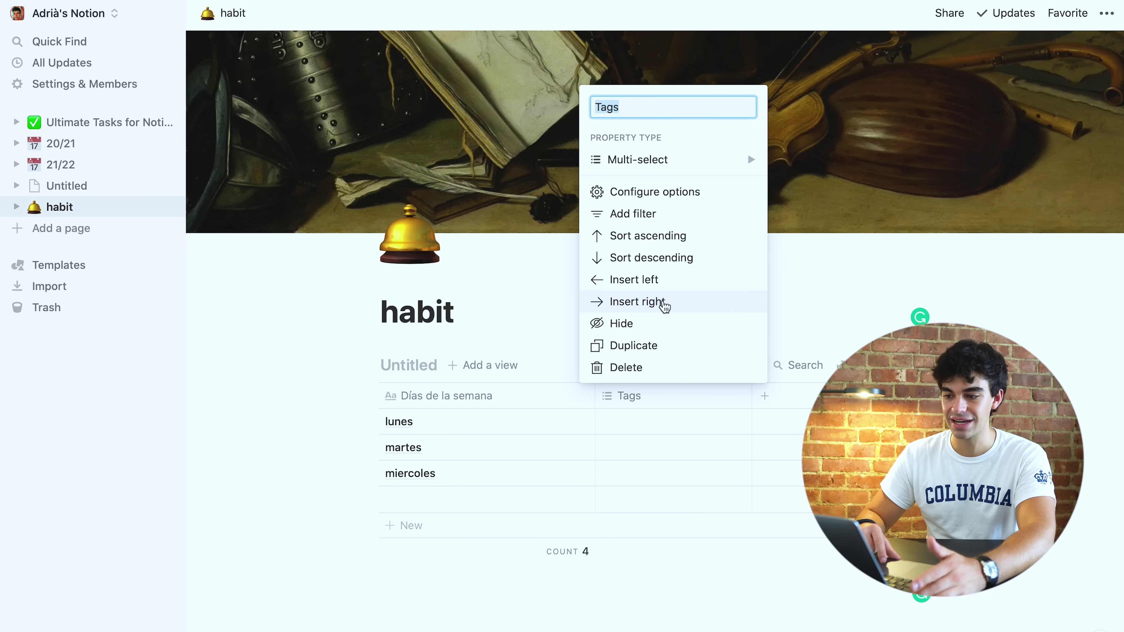
mouse_move(688, 158)
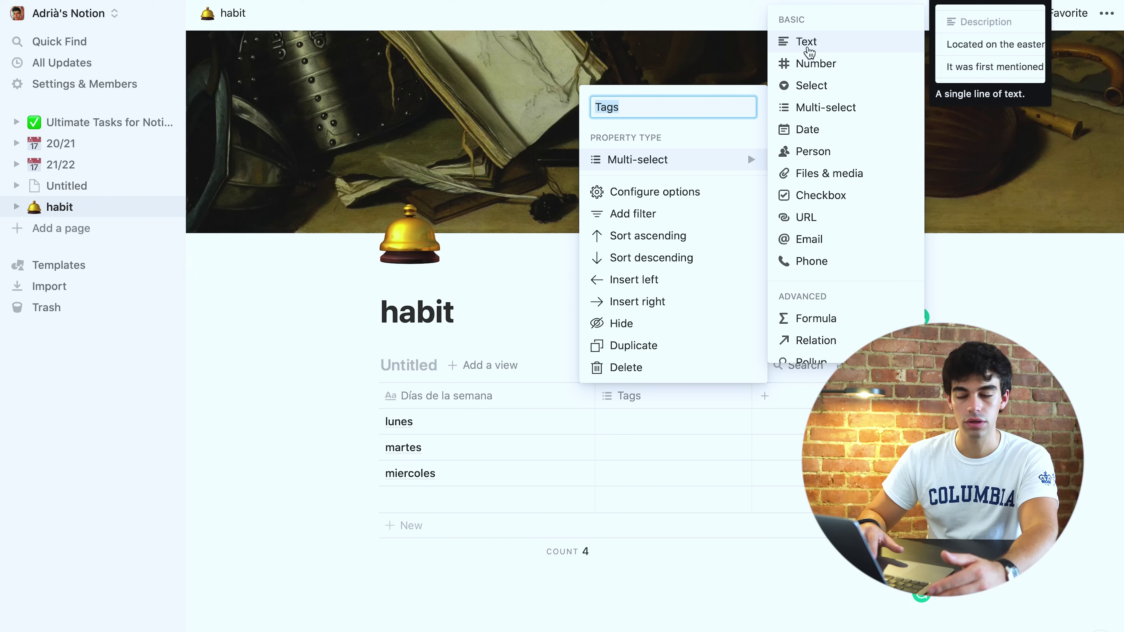
click(821, 195)
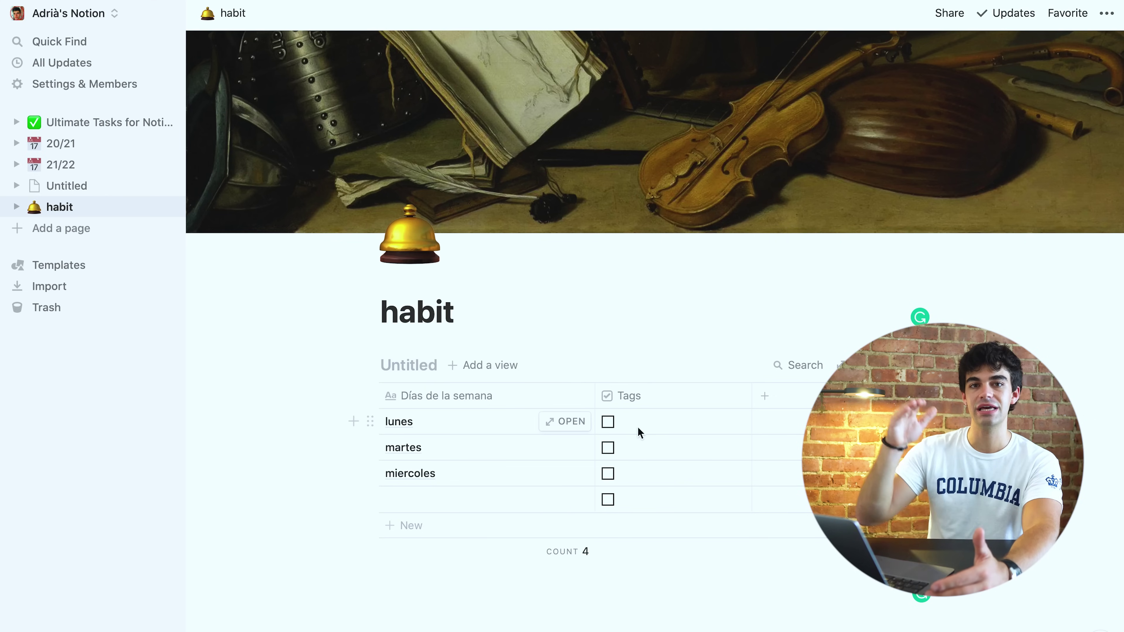
click(645, 397)
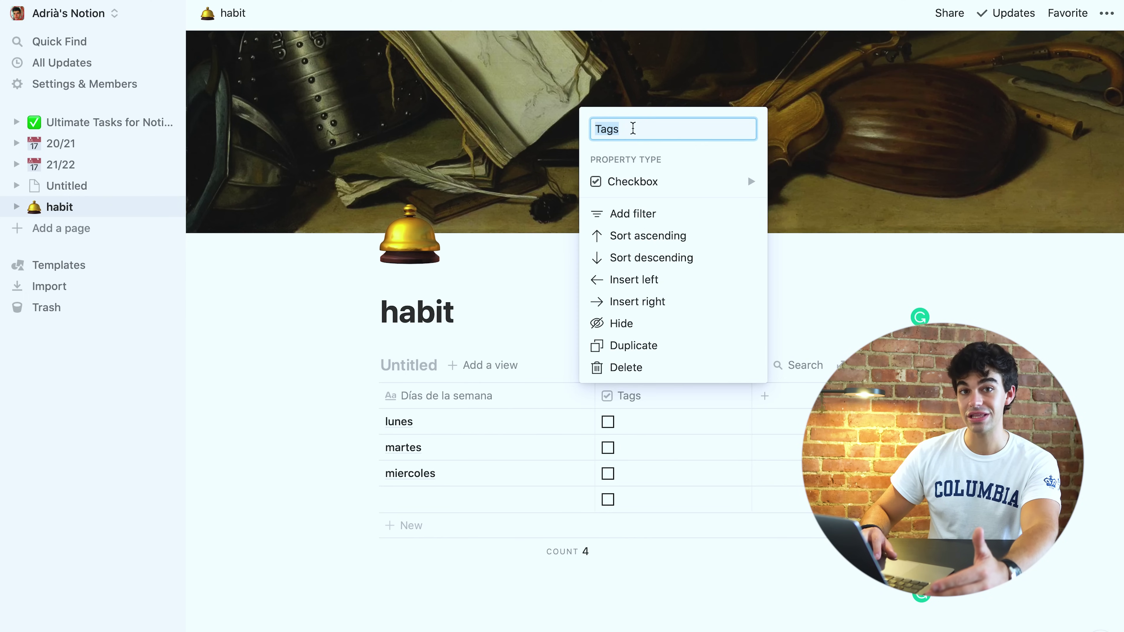
text(meditación)
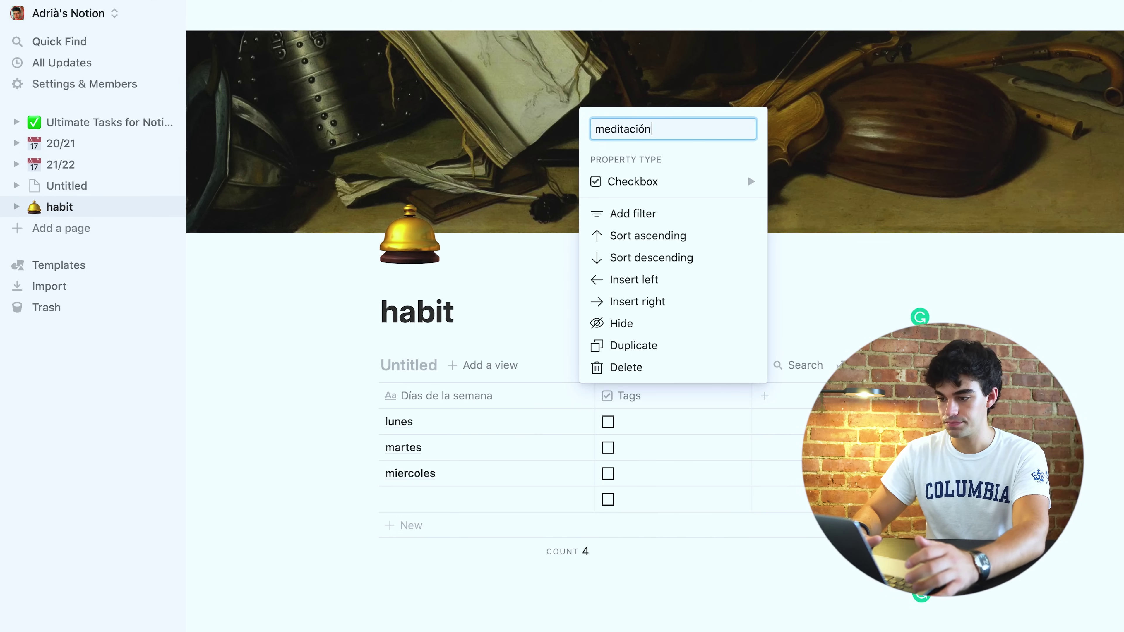
key(Return)
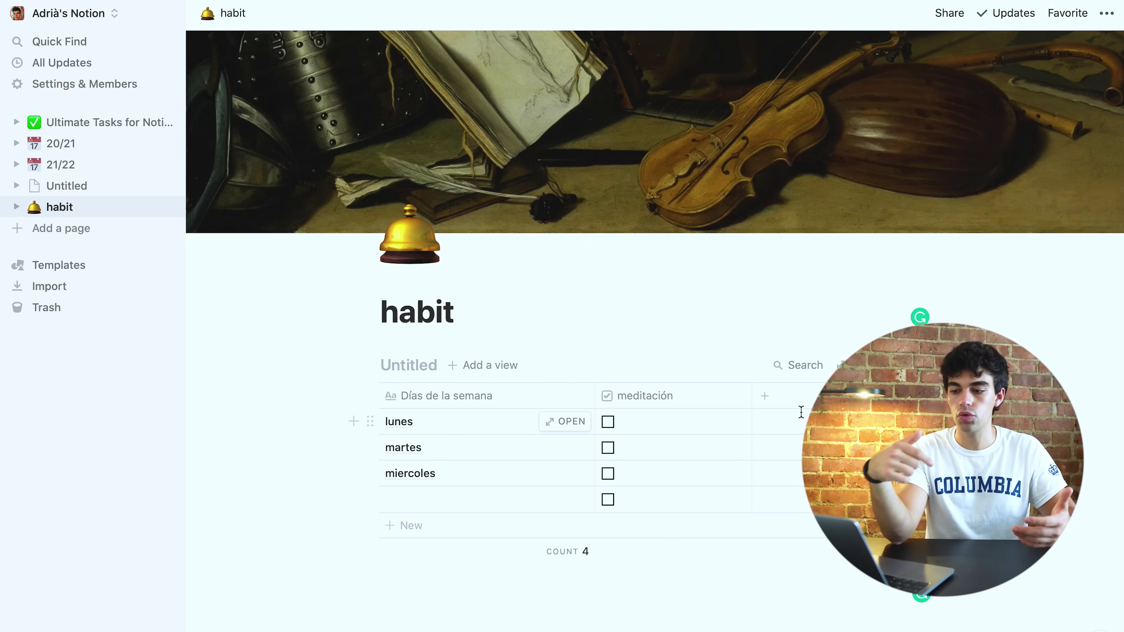
- Add a column after meditación with the Select property type and name it "Performance"
click(764, 395)
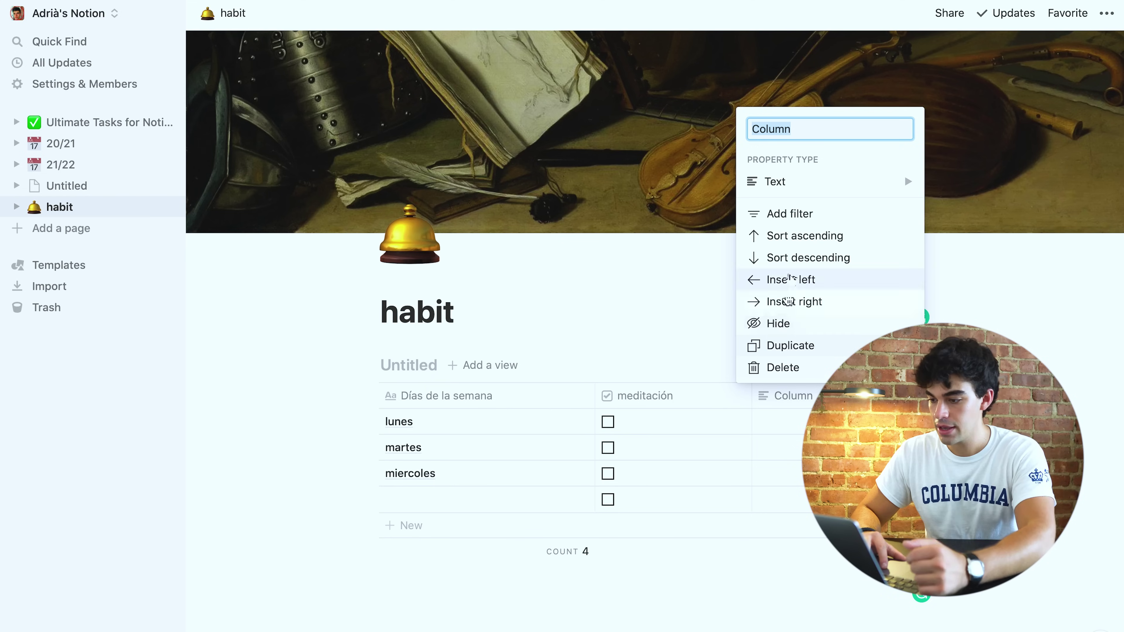
click(784, 195)
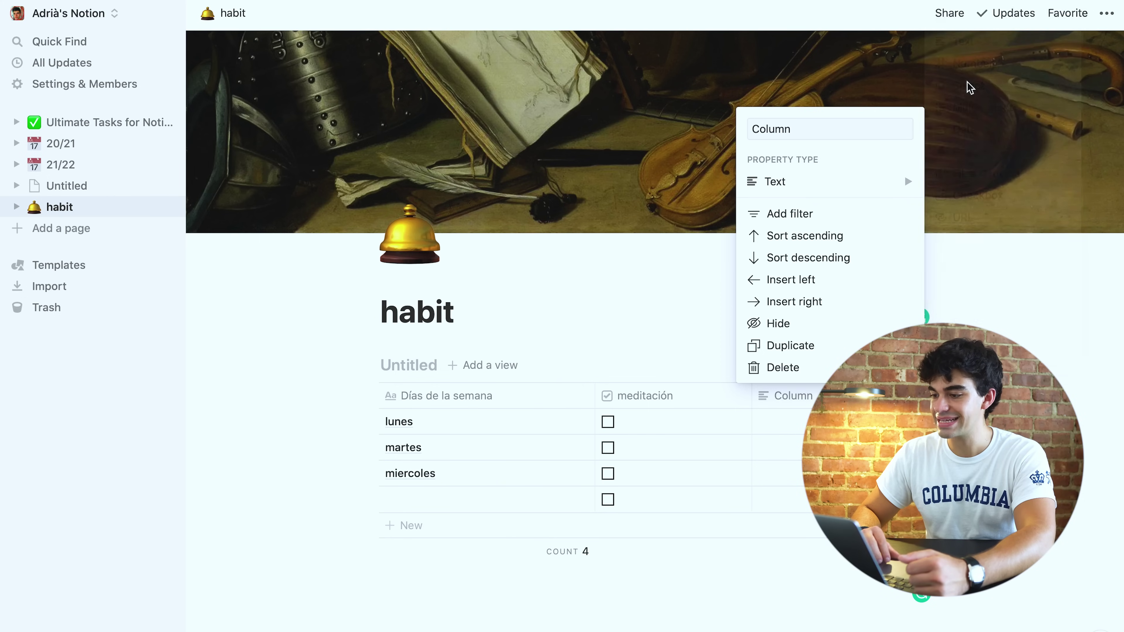
mouse_move(808, 188)
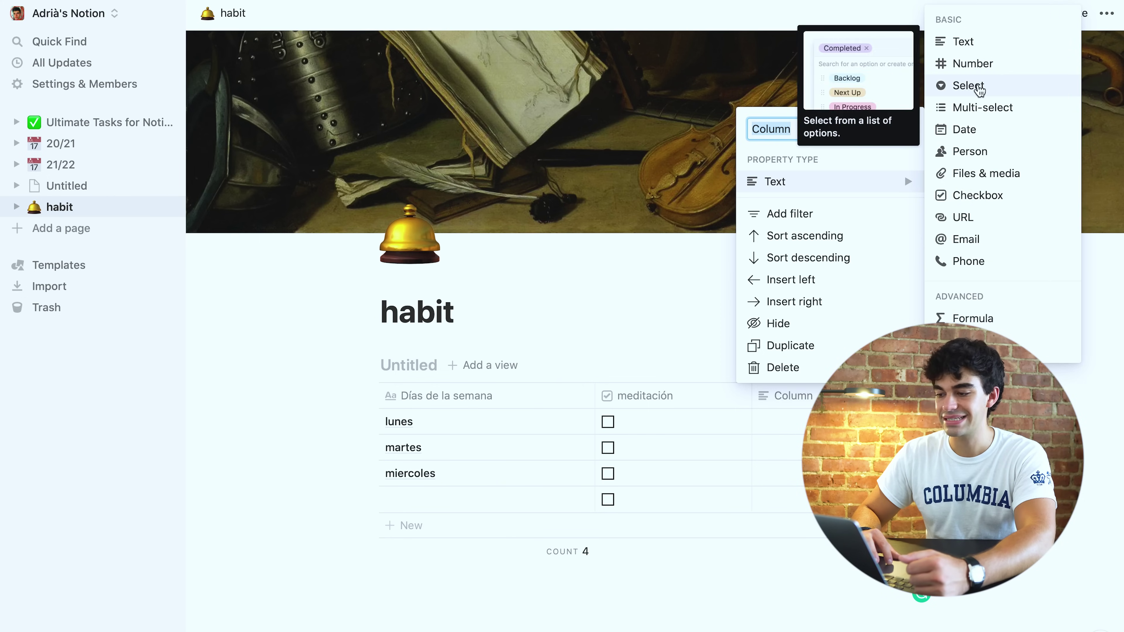
click(977, 84)
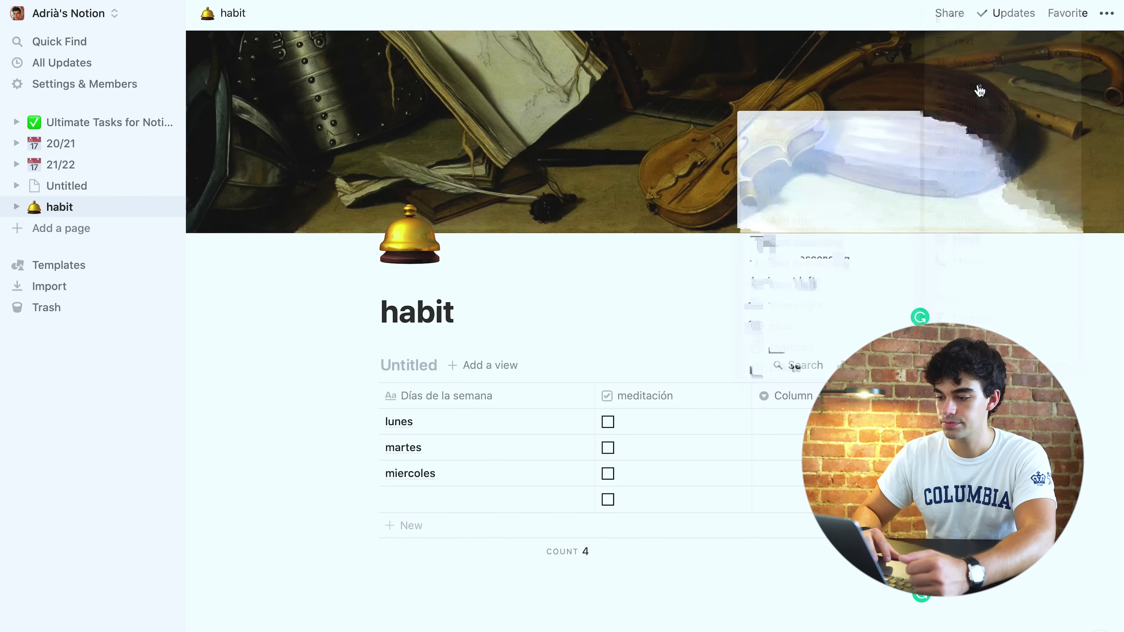
click(792, 396)
text(Per)
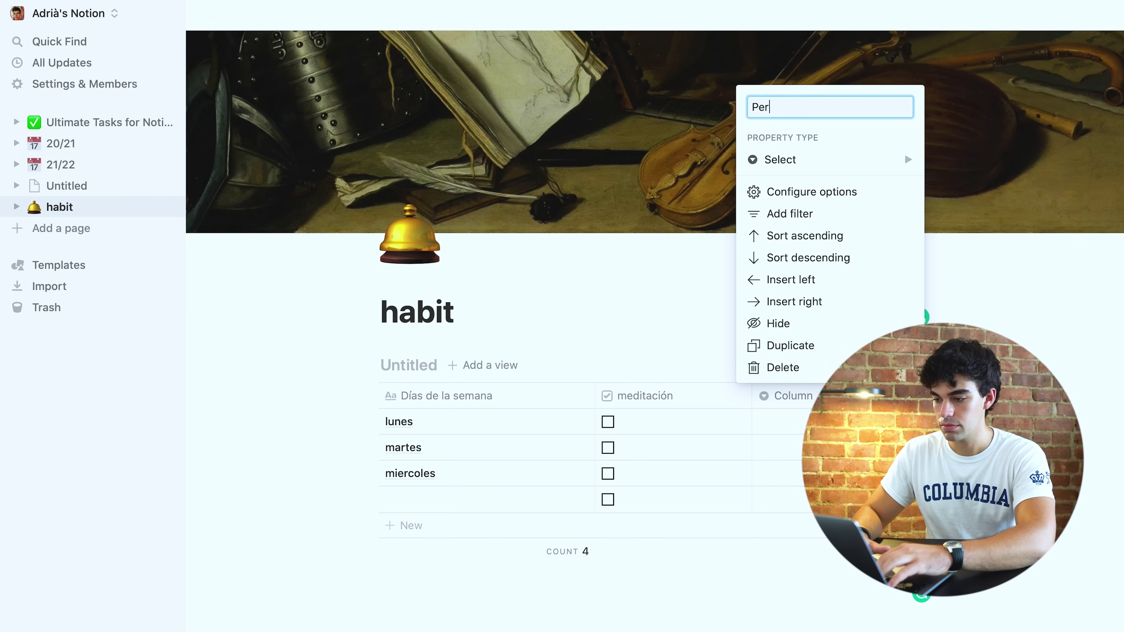
text(formance)
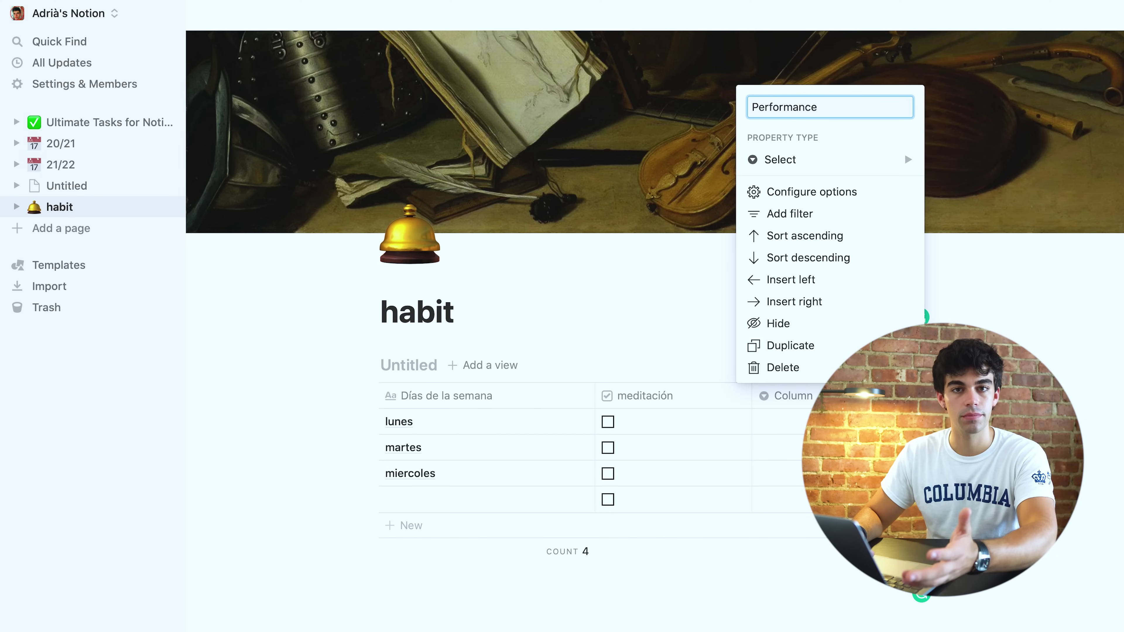
key(Return)
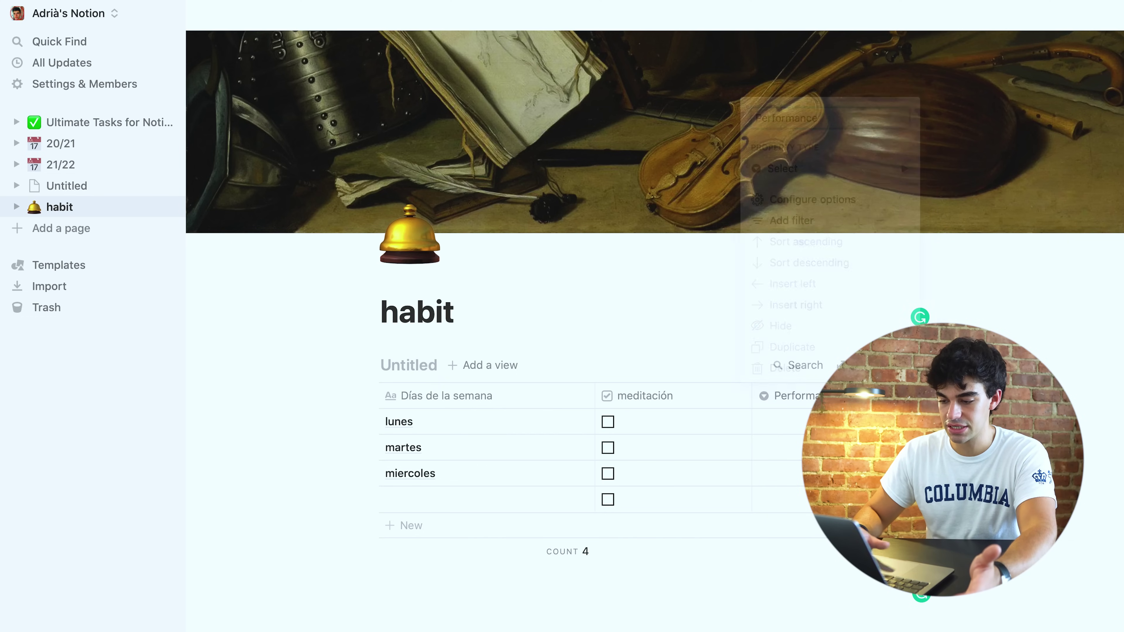
- Create the Performance options 1 to 7 by entering one number per row down the column, starting at lunes
click(770, 421)
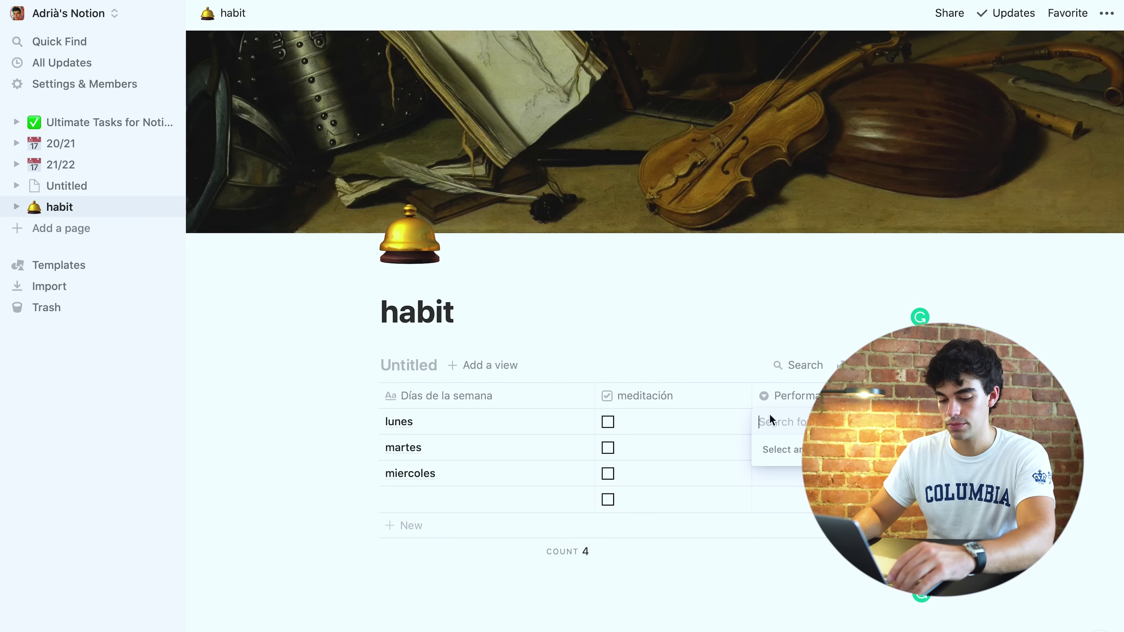
text(1)
key(Return)
text(2)
key(Return)
text(3)
key(Return)
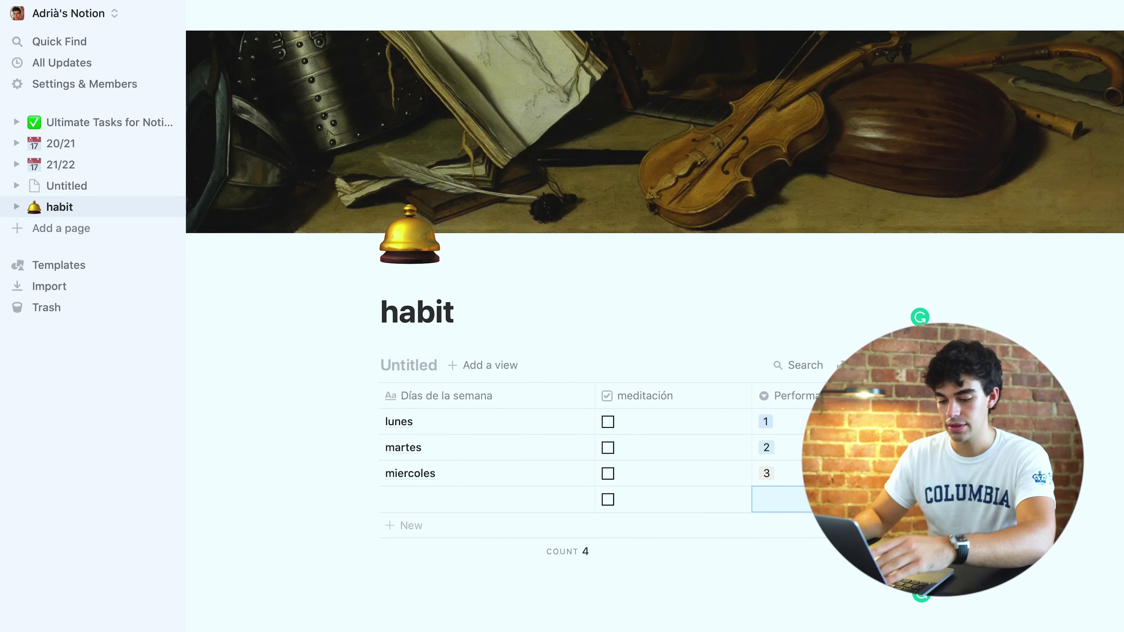
text(4)
key(Return)
text(5)
key(Return)
text(6)
key(Return)
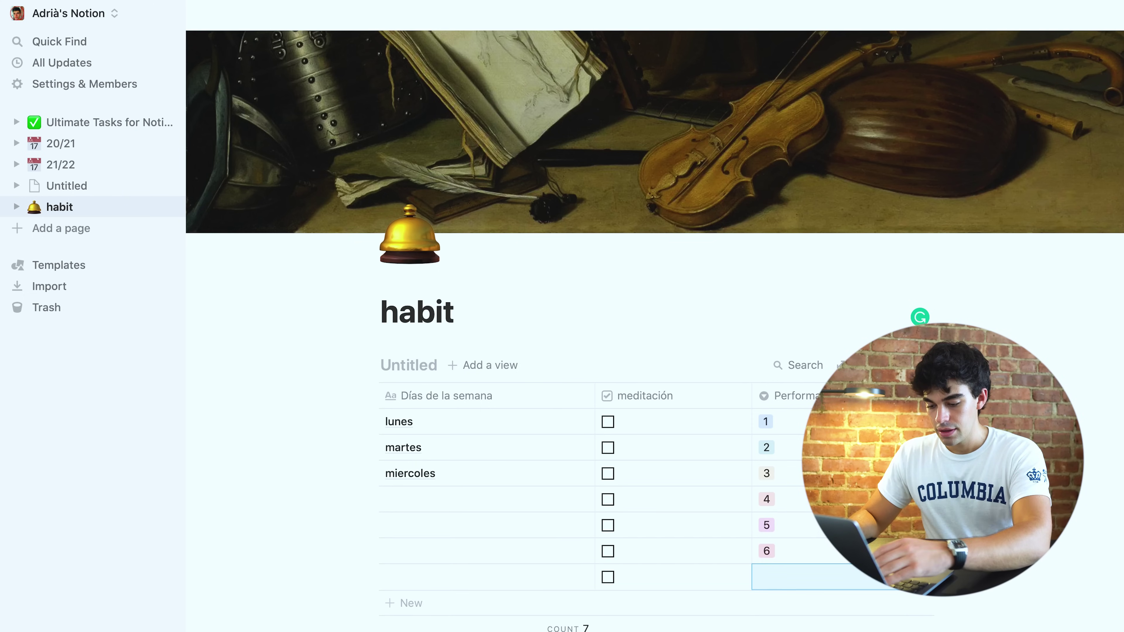
text(7)
key(Return)
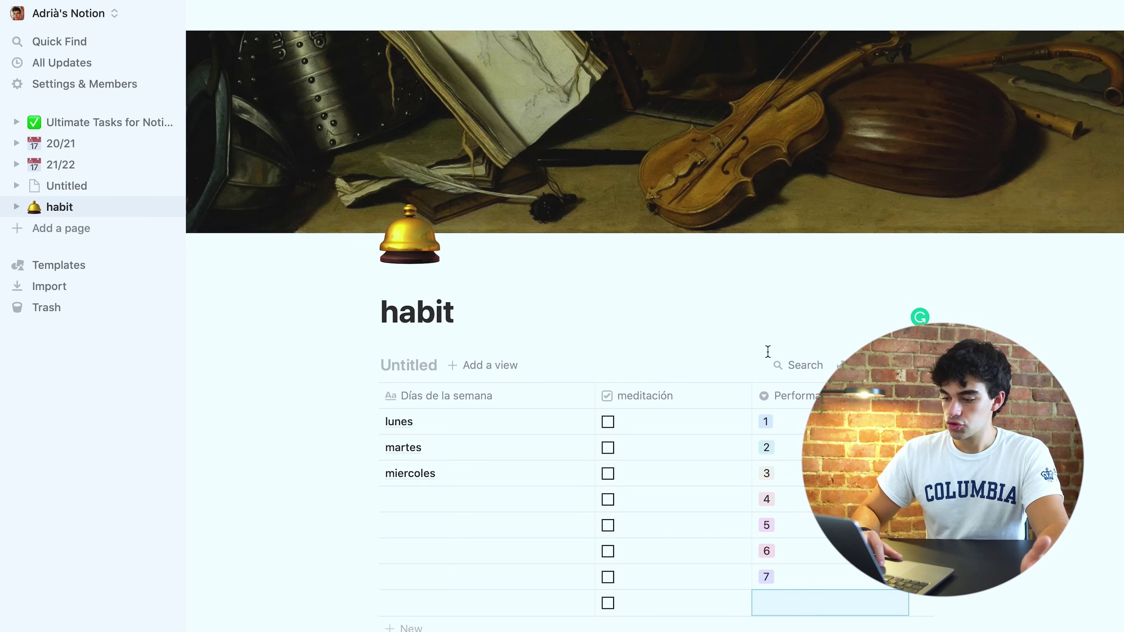
- Clear all seven Performance values from the column and choose option 4 for the lunes row
drag(781, 421, 774, 588)
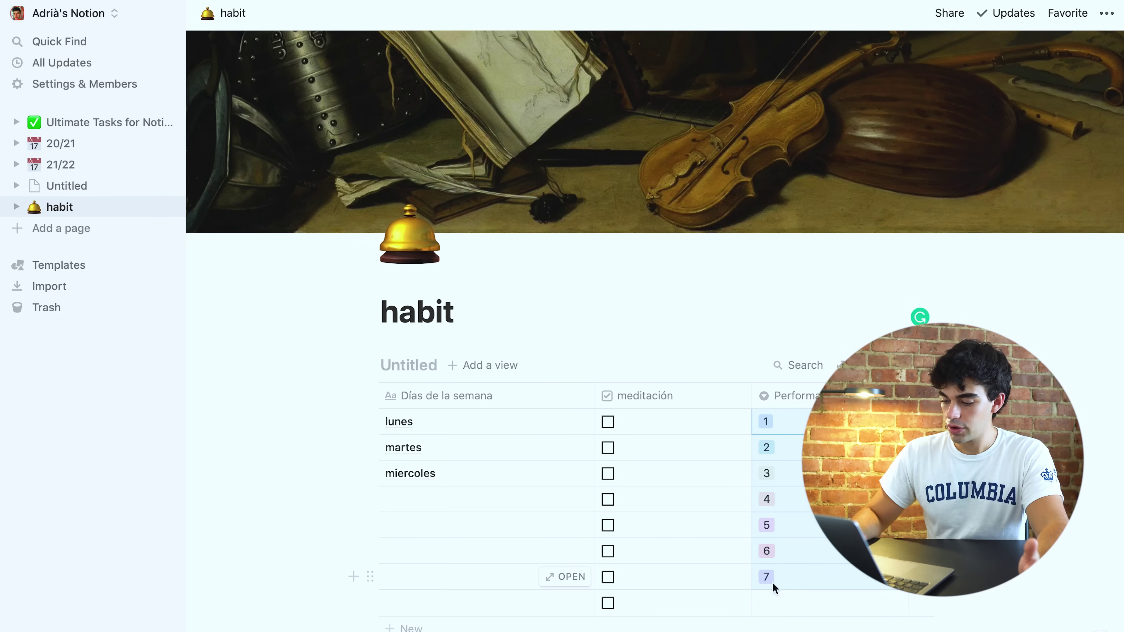
key(BackSpace)
click(778, 421)
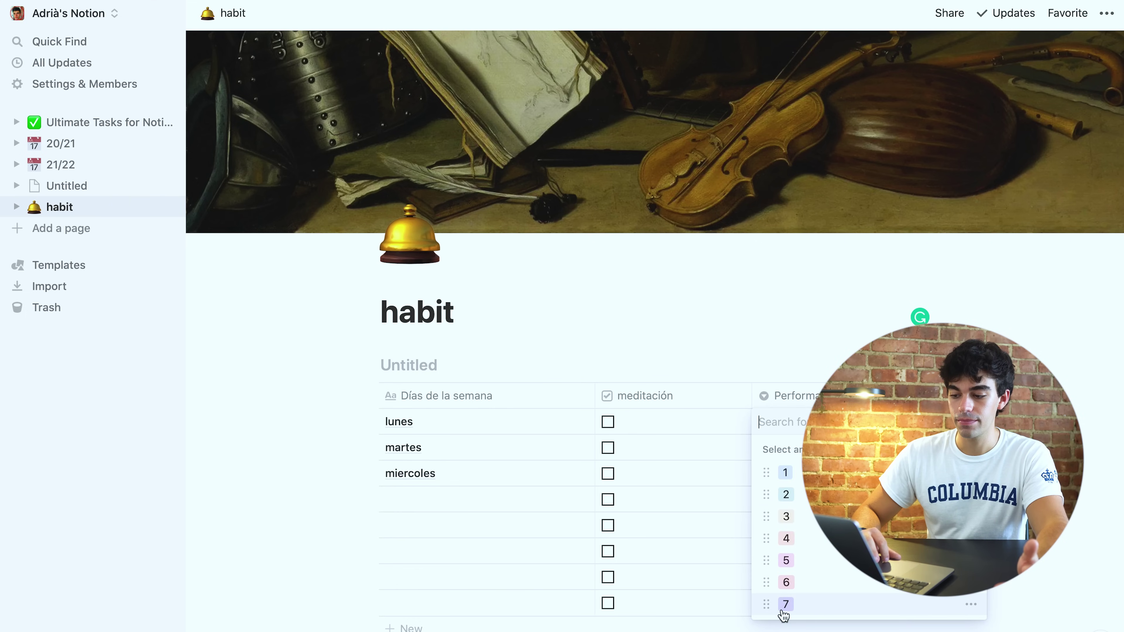
key(Escape)
click(775, 424)
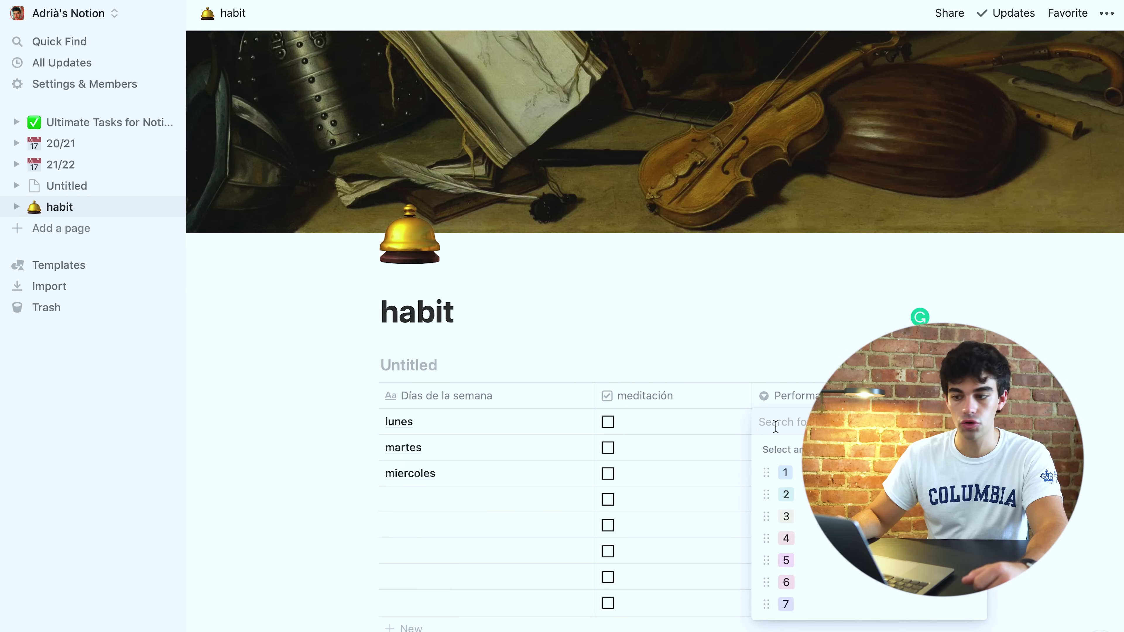
click(786, 538)
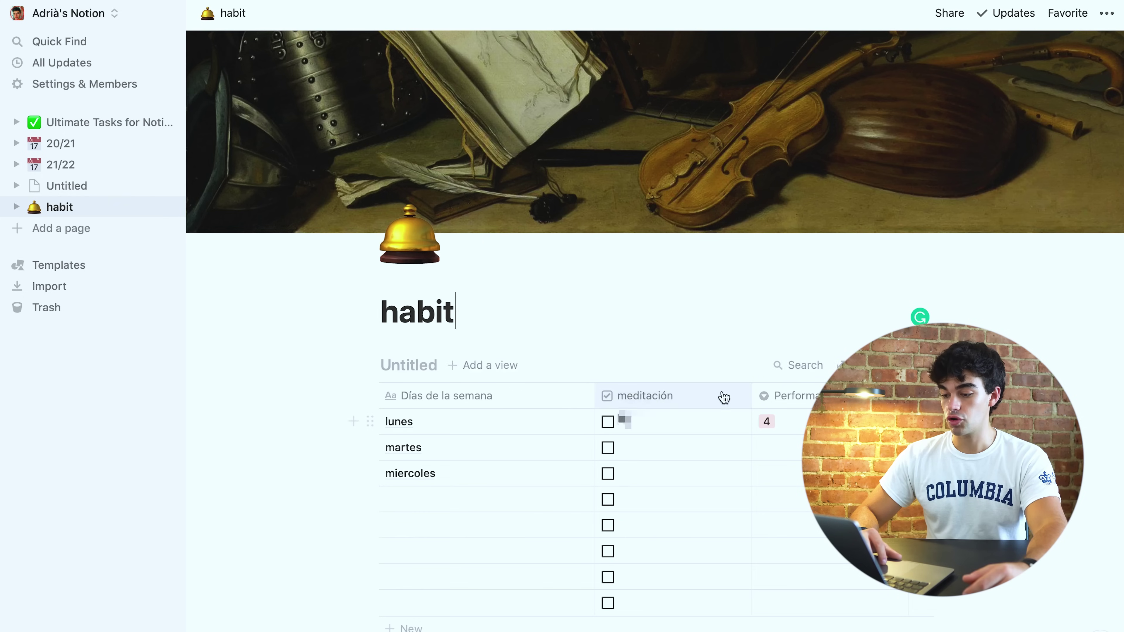
- Narrow the meditación and Performance columns and add a Text column named "screen time" after them
drag(751, 396, 673, 395)
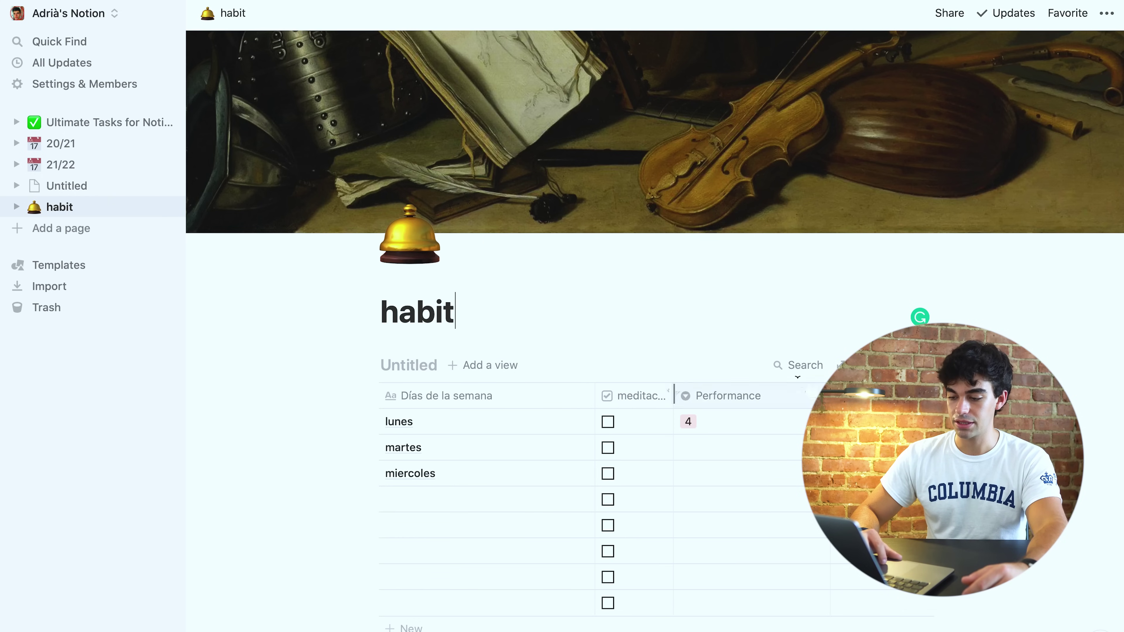
drag(792, 395, 753, 396)
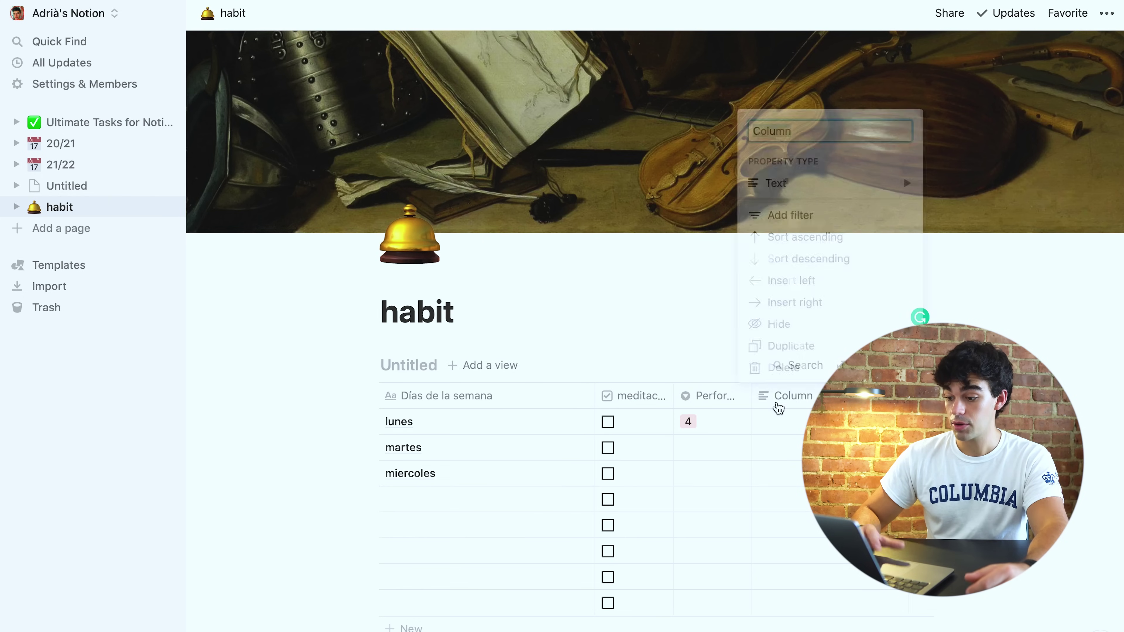
click(778, 404)
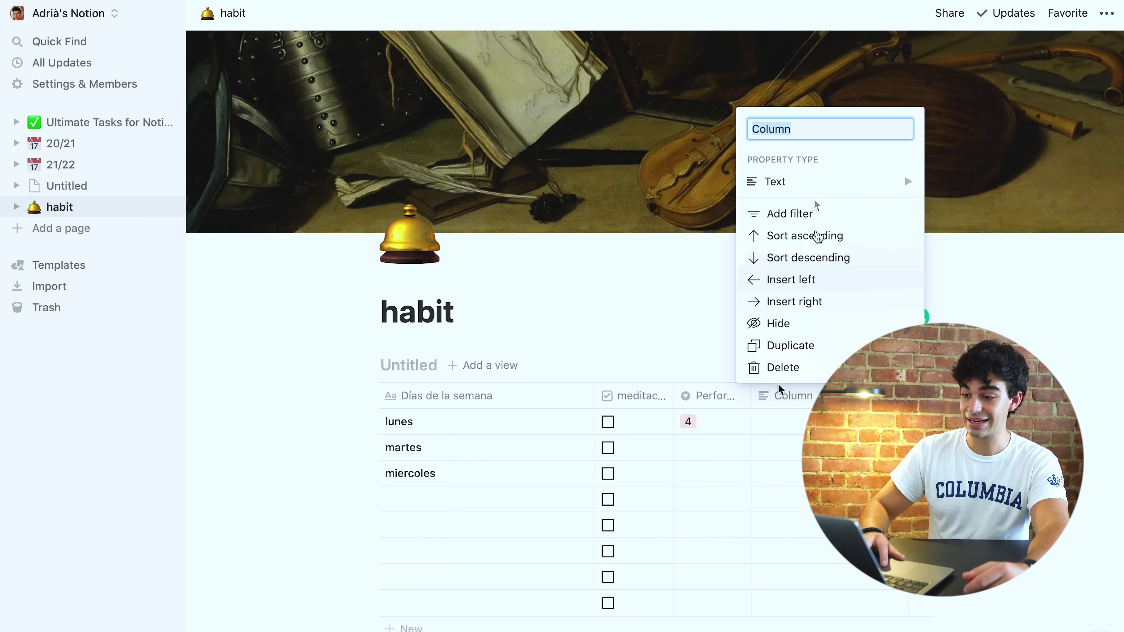
click(907, 167)
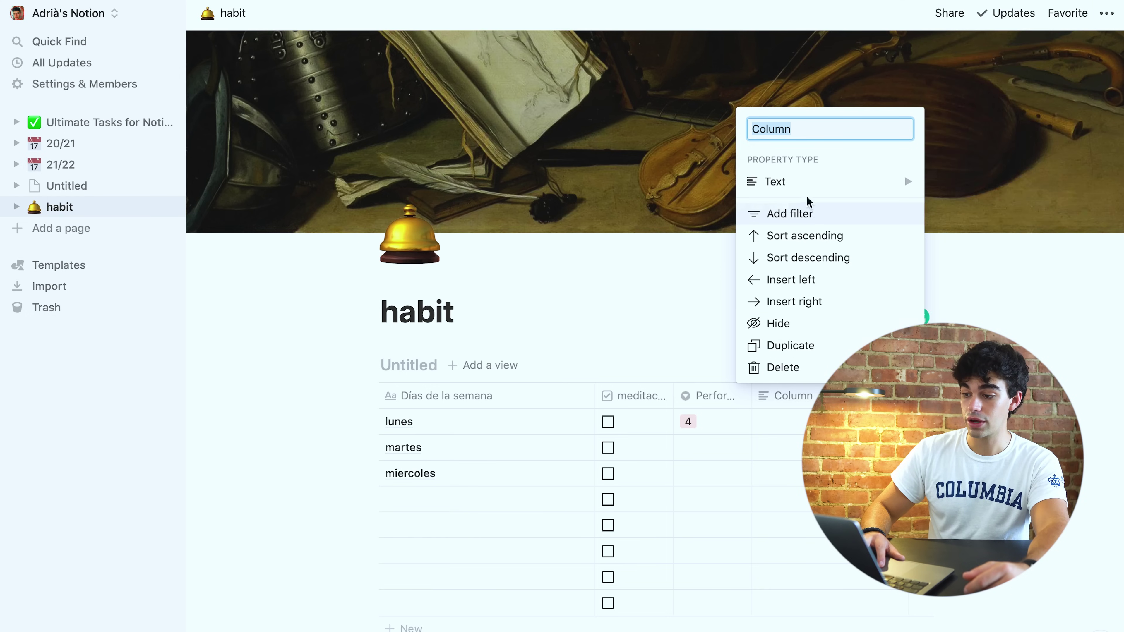
click(832, 181)
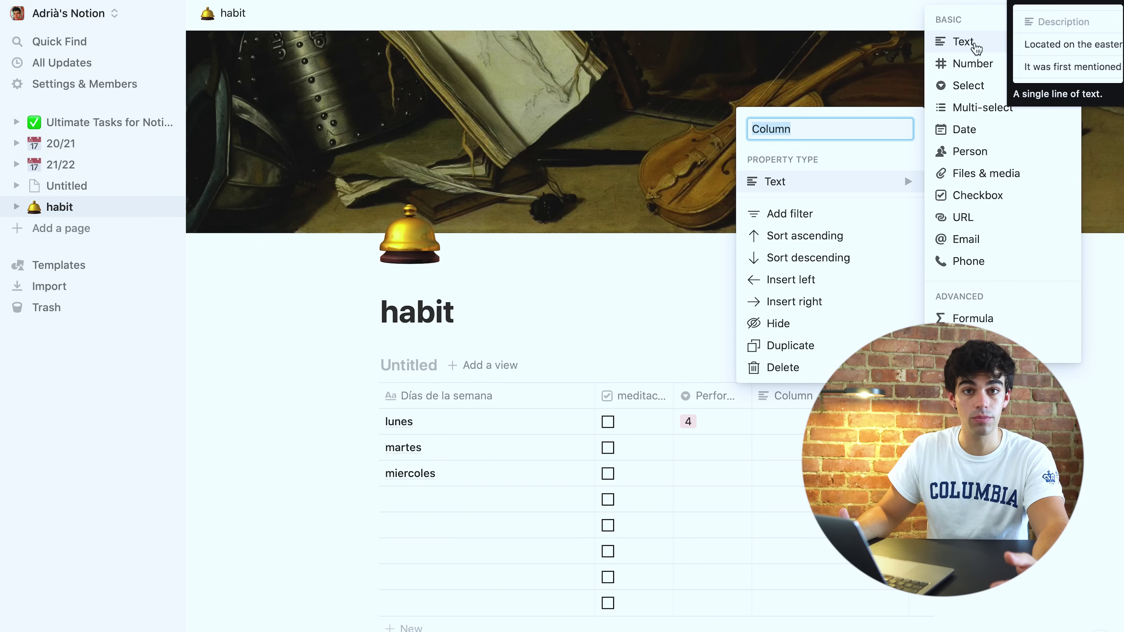
click(975, 44)
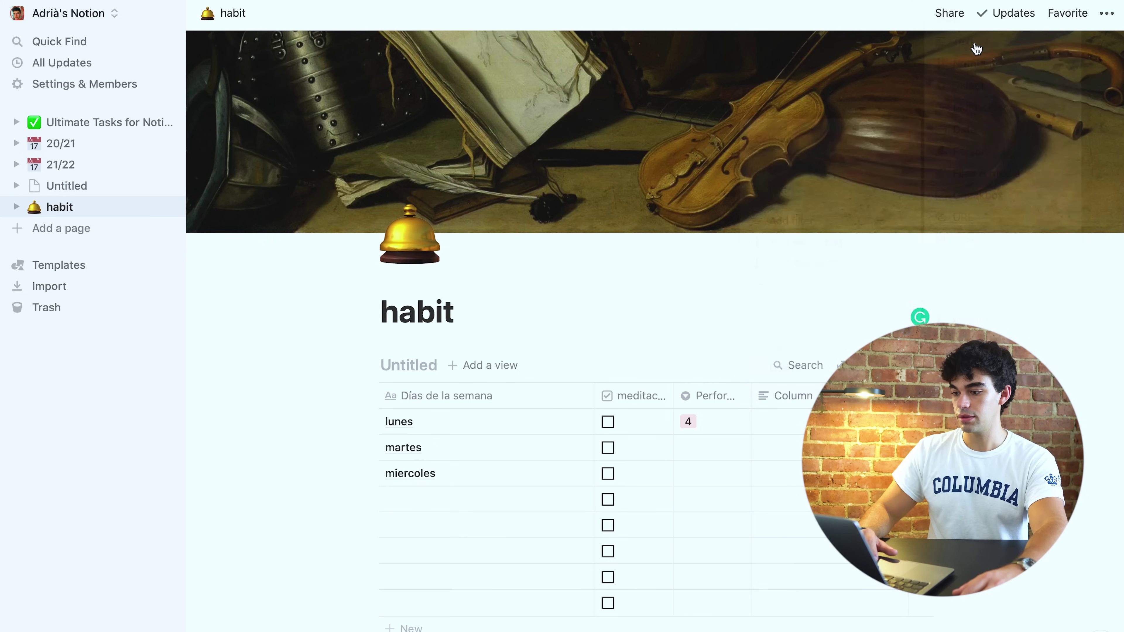
click(787, 396)
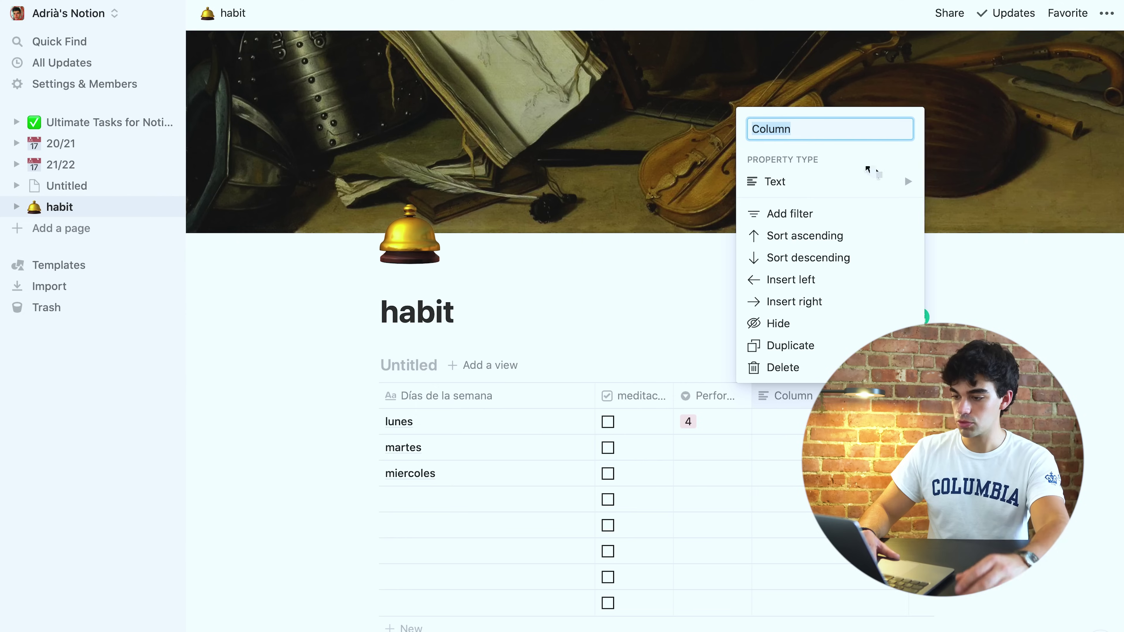
mouse_move(858, 167)
key(BackSpace)
text(screen time)
key(Return)
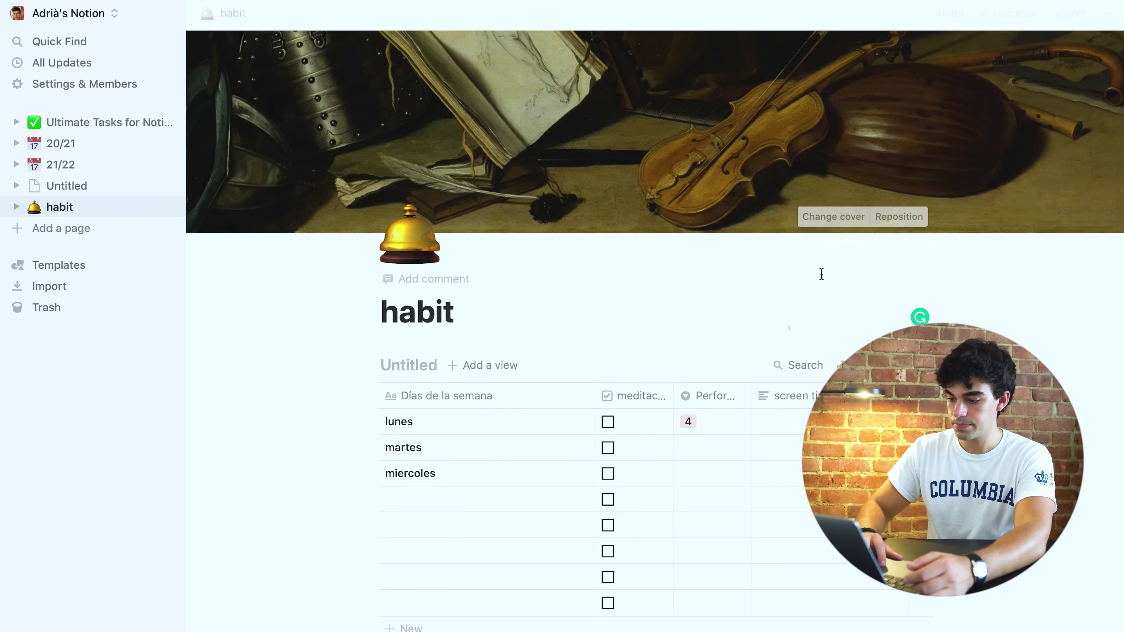
- Fill the screen time column with 60' for lunes, 80 for martes and 1020 for miercoles
click(782, 421)
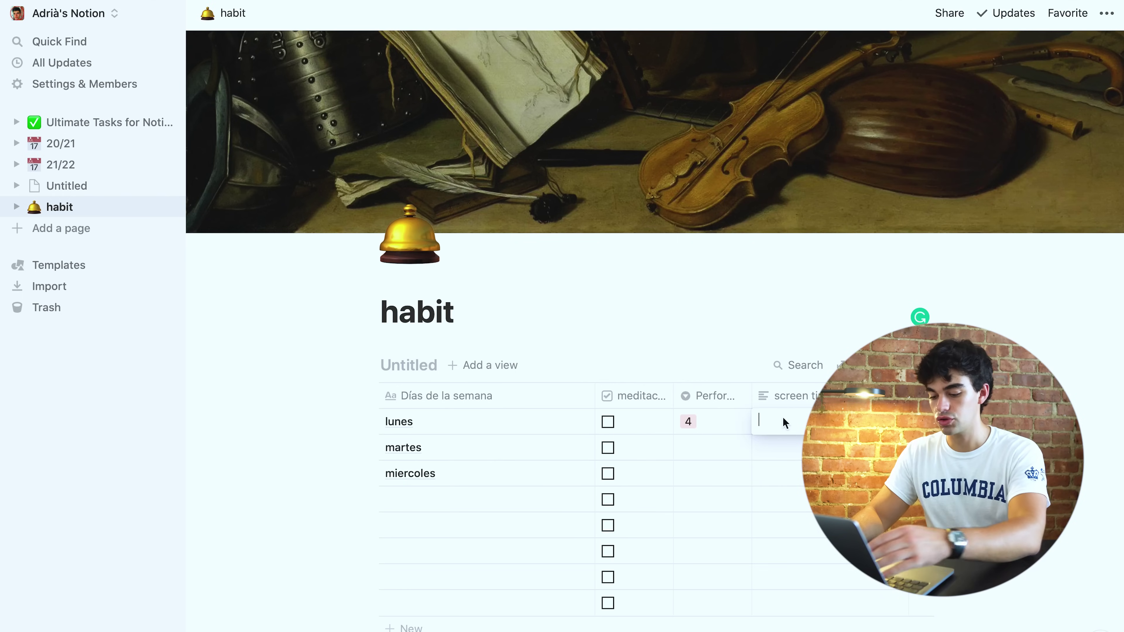
text(60')
key(Return)
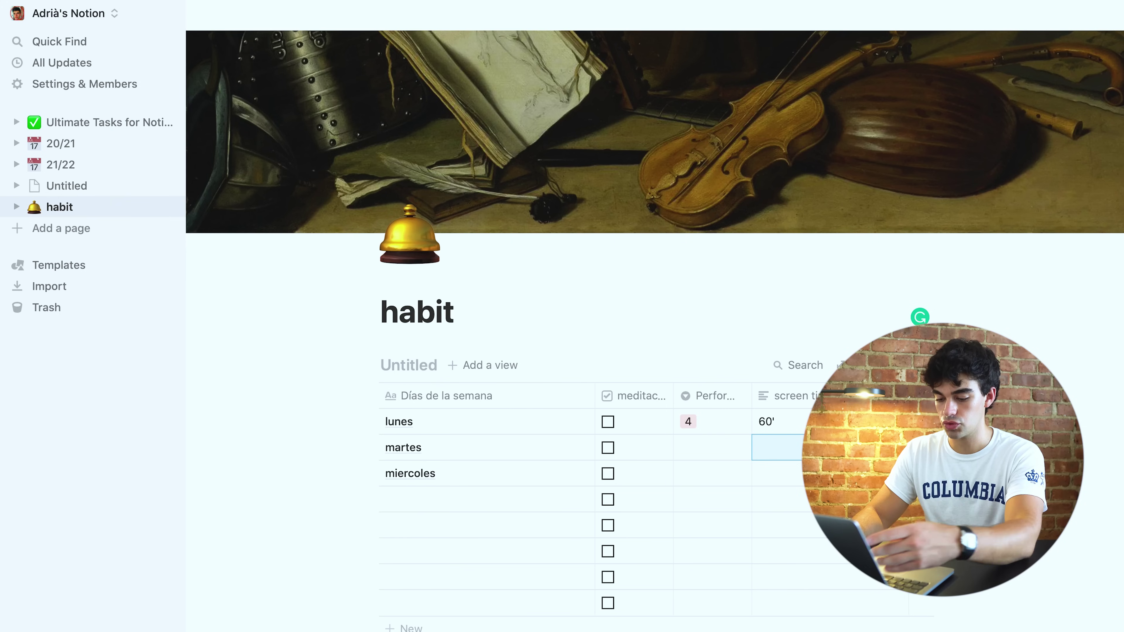
text(80)
key(Return)
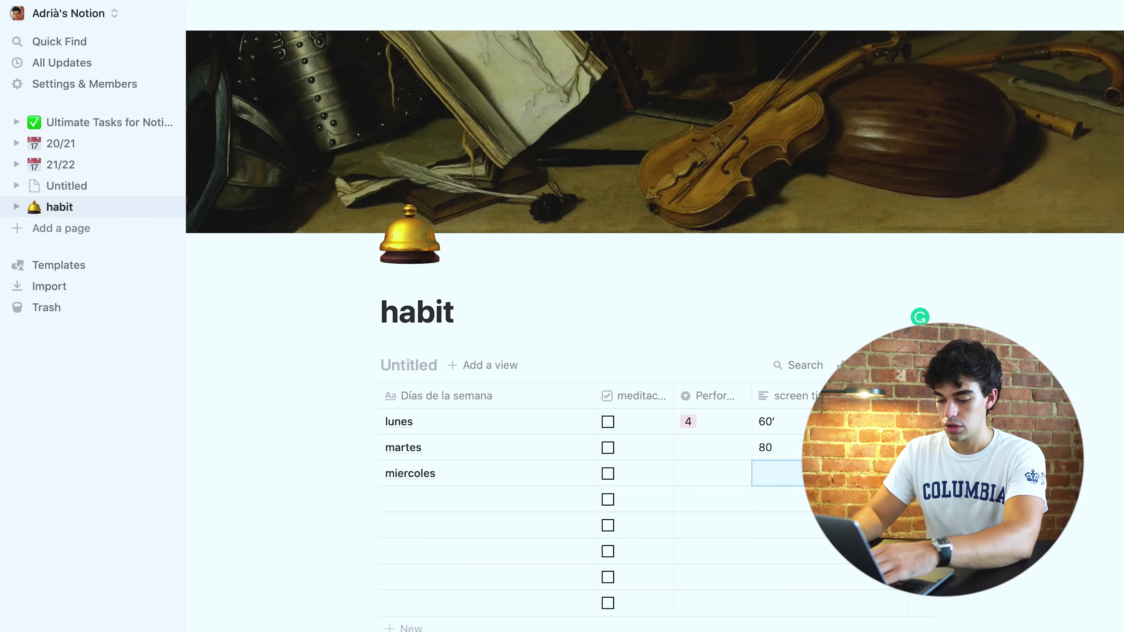
text(1020)
key(Return)
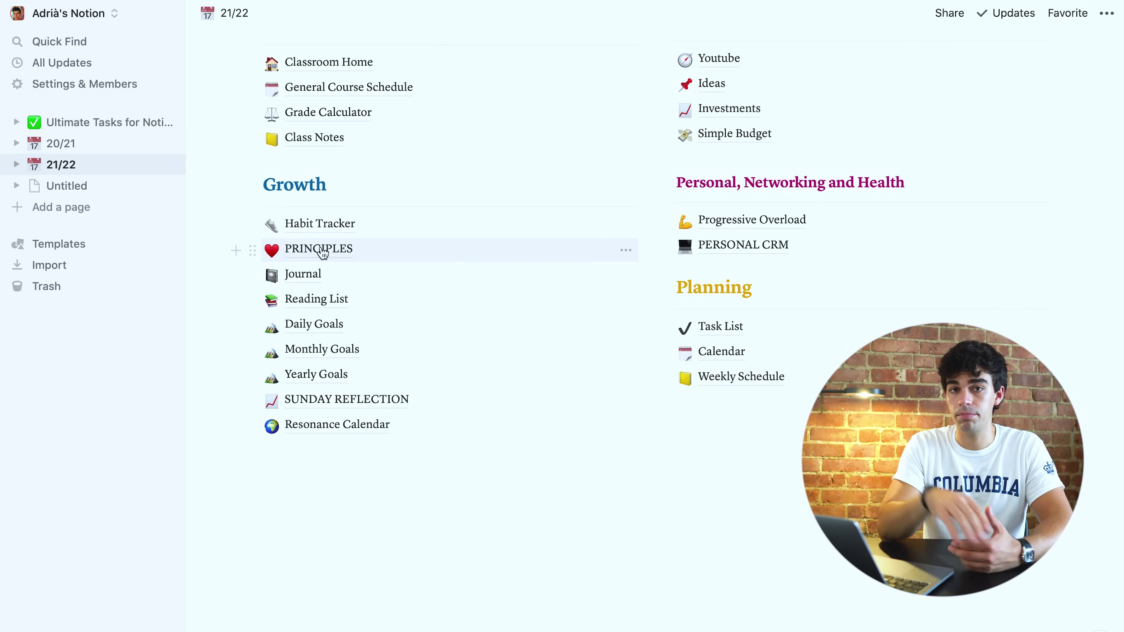
- Open the Journal from the 21/22 page and look through the sections of its Daily reflection entry
click(302, 274)
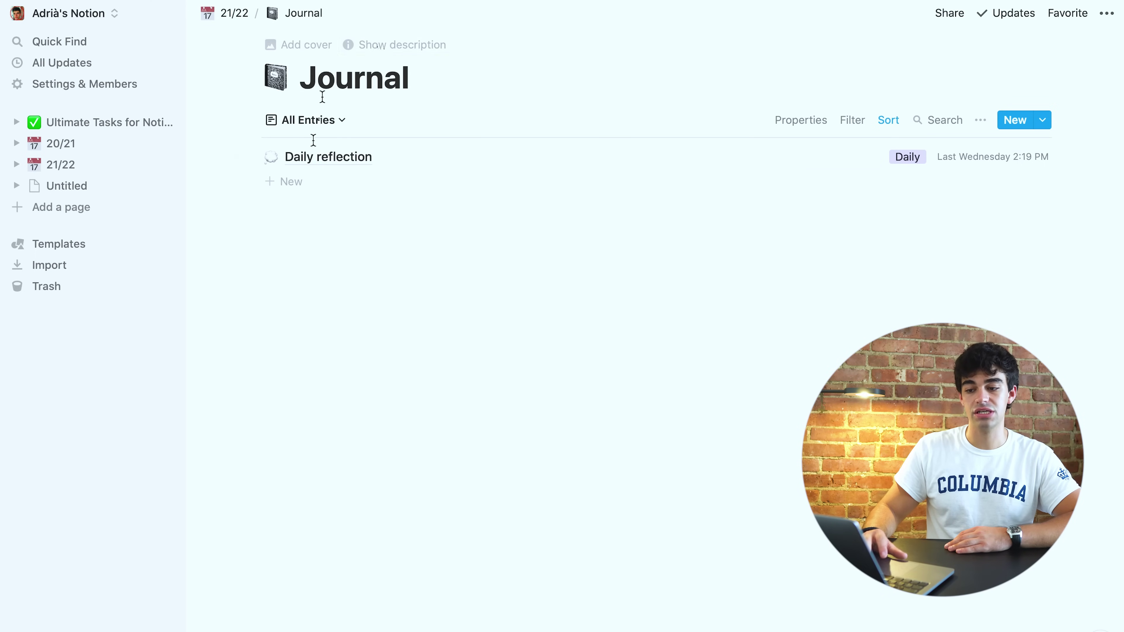
click(316, 158)
scroll(432, 394, down, 10)
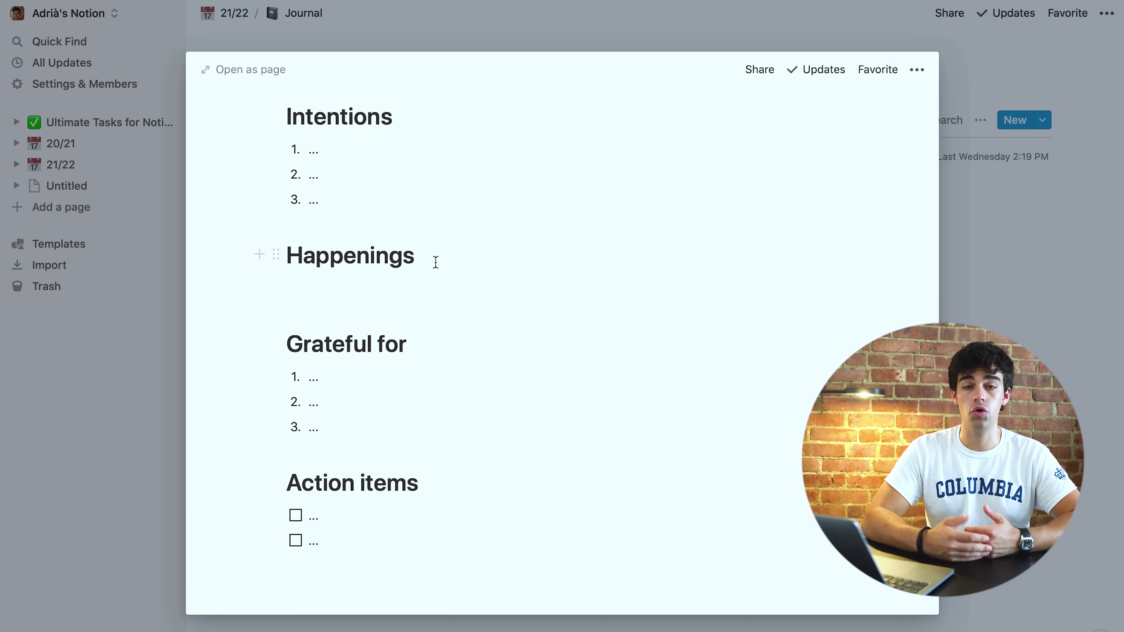
scroll(436, 262, up, 10)
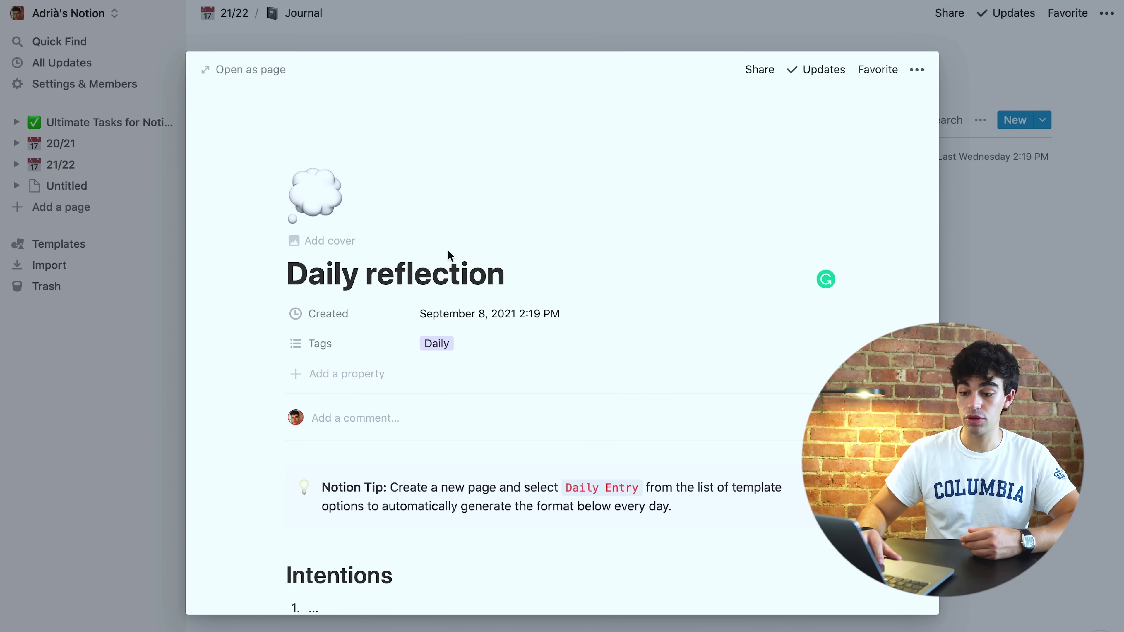
- Add two properties to the Daily reflection entry, leaving the first as Text and setting the second to the Person type
click(312, 375)
key(Escape)
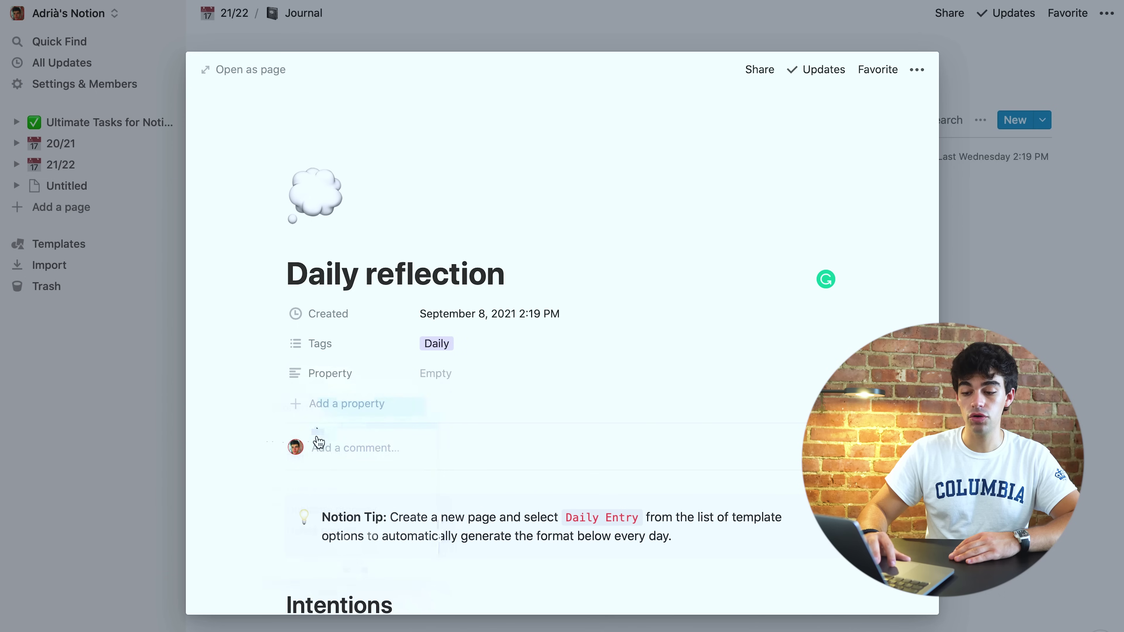
click(322, 404)
mouse_move(338, 492)
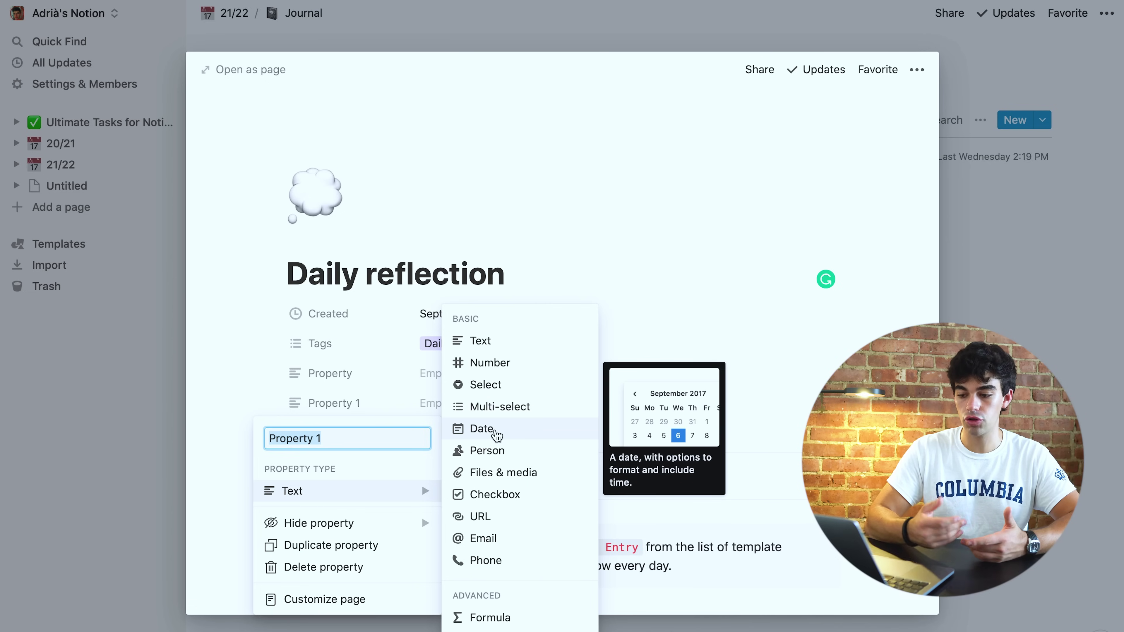
click(487, 450)
- Check the type of the new Person property and assign the workspace owner as its value
scroll(364, 314, down, 3)
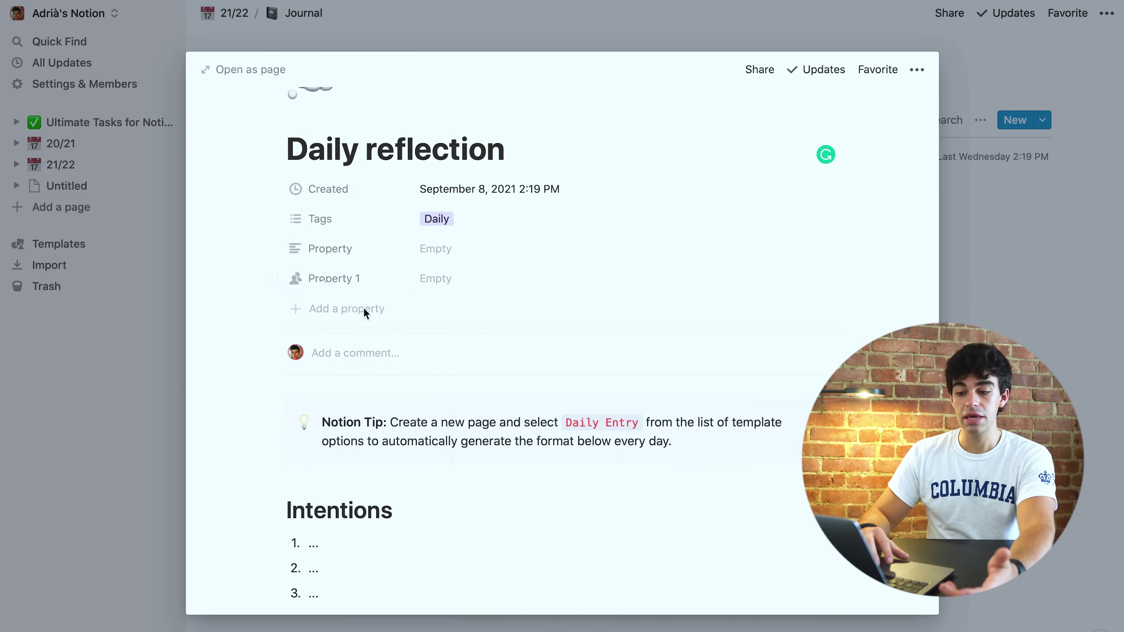
click(324, 284)
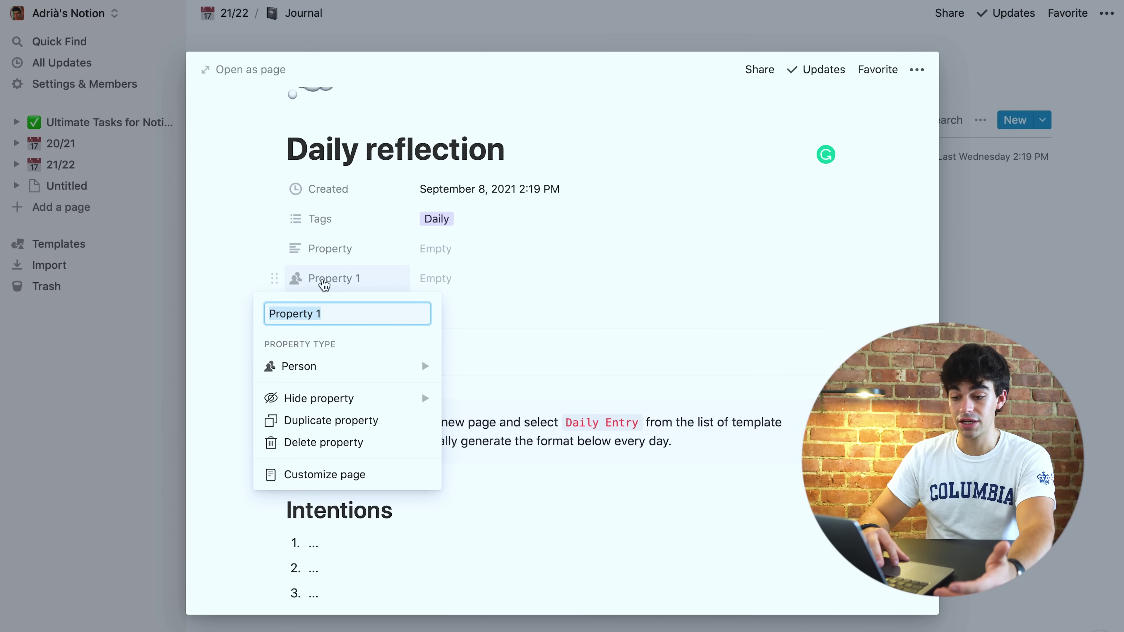
mouse_move(371, 367)
click(487, 333)
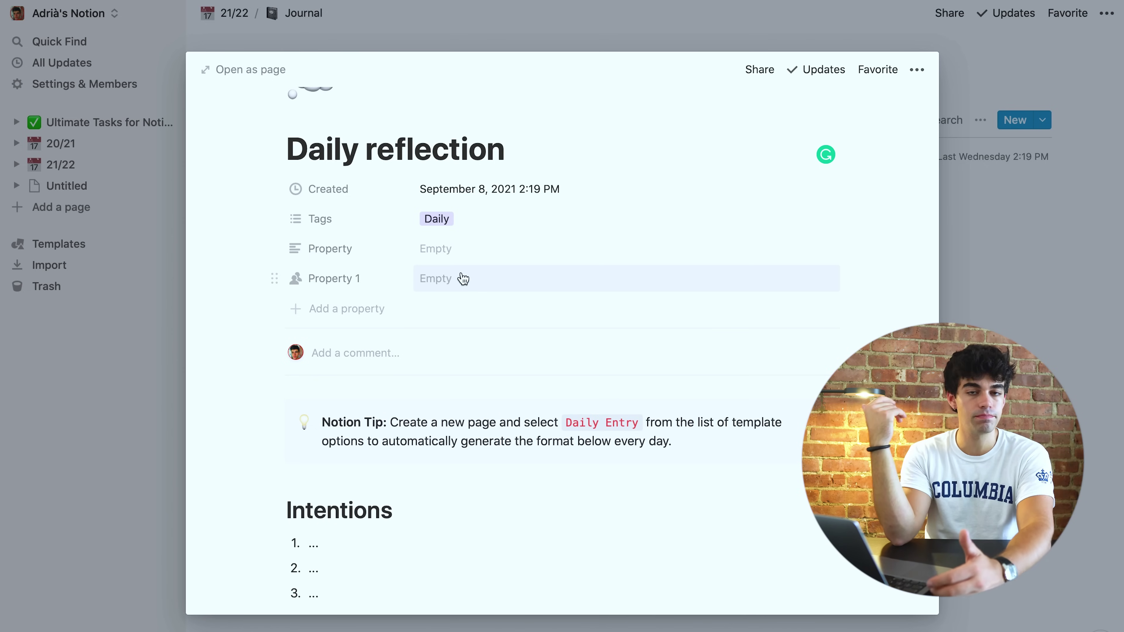
click(463, 278)
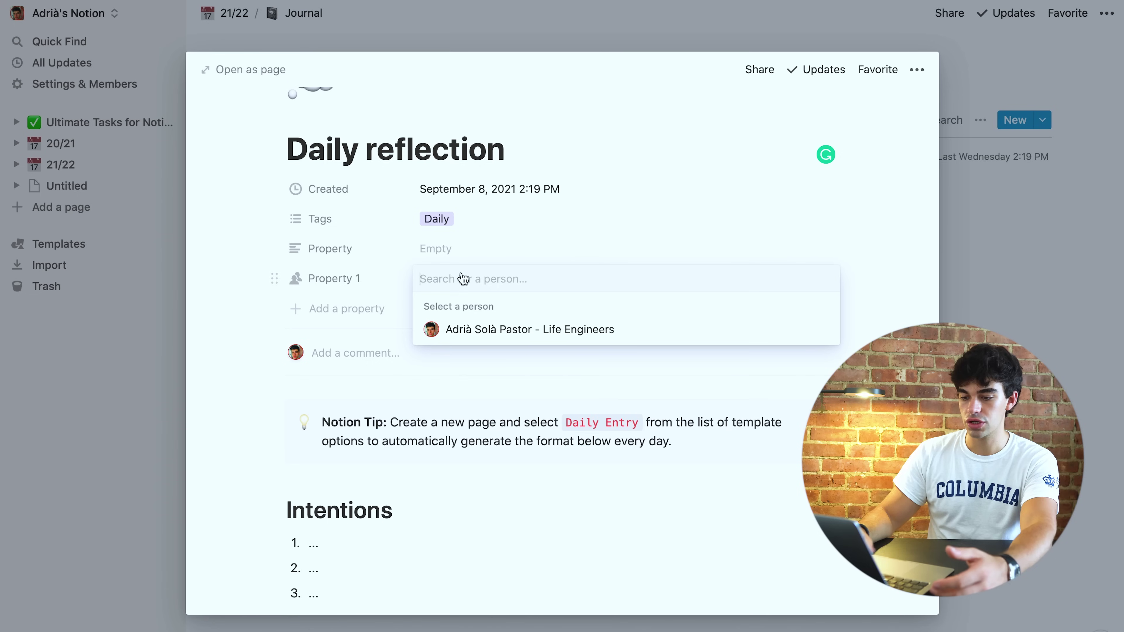
click(516, 330)
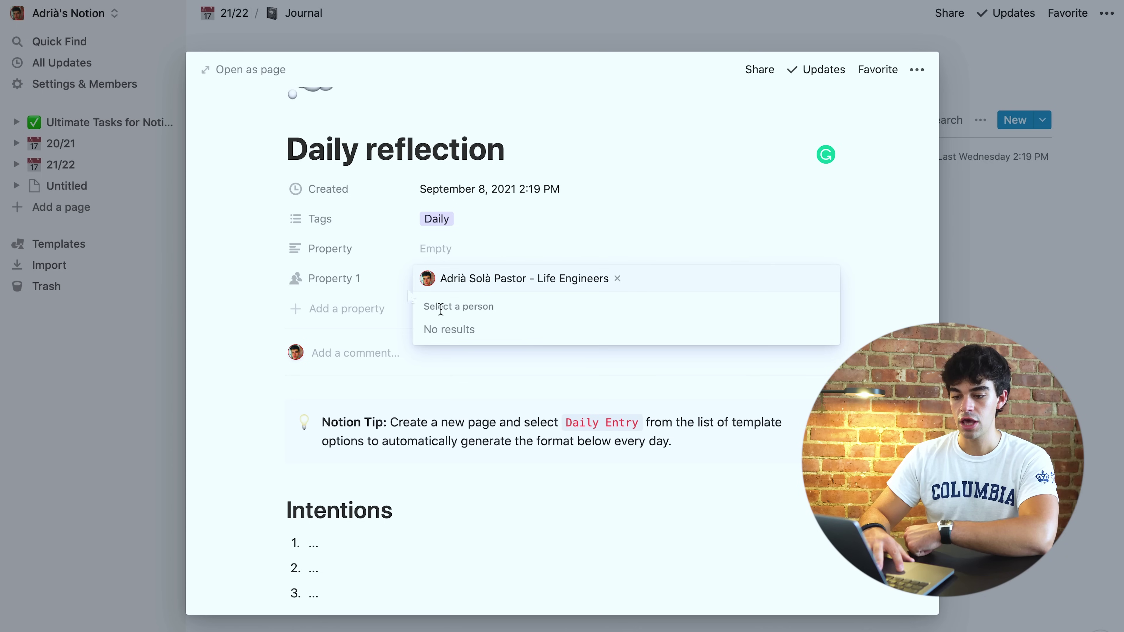
key(Escape)
- Add a third property to the Daily reflection entry and show Property 1 in the Journal's All Entries view
click(350, 308)
mouse_move(342, 399)
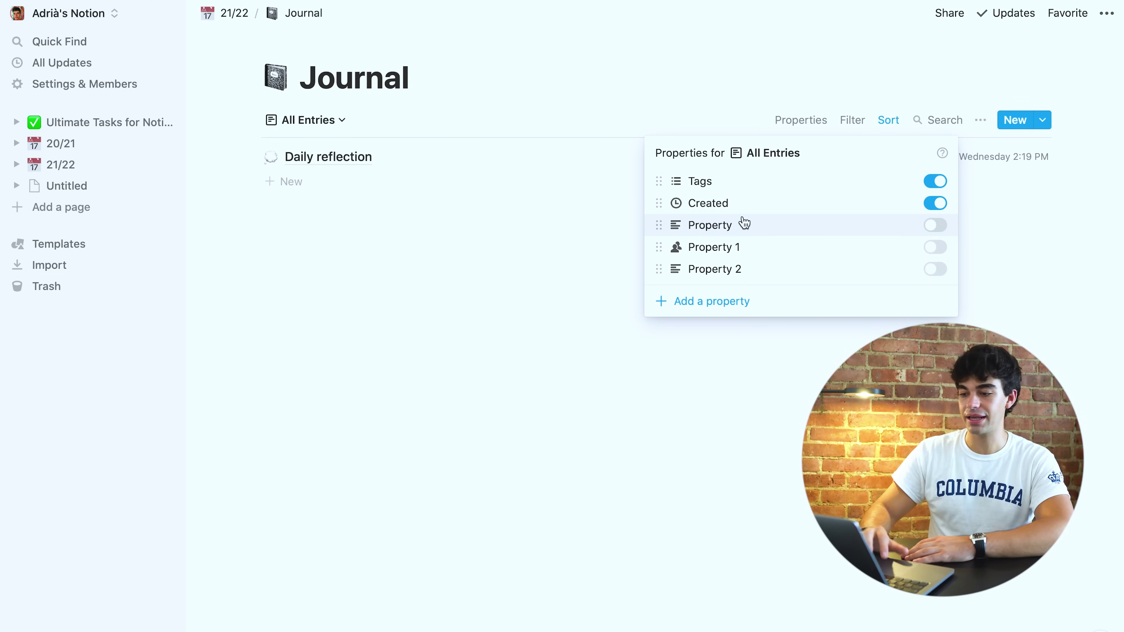
click(931, 248)
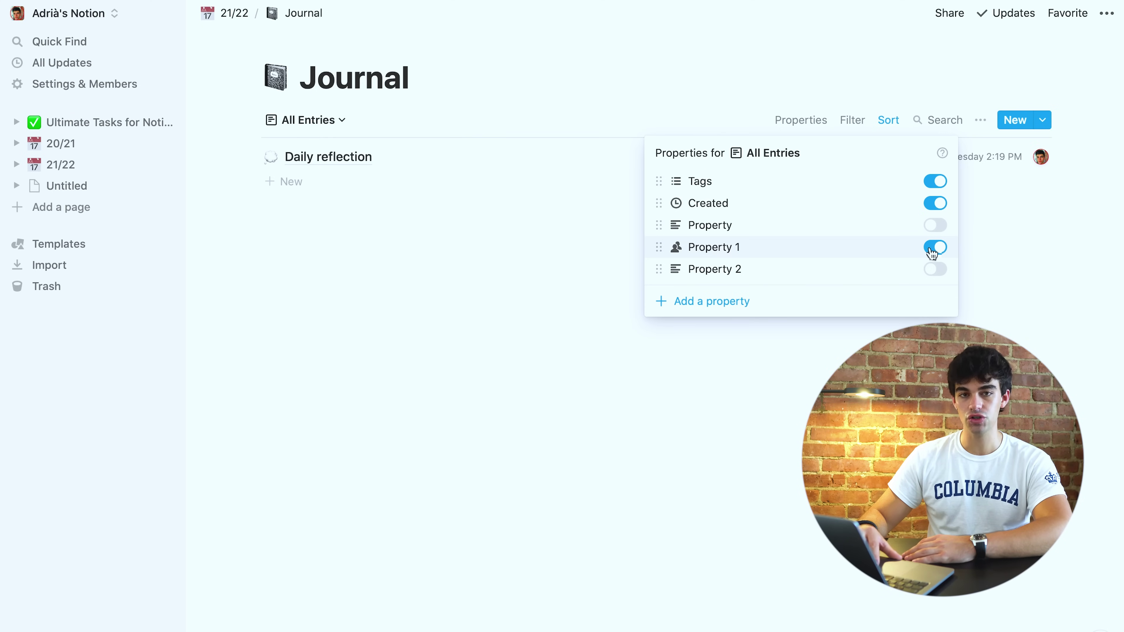
click(1040, 155)
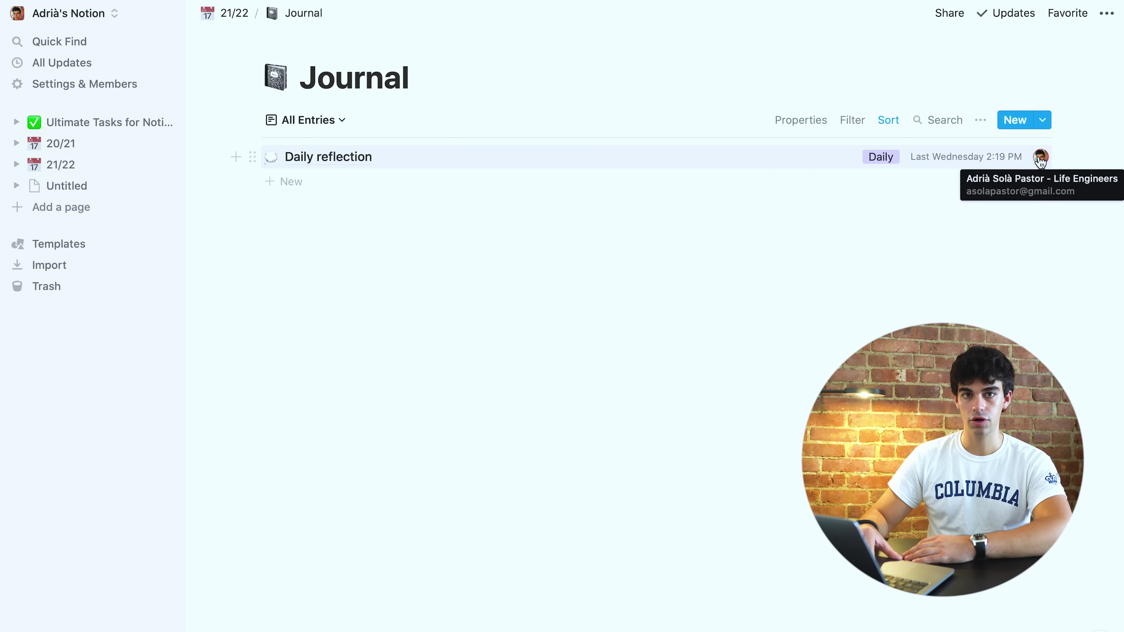
- Change Property 2 of the Daily reflection entry to the Checkbox type and tick its box
click(646, 159)
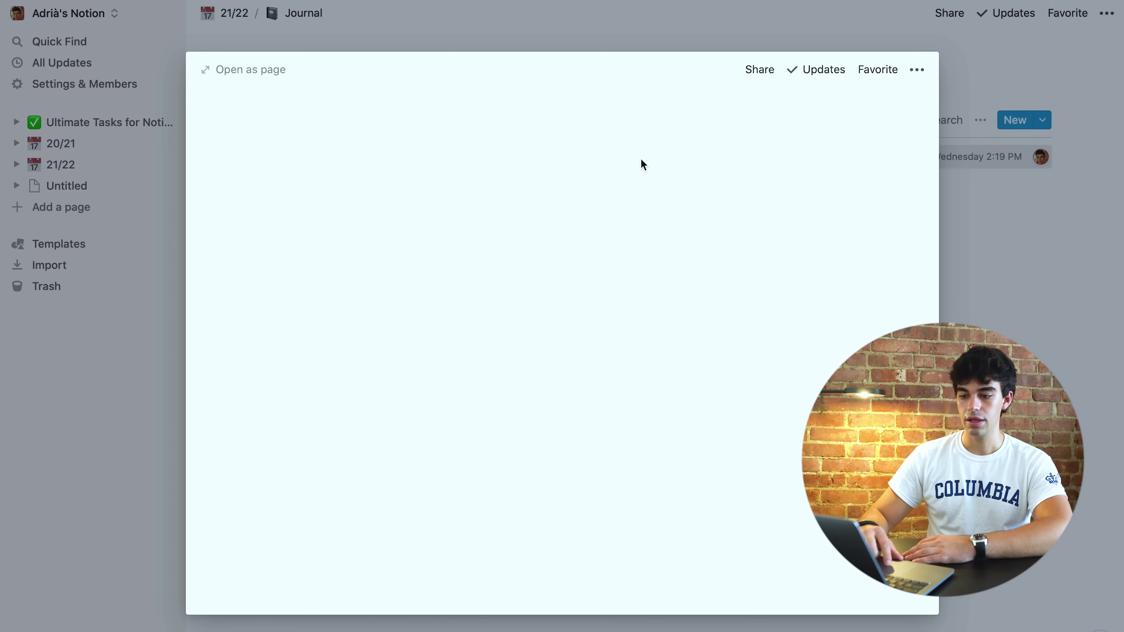
click(439, 433)
key(Escape)
click(335, 433)
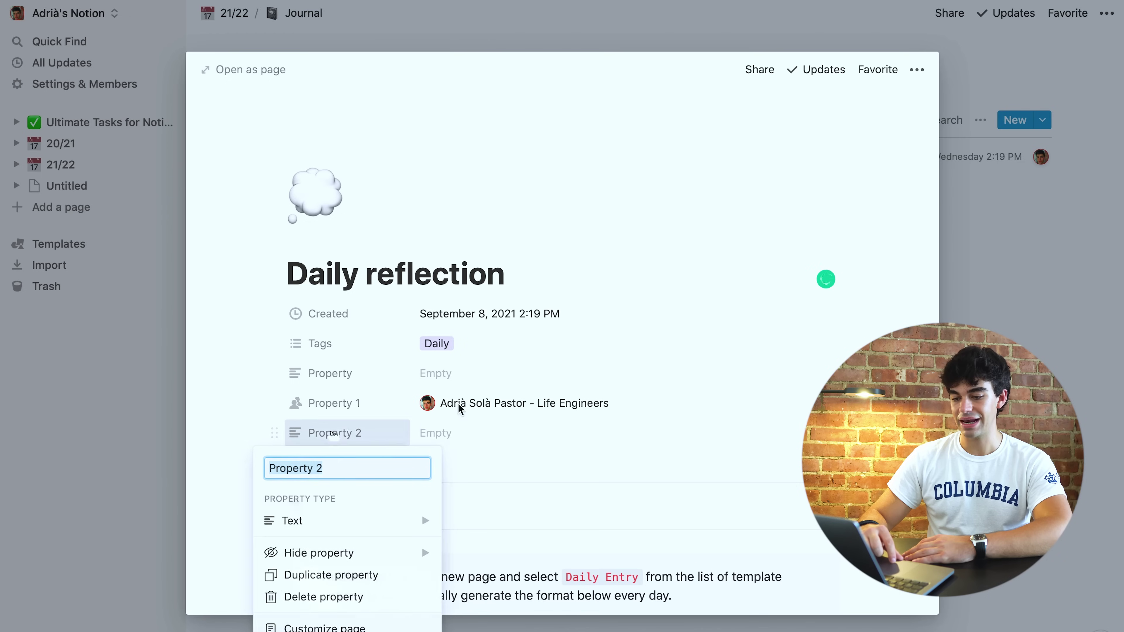
click(392, 523)
click(495, 495)
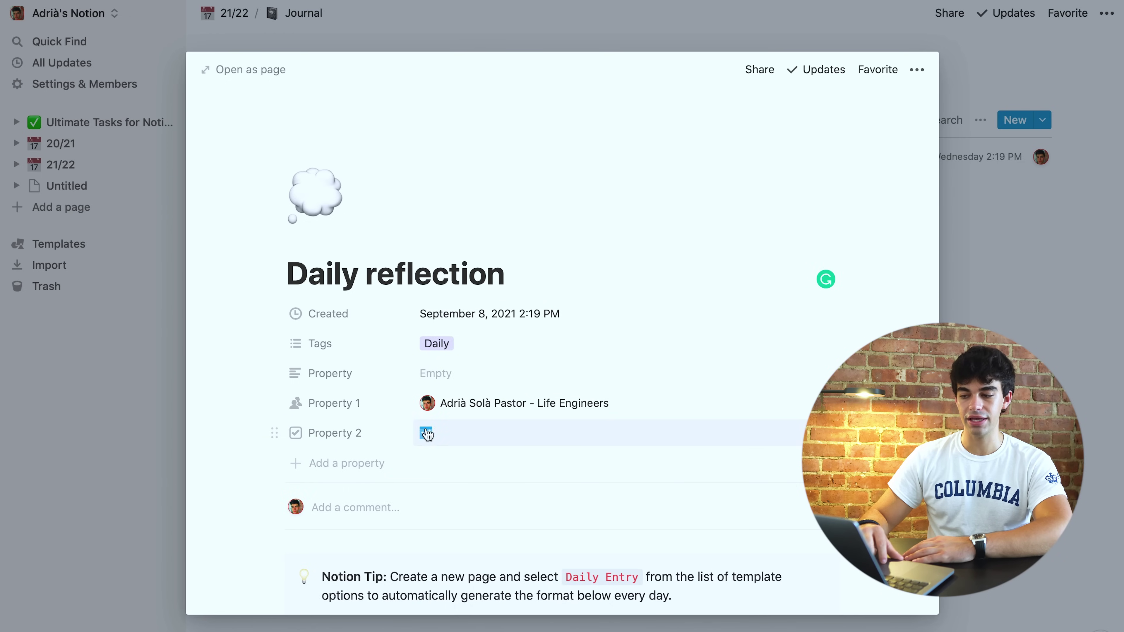
click(970, 244)
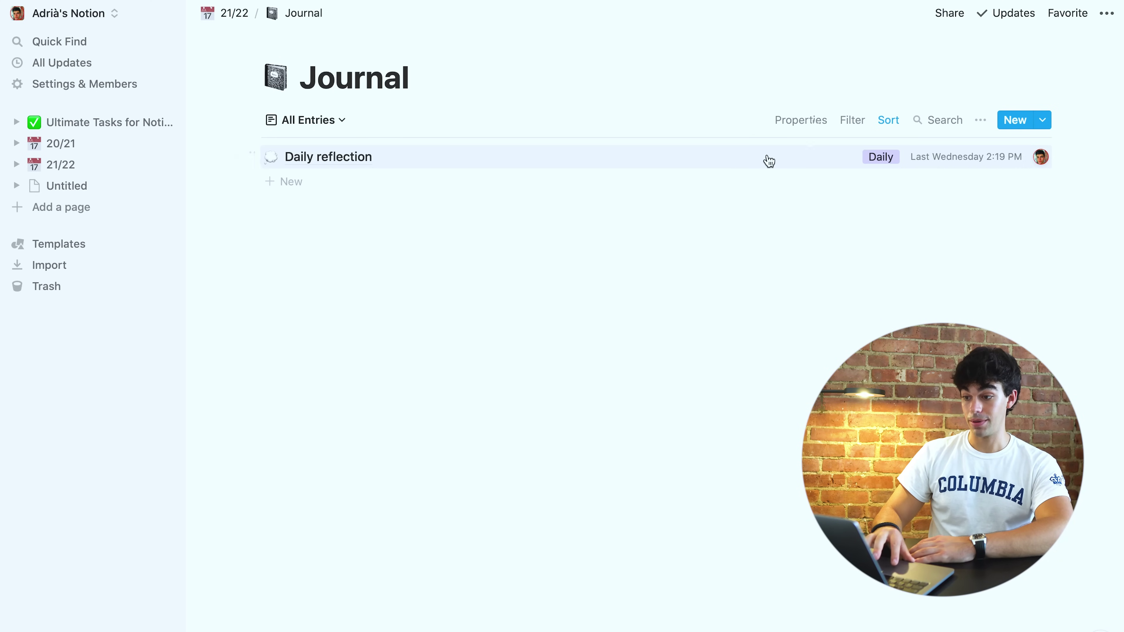
- Show Property and Property 2 in the All Entries view and reopen the Daily reflection entry
click(809, 120)
click(935, 225)
click(935, 270)
click(1006, 279)
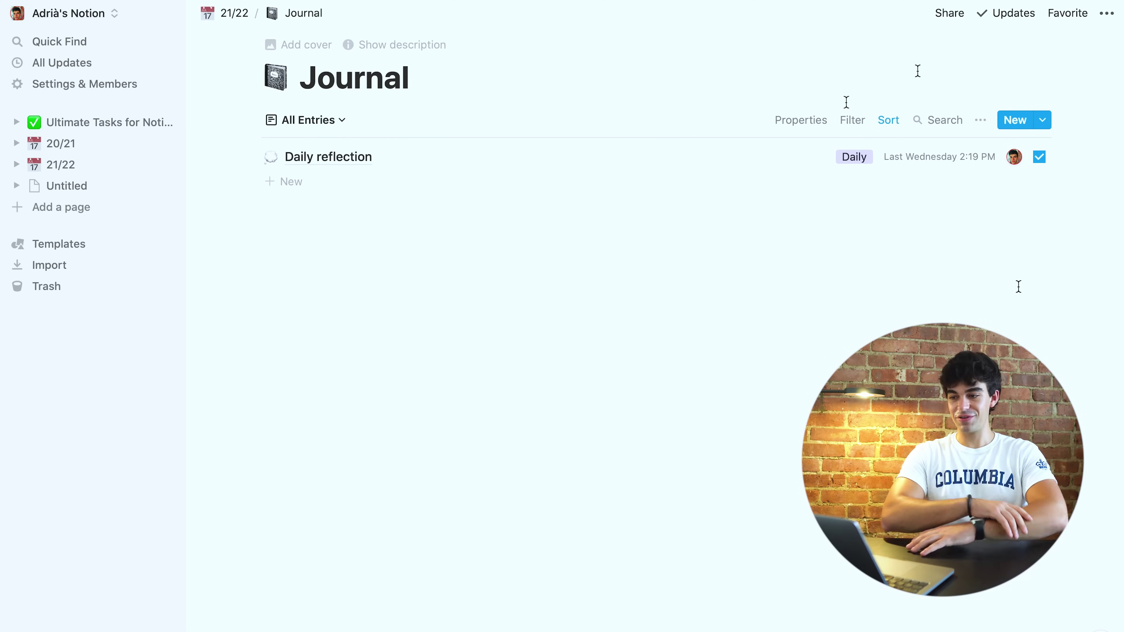
click(854, 159)
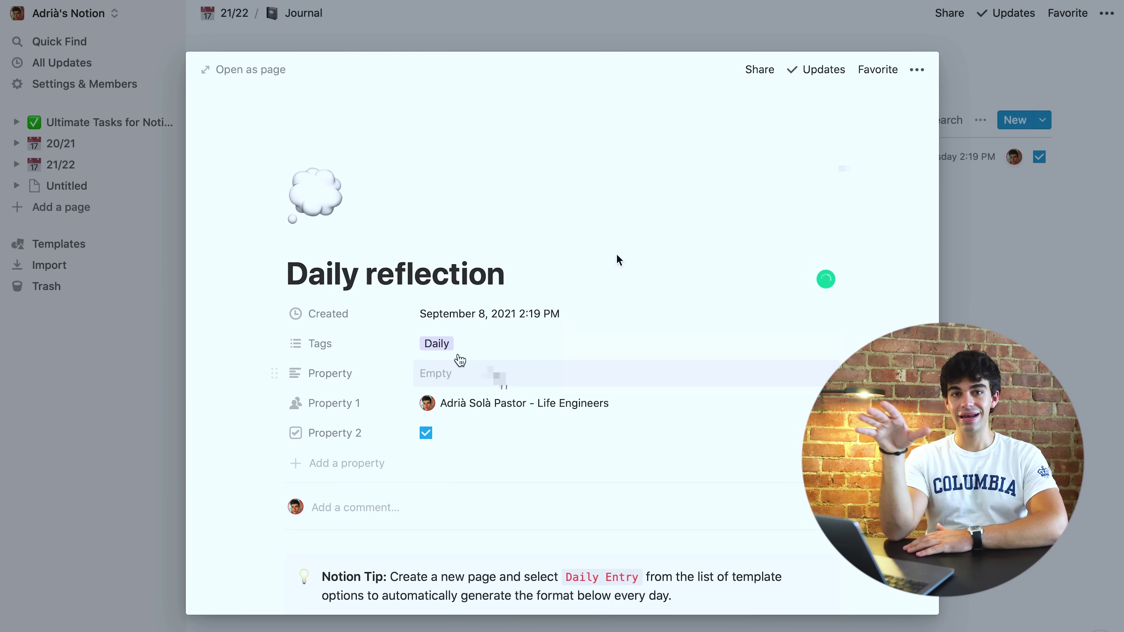
- Look through the Tags options of the Daily reflection entry, create an "academc" tag and clear the entry's tags
click(450, 334)
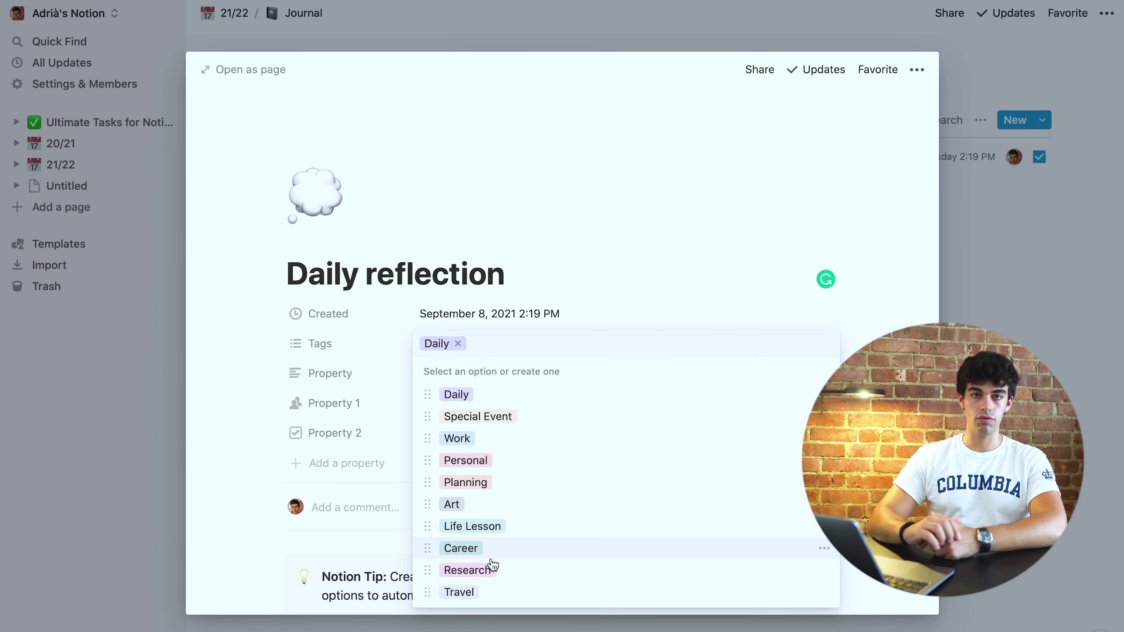
click(637, 230)
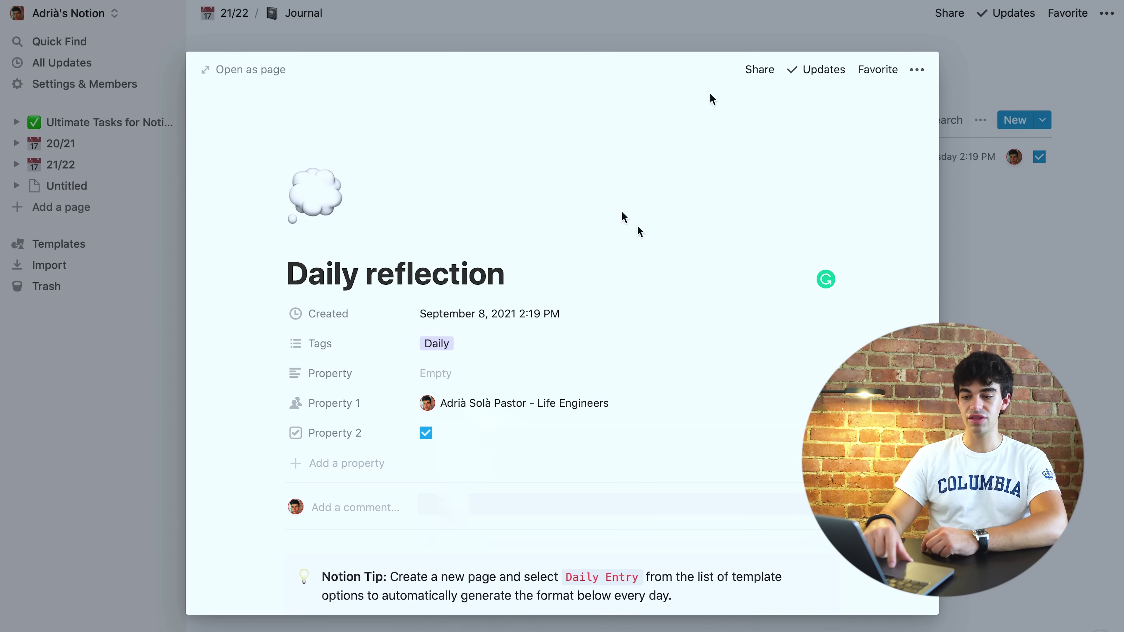
click(464, 348)
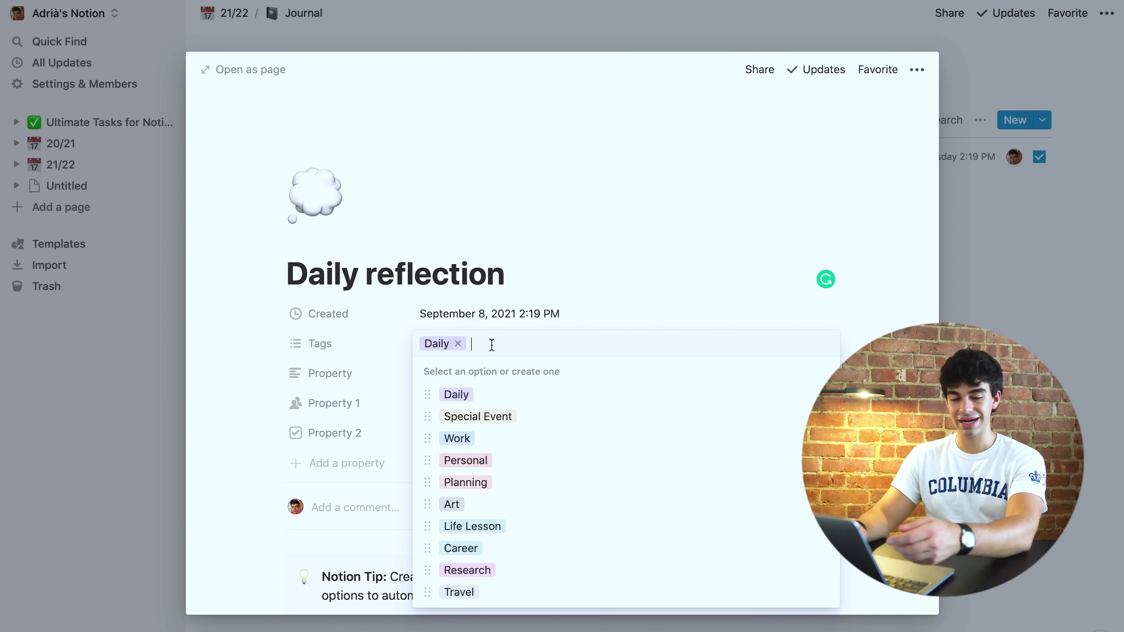
text(academc)
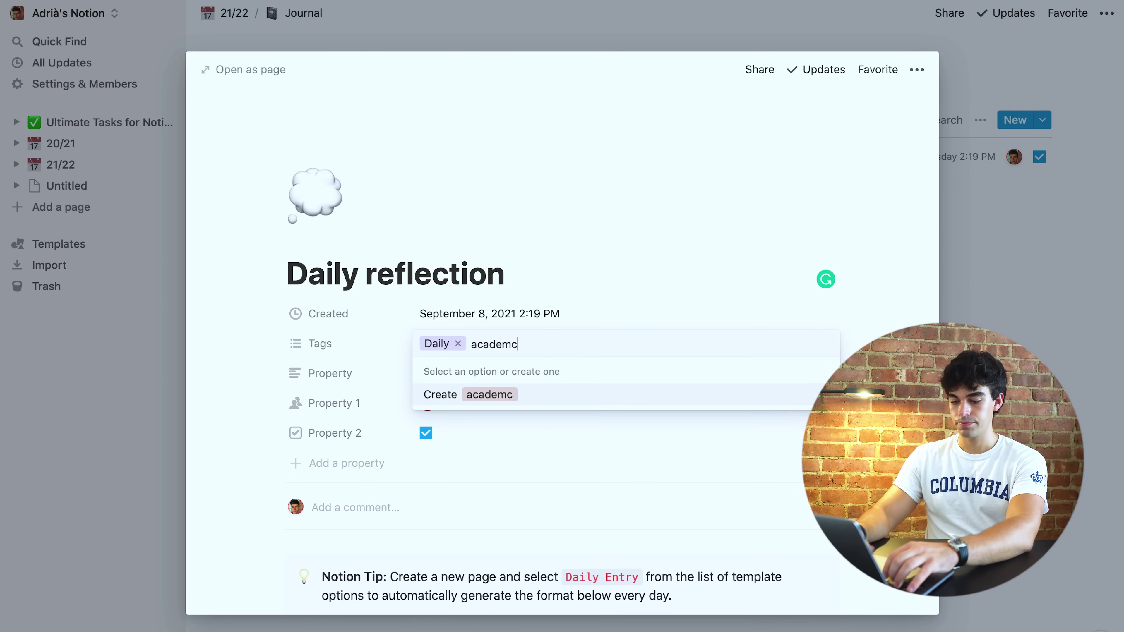
key(Return)
key(BackSpace)
key(BackSpace)
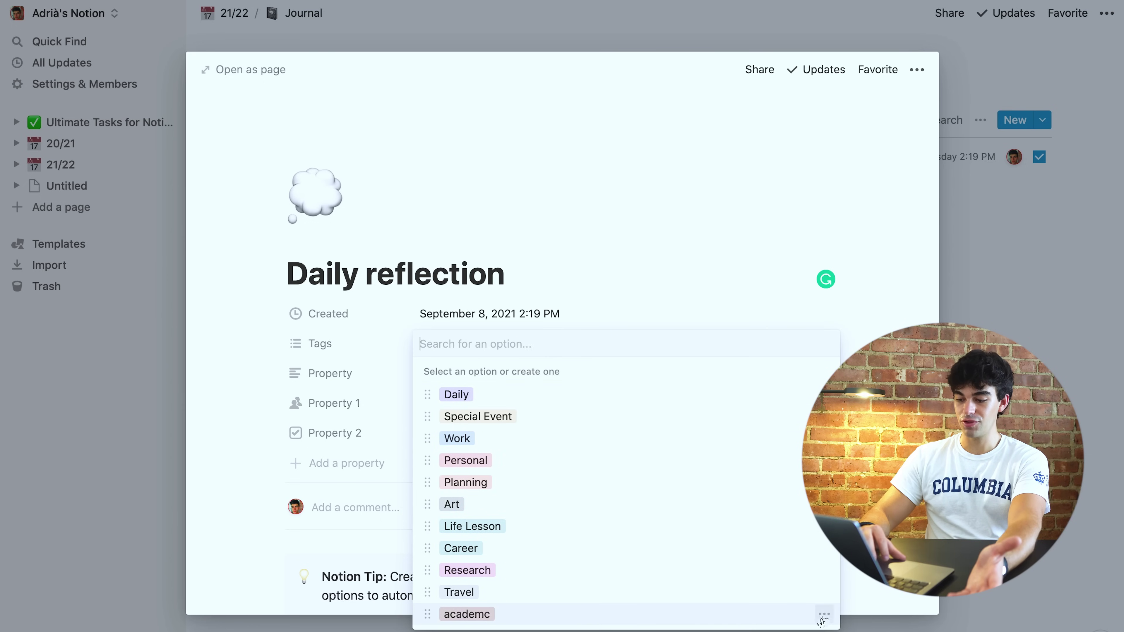
- Delete the misspelled "academc" option from the Tags property and confirm its removal
click(823, 616)
click(810, 334)
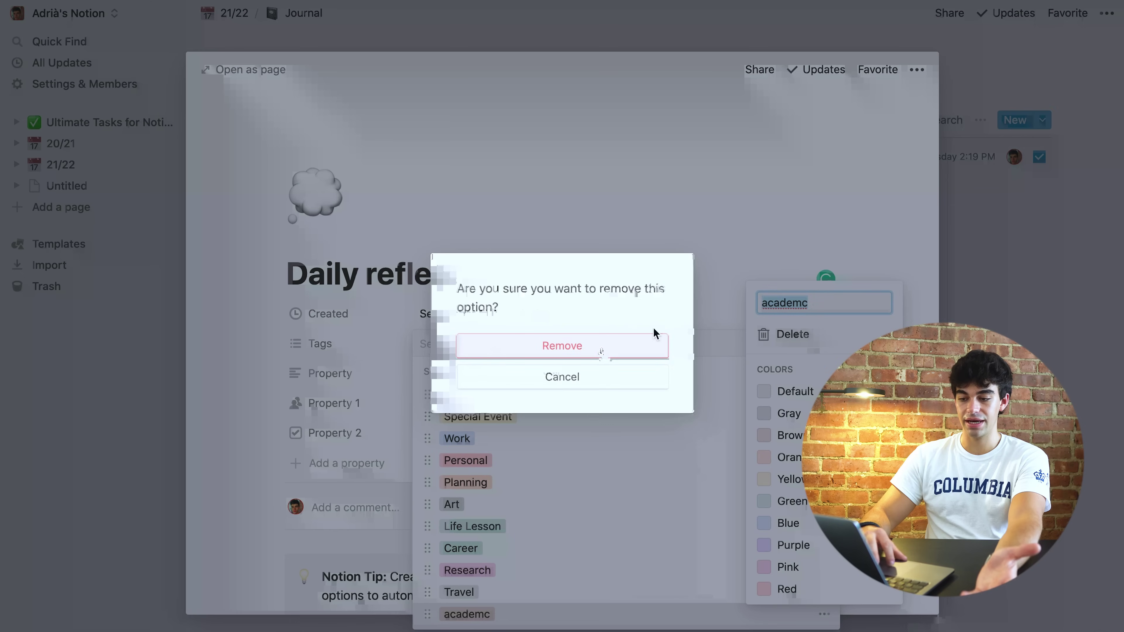
click(584, 345)
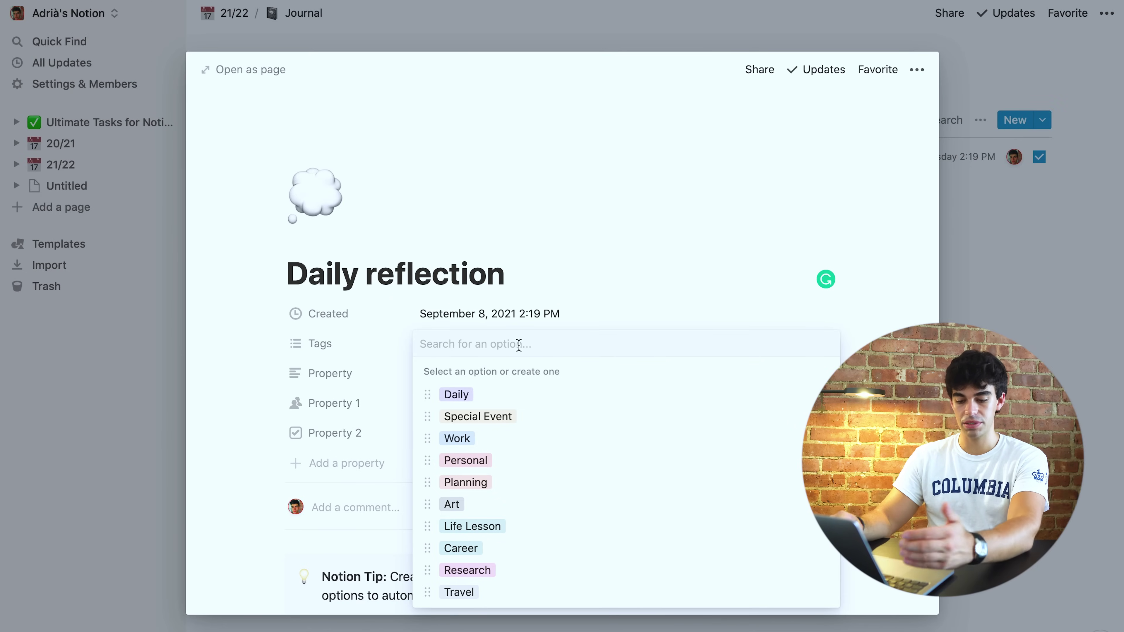
- Create a new Tags option named "Academics" and assign it to the Daily reflection entry
text(Aced)
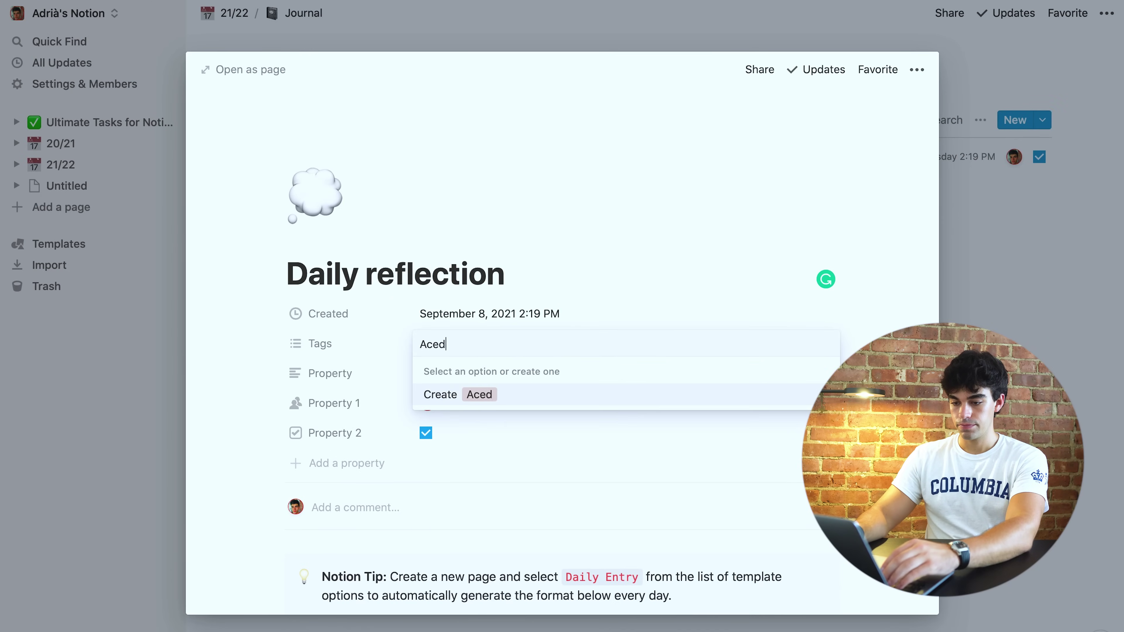
text(emics)
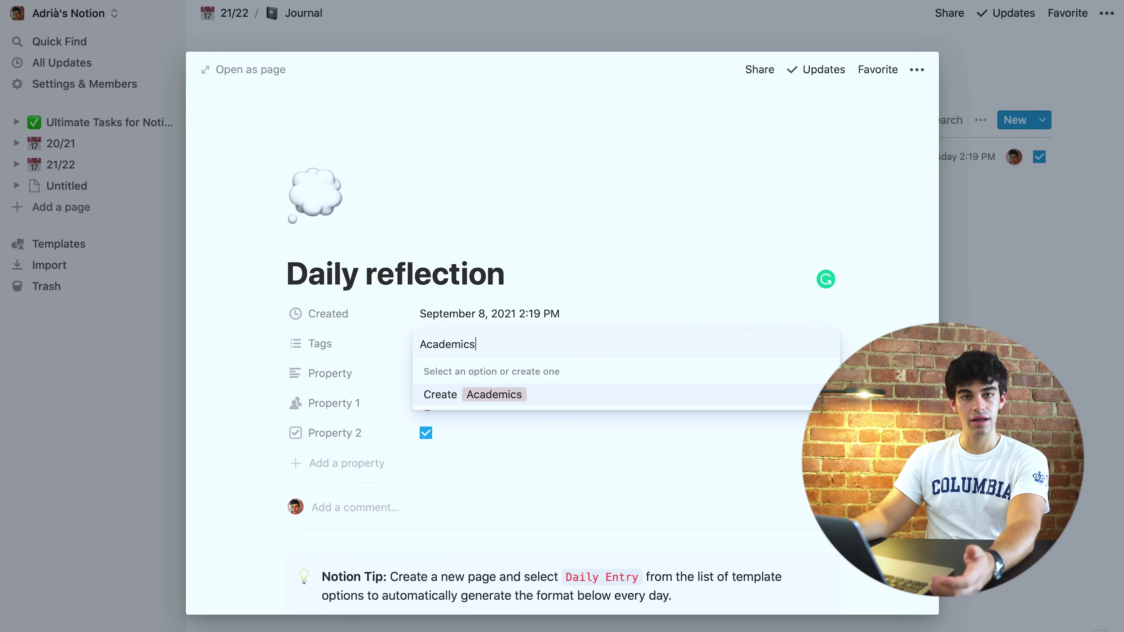
key(Return)
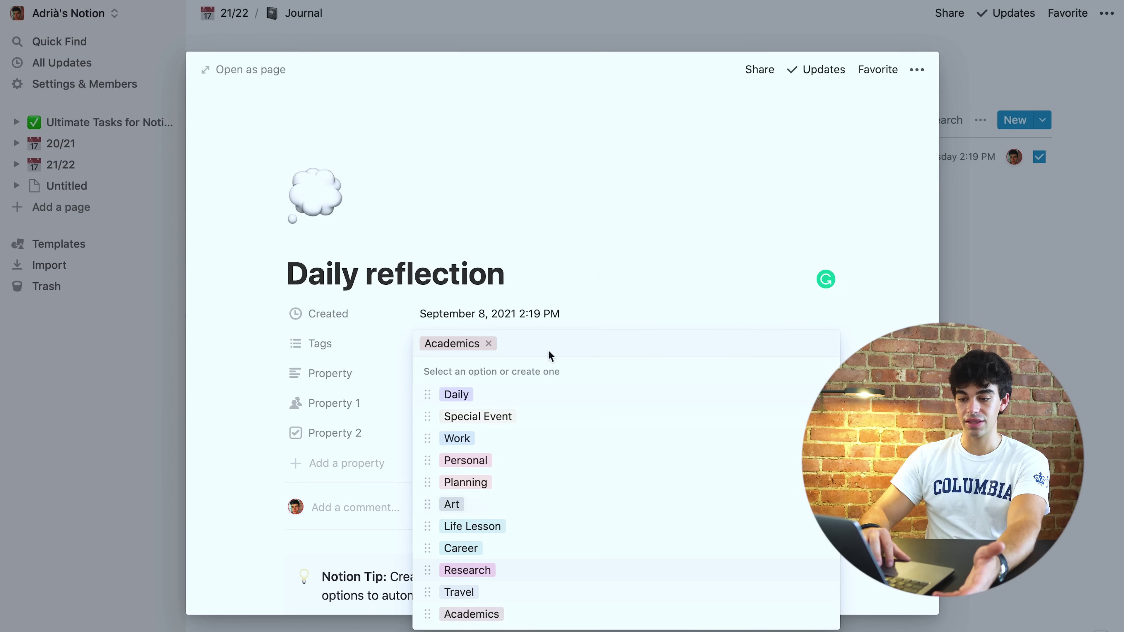
click(604, 273)
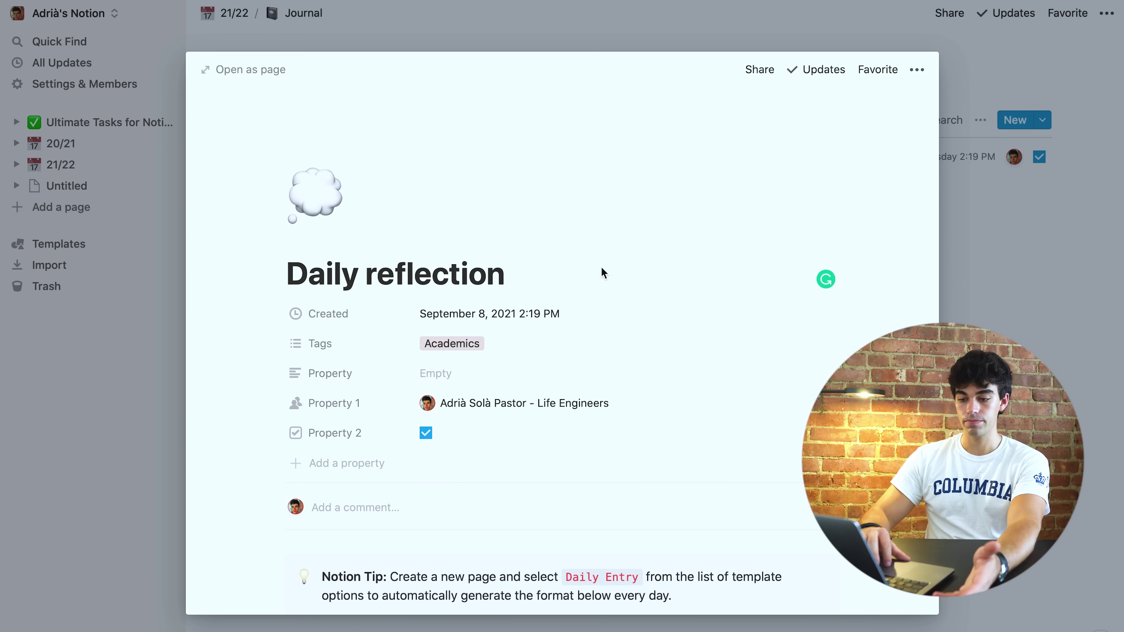
- Check the property type of Tags and keep it as Multi-select
click(336, 348)
mouse_move(407, 436)
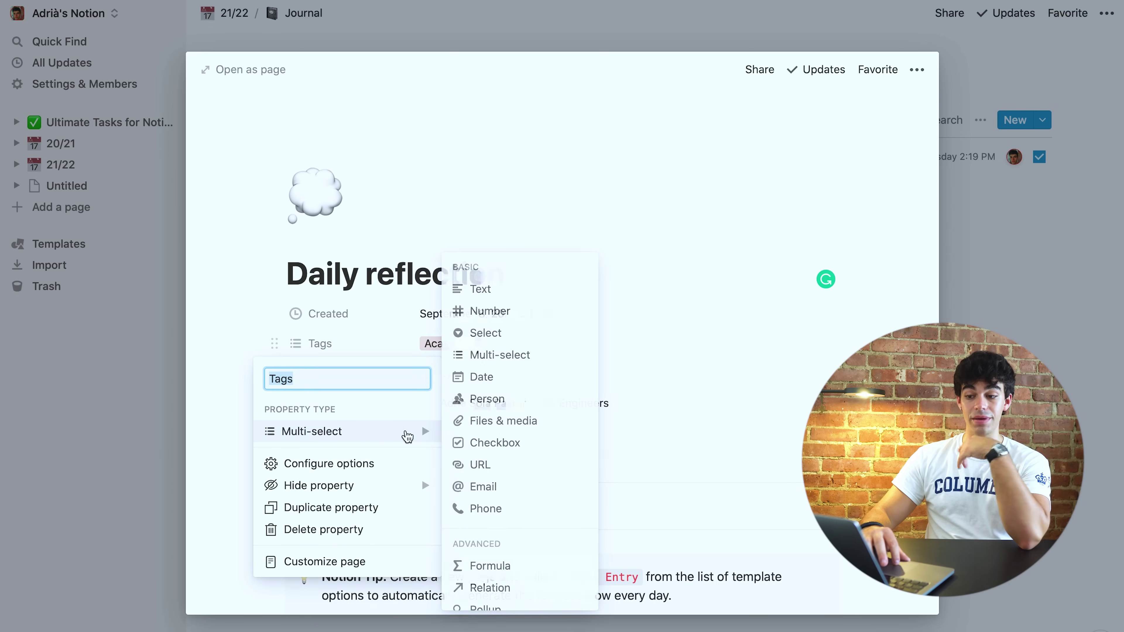
click(509, 359)
- Add the Daily, Special Event and Personal tags to the Daily reflection entry and return to the Journal list
click(525, 341)
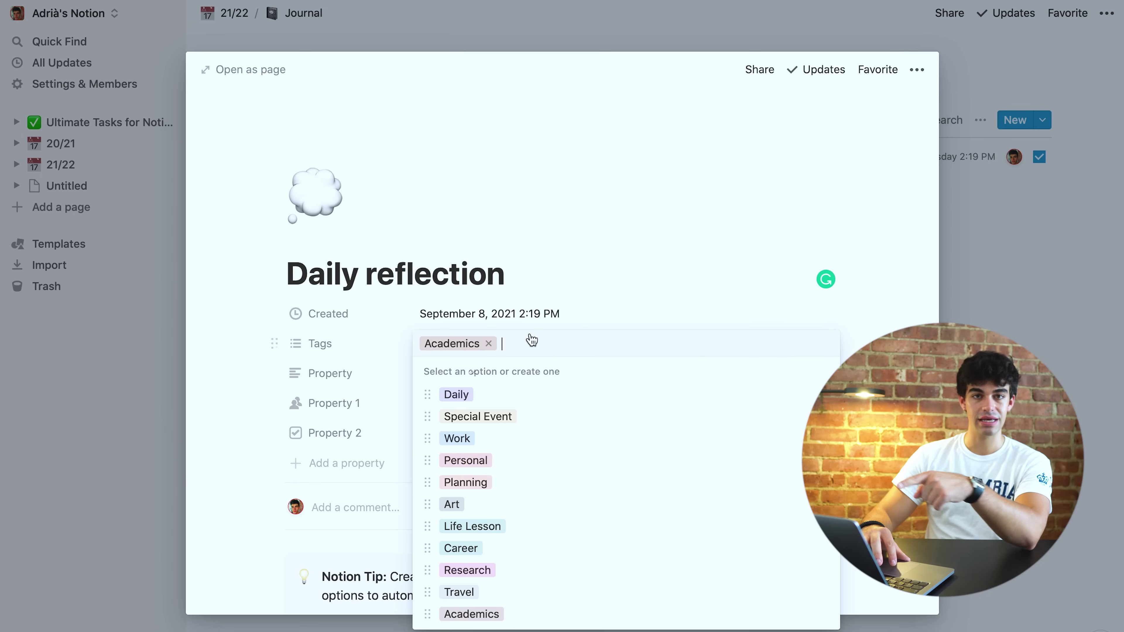
click(463, 398)
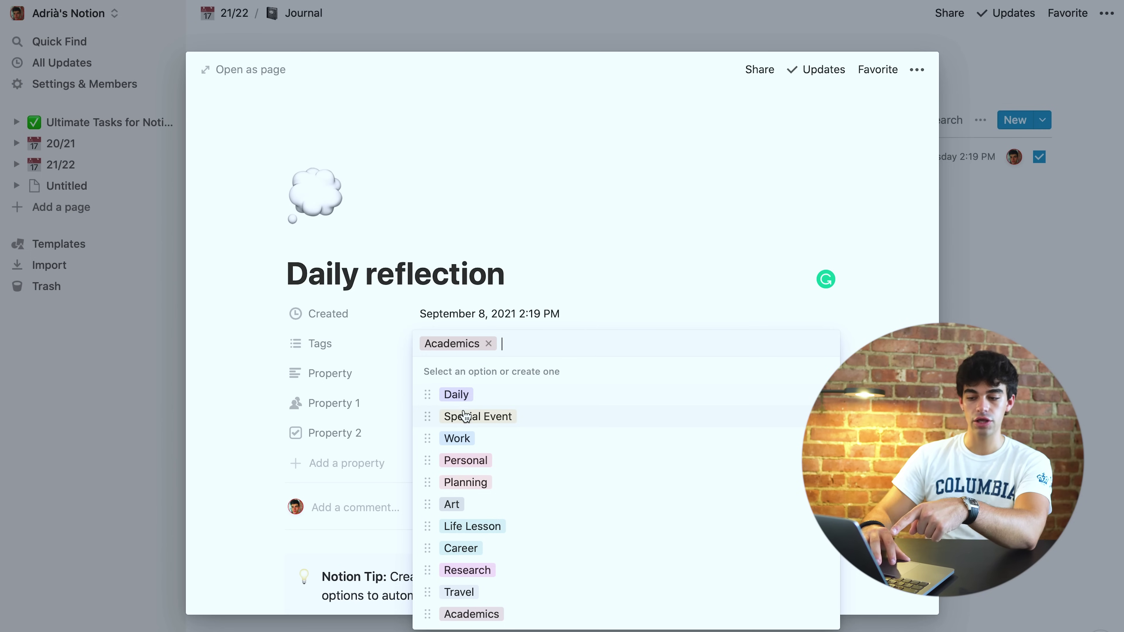
click(467, 461)
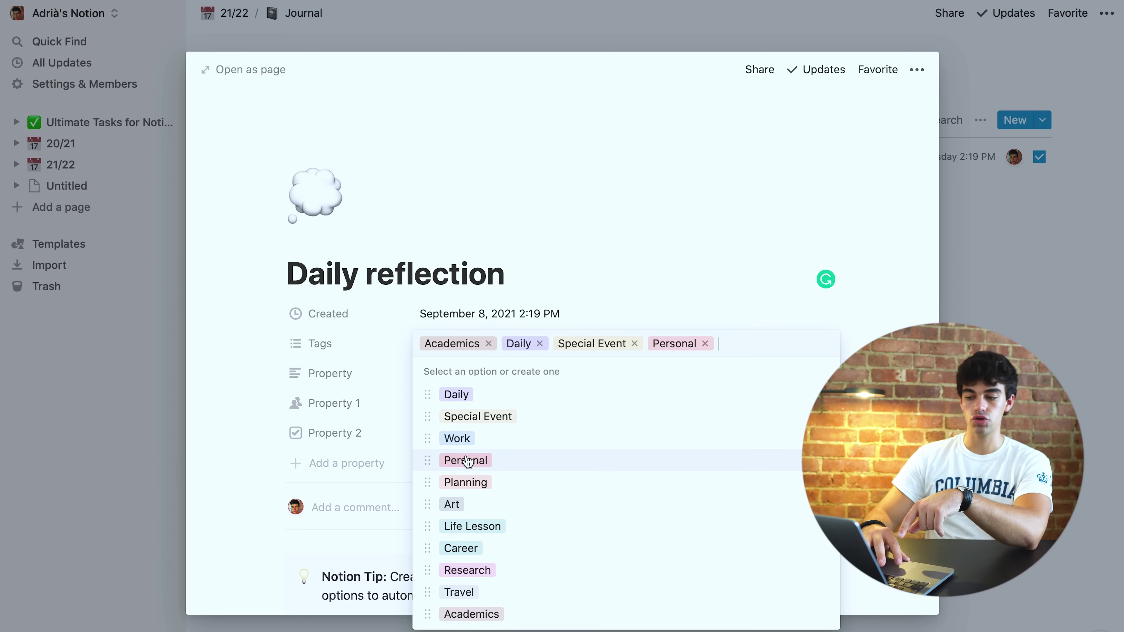
click(798, 314)
click(1032, 294)
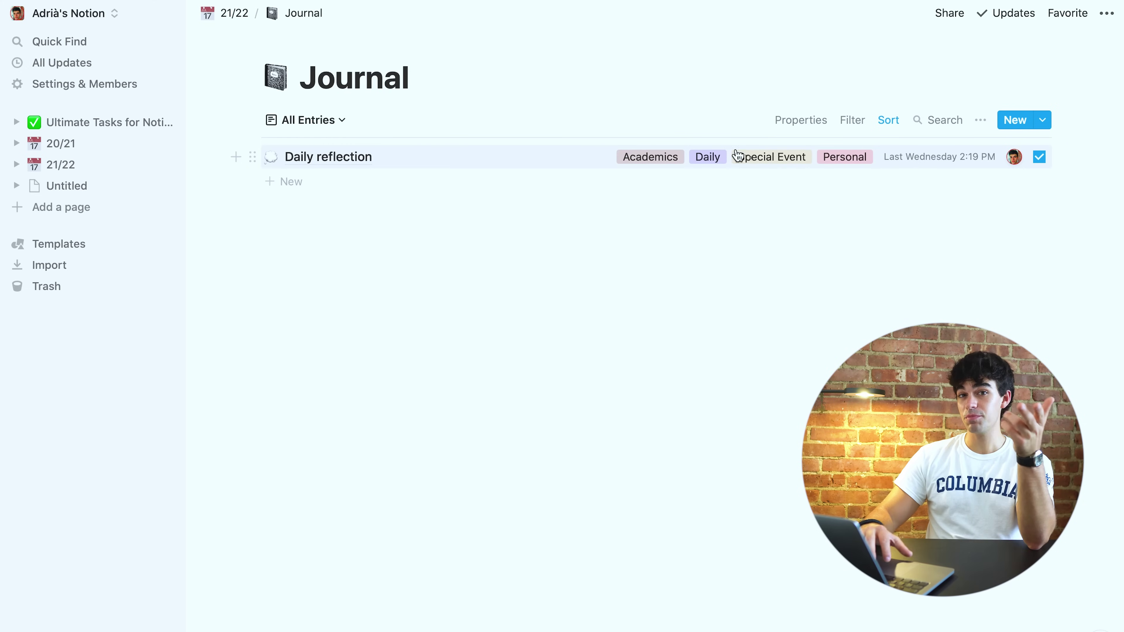
- Hide the Tags property in the Journal's All Entries view while keeping Created shown
click(797, 120)
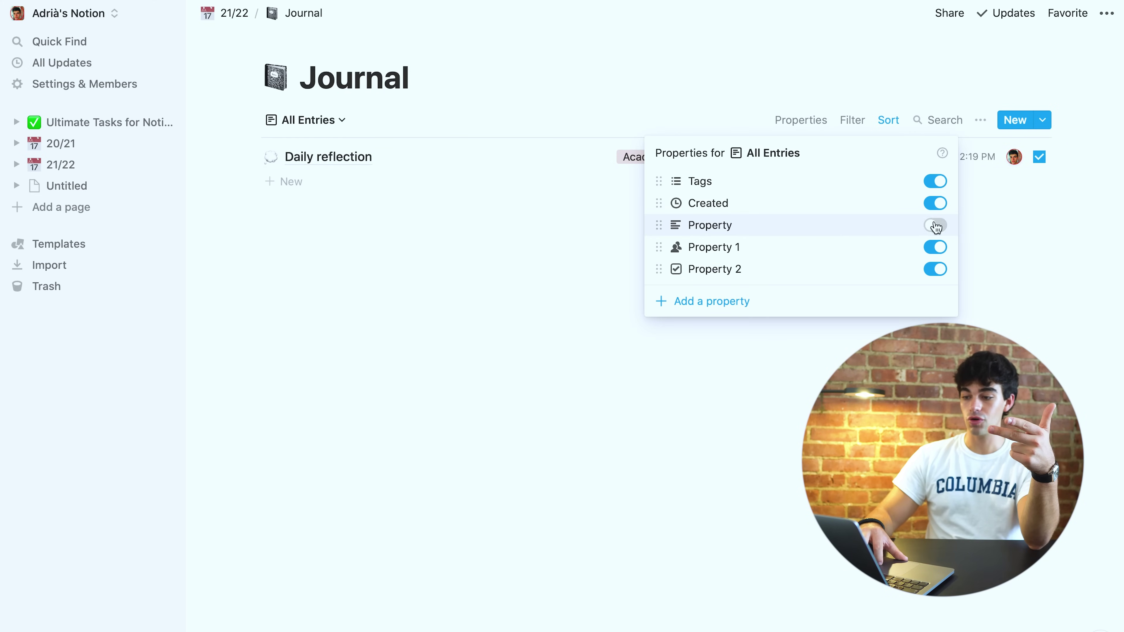
click(937, 201)
click(936, 200)
click(935, 199)
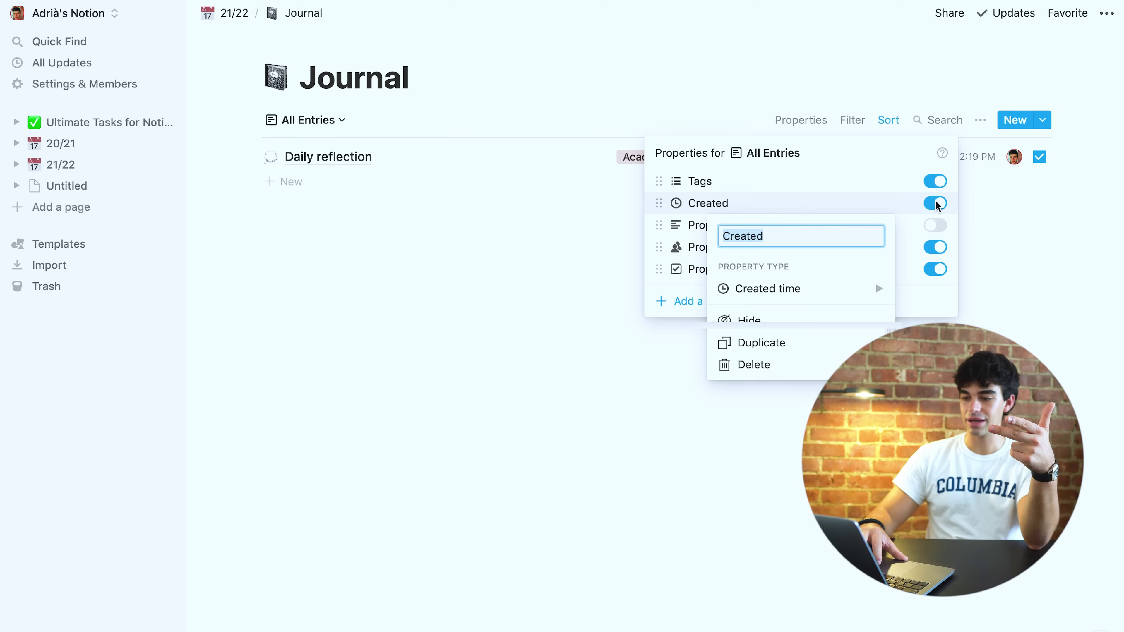
click(936, 184)
click(521, 184)
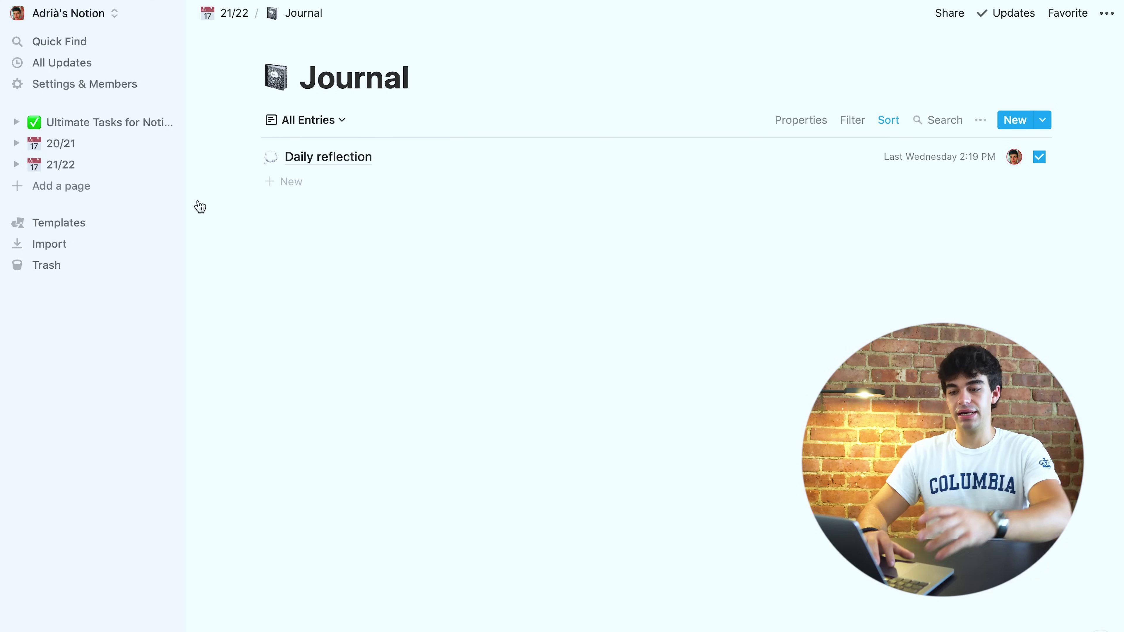
- Create a new top-level page titled "Journal" and browse templates for it
click(54, 195)
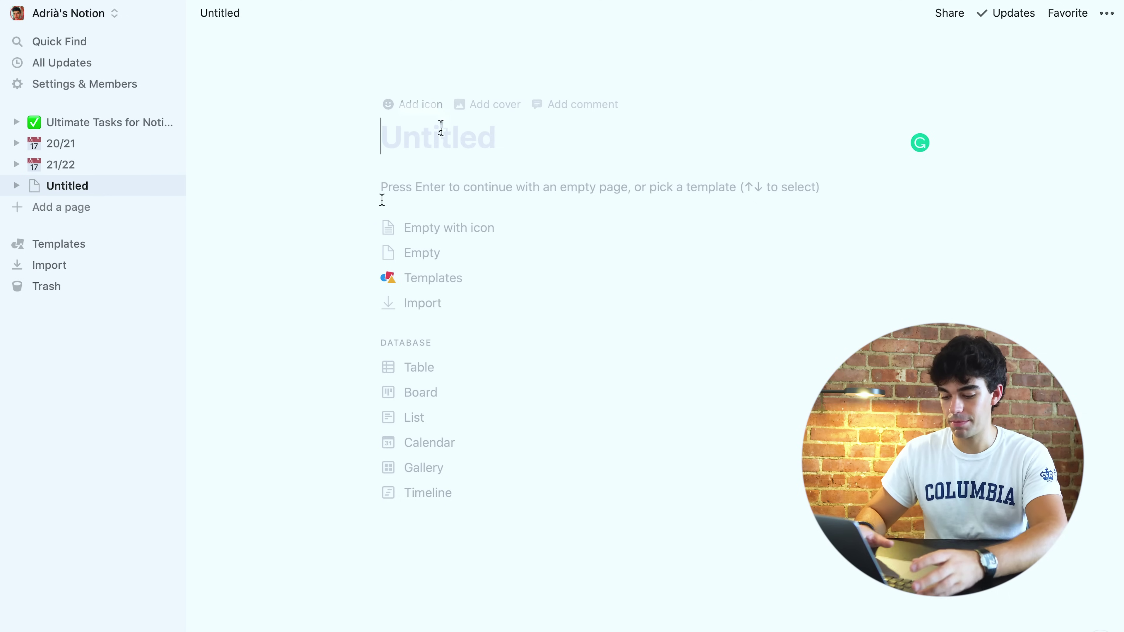
text(Journal)
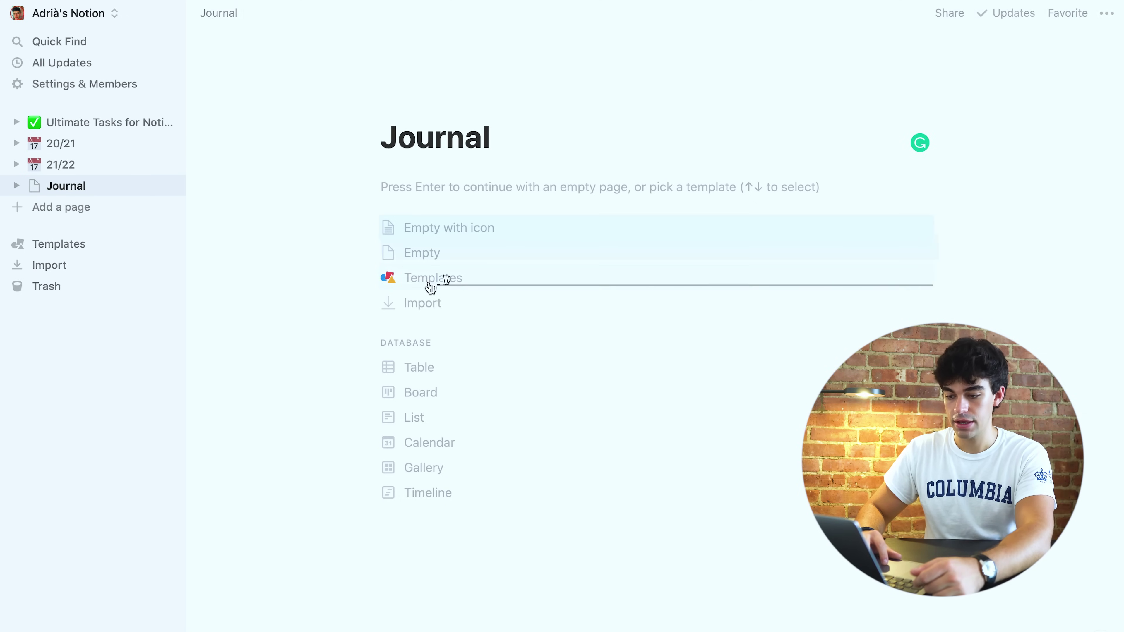
click(431, 281)
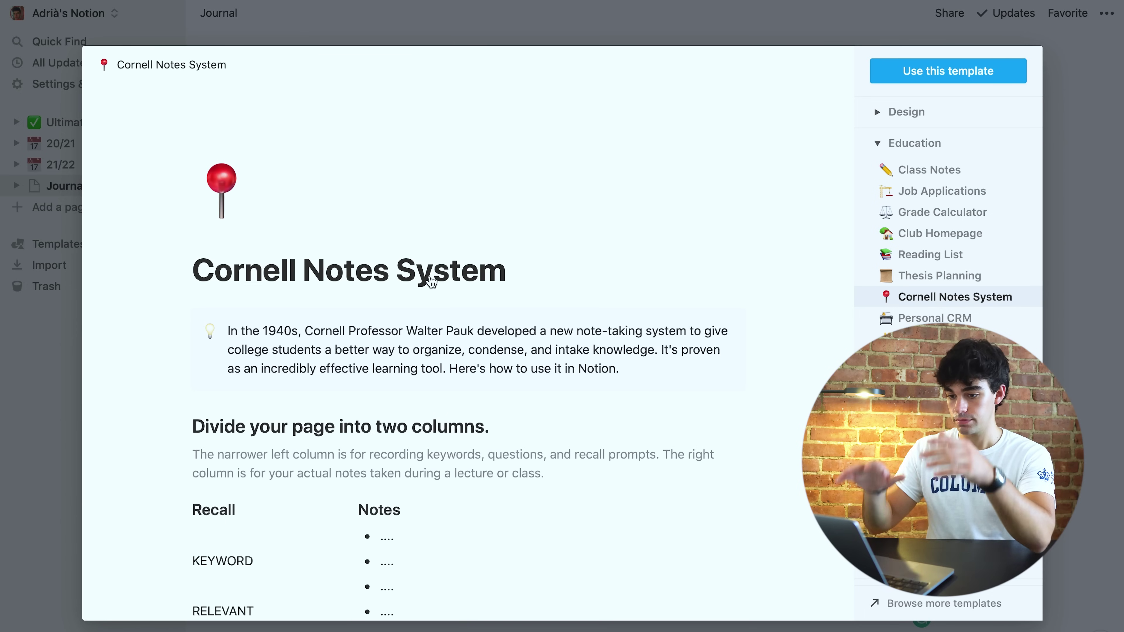
- Find the Journal template in the Personal category and use it for the new page
scroll(534, 381, down, 10)
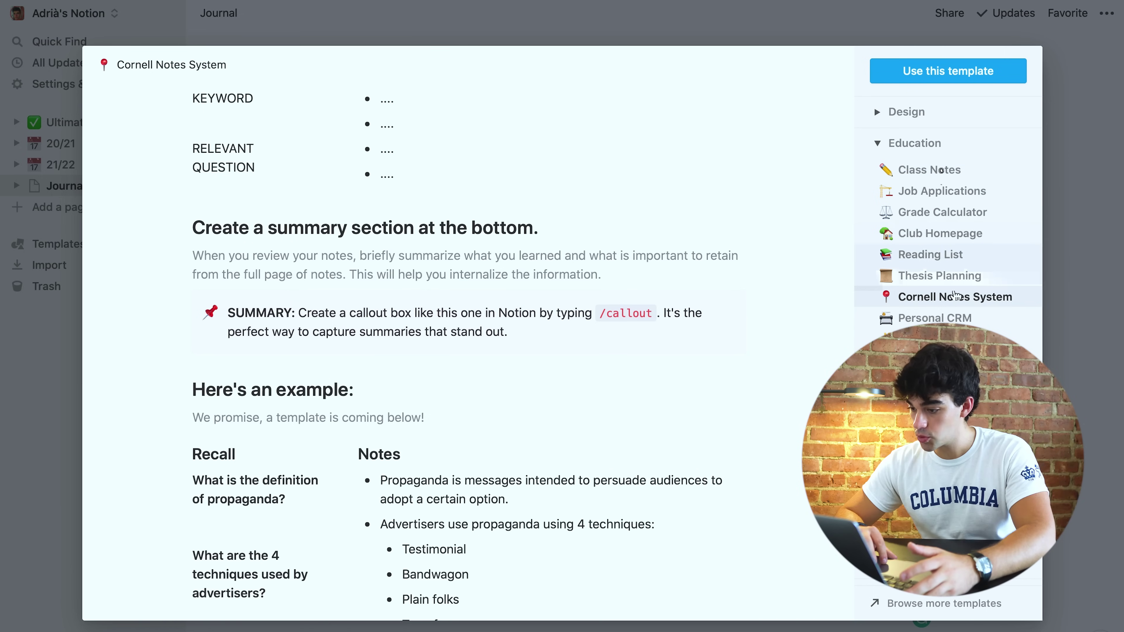
scroll(914, 277, down, 3)
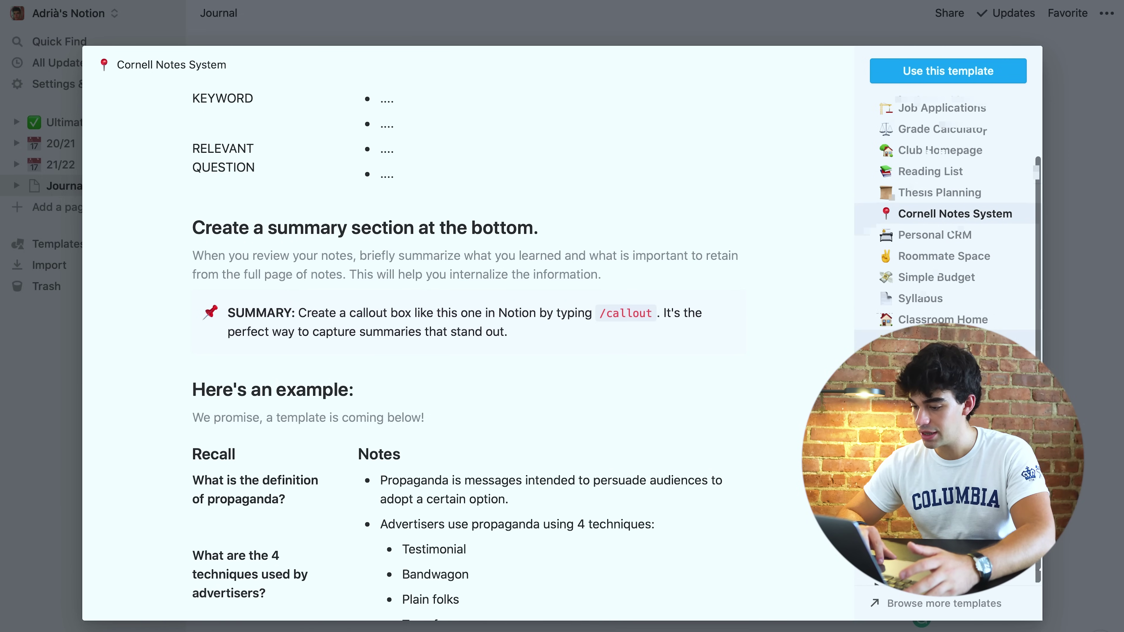
scroll(947, 221, down, 5)
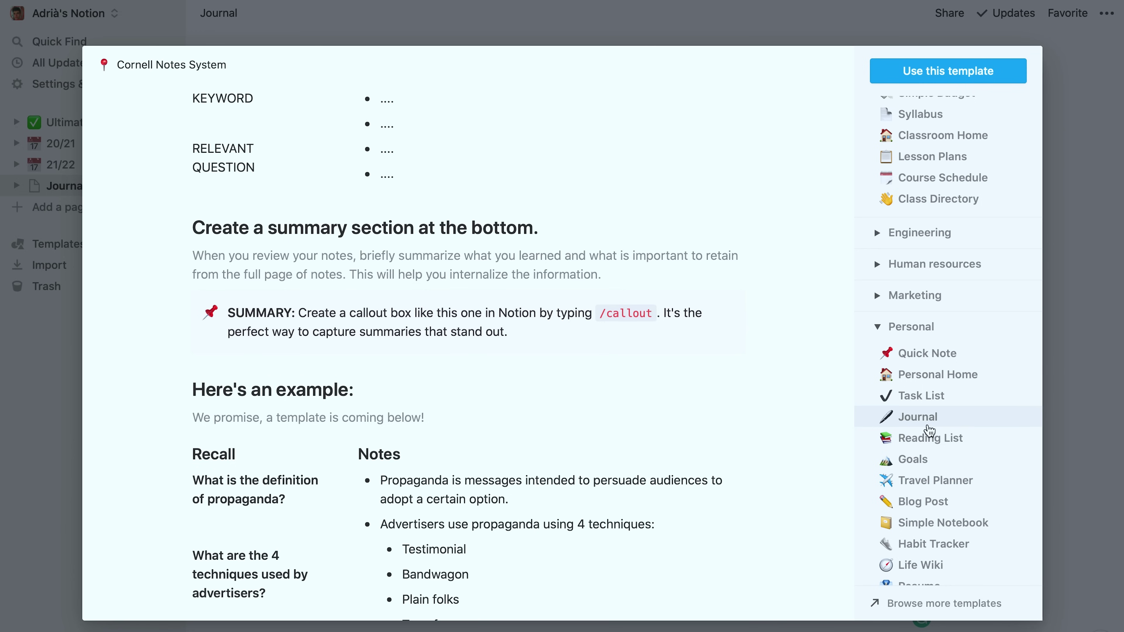
click(929, 427)
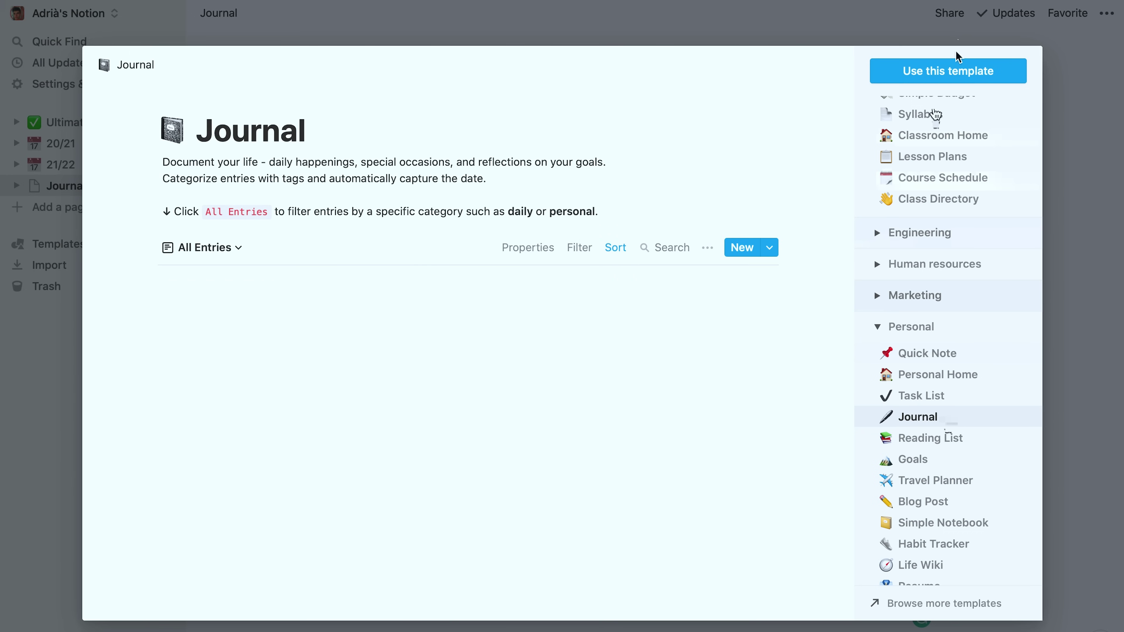
click(949, 76)
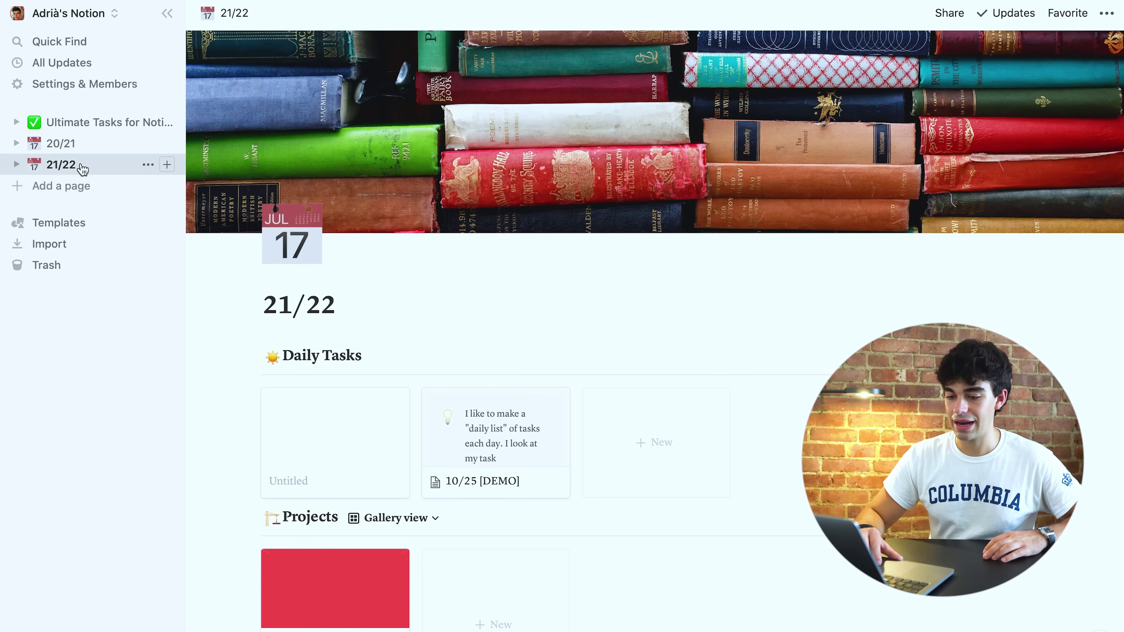
- Open the Reading List from the Growth section of the 21/22 page and look through its book table
scroll(293, 323, down, 10)
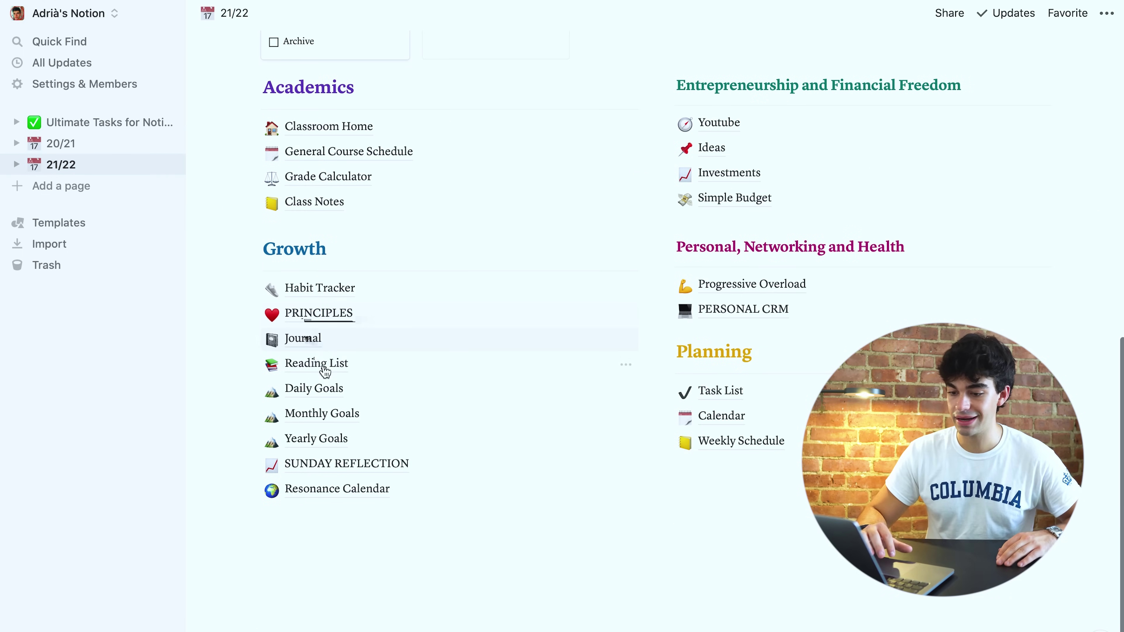
click(325, 369)
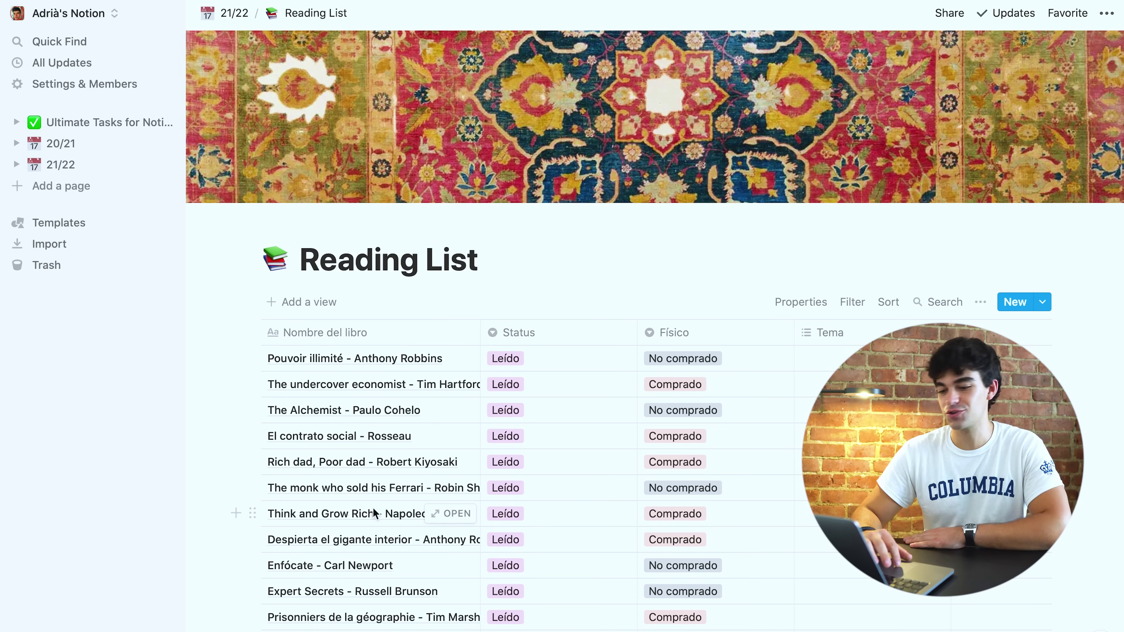
scroll(390, 412, down, 5)
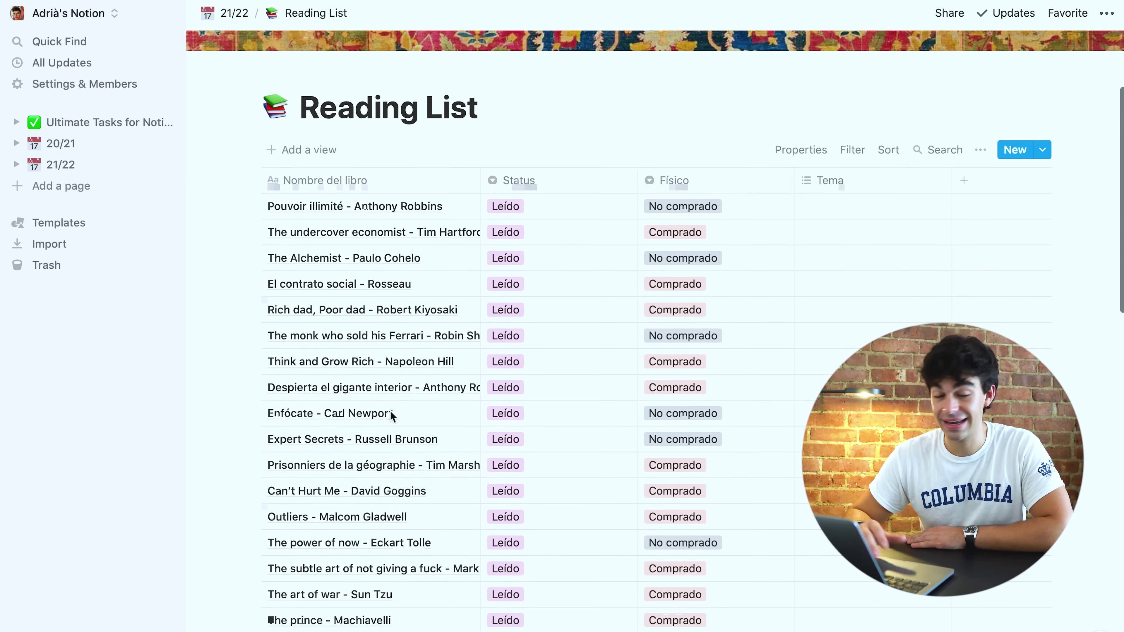
mouse_move(390, 414)
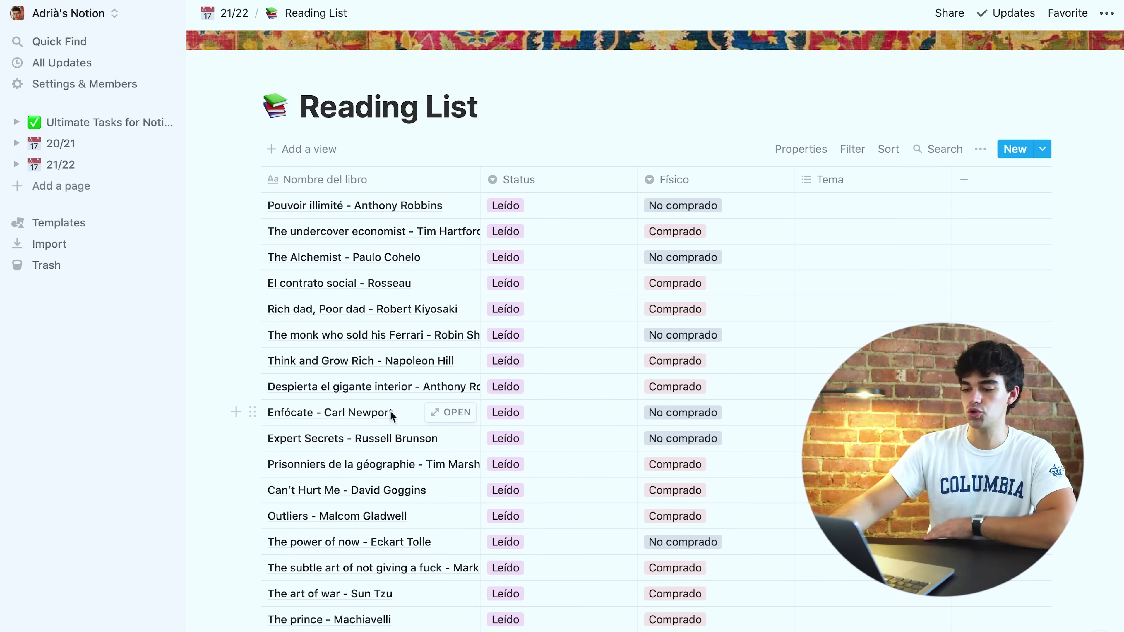
scroll(390, 415, down, 7)
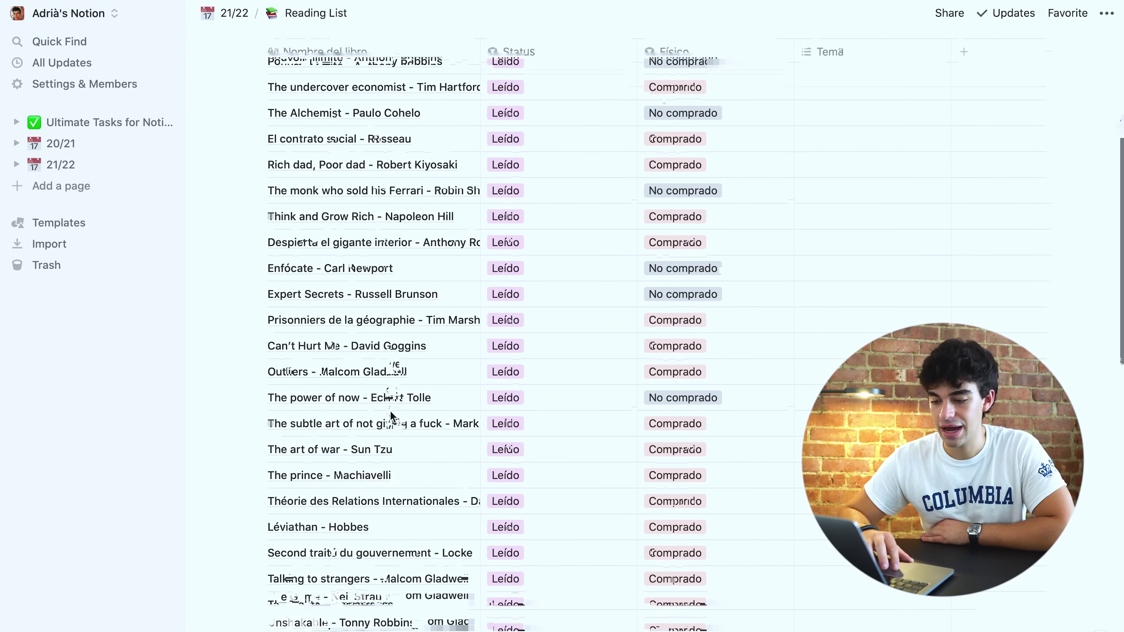
scroll(350, 478, up, 10)
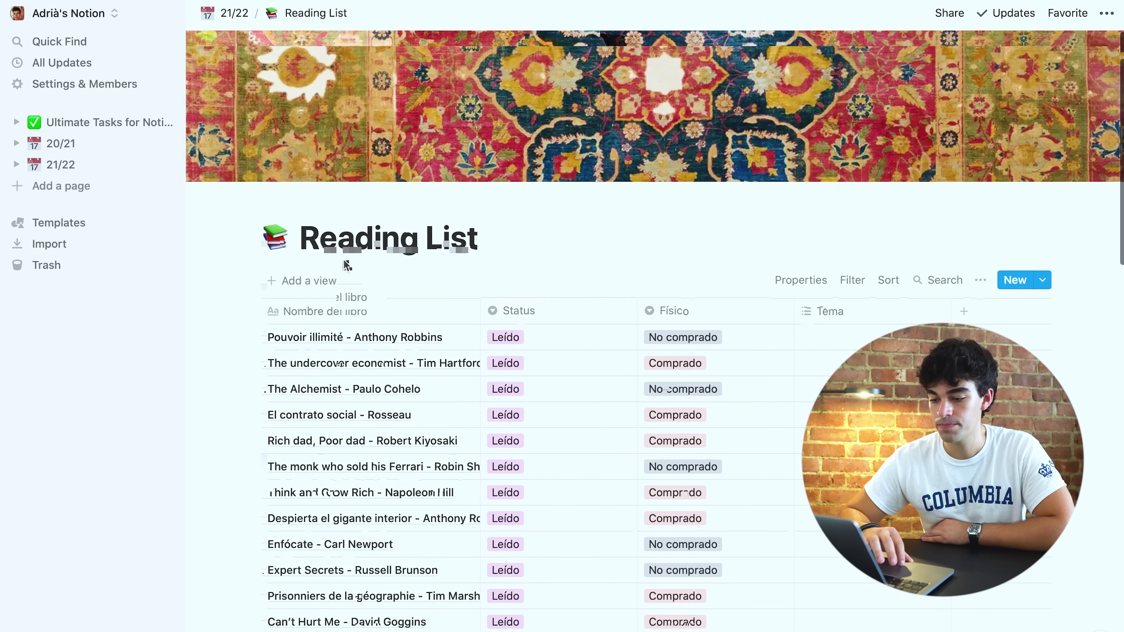
- Check the property type of the Reading List's Status column and open the Status options of the first book
click(527, 333)
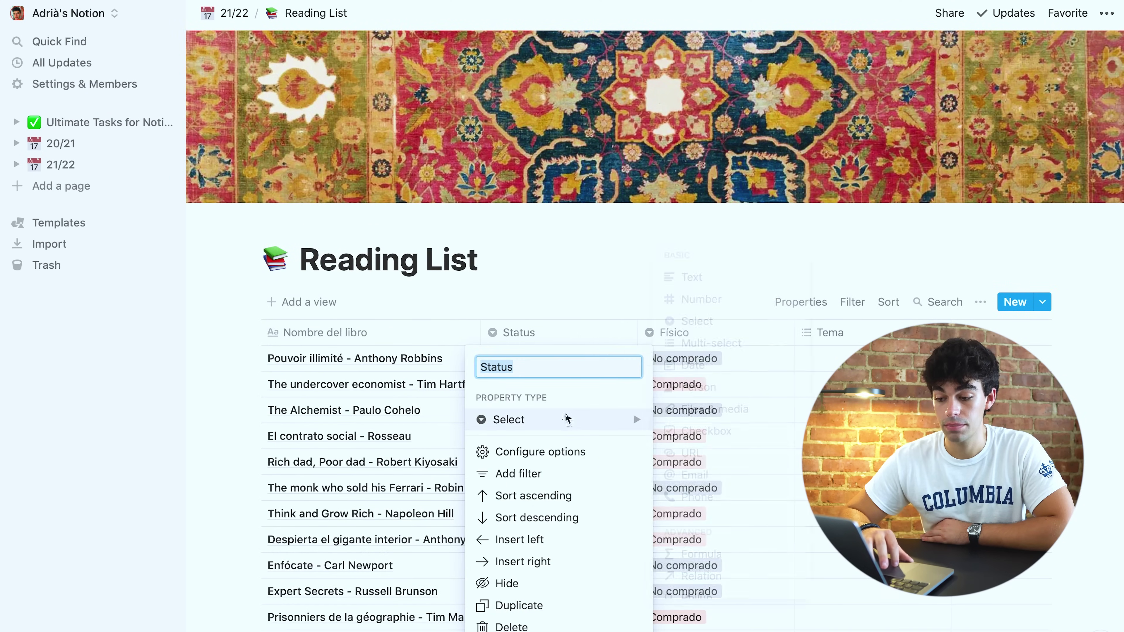
click(586, 307)
click(564, 365)
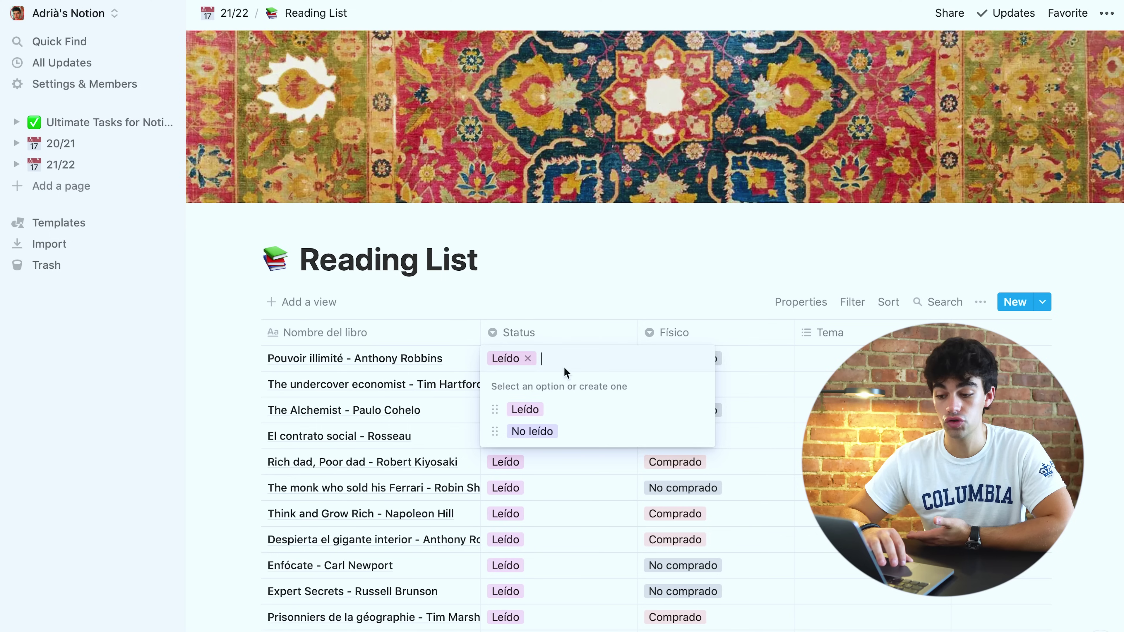
- Check the available Físico options for the first book in the Reading List
click(557, 337)
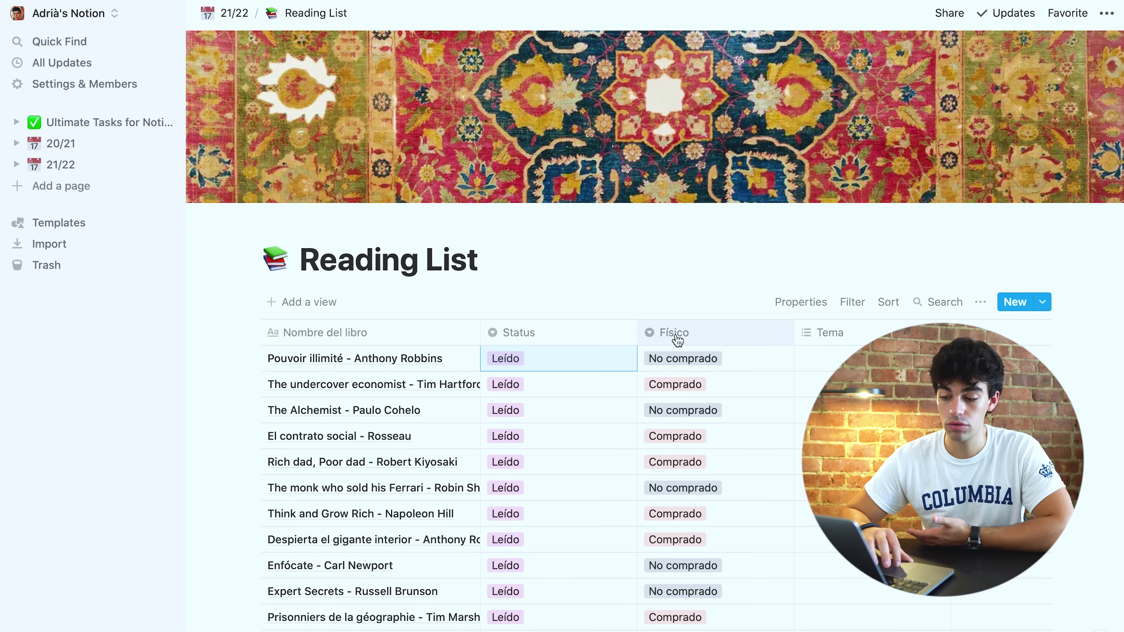
click(680, 360)
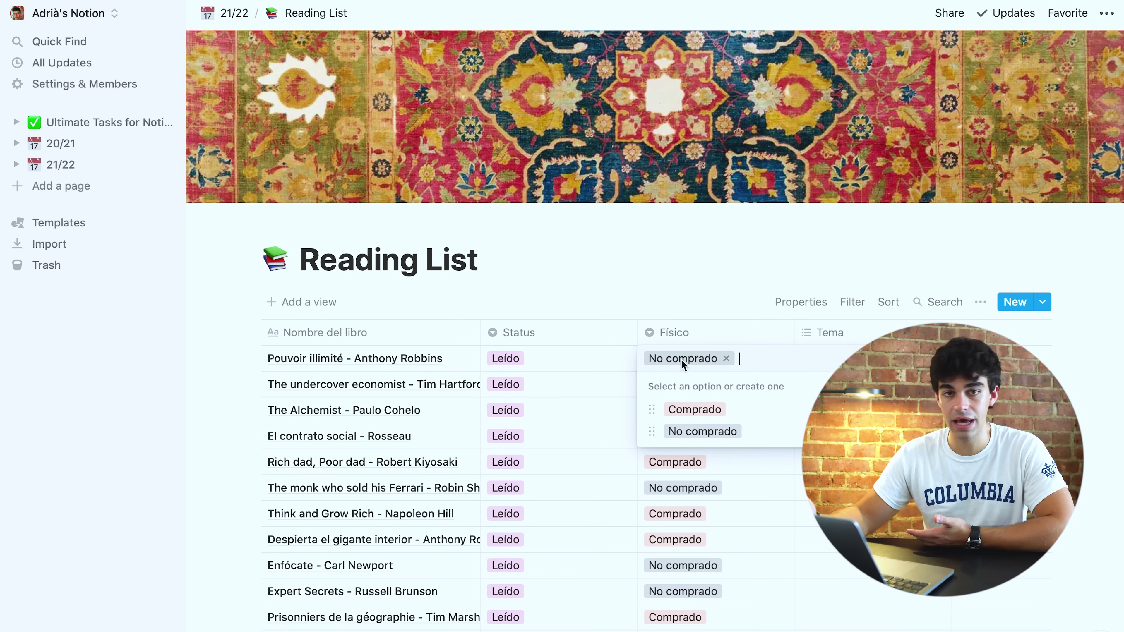
key(Escape)
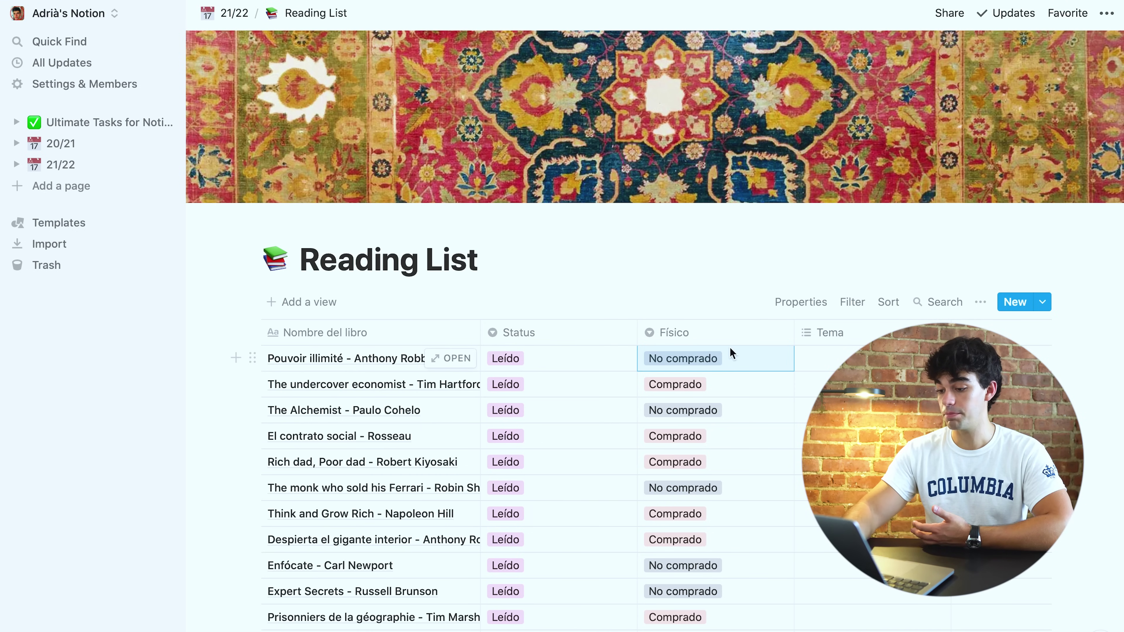
- Check the property type of the Tema column and browse the topic options for the first book
click(876, 332)
click(972, 329)
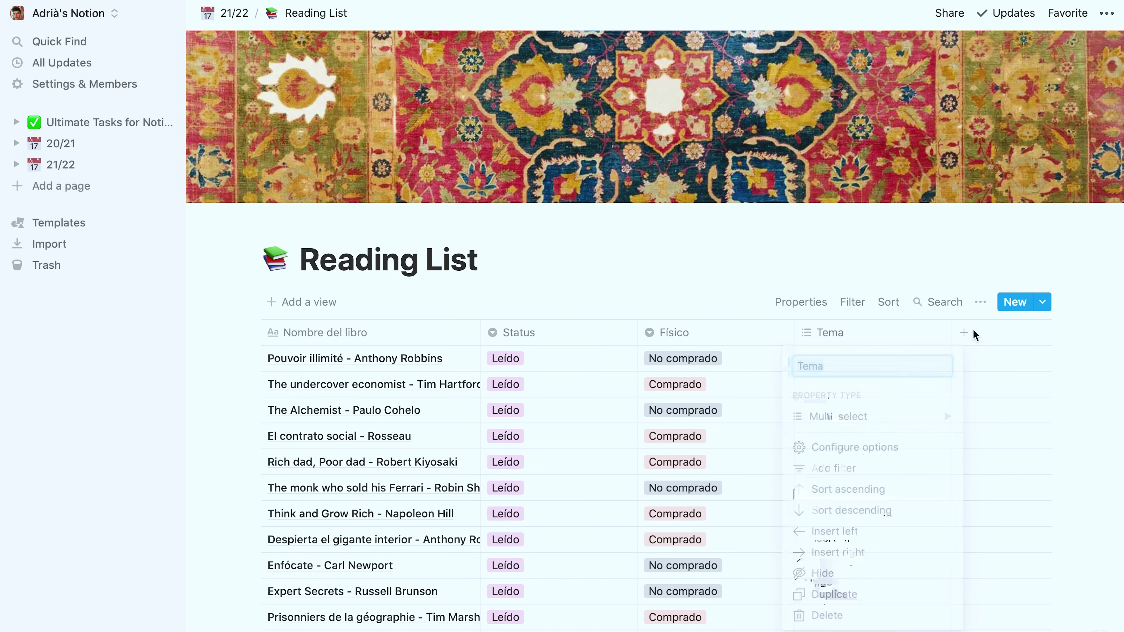
click(837, 358)
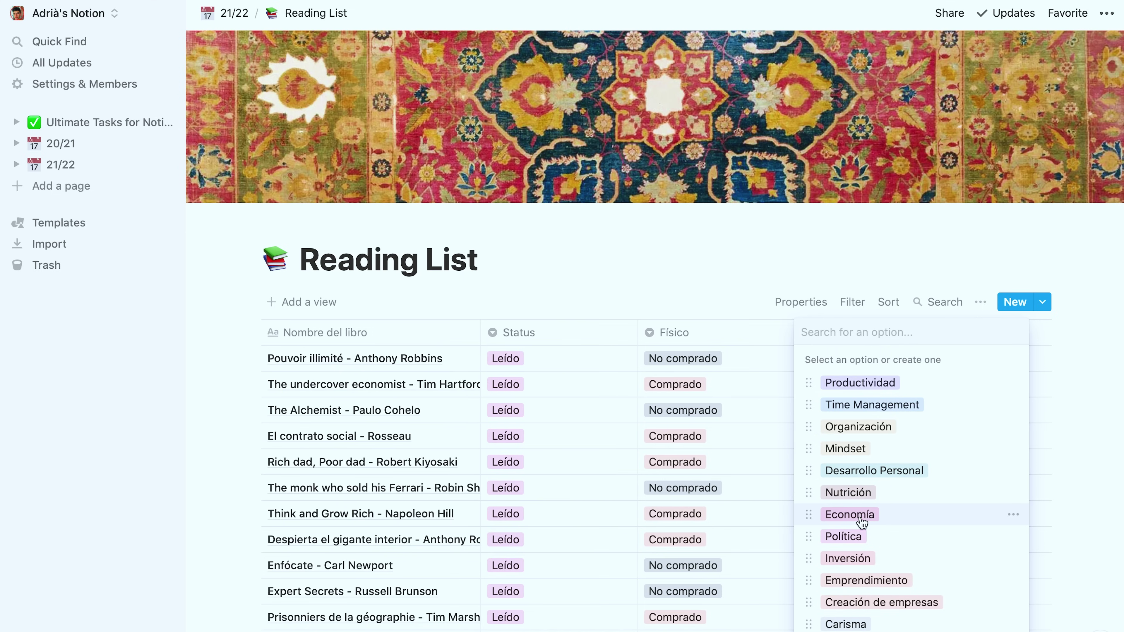
click(858, 292)
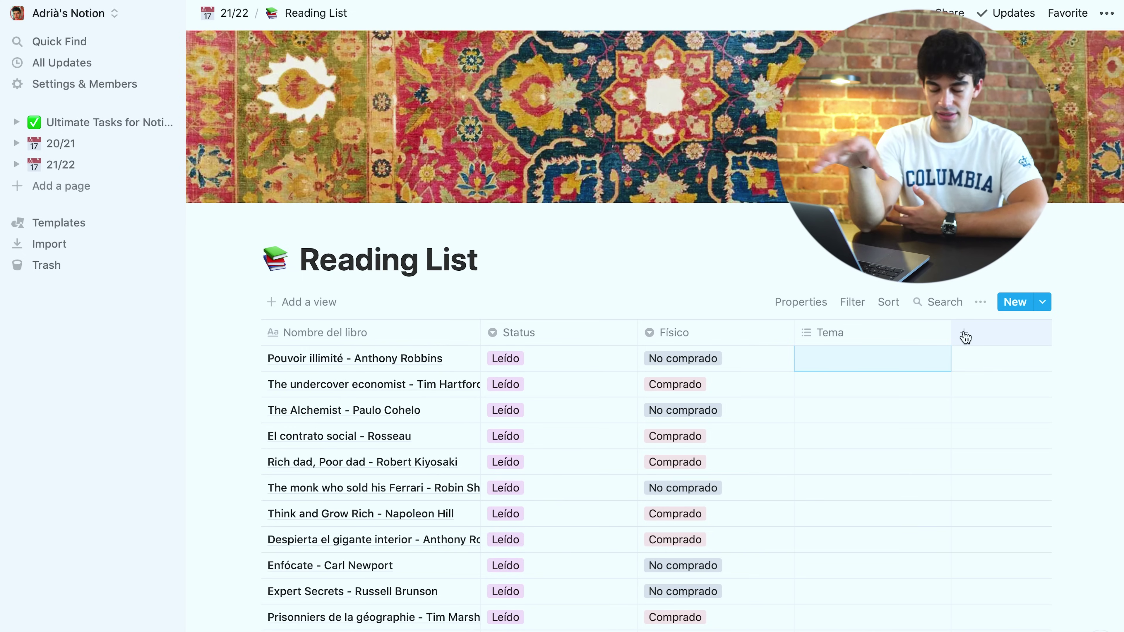
- Add a new column after Tema in the Reading List table and set its property type to Select
click(966, 338)
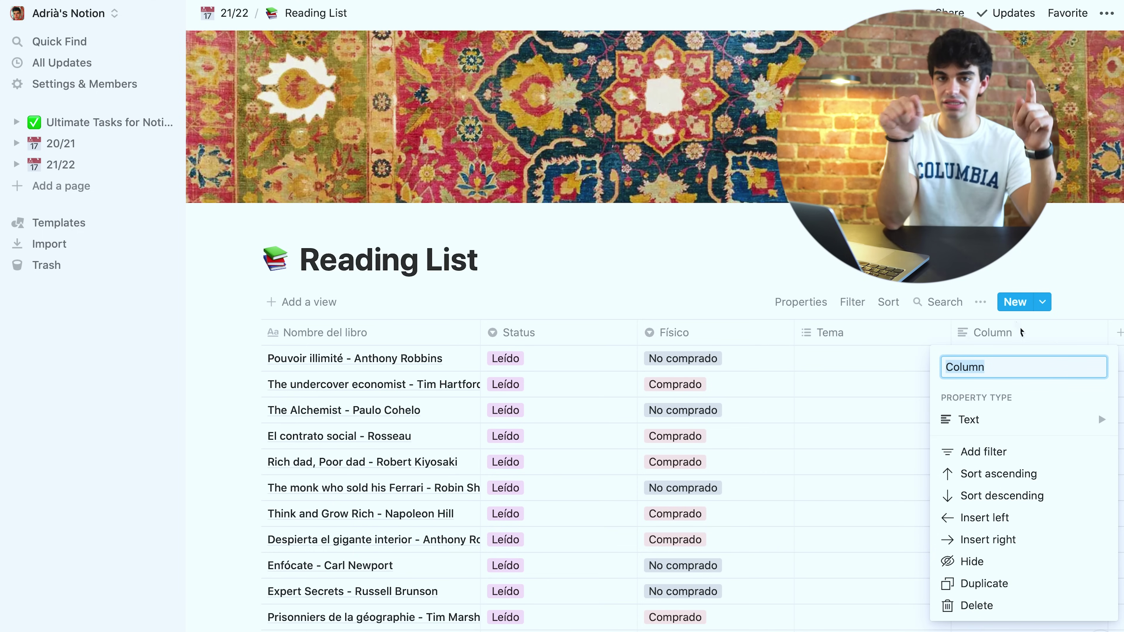
click(1002, 418)
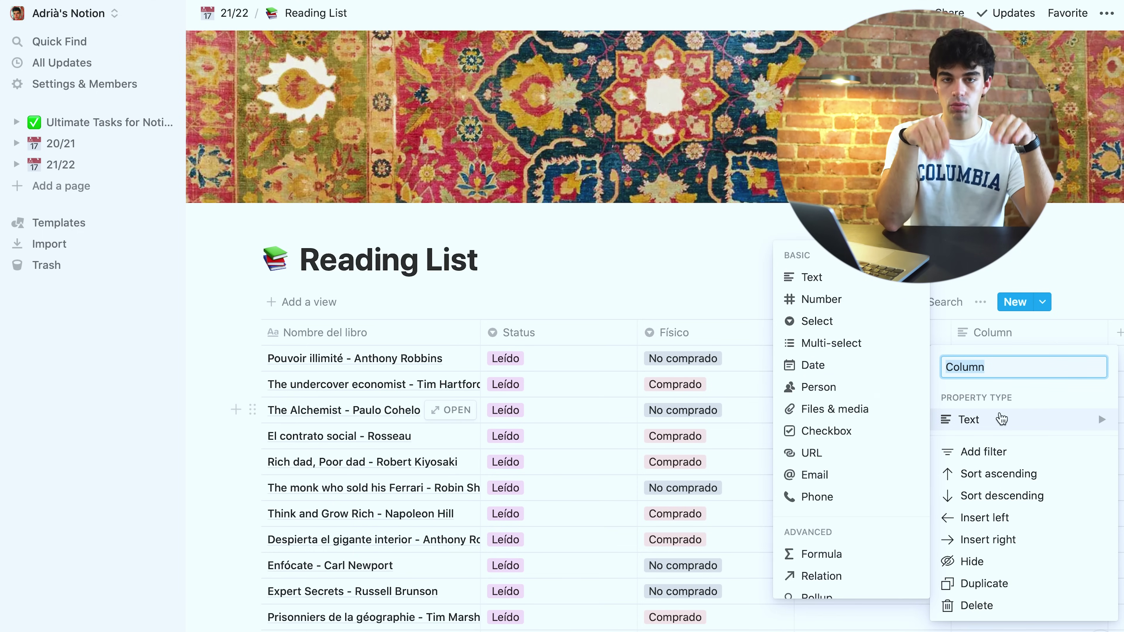
click(849, 326)
- Create the option "leid" for the first book and "no leido" for the second in the new Select column, and check its option list
click(977, 368)
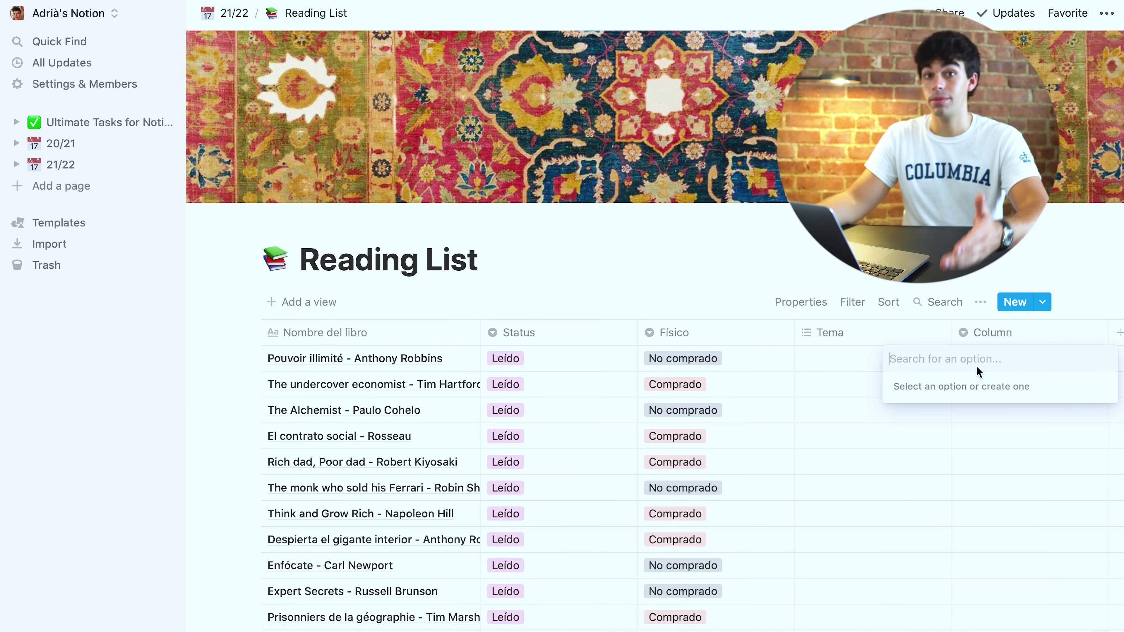
text(le)
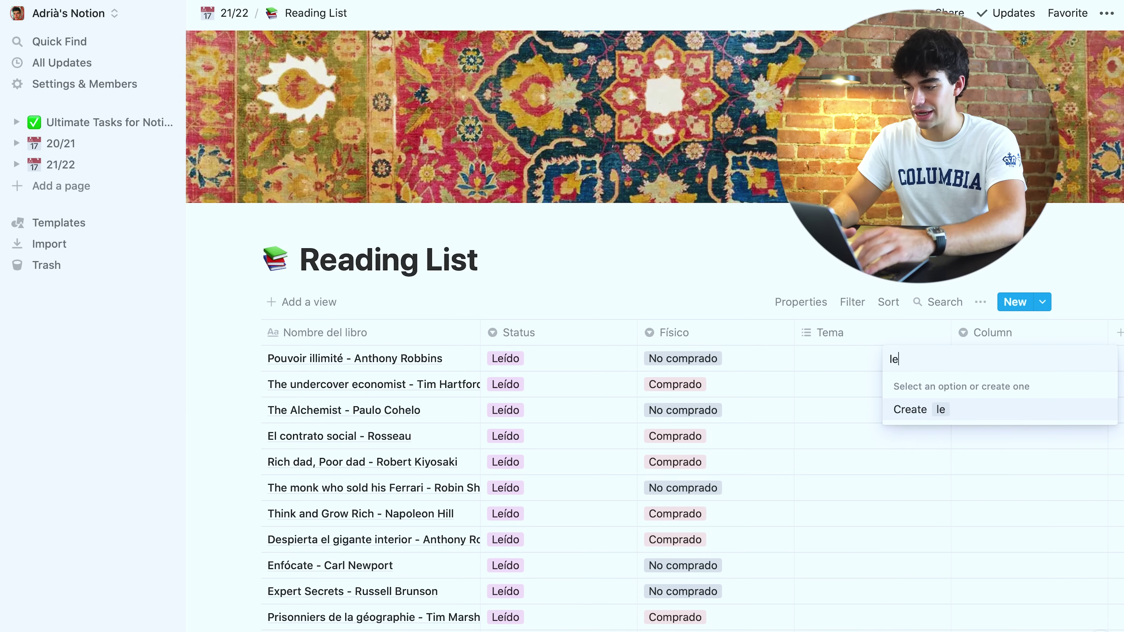
text( did)
key(Return)
key(Down)
text(no leido)
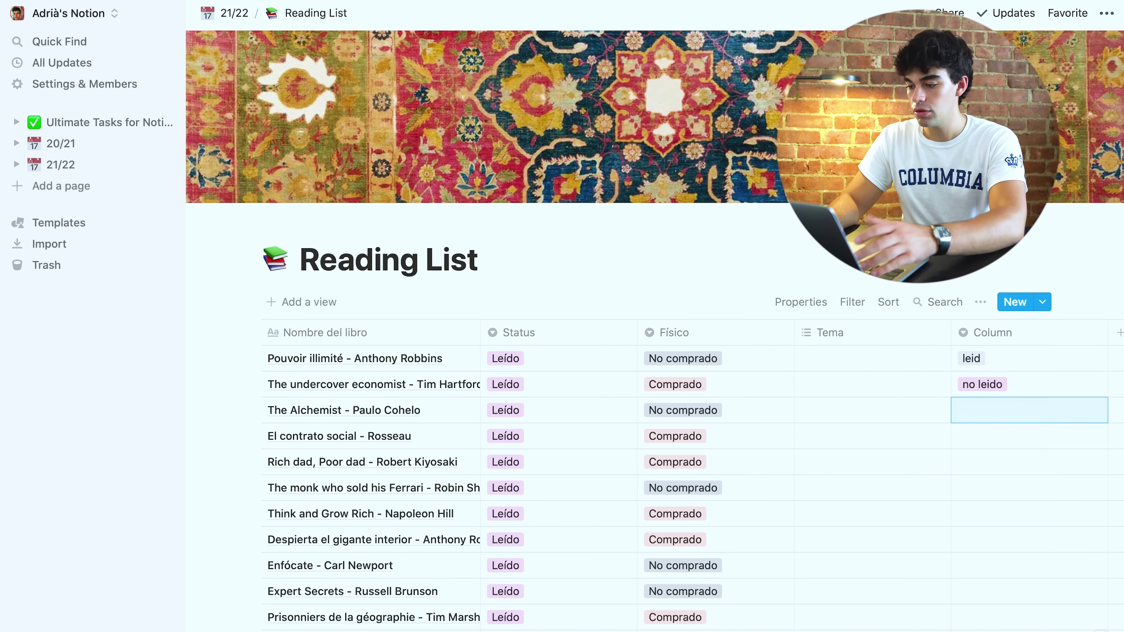
key(Return)
key(Up)
key(Return)
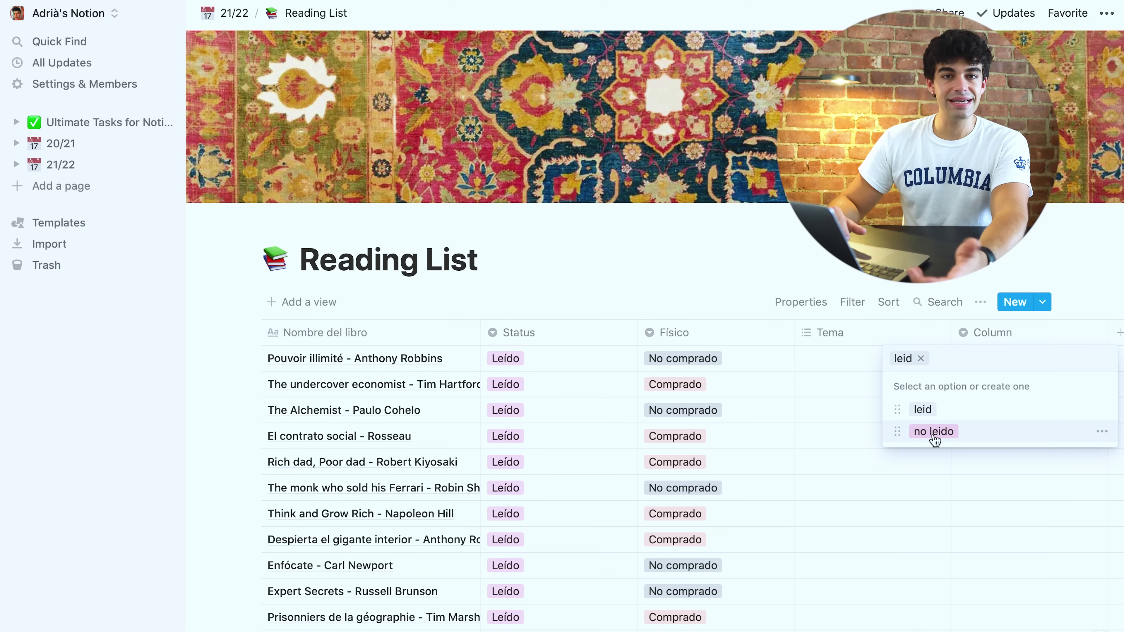
click(1040, 504)
- Add another column after the Select column and set its property type to Multi-select
scroll(1061, 339, right, 2)
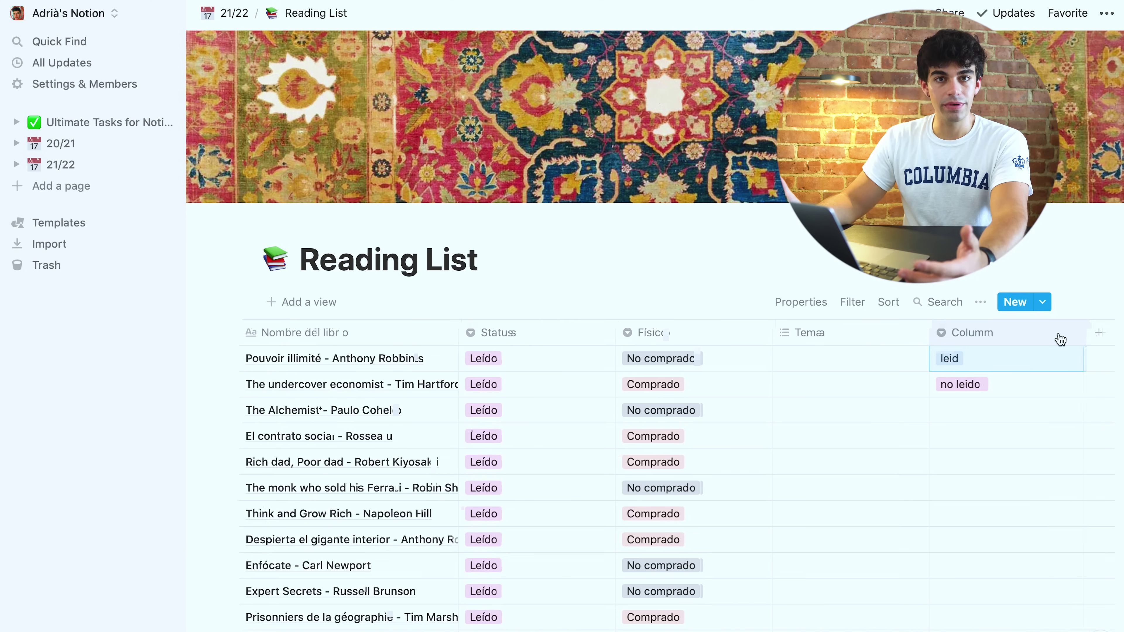
scroll(1060, 340, right, 3)
click(1049, 337)
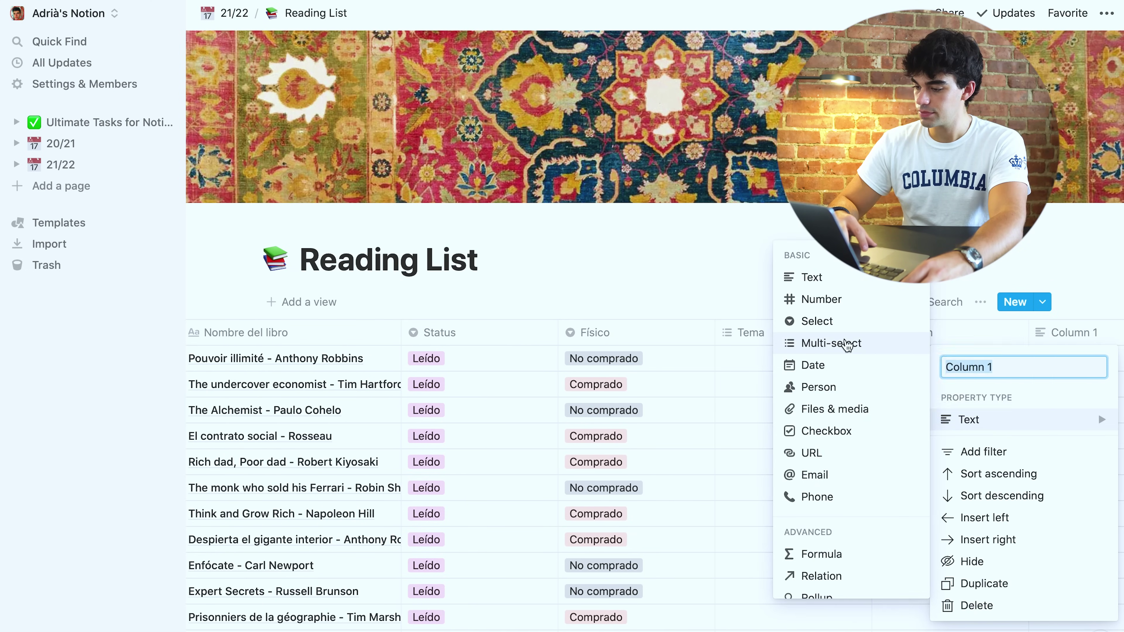
key(Escape)
- Create the tags "kjasrhfkjakiav", "kajerfnkajrnfer", "qwerkfjnqwejkfnqw" and "wqerlfjnqefljnwq" for the first book in the Multi-select column
click(1074, 355)
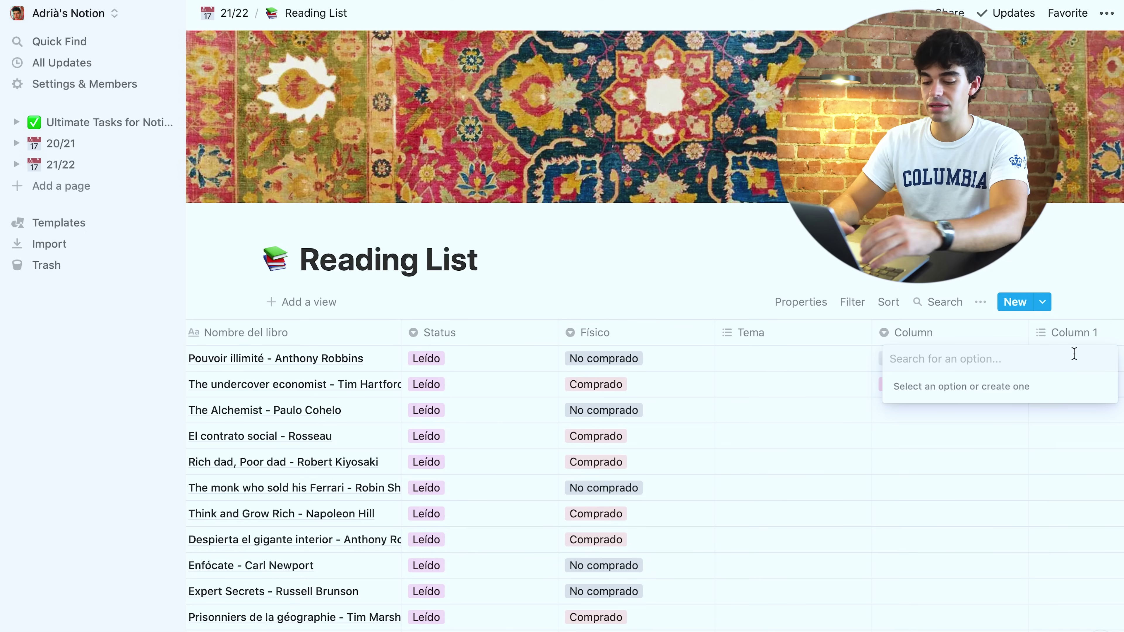
text(kjasrhfkjakiav)
key(Return)
text(kajerfnkajrnfer)
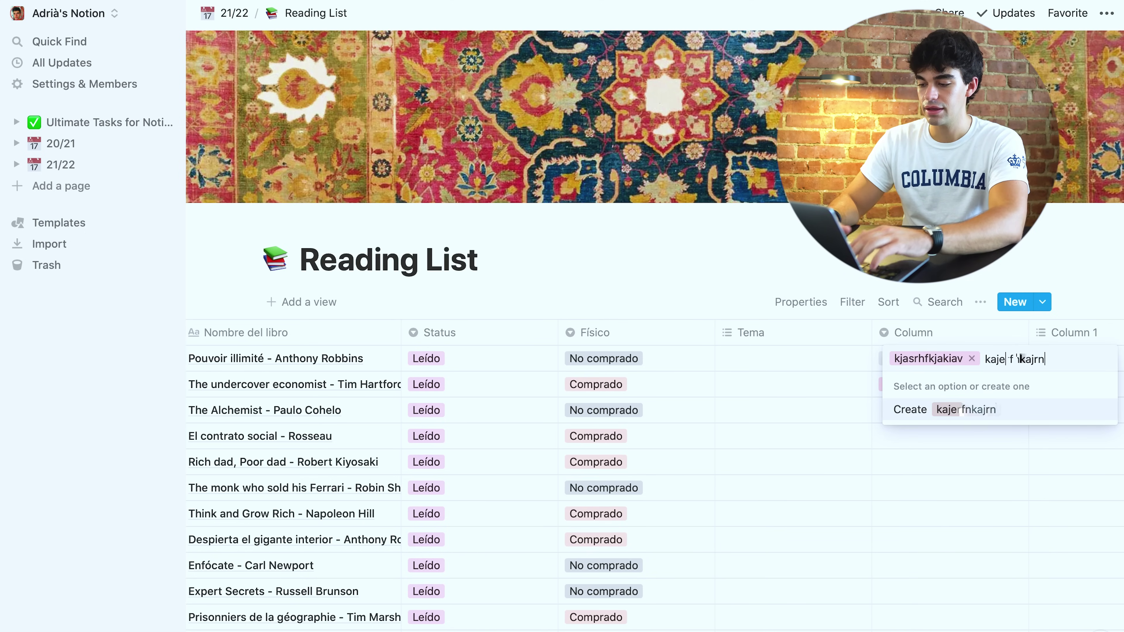
key(Return)
text(qwerkfjnqwejkfnqw)
key(Return)
text(wqerlfjnq fljnwq)
key(Return)
text(qwe)
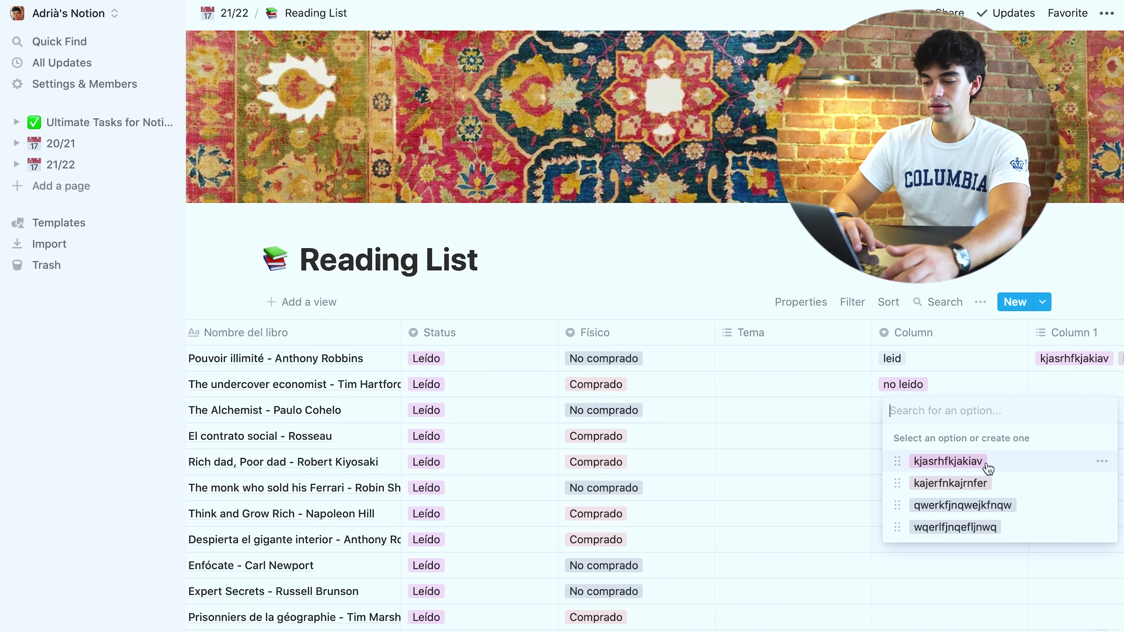
- Assign the existing tags "kjasrhfkjakiav" and "qwerkfjnqwejkfnqw" to The Alchemist in the Multi-select column
click(1080, 460)
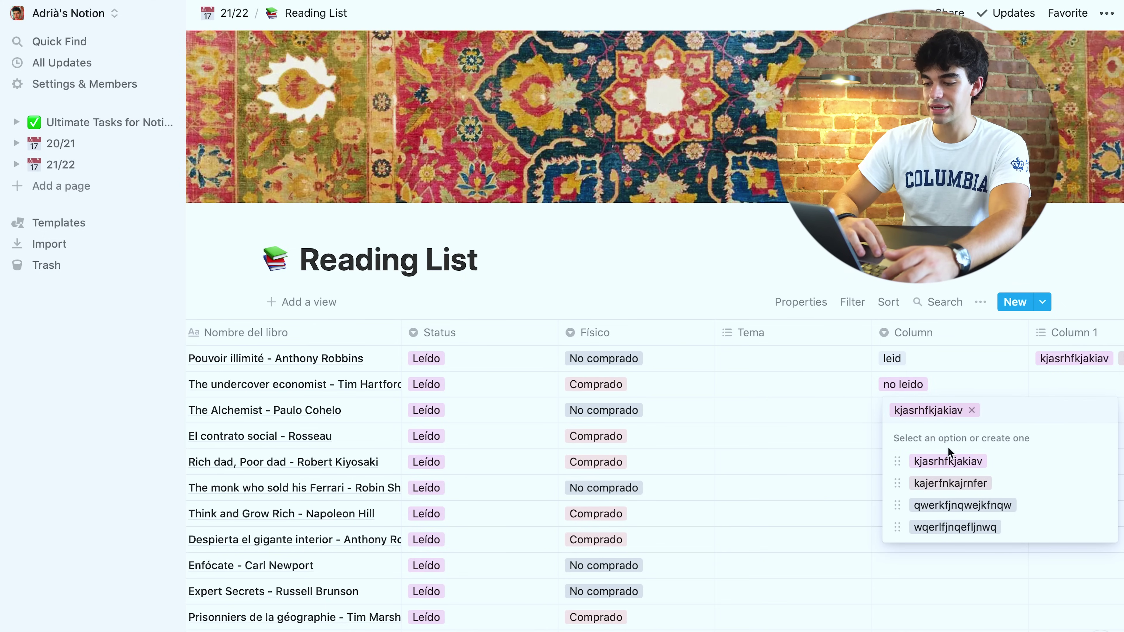
key(Escape)
scroll(861, 565, right, 4)
click(979, 414)
click(947, 505)
key(Escape)
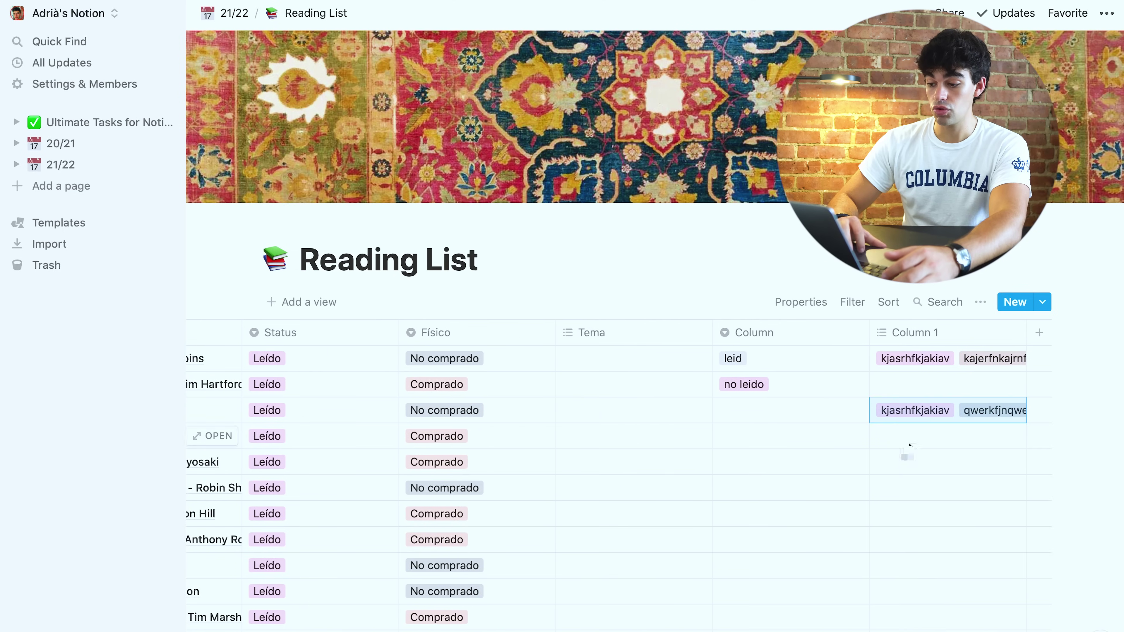
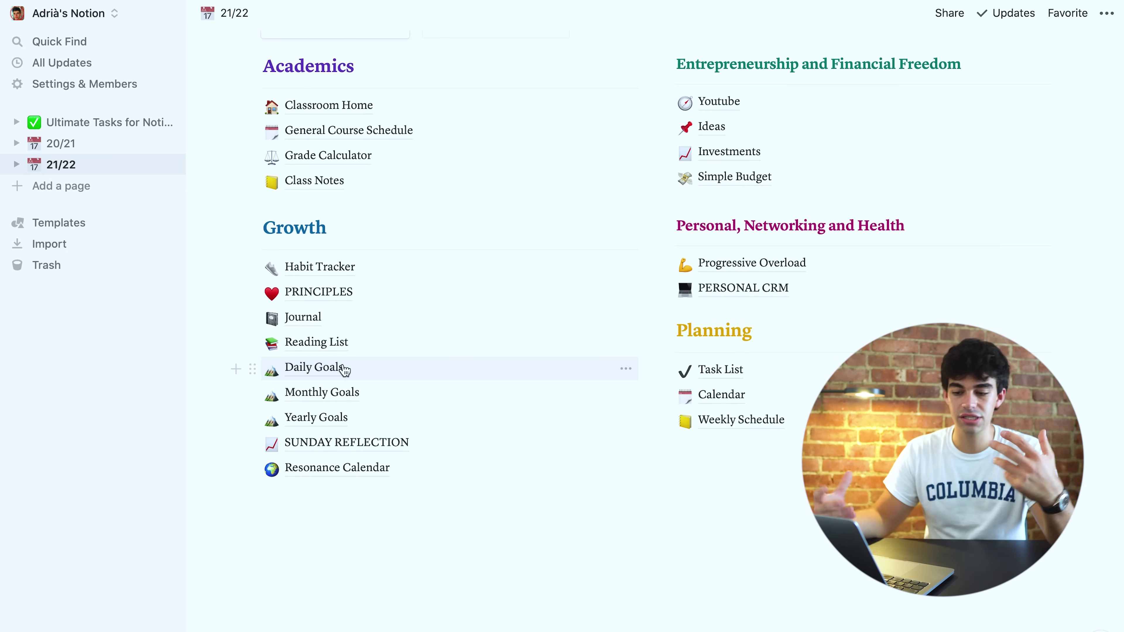
- Open Daily Goals from the Growth section of the 21/22 page and switch it to the Board View
click(345, 370)
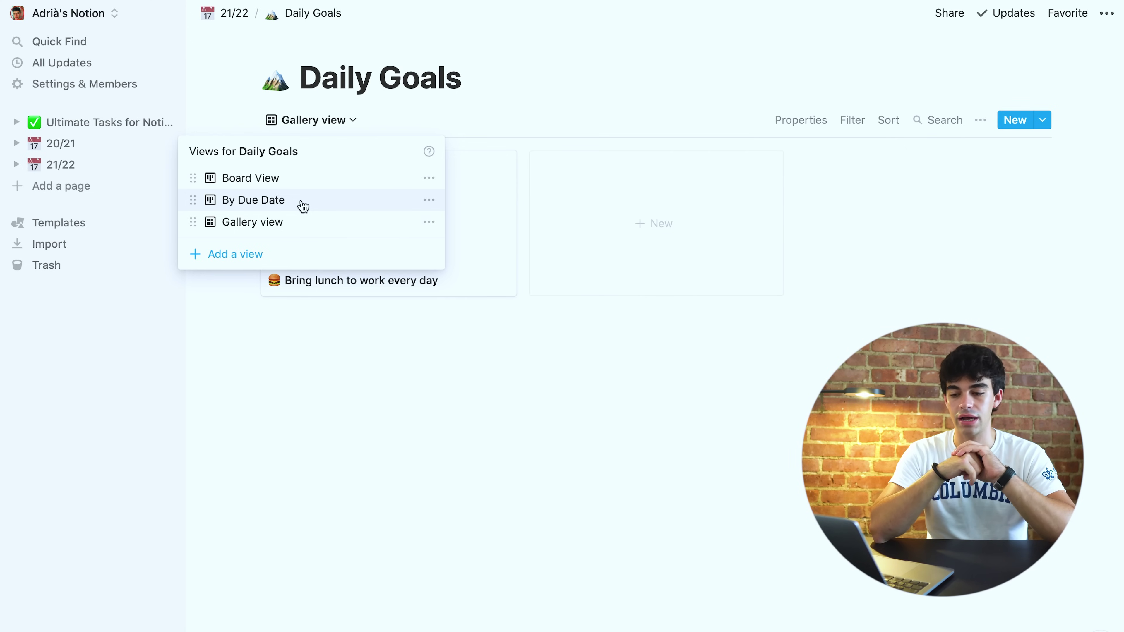
click(454, 471)
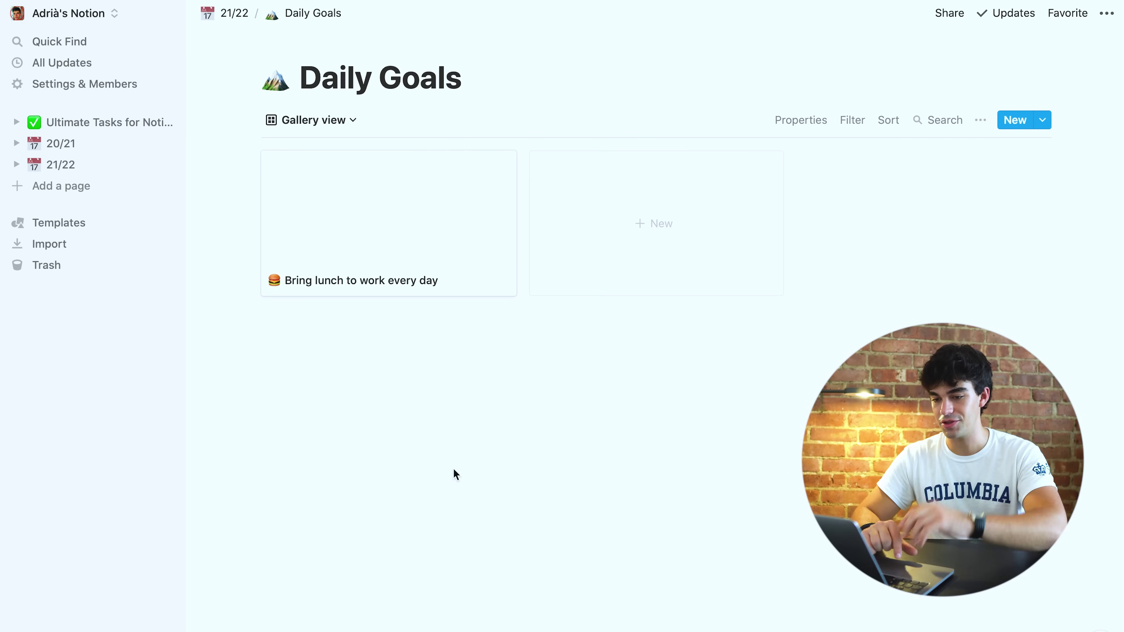
click(337, 122)
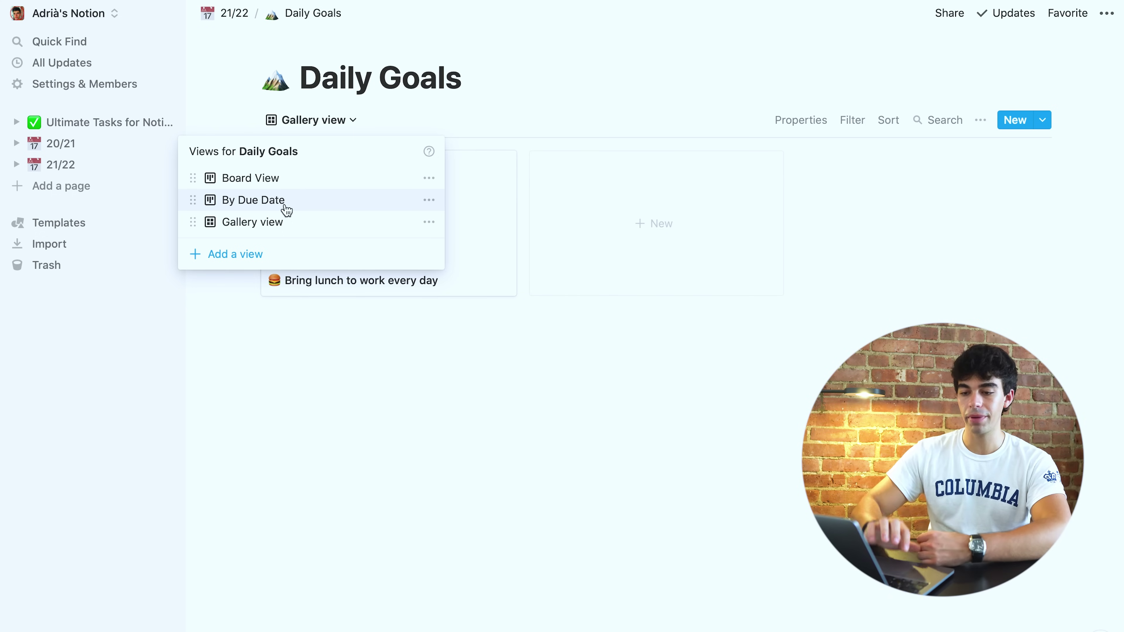
click(268, 179)
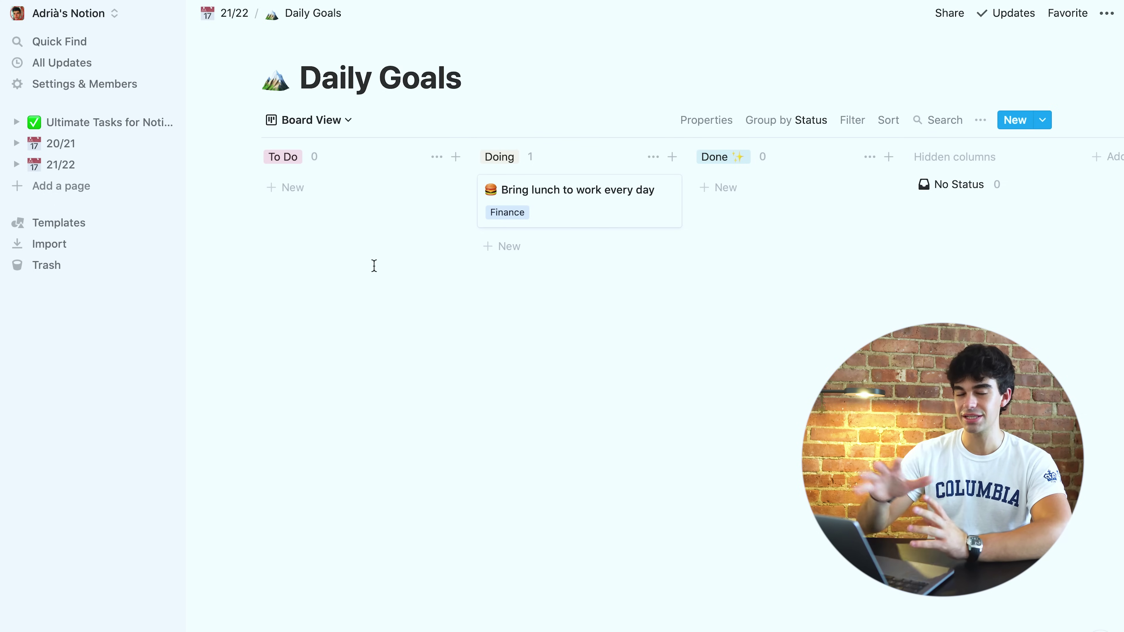
- Move the "Bring lunch to work every day" card from Doing to To Do and add four untitled cards below it
drag(487, 225, 285, 209)
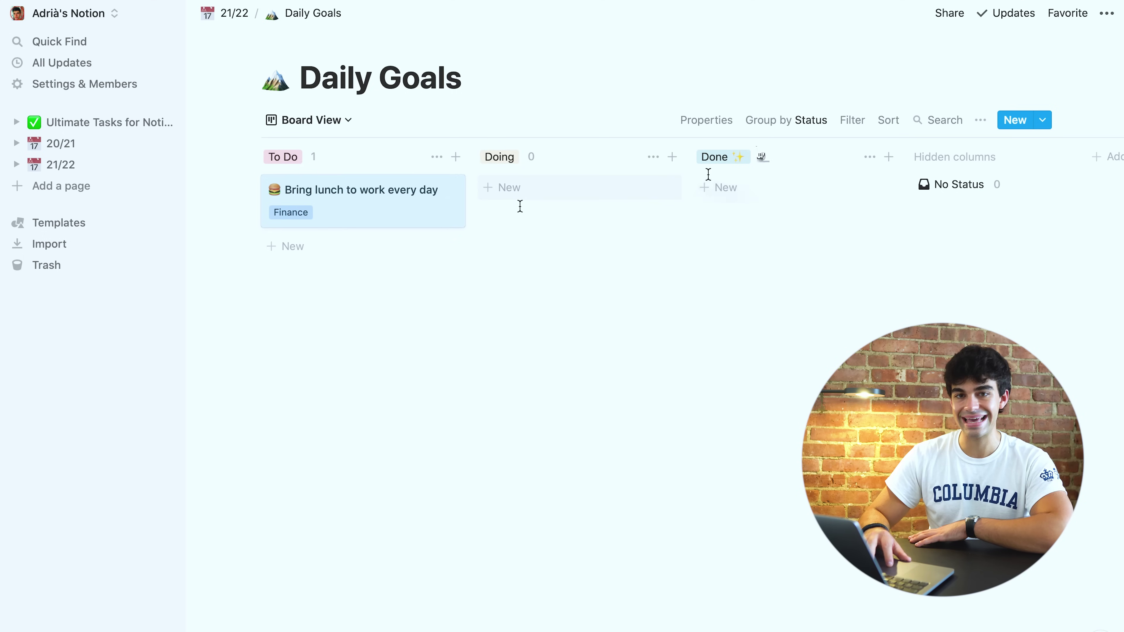
drag(368, 224, 661, 206)
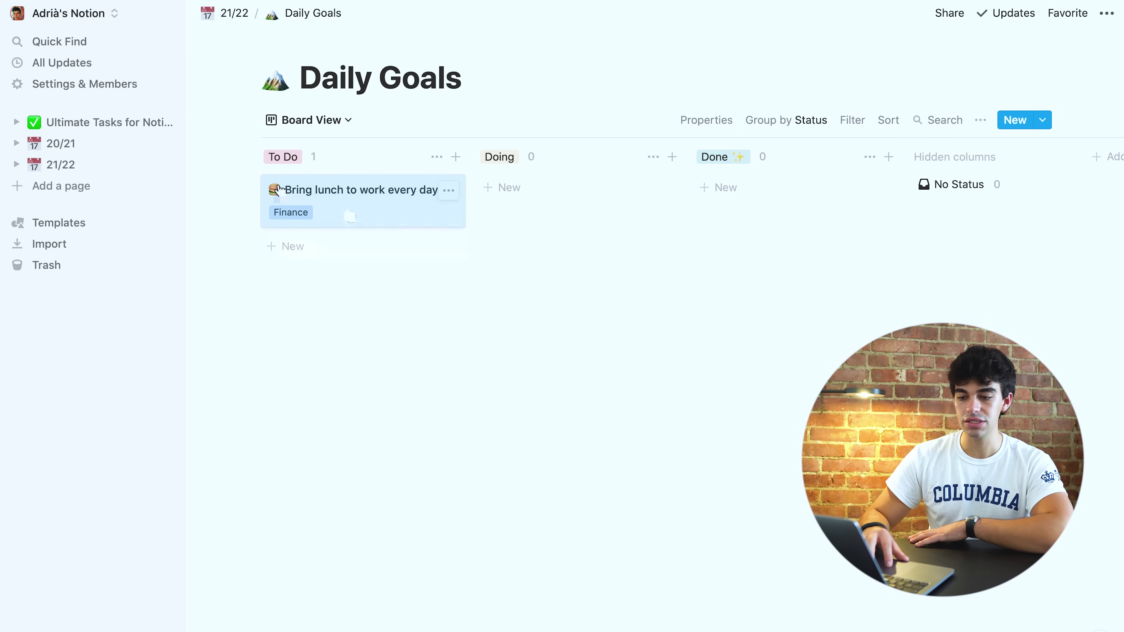
click(345, 246)
key(Return)
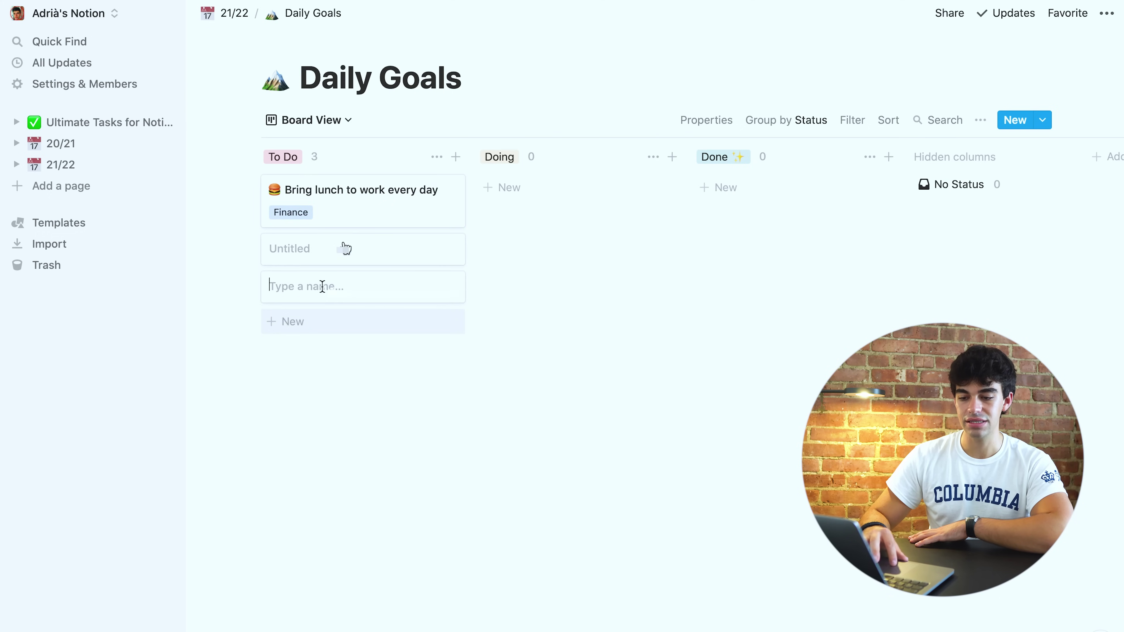
click(317, 317)
click(320, 360)
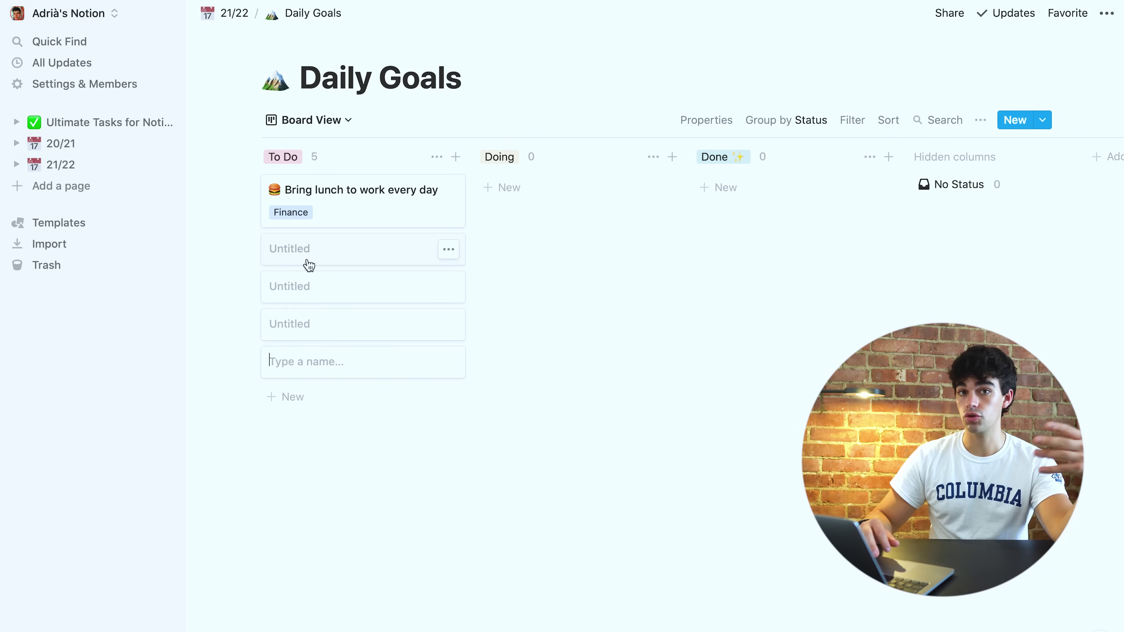
- Move the "Bring lunch to work every day" card to Done, to Doing, and back to To Do below the first untitled card
drag(301, 221, 743, 156)
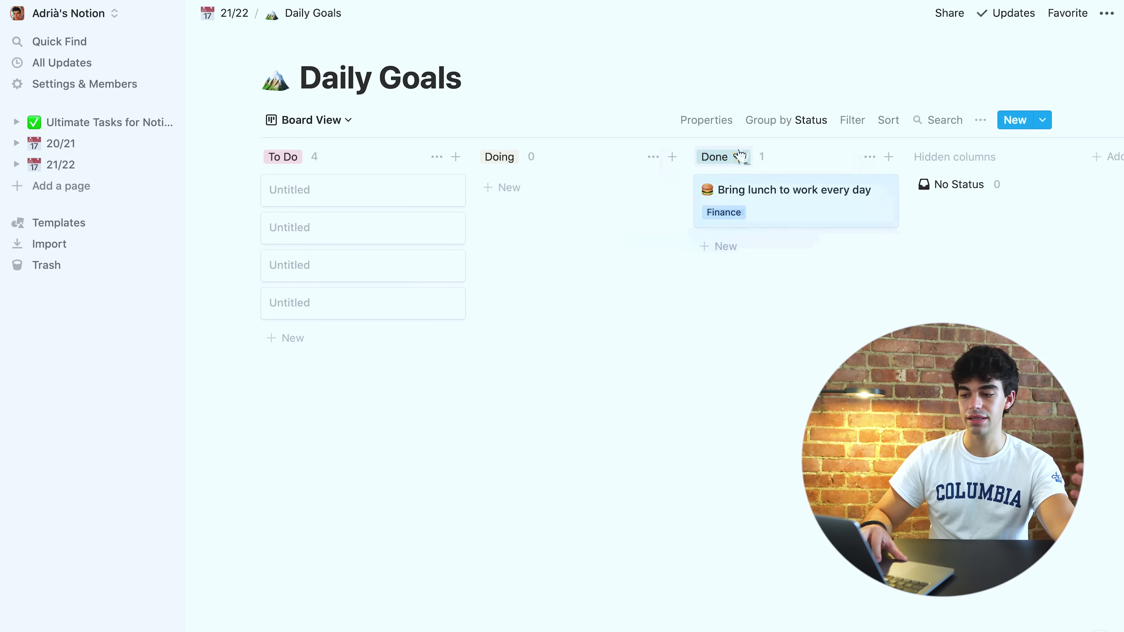
drag(744, 204, 520, 198)
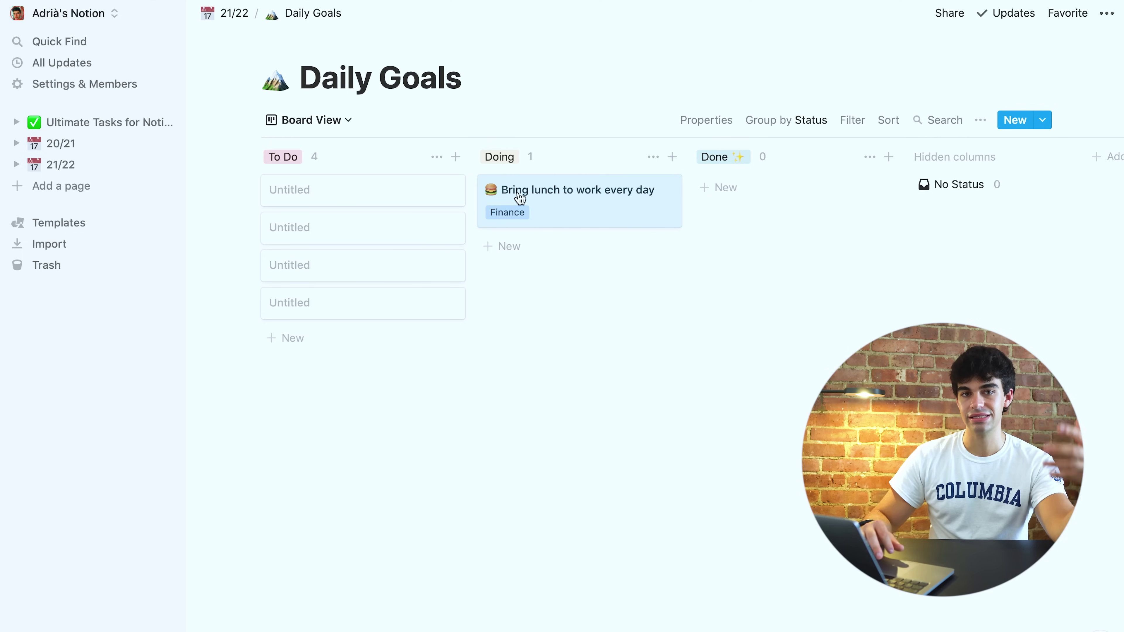
drag(521, 198, 360, 273)
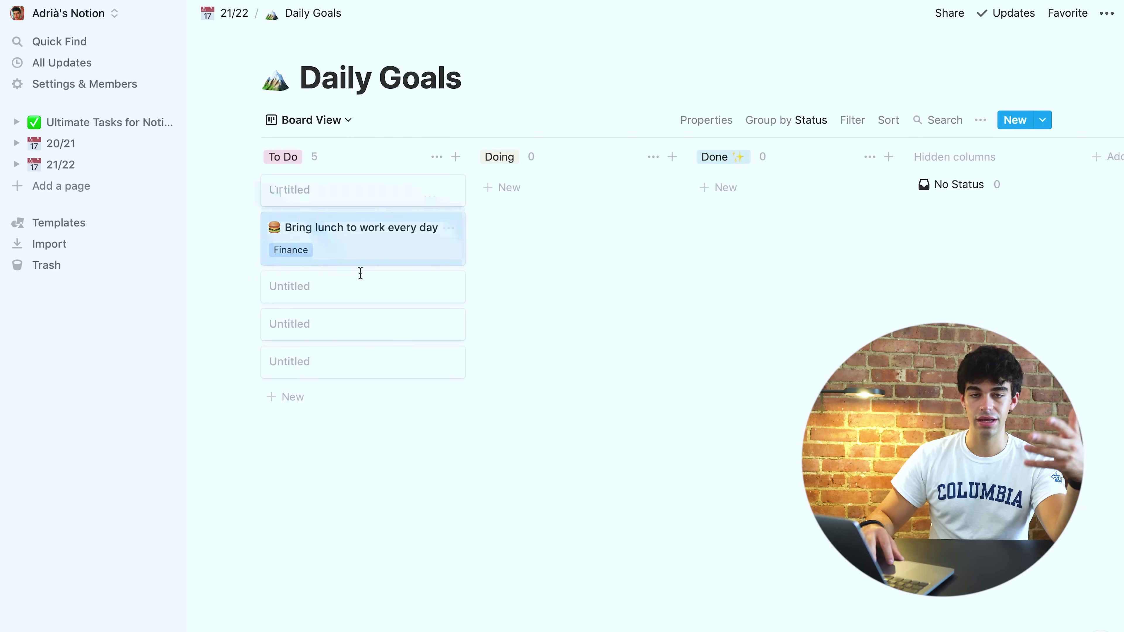
click(630, 314)
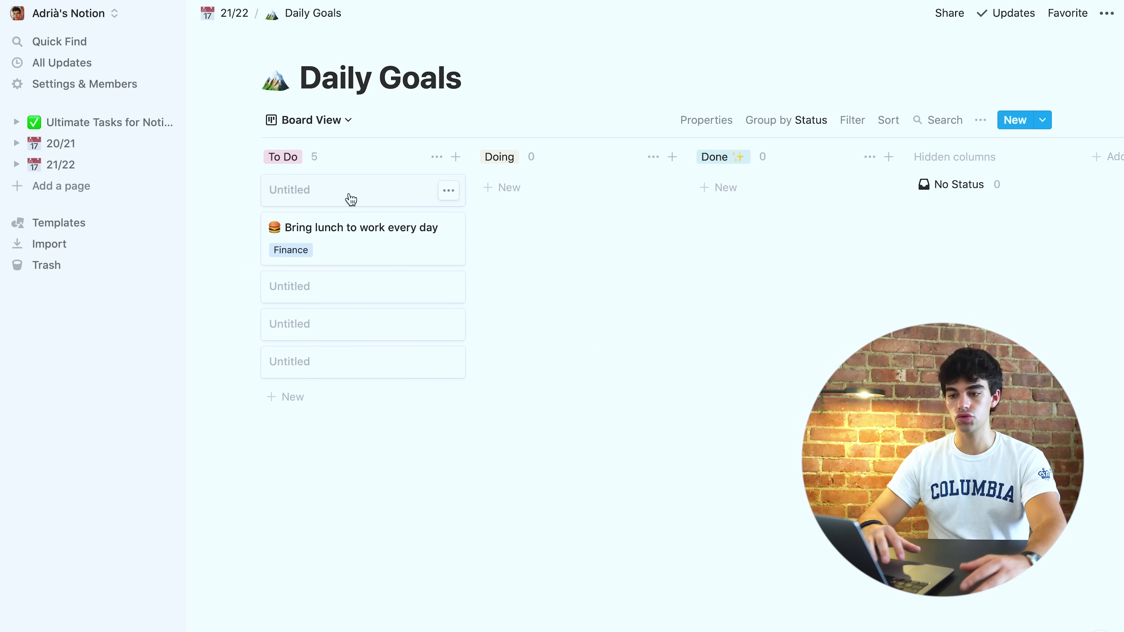
- Title the first untitled To Do card "ksljdfljrv" and add a new property of type URL to it
click(360, 200)
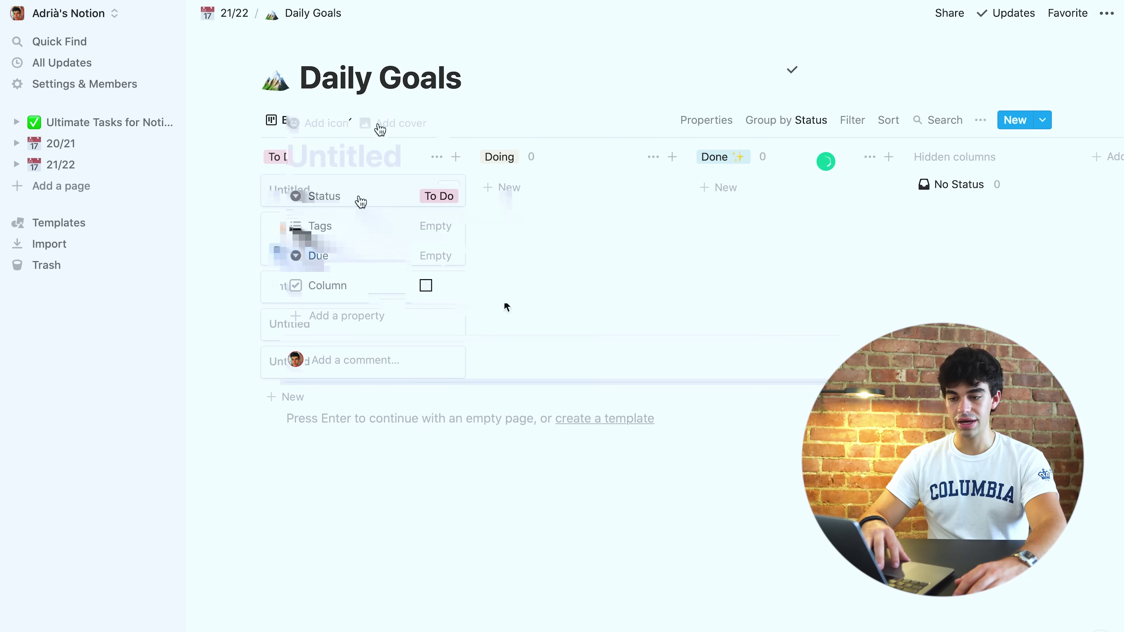
text(ksljdfljrv)
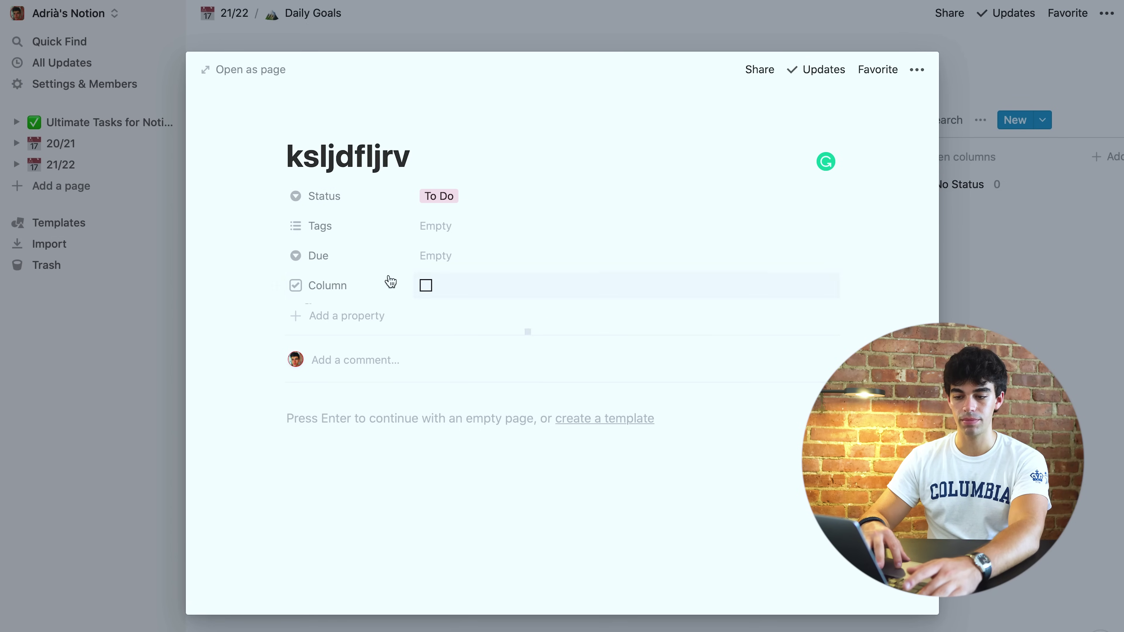
click(333, 315)
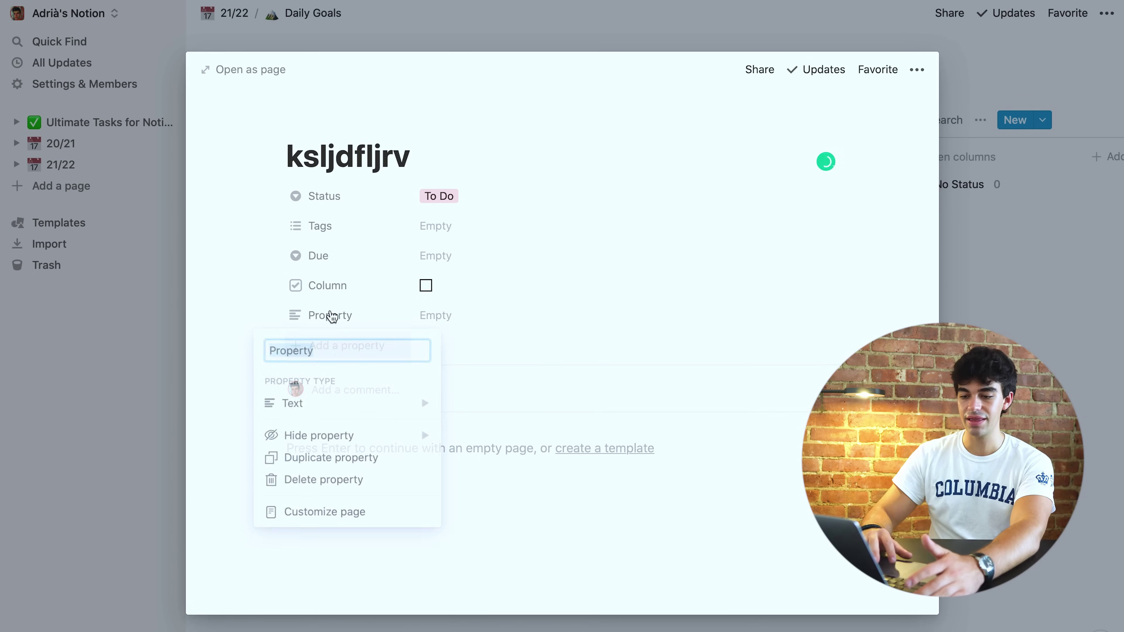
mouse_move(331, 404)
scroll(515, 443, down, 3)
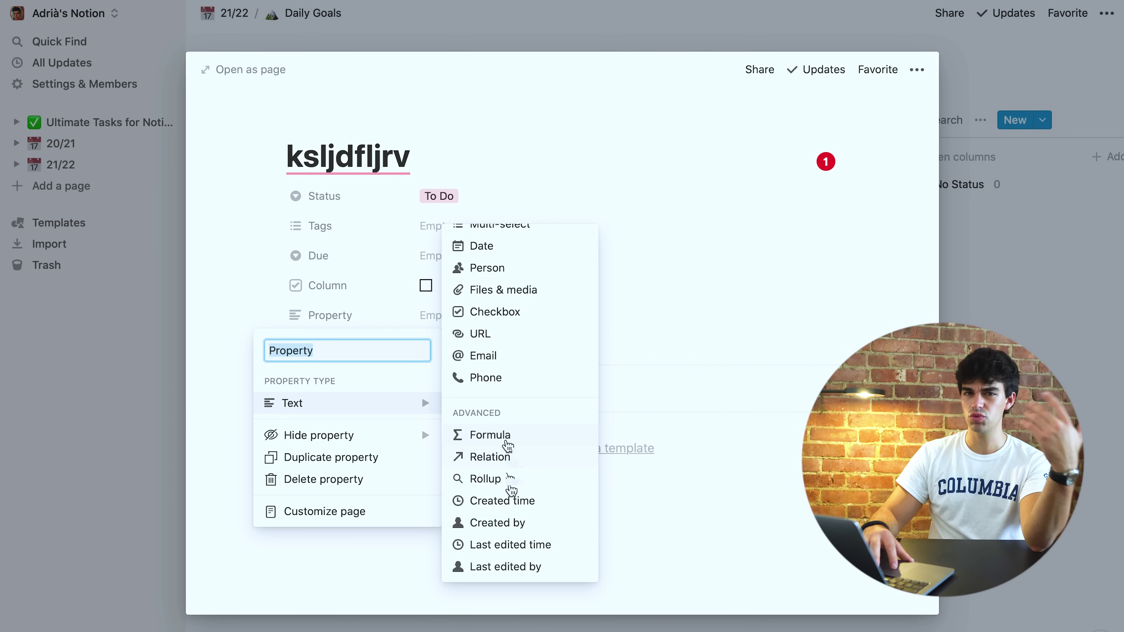
scroll(522, 375, up, 2)
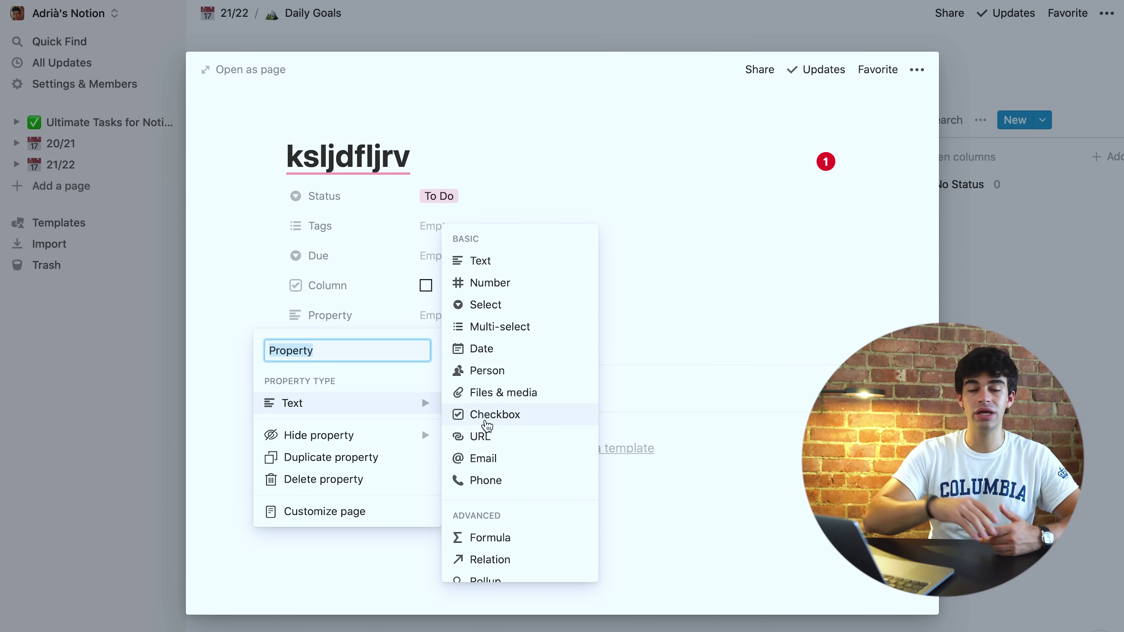
click(484, 438)
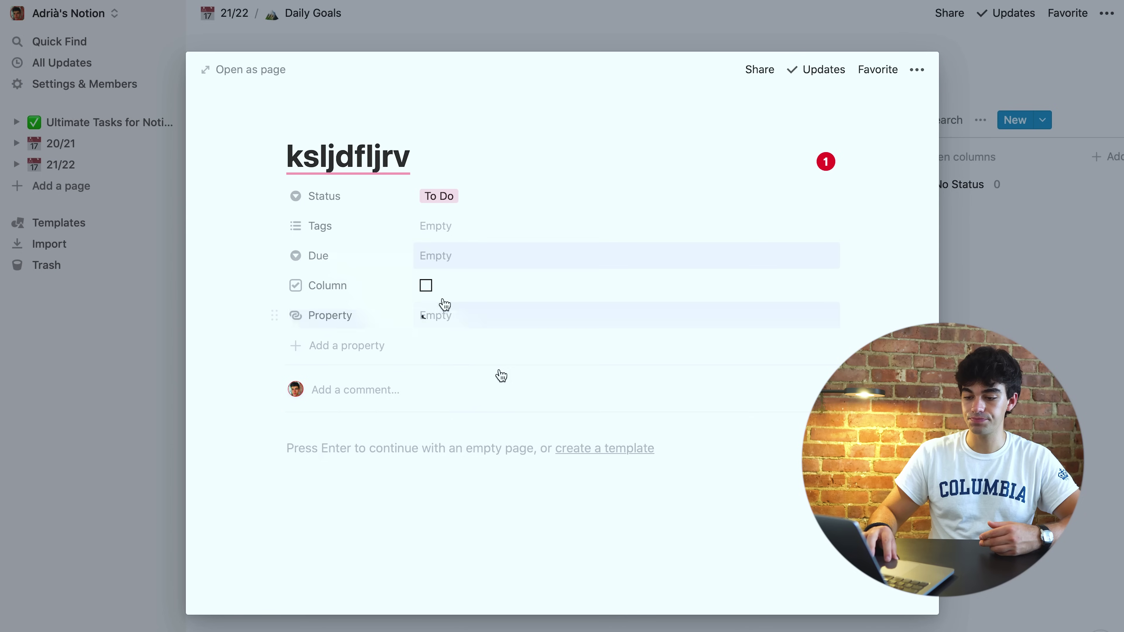
- Enter "lksdjladrvlmalm.es" as the card's URL property value and close the card
click(444, 315)
text(lksdjladrvlmalm)
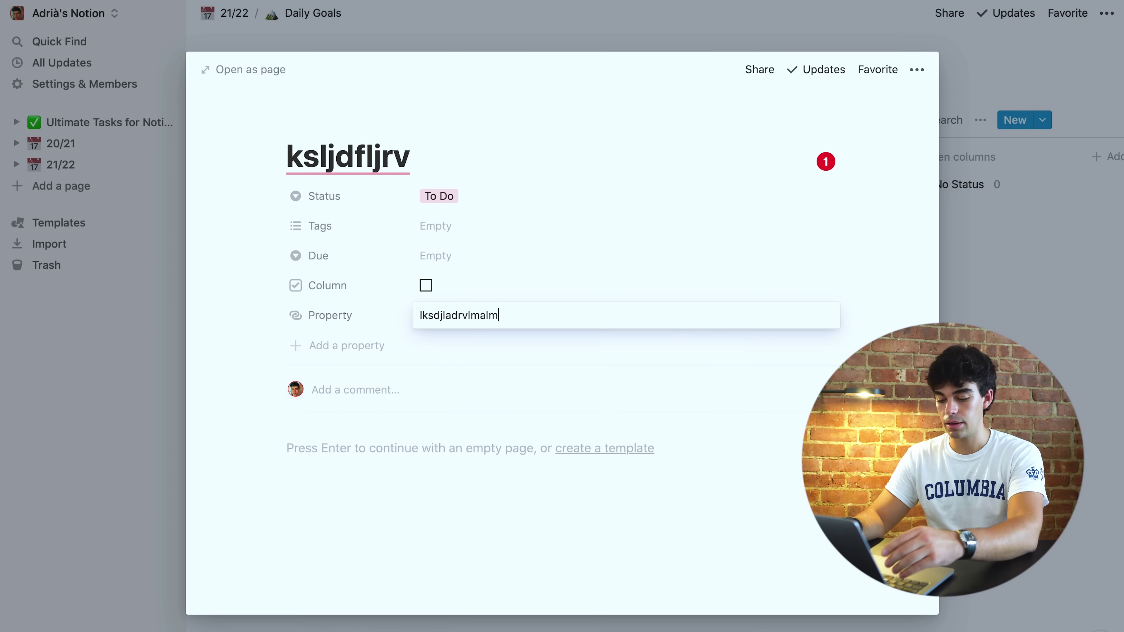
text(.es)
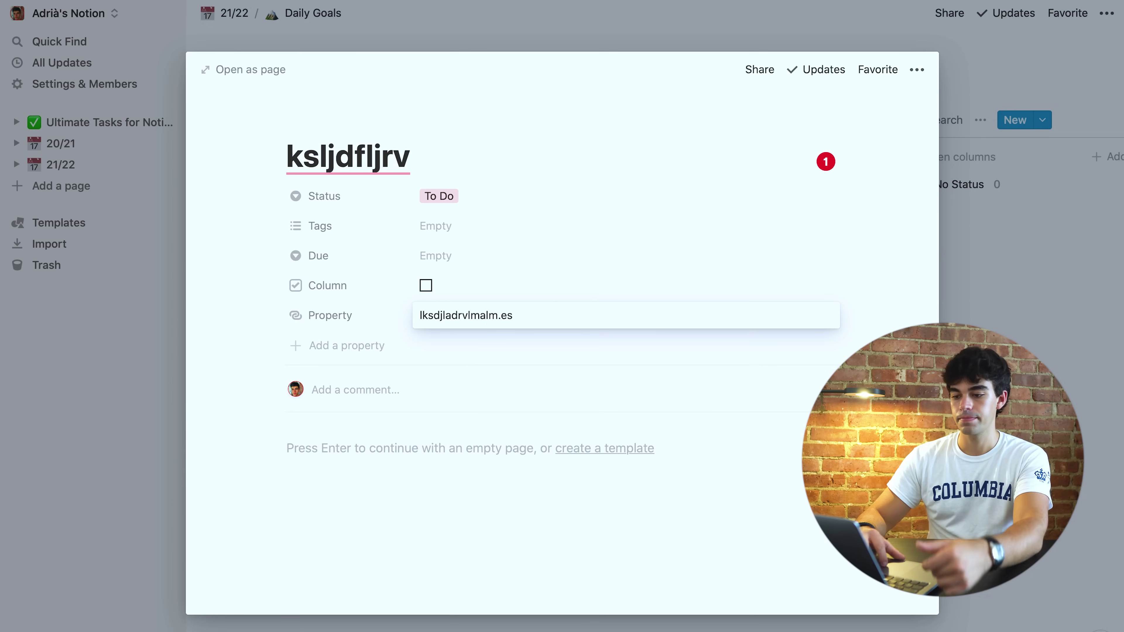
key(Return)
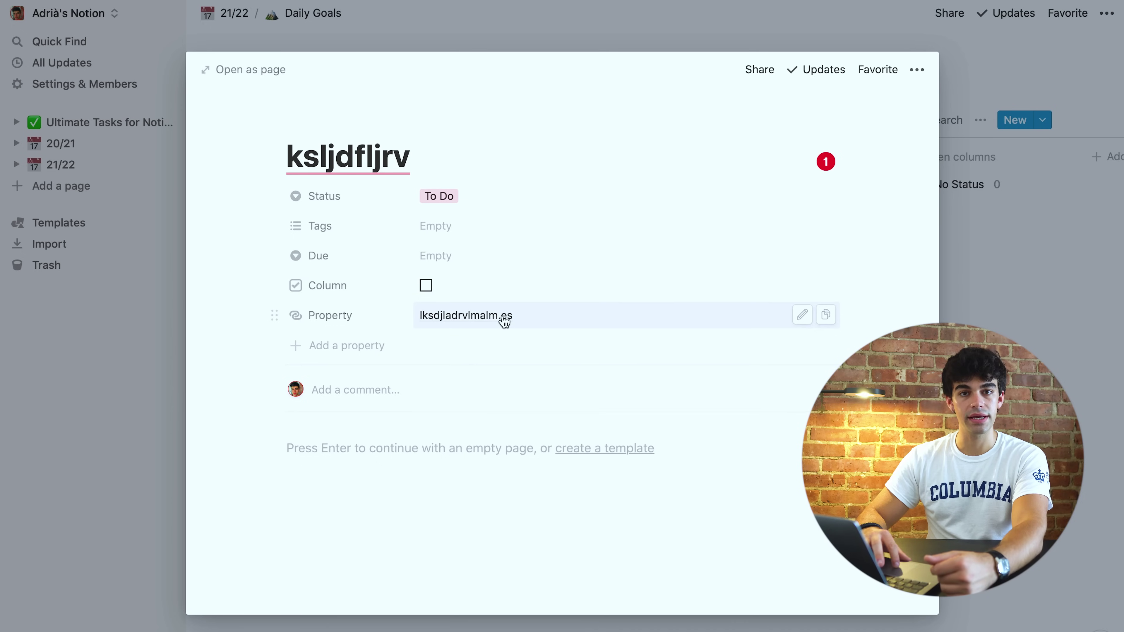
key(Escape)
- Show the URL property named Property on the Board View cards
click(852, 122)
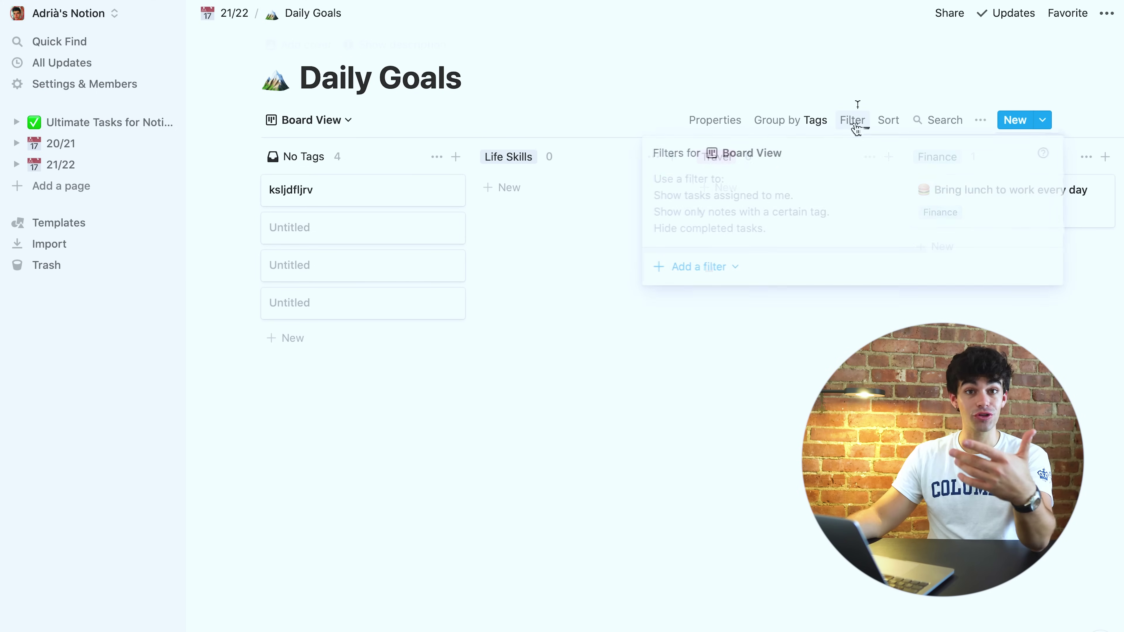
click(735, 125)
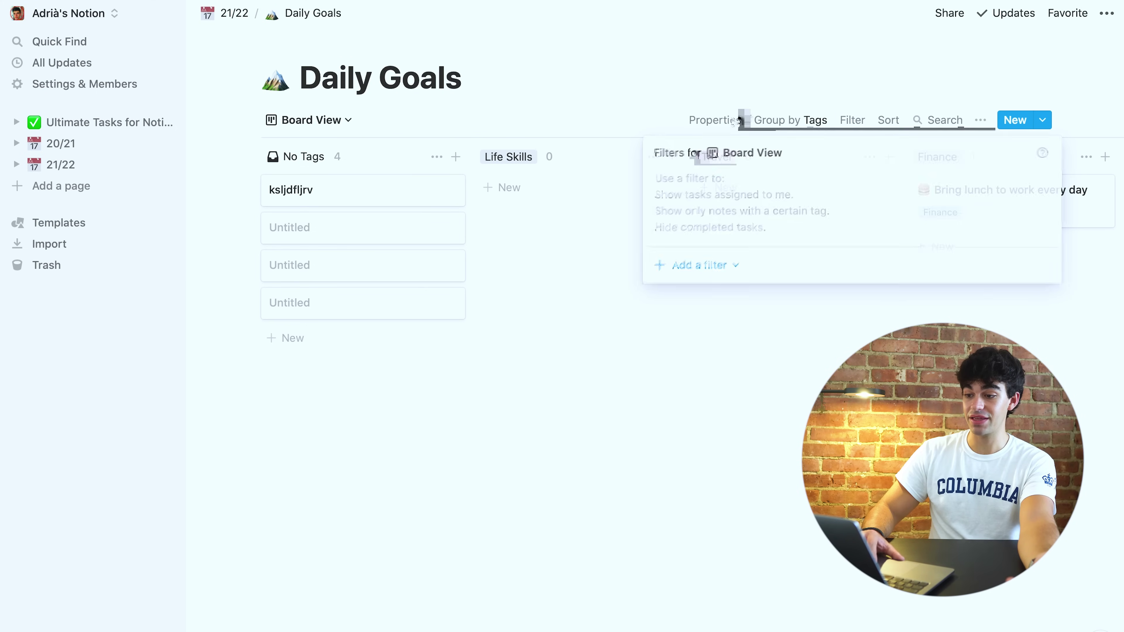
click(729, 126)
click(849, 344)
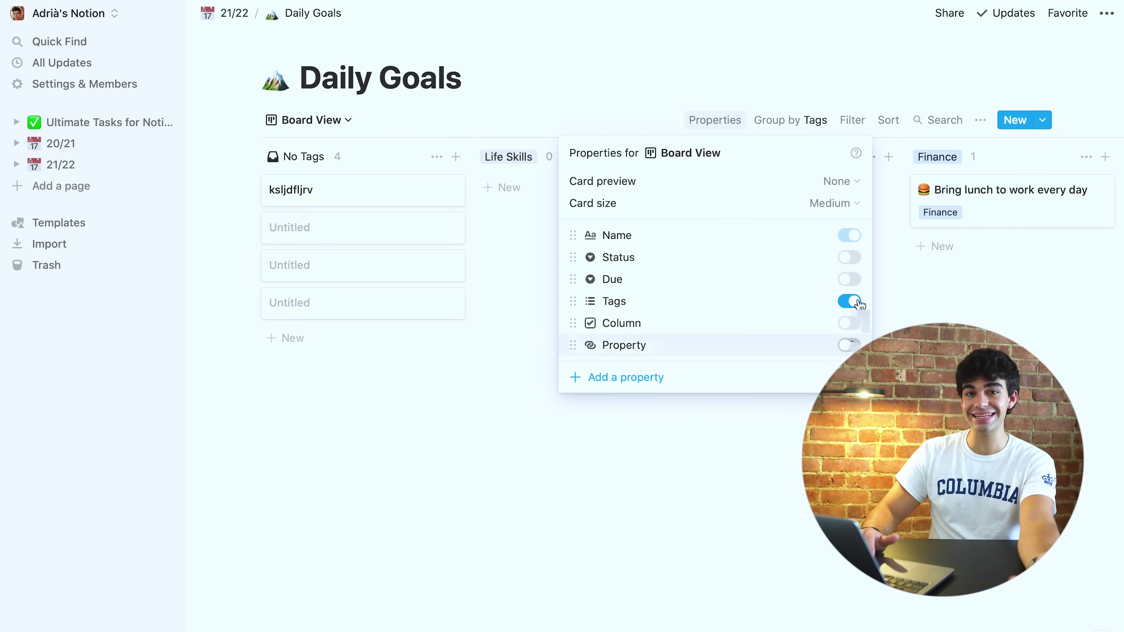
click(849, 345)
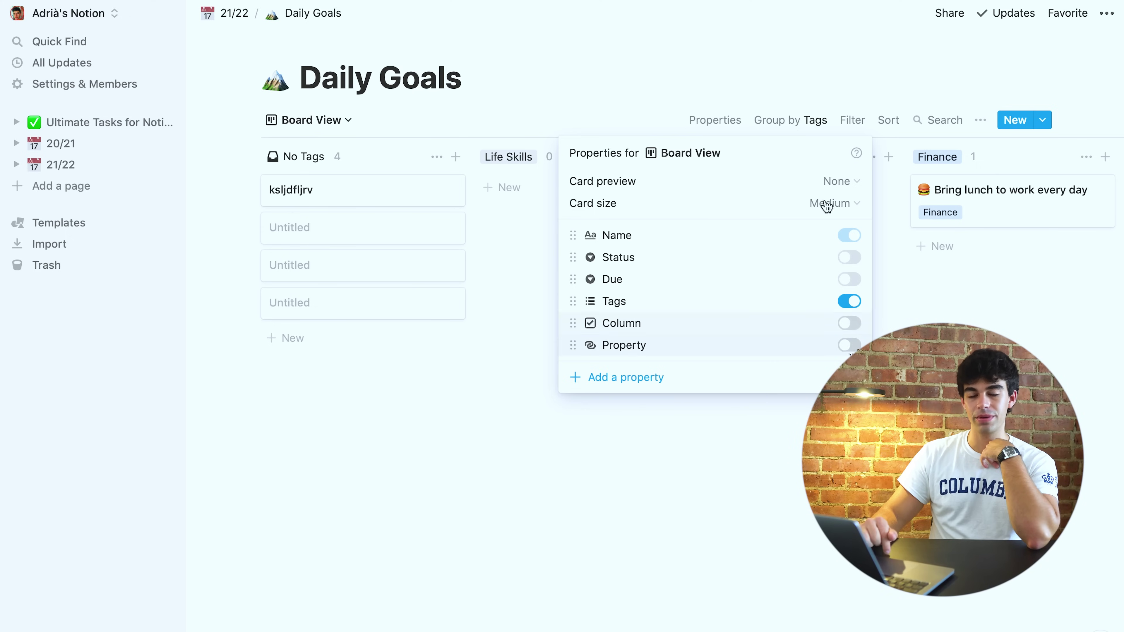
click(729, 120)
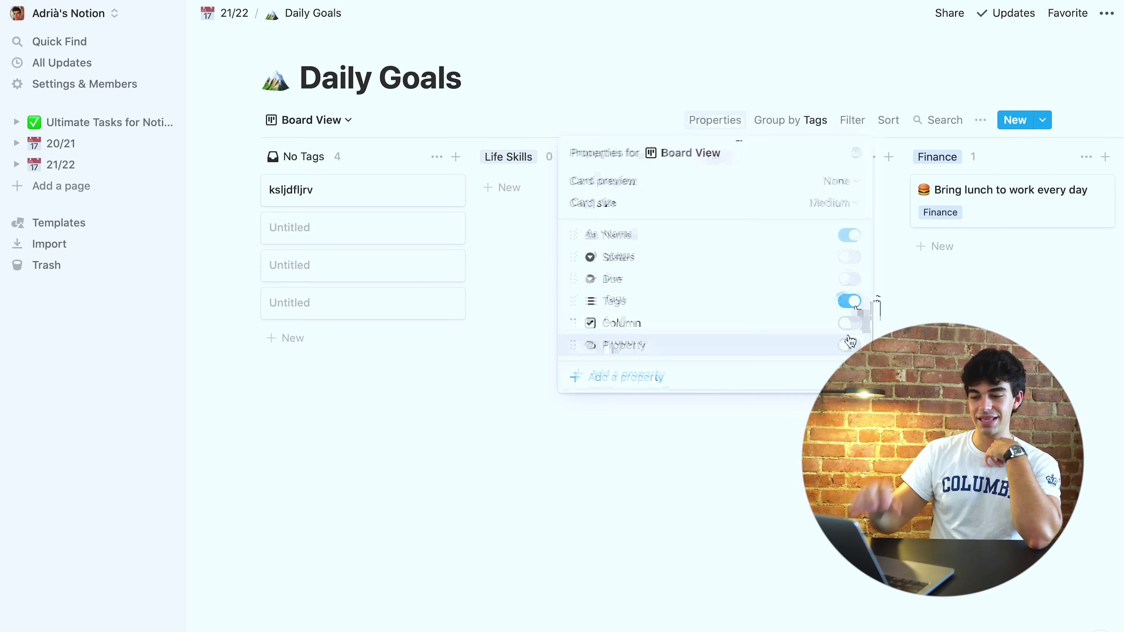
click(850, 345)
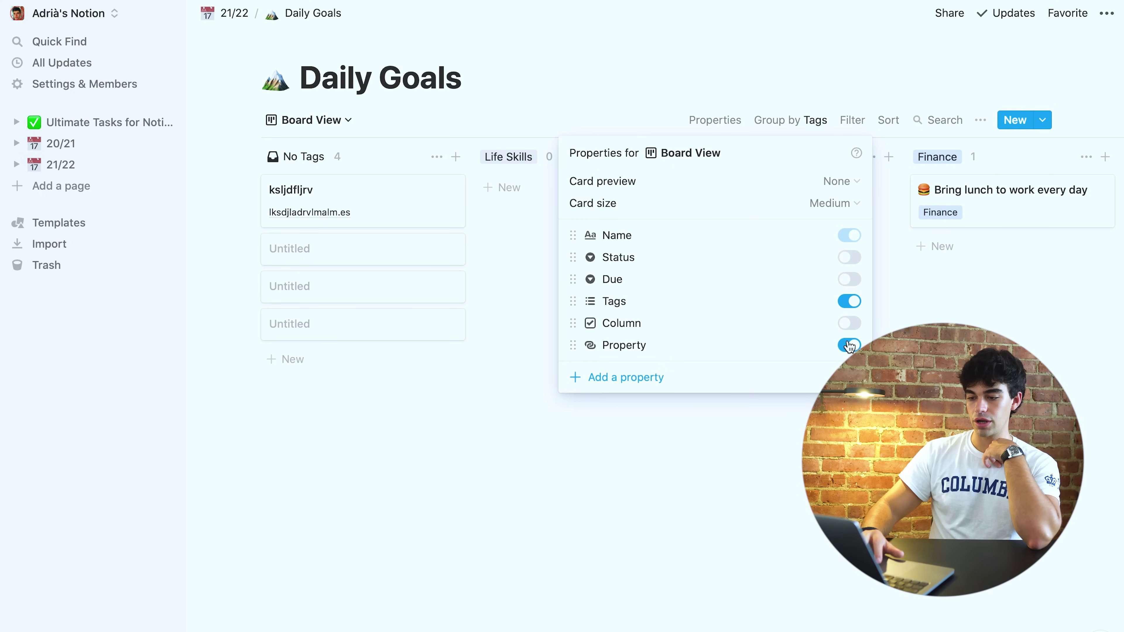
click(548, 452)
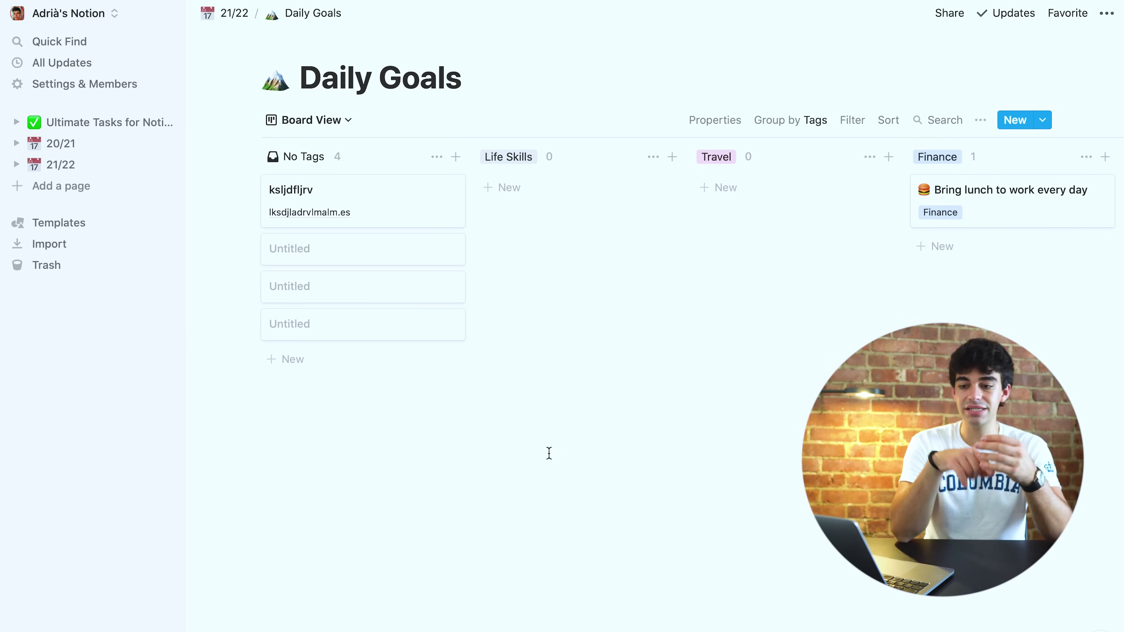
- Open the "ksljdfljrv" card and rename it "ESPN"
click(344, 206)
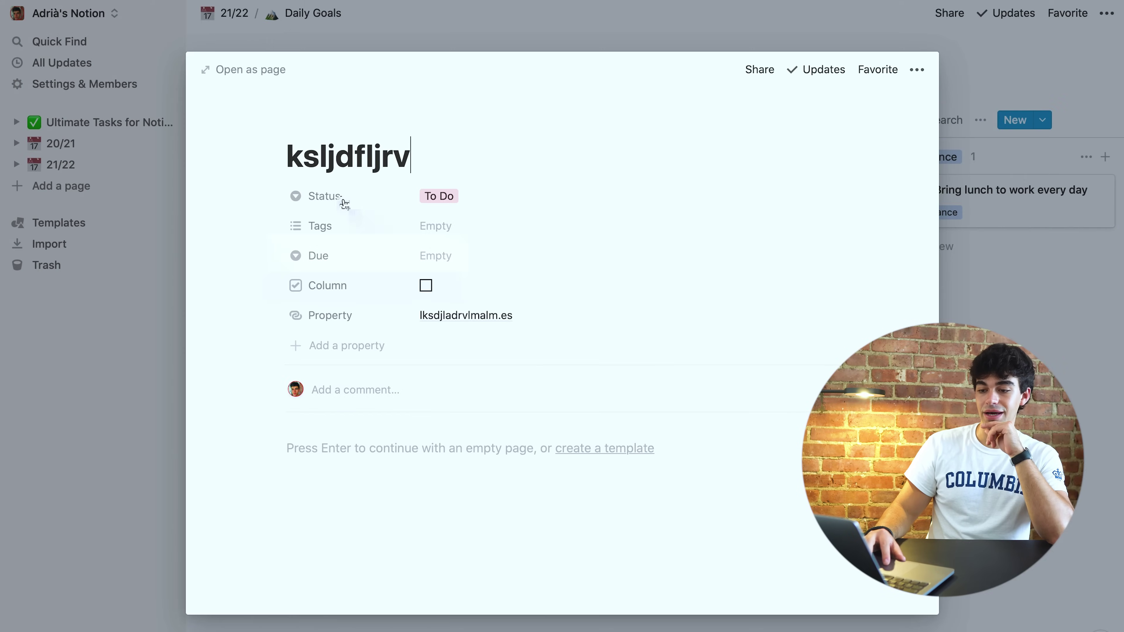
double_click(375, 161)
text(ESPN)
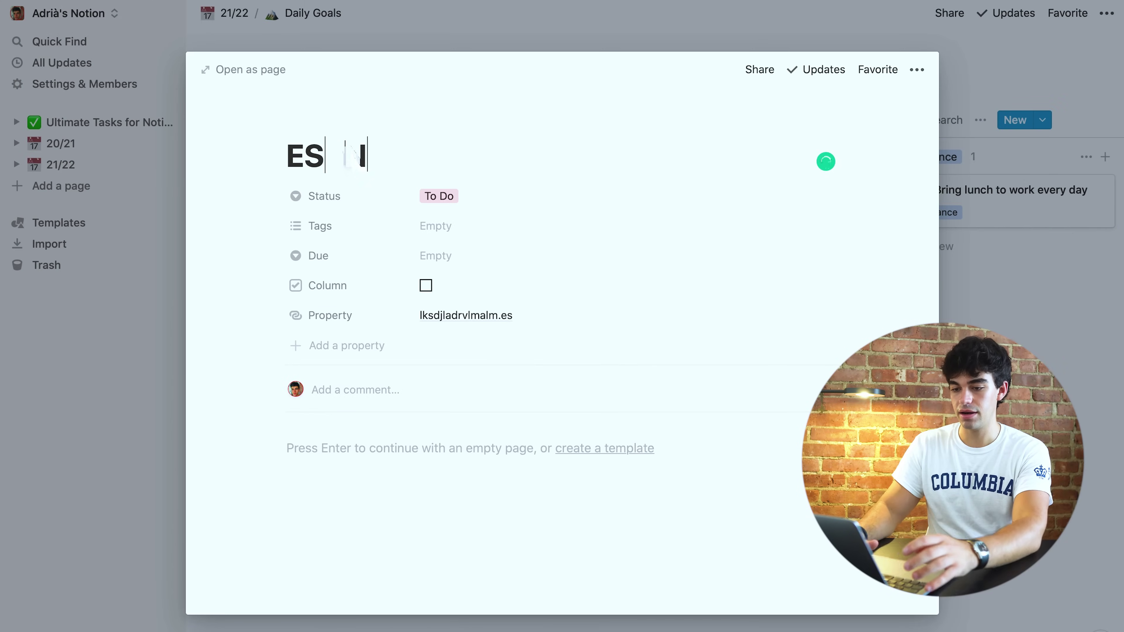
key(Return)
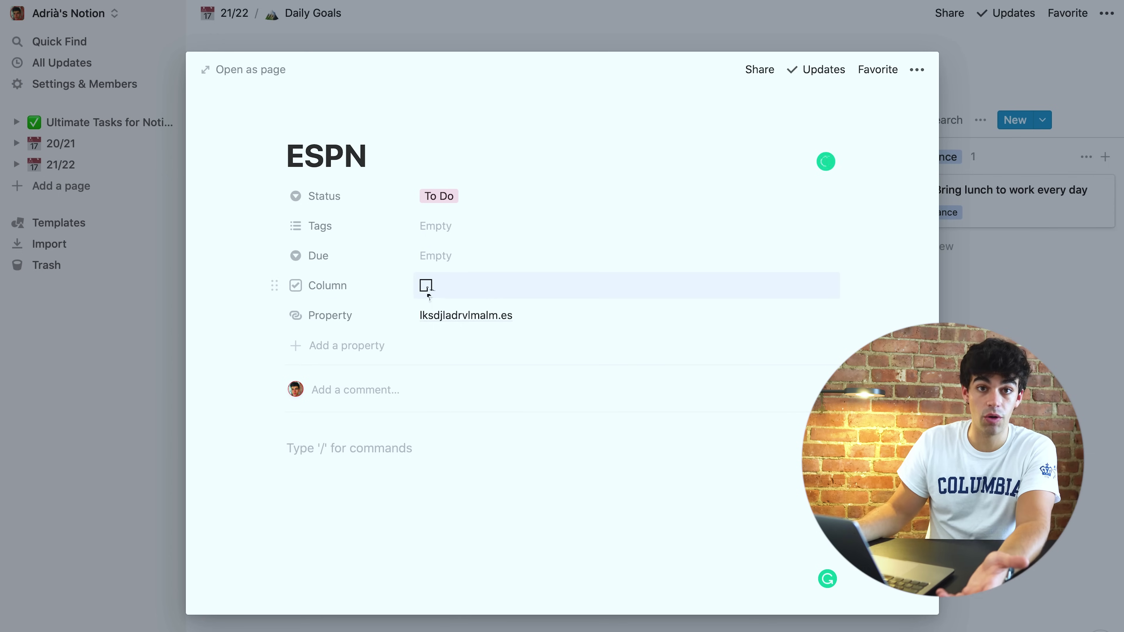
- Rename the card's Column checkbox property to "Done or not" and look at the options available for Due
click(337, 286)
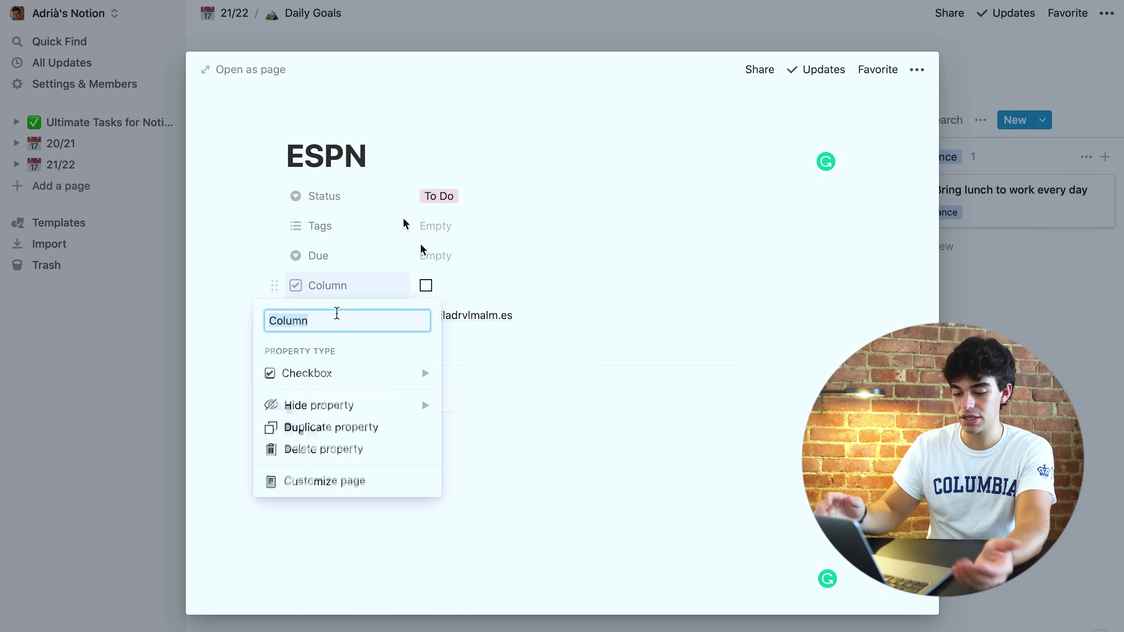
text(Do)
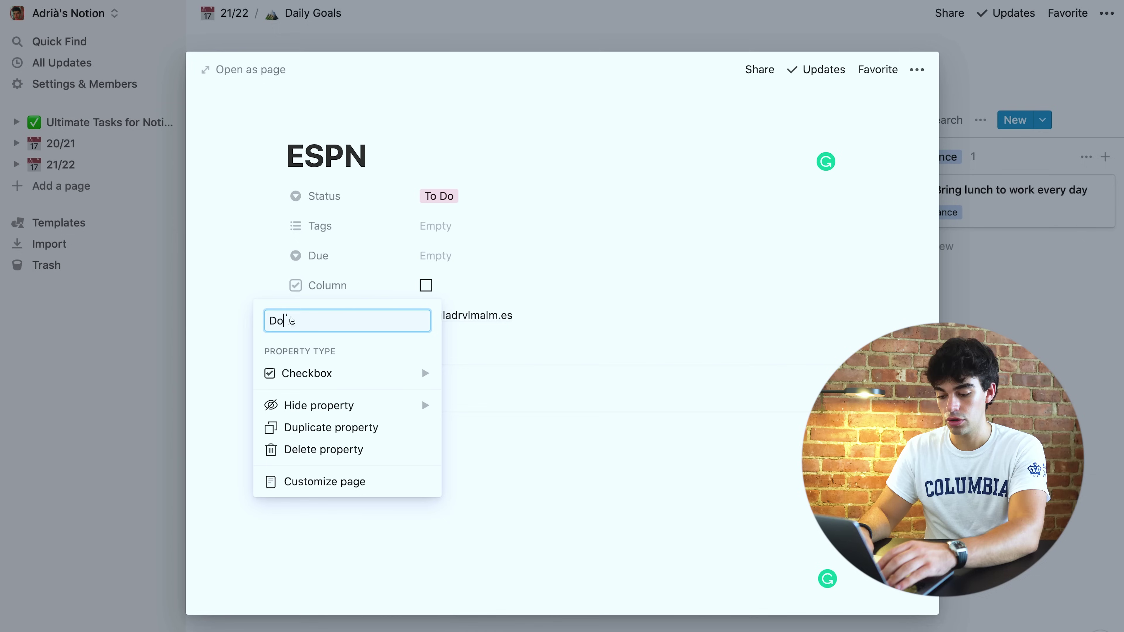
text(ne or not)
key(Return)
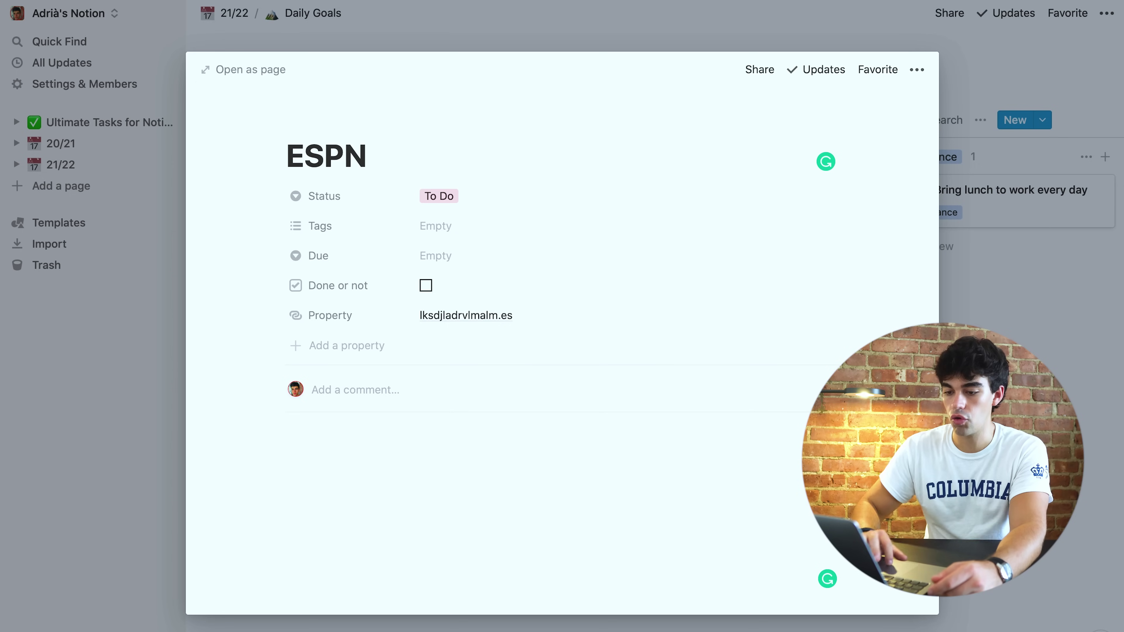
click(460, 256)
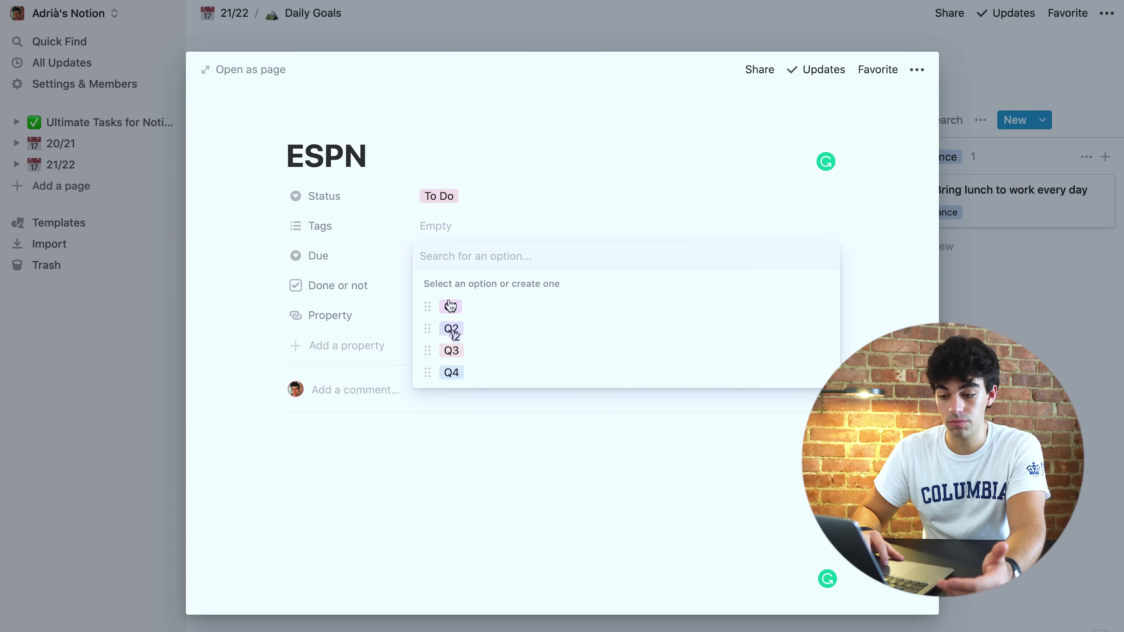
click(588, 207)
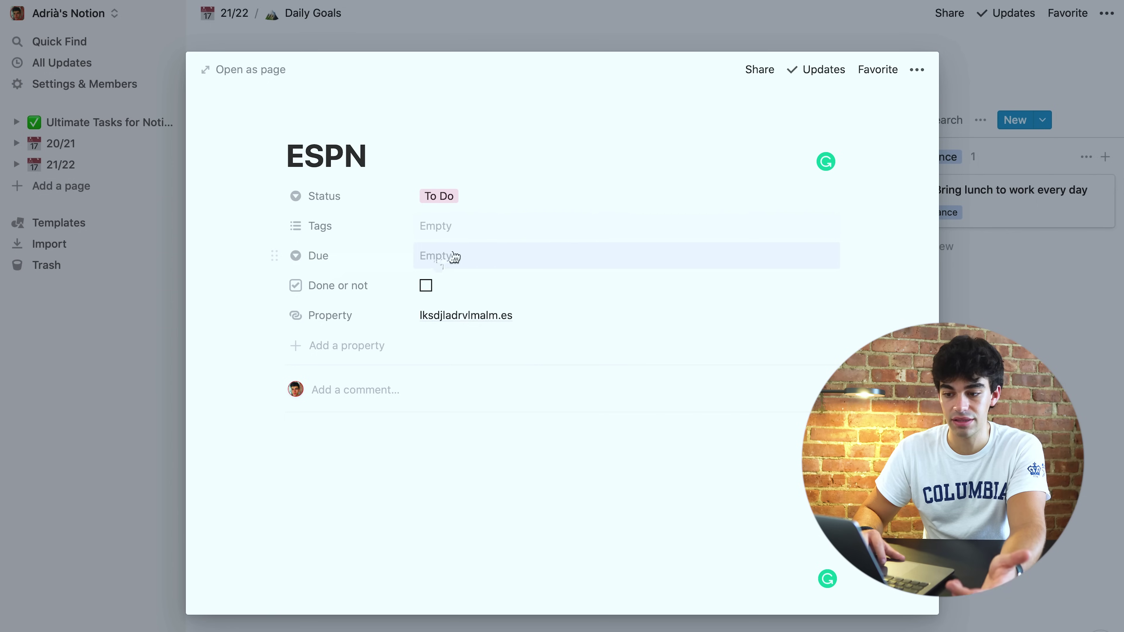
- Add a to-do list with the items "CV" and "Carta motivación" to the ESPN card's body and close the card
click(383, 447)
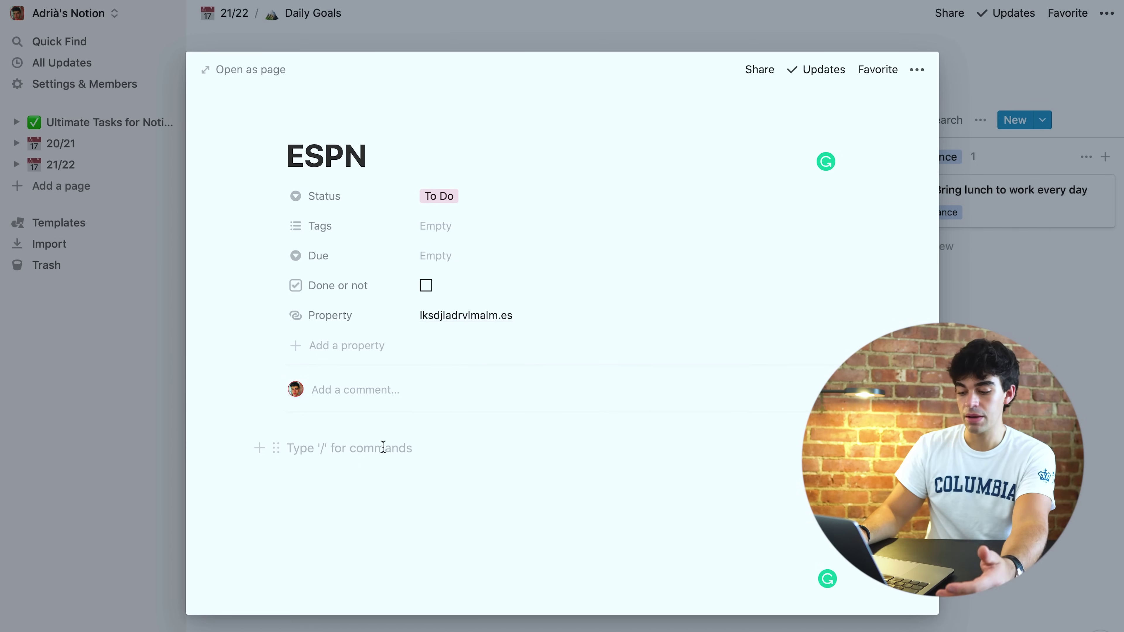
text(/)
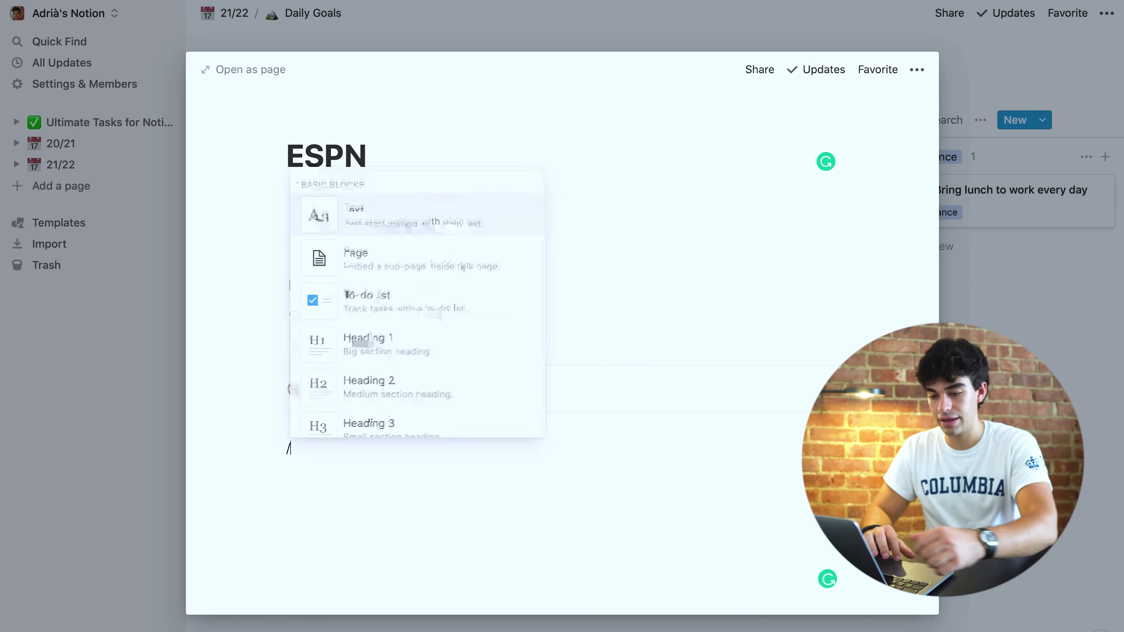
scroll(409, 244, down, 2)
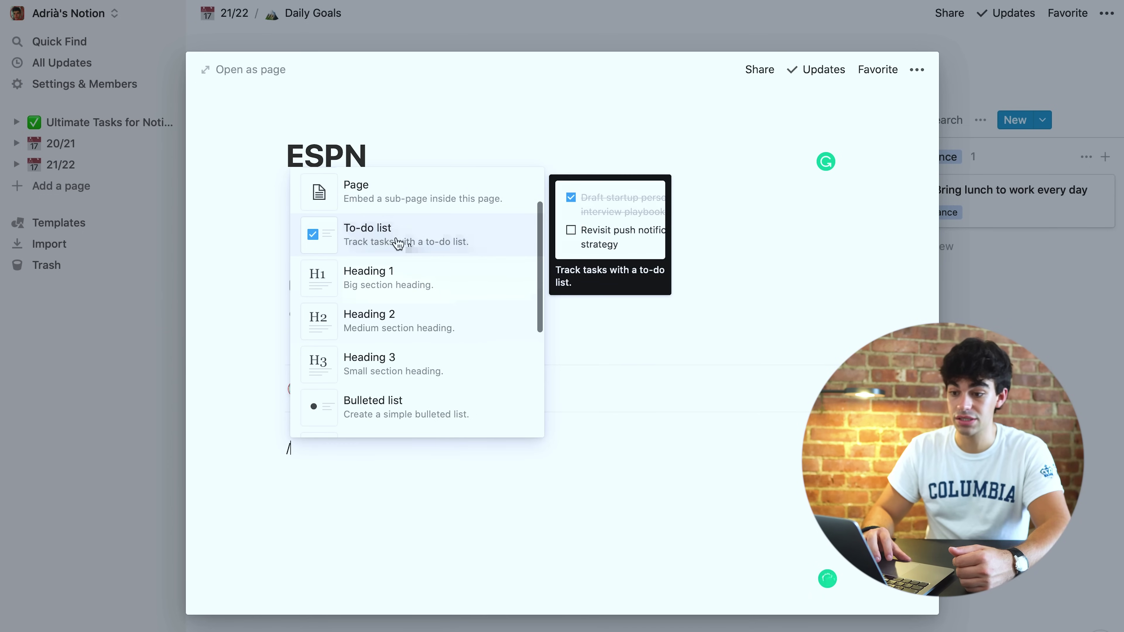
scroll(398, 243, up, 2)
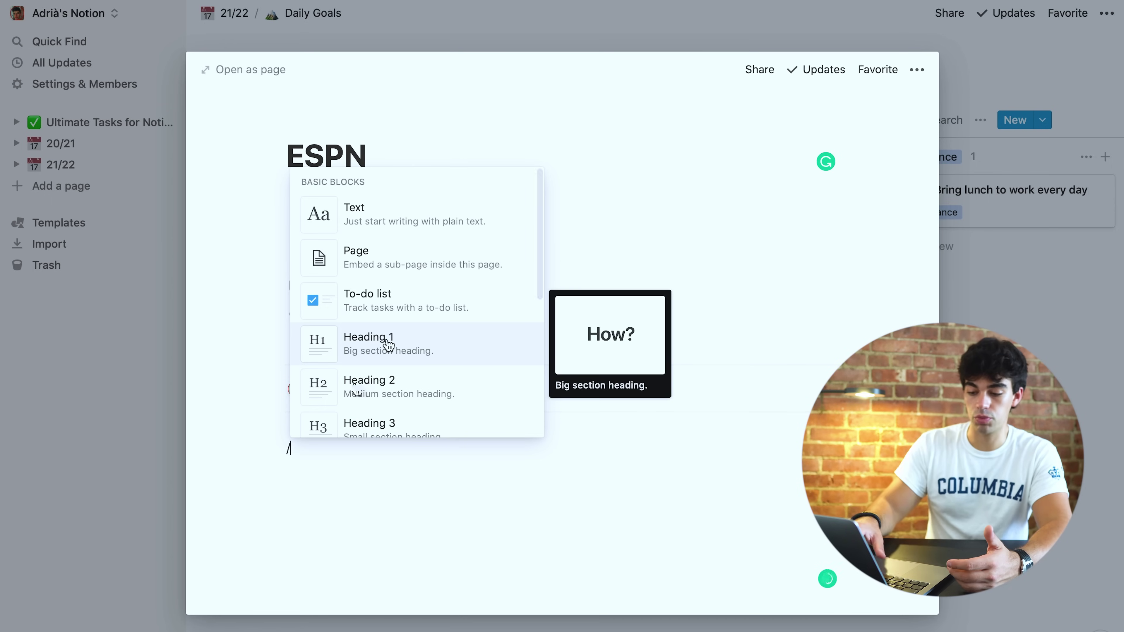
scroll(392, 306, down, 2)
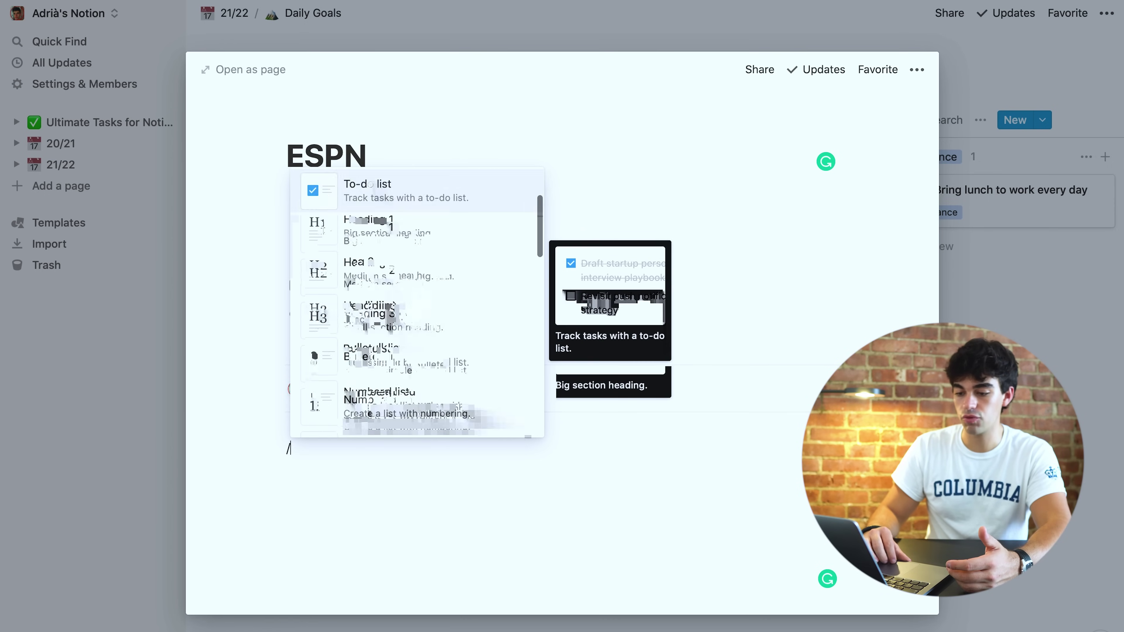
scroll(392, 305, up, 2)
click(392, 306)
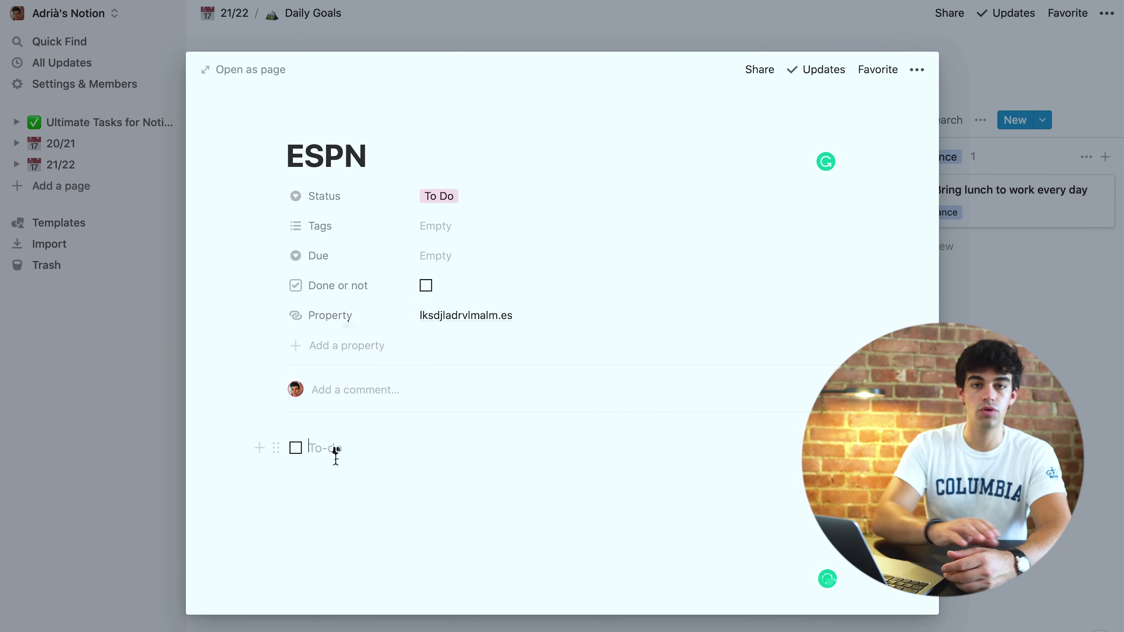
text(CV)
key(Return)
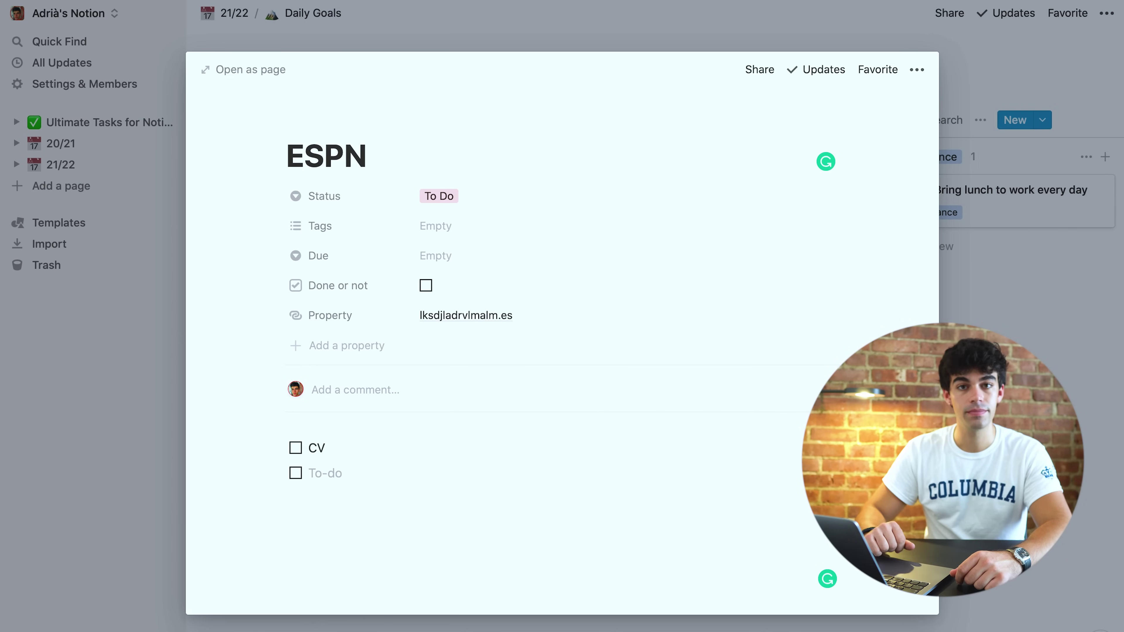
text(Carta motivación)
key(Return)
key(Escape)
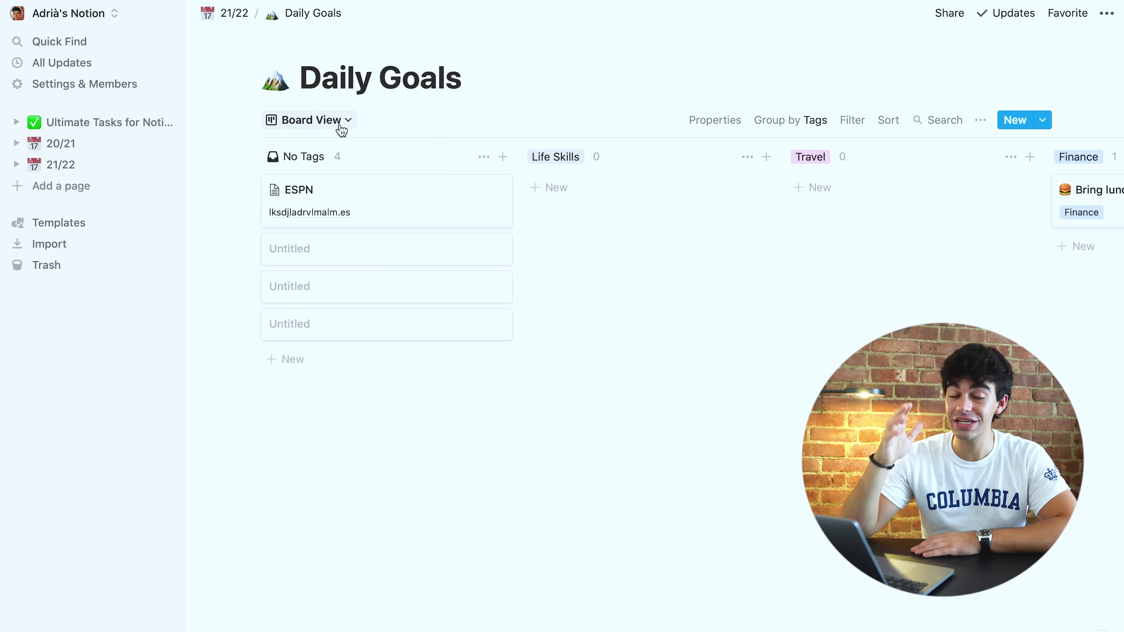
- Switch Daily Goals to the Gallery view and open the ESPN card
click(338, 122)
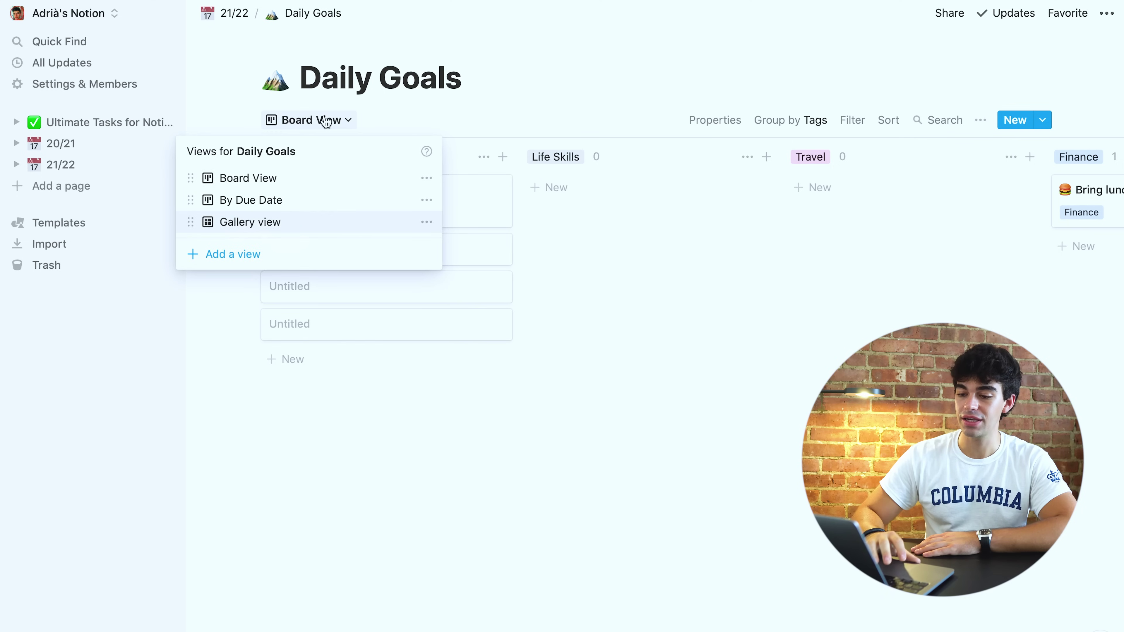
click(266, 223)
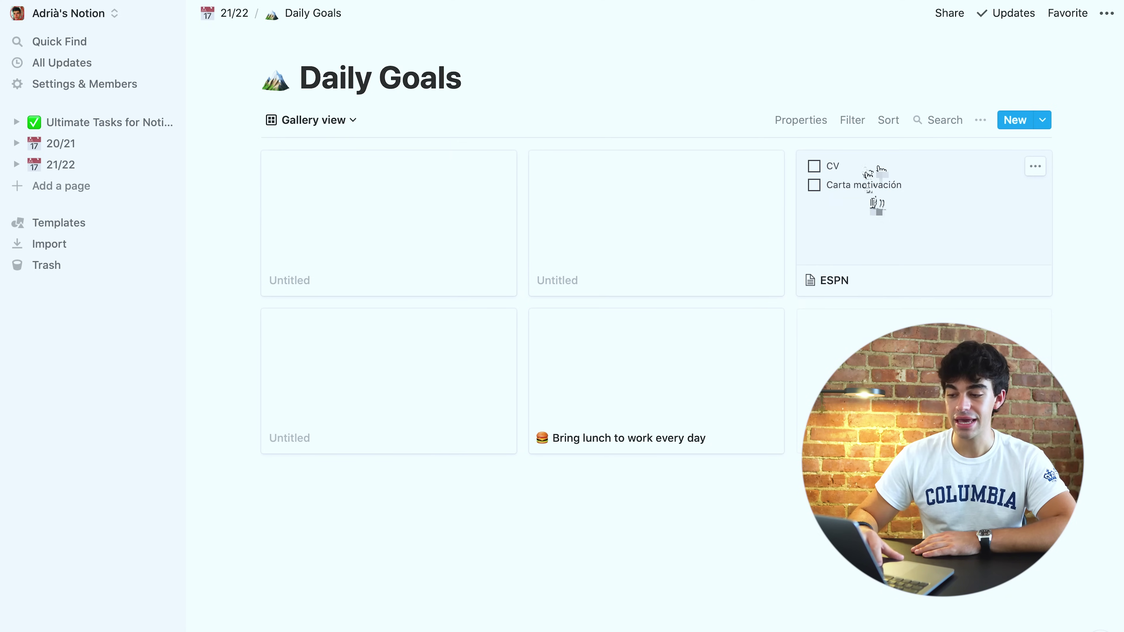
click(816, 168)
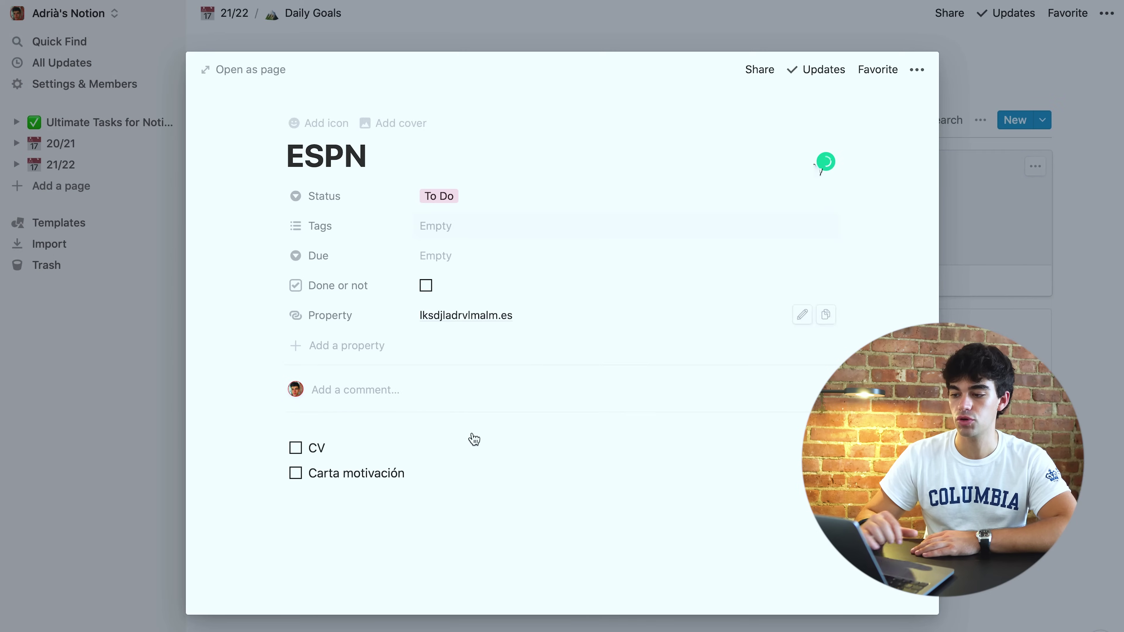
- Check off the "CV" to-do item in the ESPN card and close the card
click(295, 448)
click(105, 403)
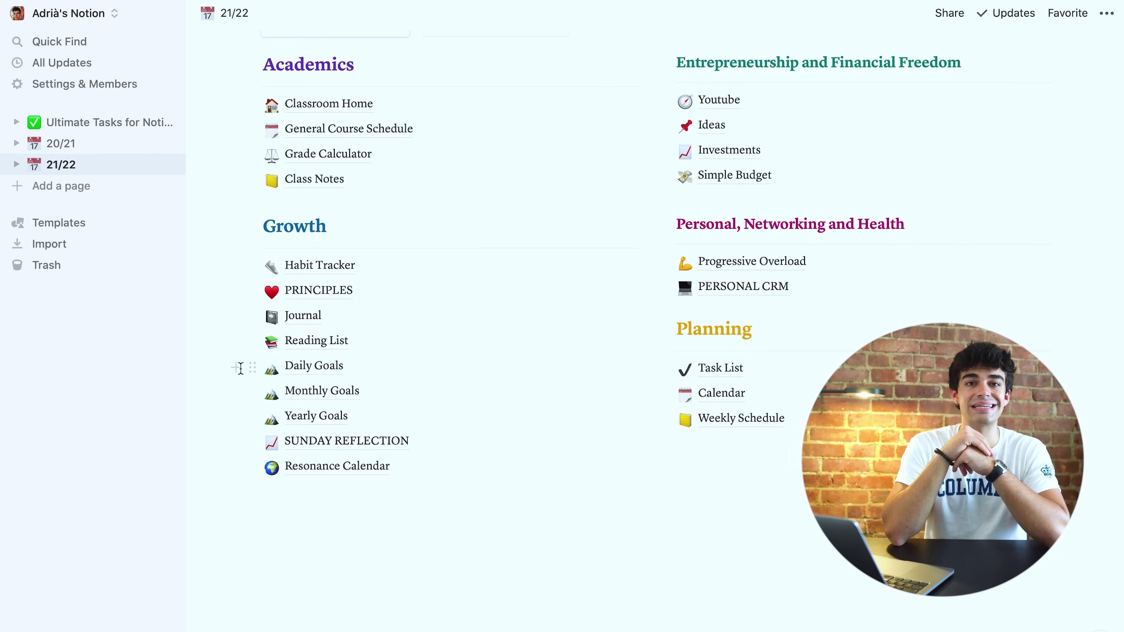
- Open the SUNDAY REFLECTION page from 21/22 and look across the columns of its Habit Tracker table
click(370, 453)
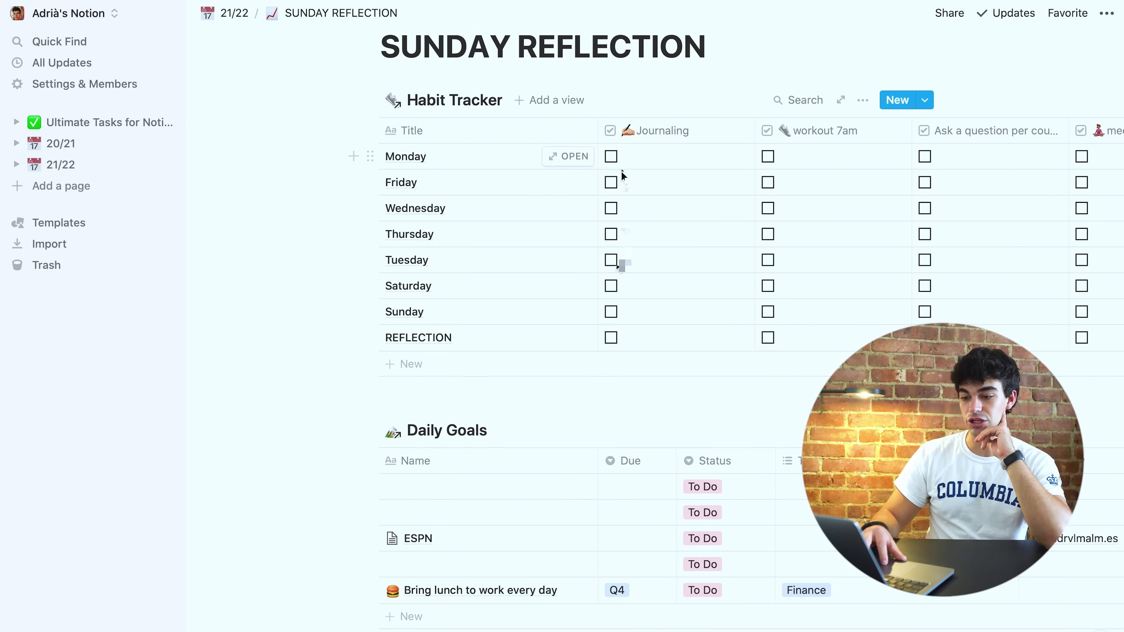
scroll(619, 273, right, 10)
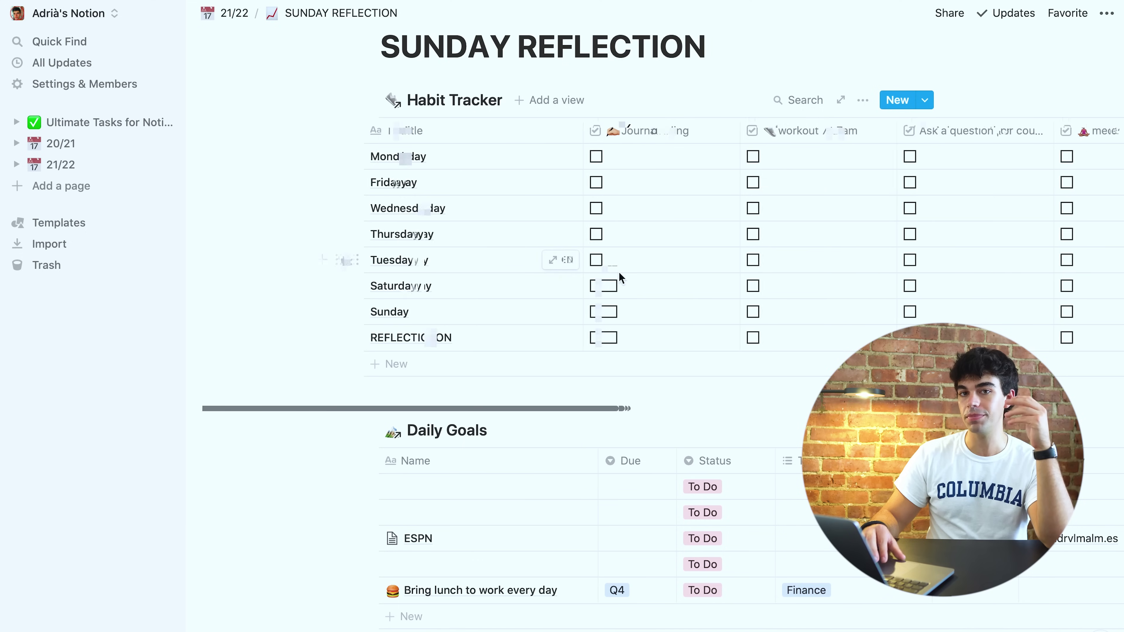
scroll(619, 278, left, 10)
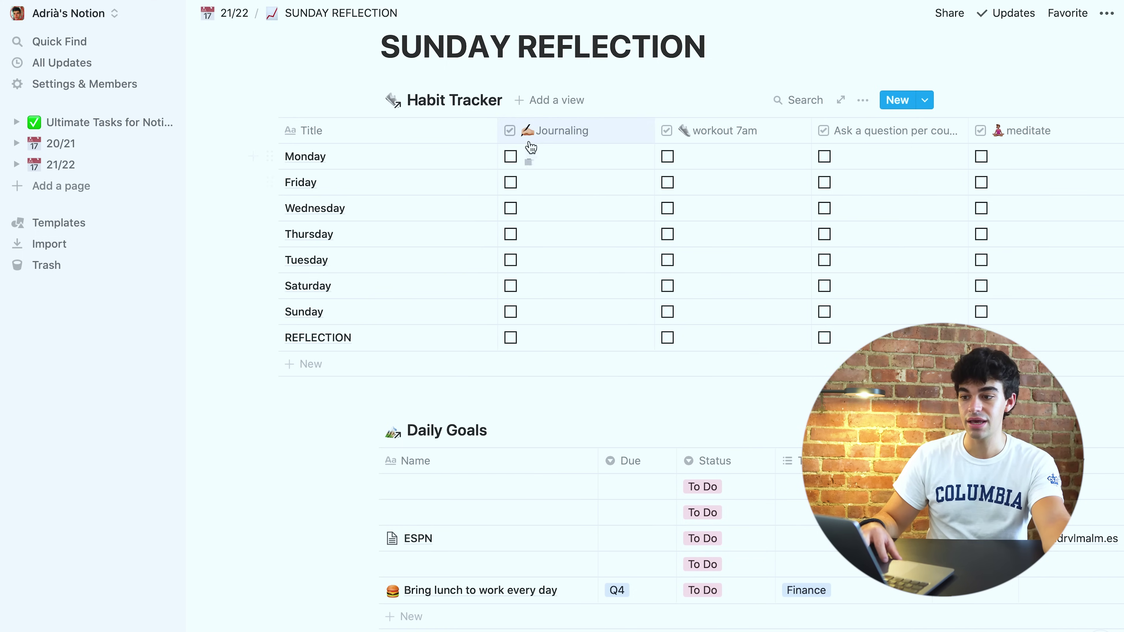
- In Habit Tracker's REFLECTION row, check and uncheck Journaling, then check workout 7am
click(511, 340)
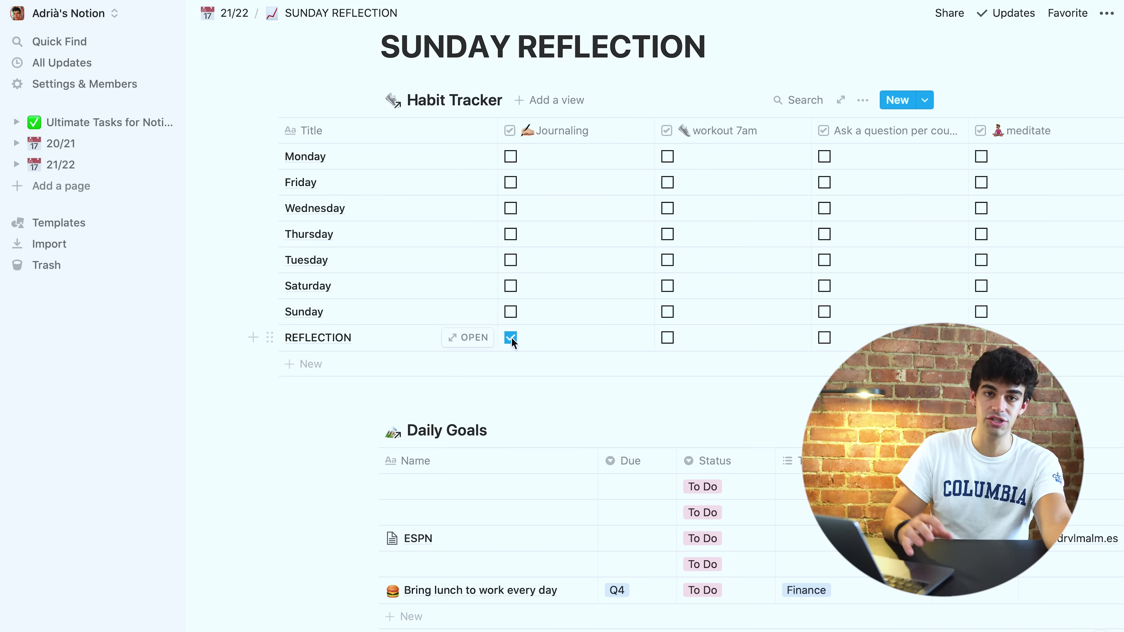
click(511, 338)
scroll(571, 341, right, 5)
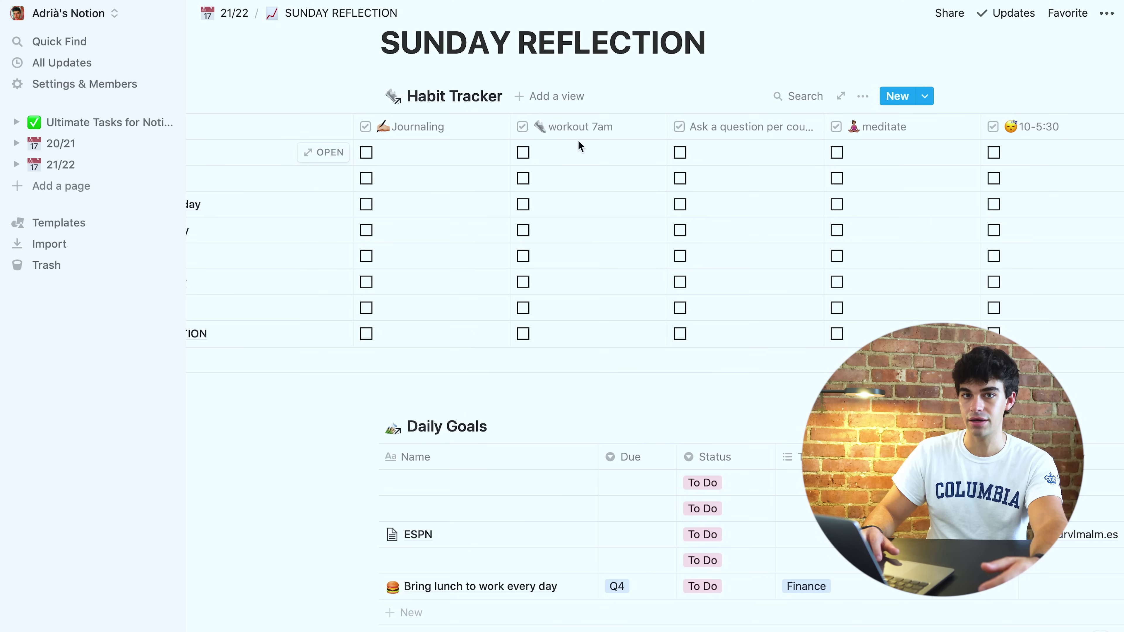
click(523, 334)
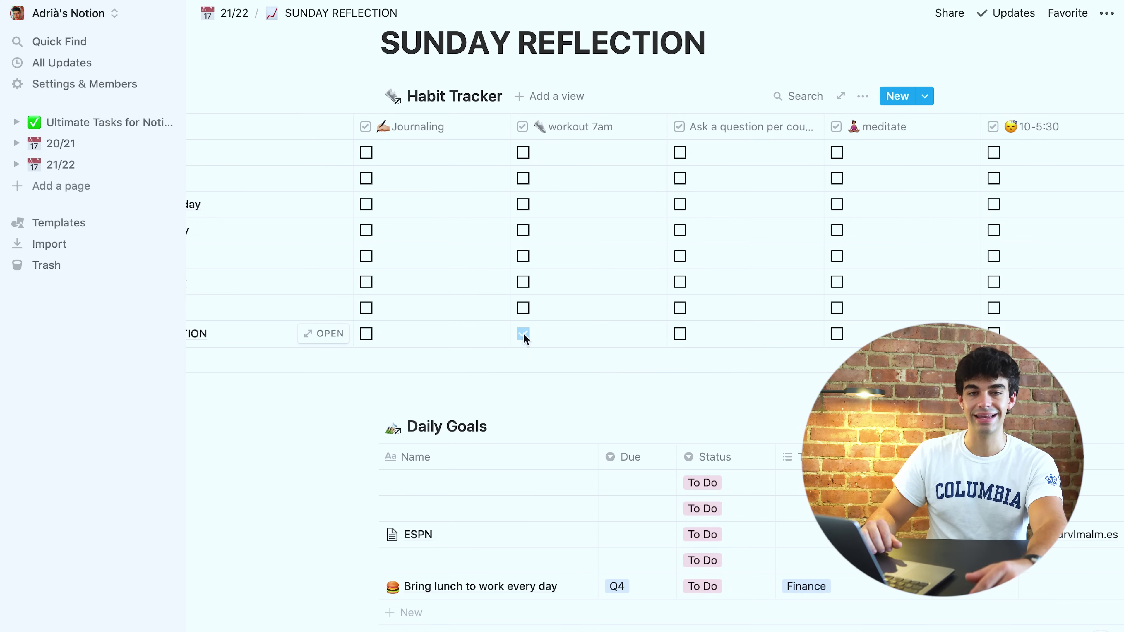
- Set the Overall Performance of 5th September to 5 in the Sunday reflection table
scroll(576, 398, down, 10)
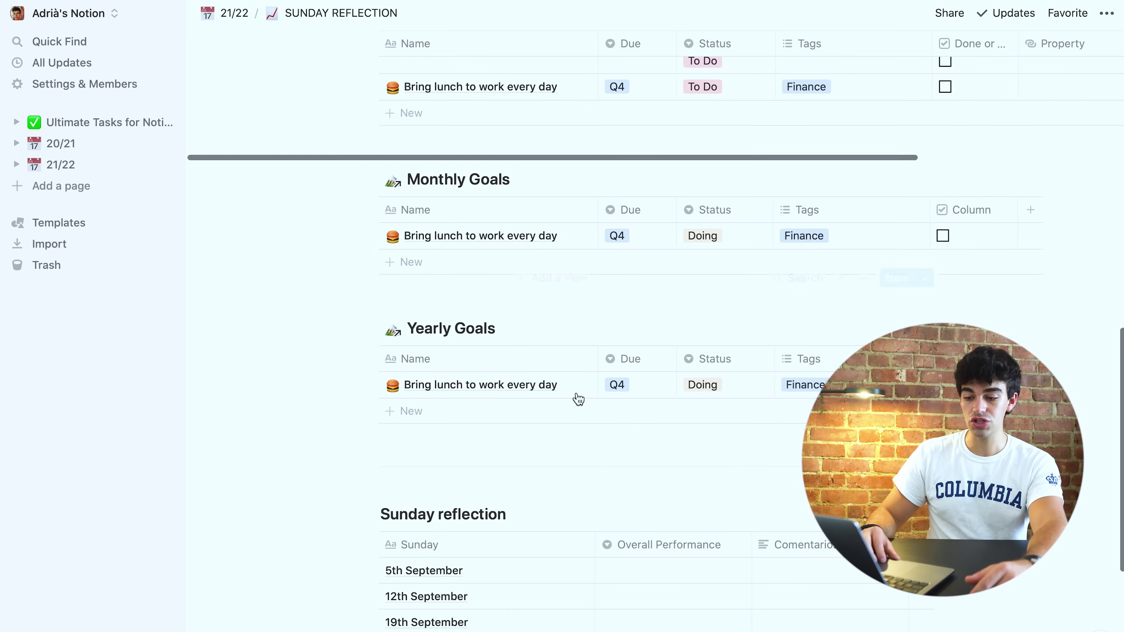
scroll(578, 398, down, 5)
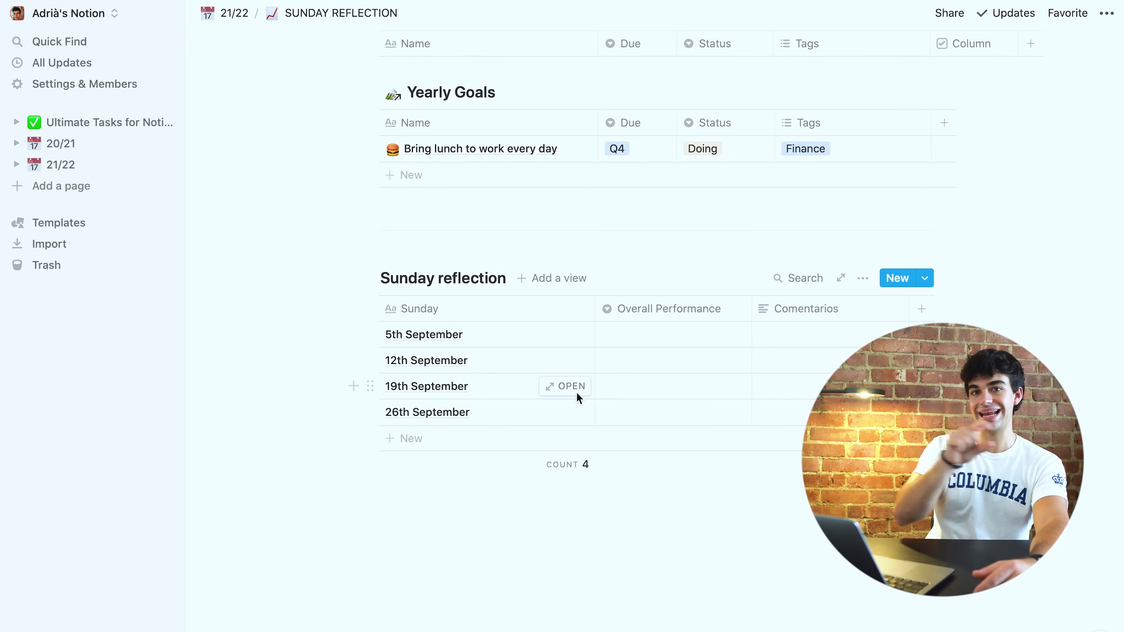
scroll(576, 392, down, 1)
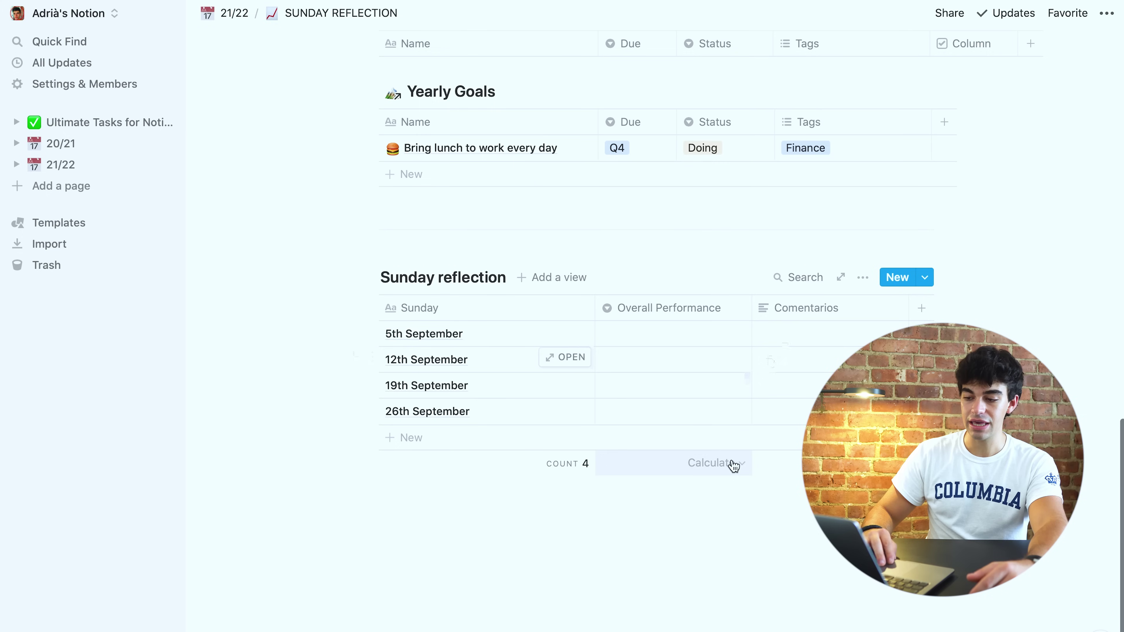
scroll(791, 340, down, 1)
click(789, 334)
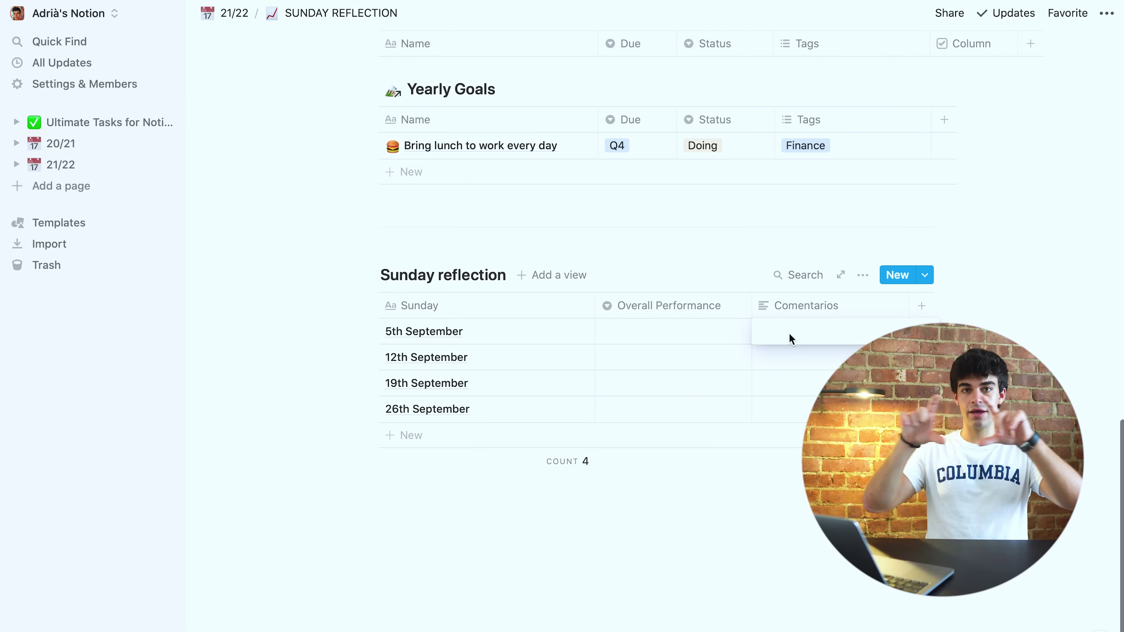
click(668, 331)
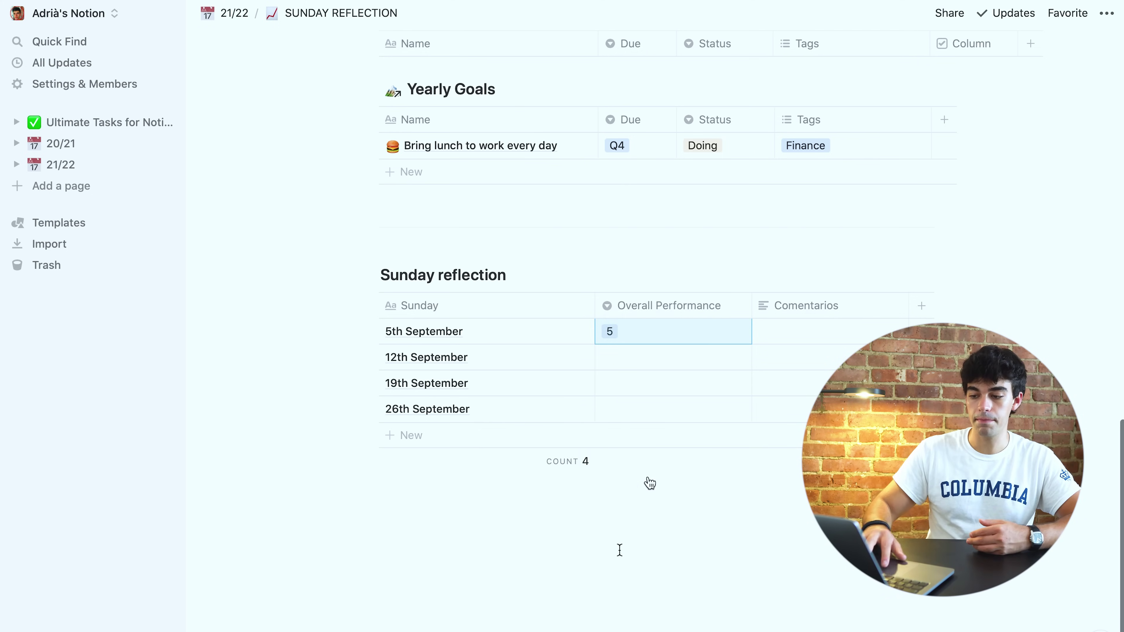
click(619, 551)
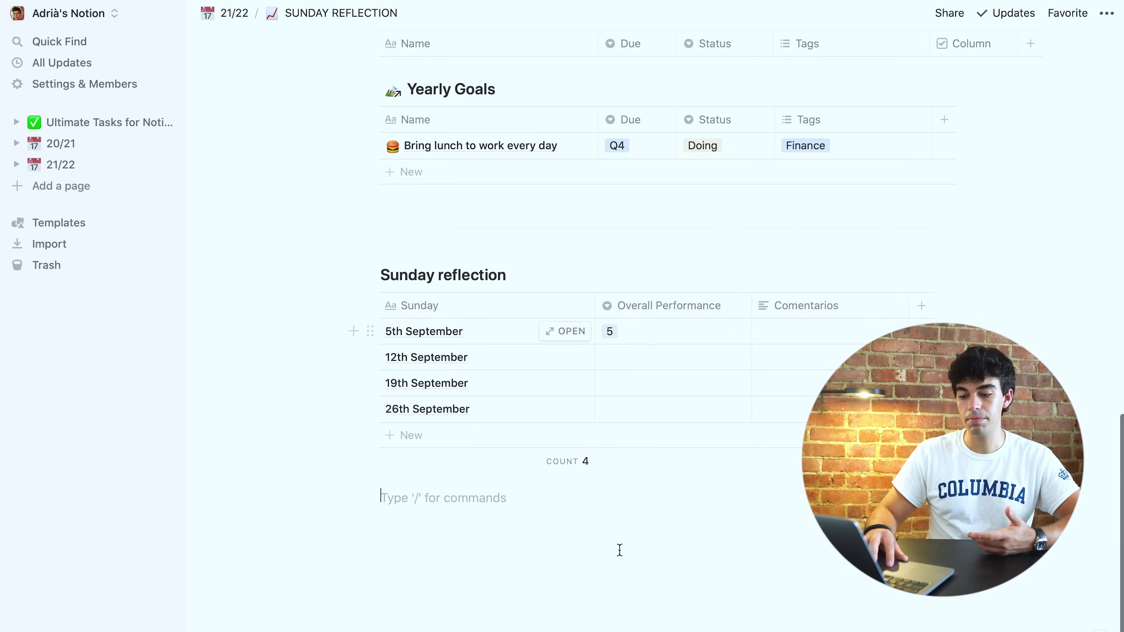
- Set the Overall Performance of 12th September to 8 and open its Comentarios cell, leaving it empty
click(647, 350)
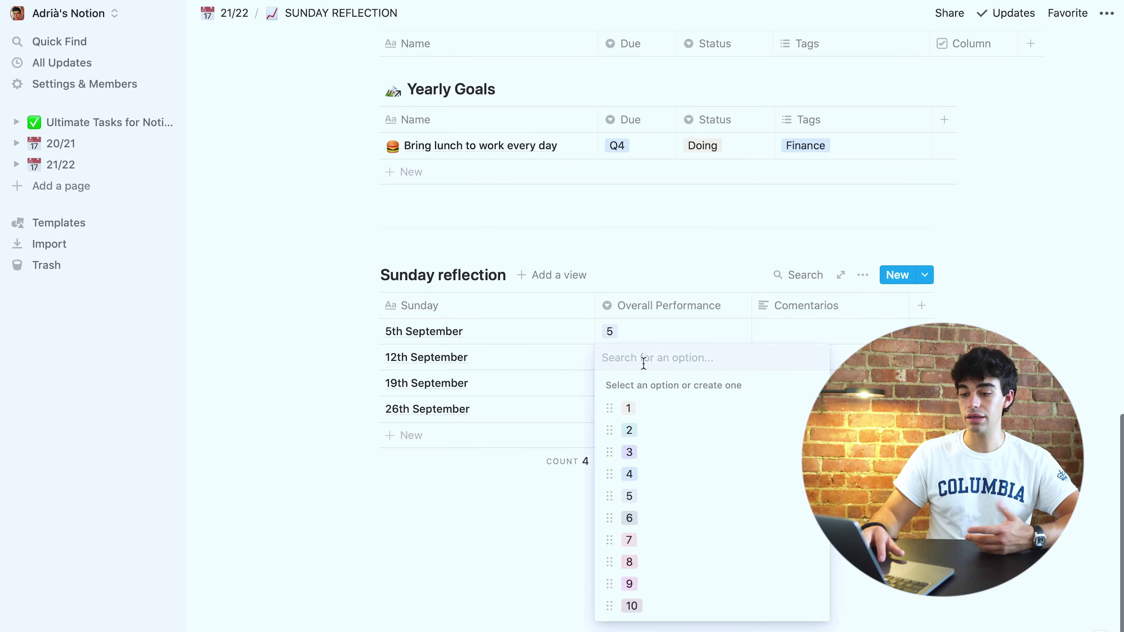
click(637, 563)
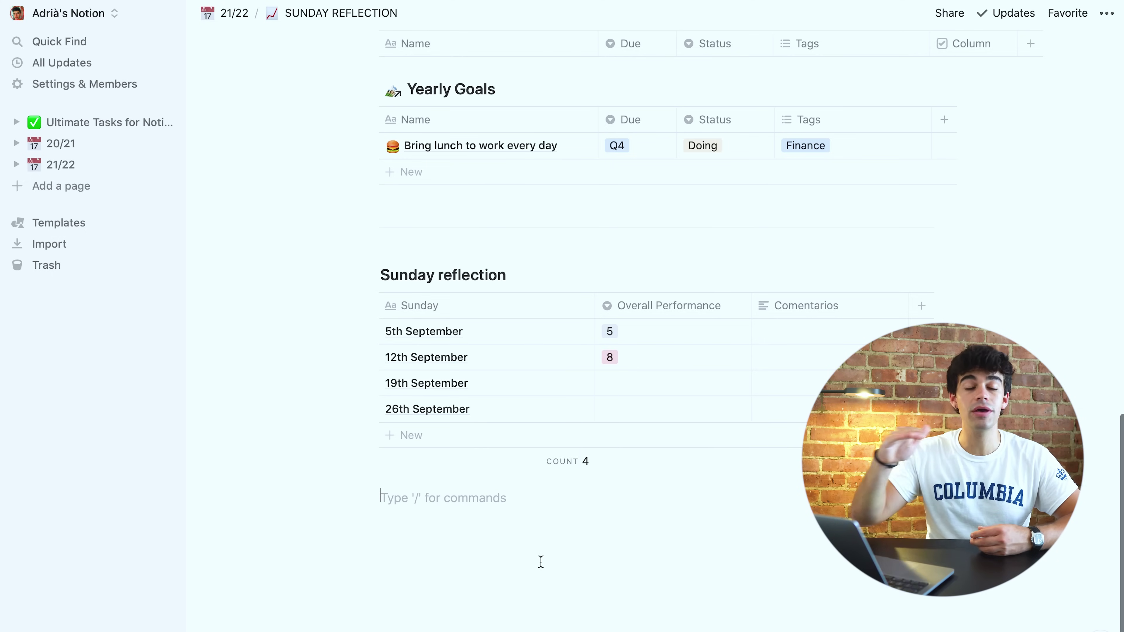
click(786, 357)
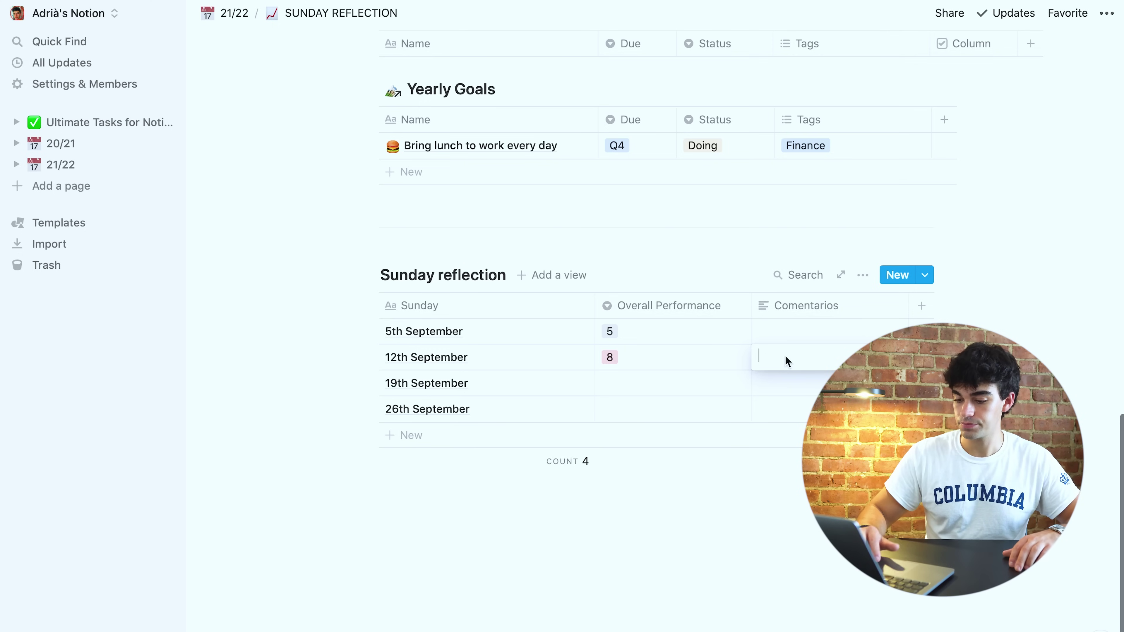
key(Escape)
click(303, 238)
- Clear the name of the ESPN entry in the page's linked Daily Goals table
scroll(304, 238, up, 6)
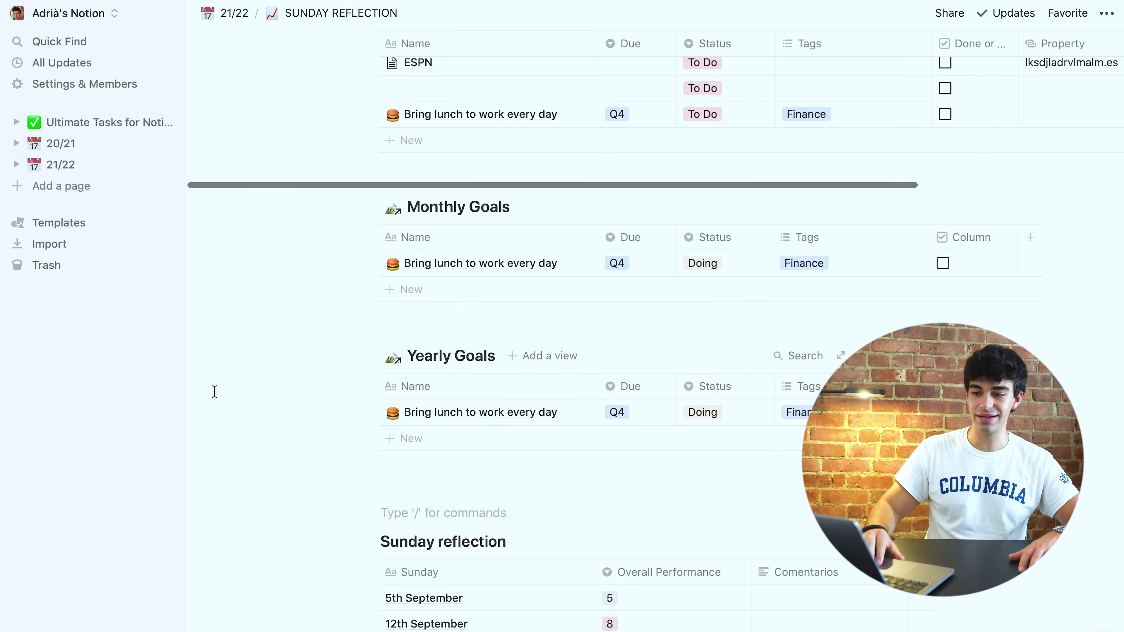
scroll(214, 391, up, 3)
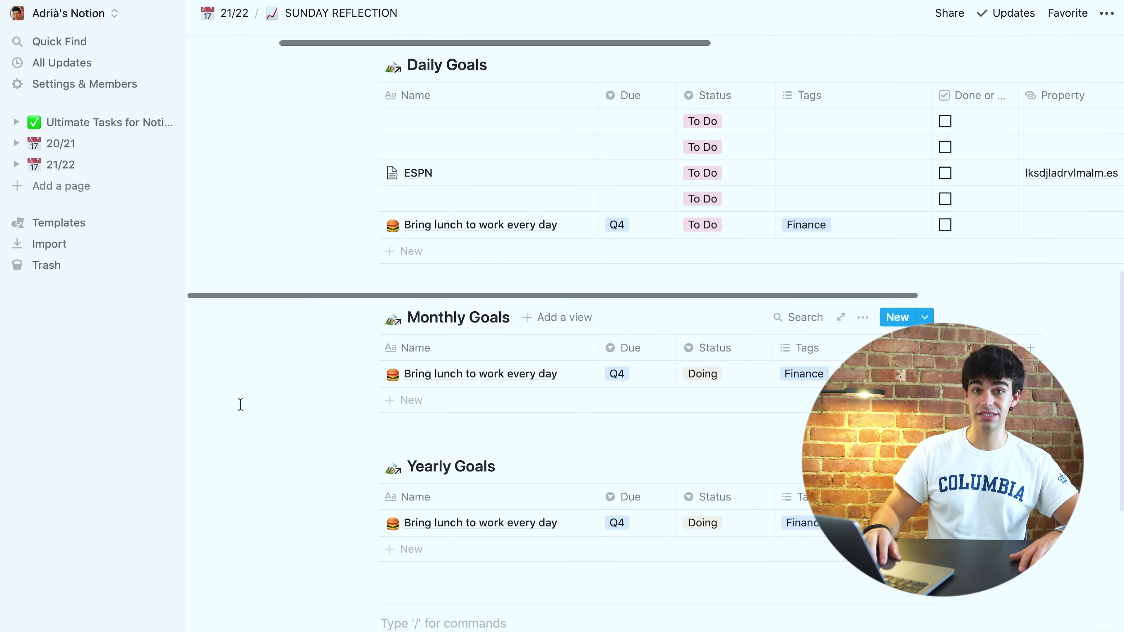
scroll(241, 404, up, 2)
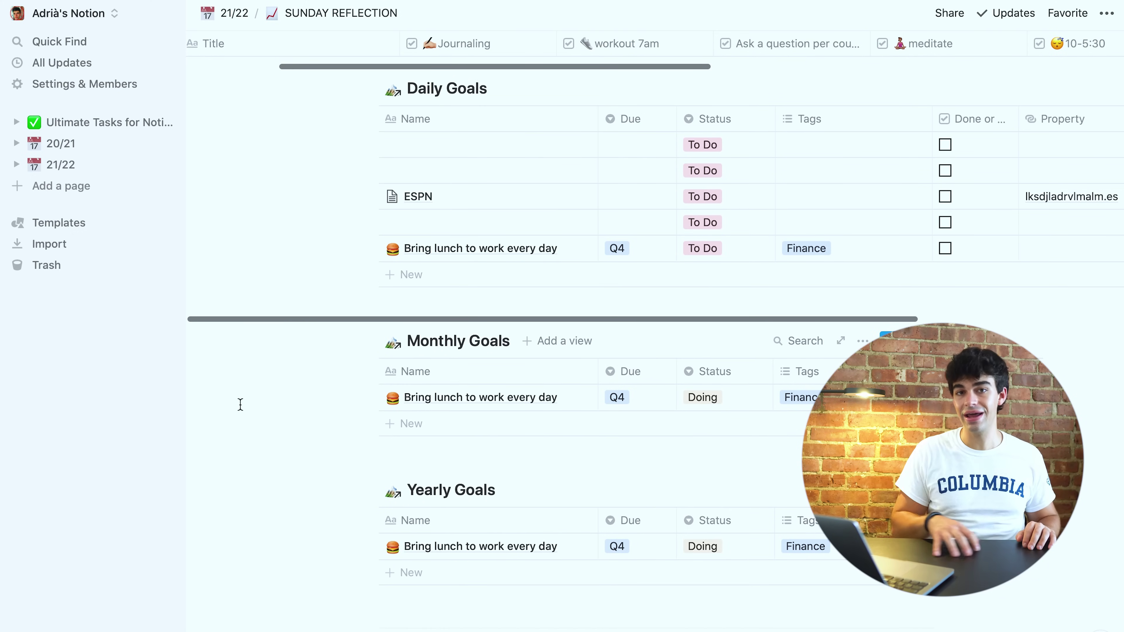
scroll(240, 404, up, 1)
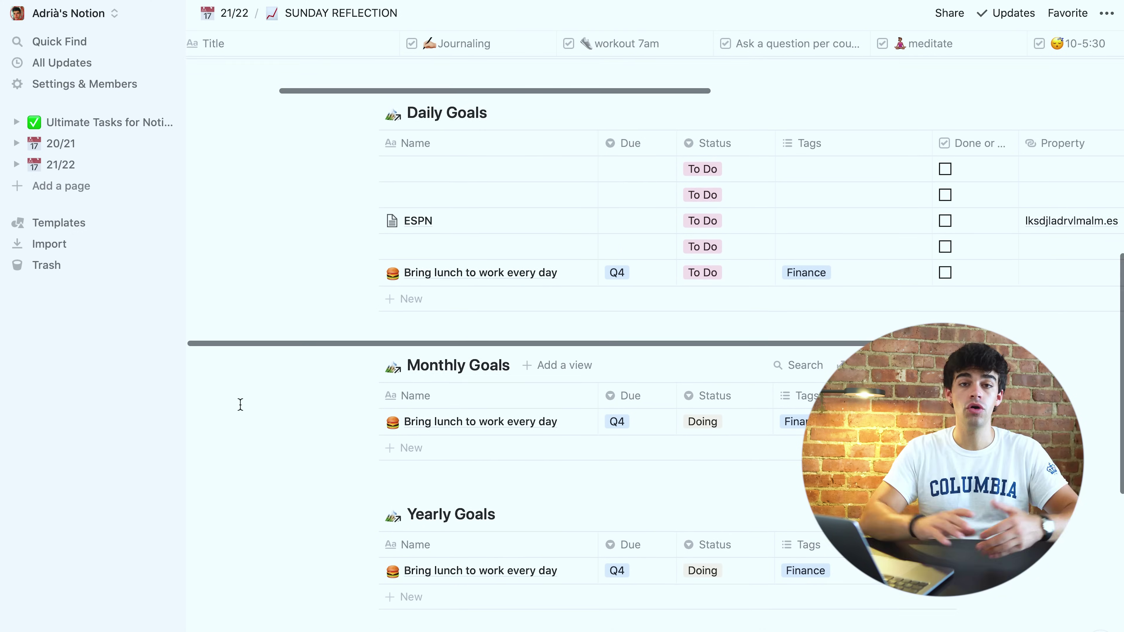
scroll(240, 404, up, 3)
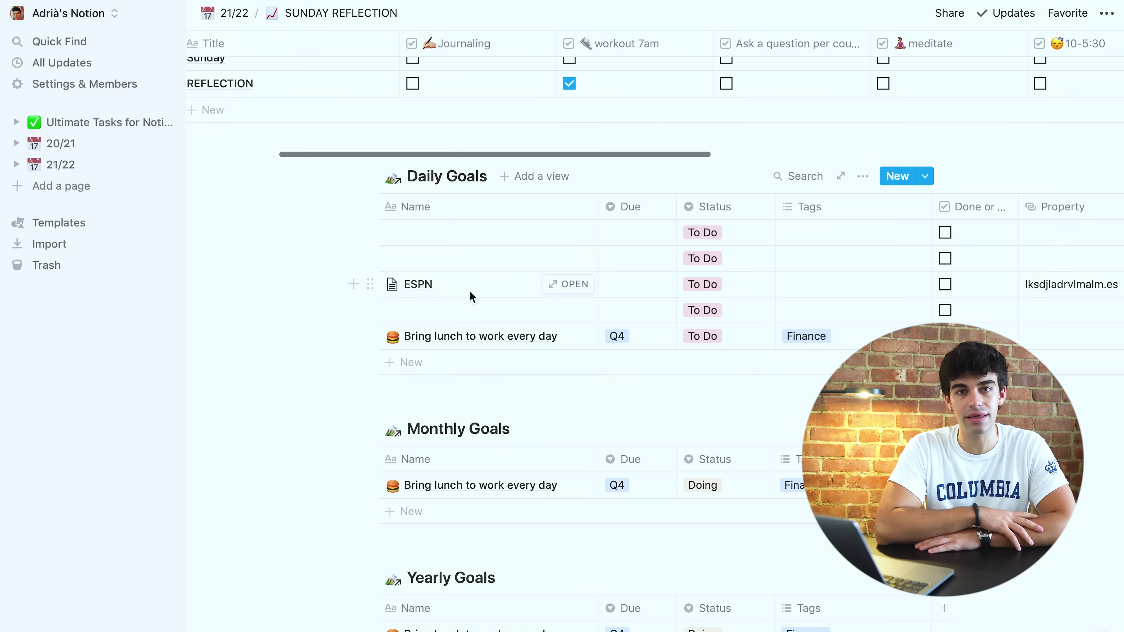
click(470, 292)
key(BackSpace)
key(BackSpace)
key(BackSpace)
key(BackSpace)
key(Escape)
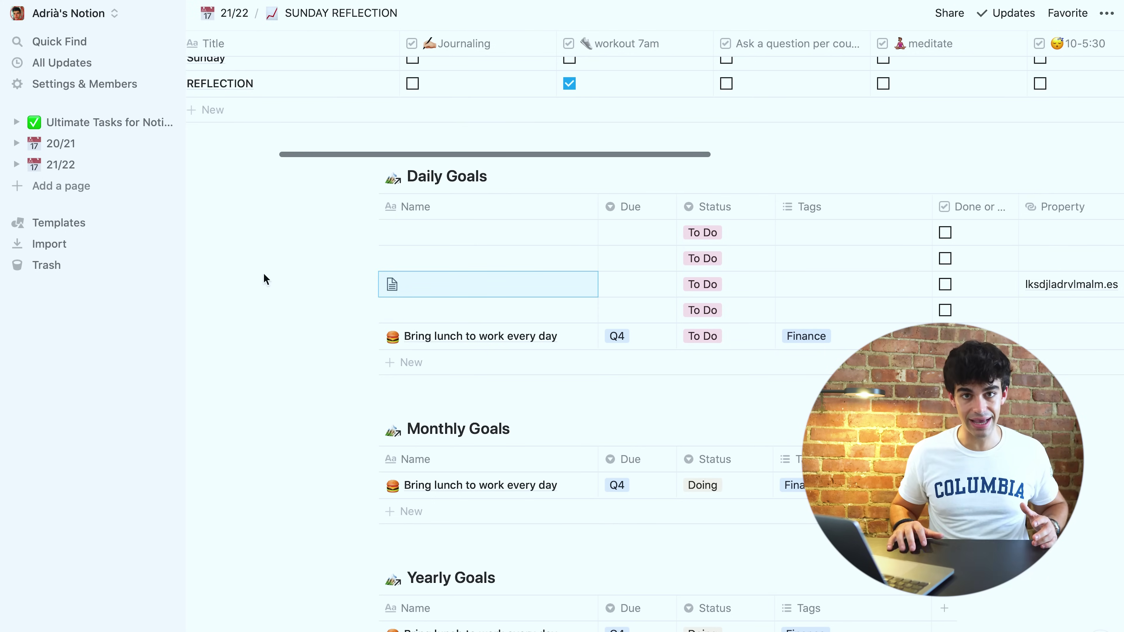
- Insert a linked database block in the empty line below the Sunday reflection table
scroll(316, 341, down, 3)
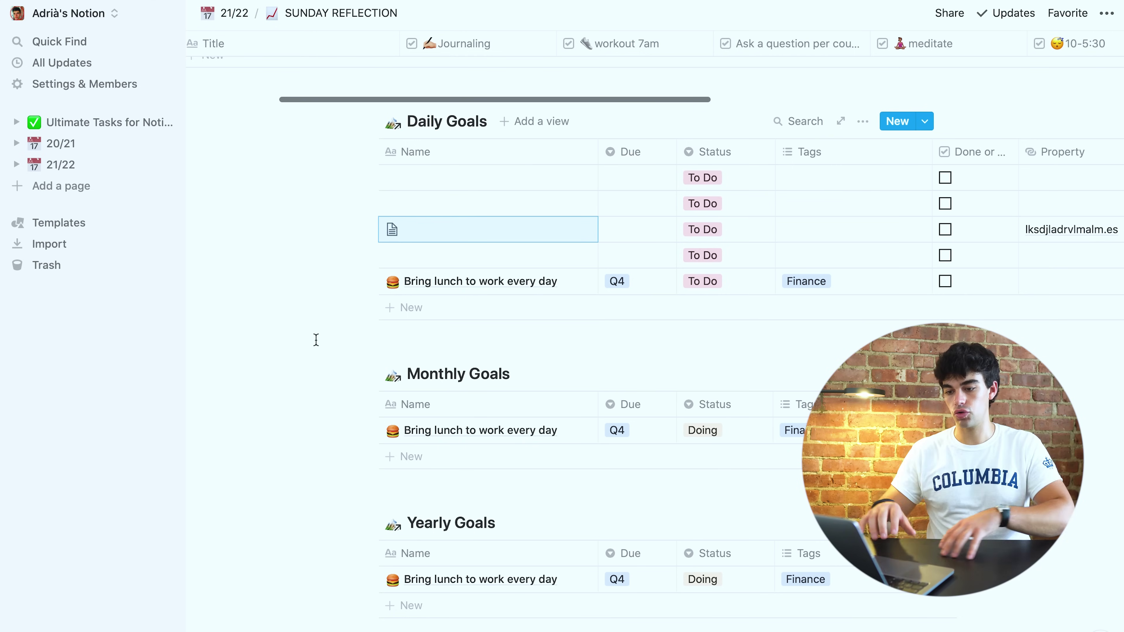
scroll(316, 340, down, 5)
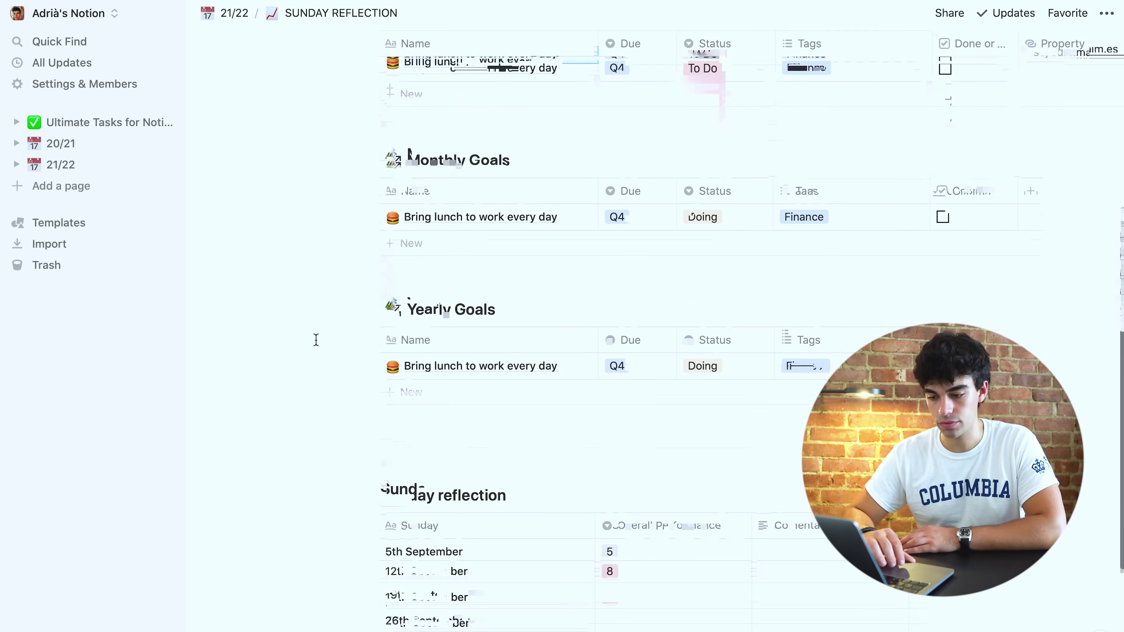
scroll(316, 340, down, 5)
click(389, 479)
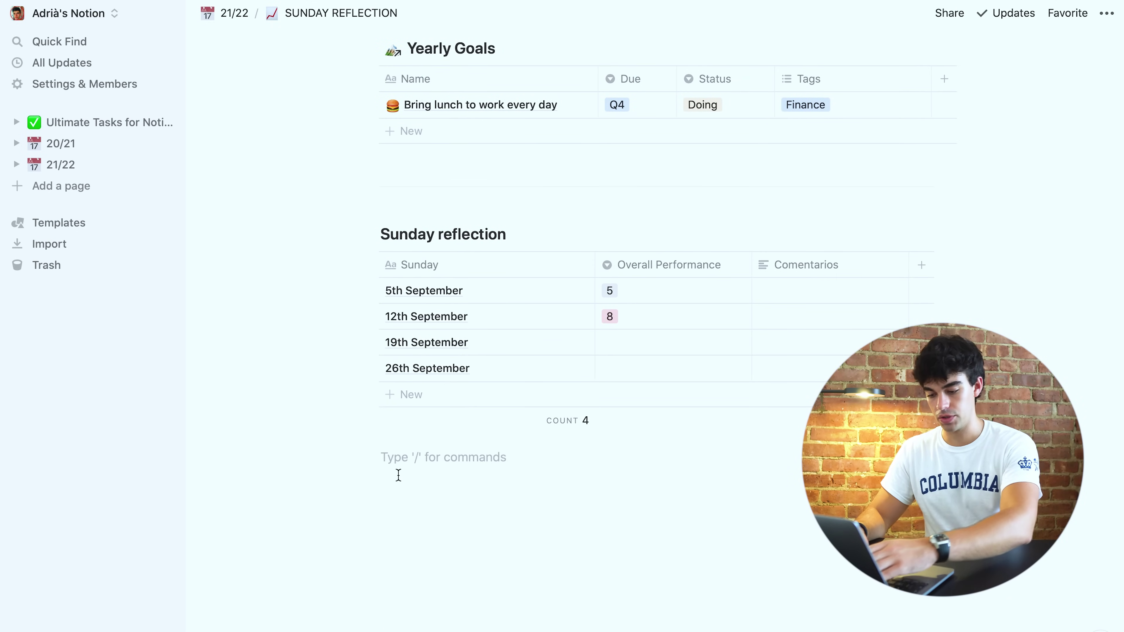
text(/)
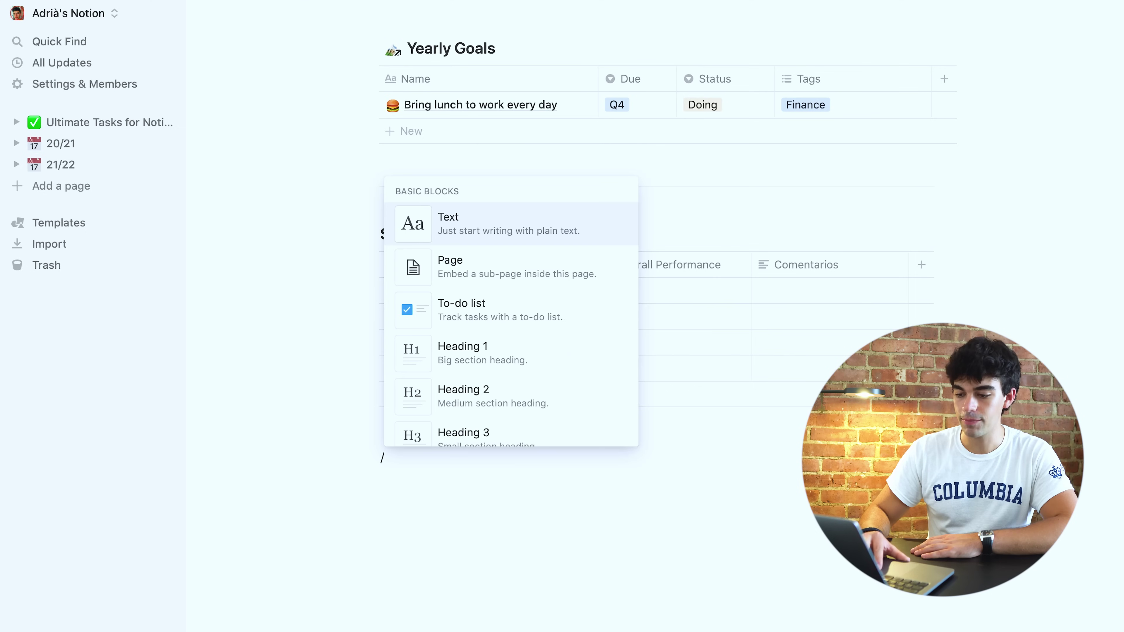
scroll(467, 352, down, 5)
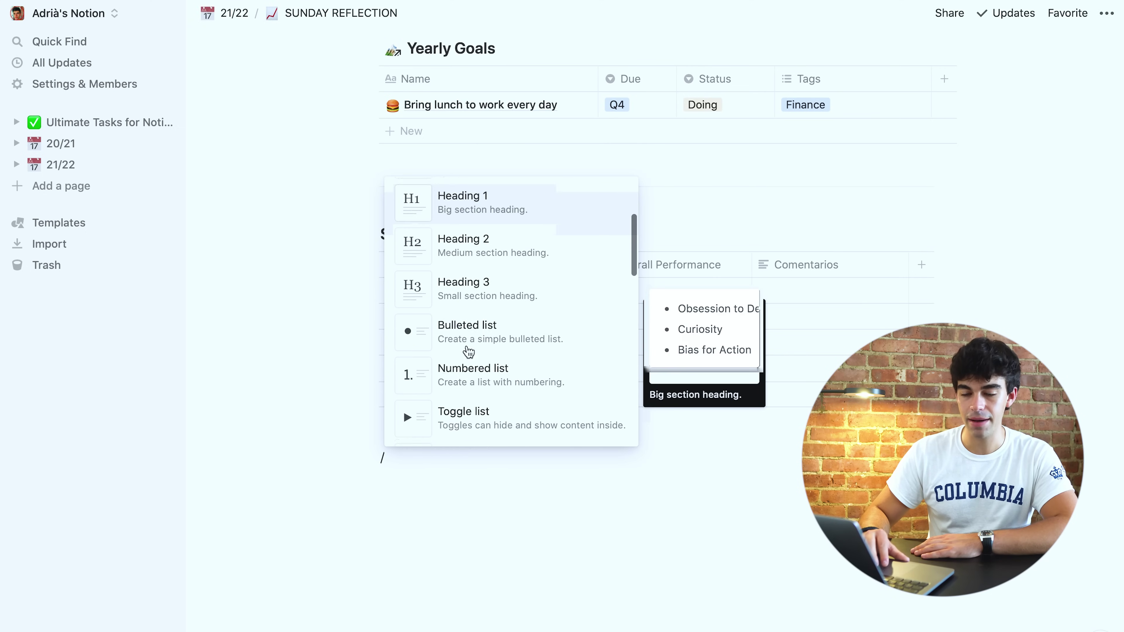
scroll(468, 352, down, 15)
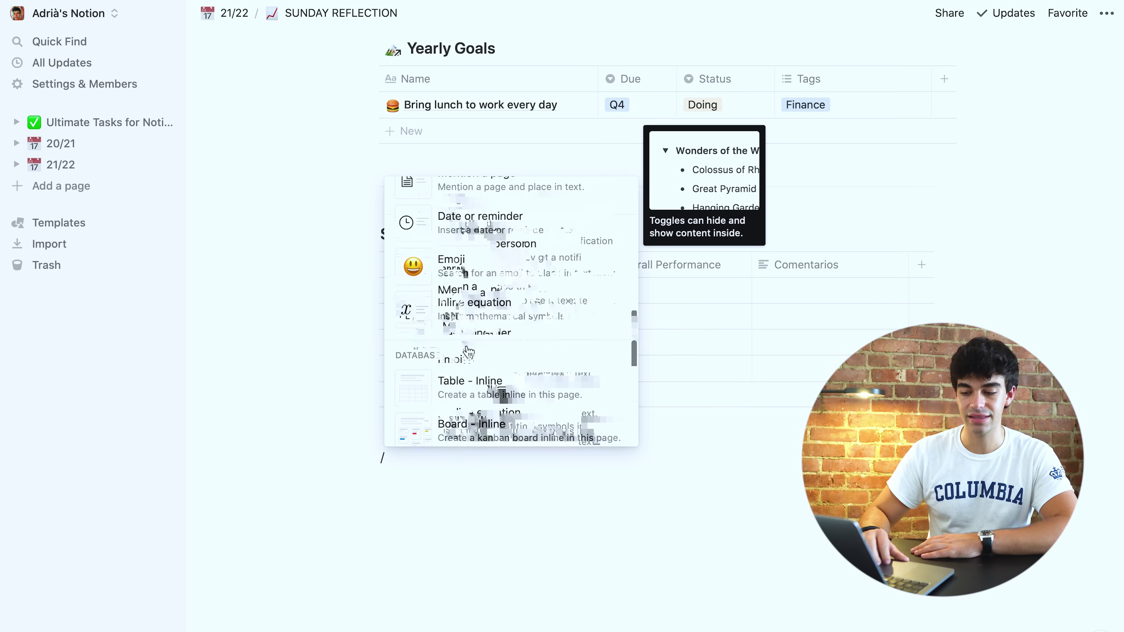
scroll(467, 352, down, 10)
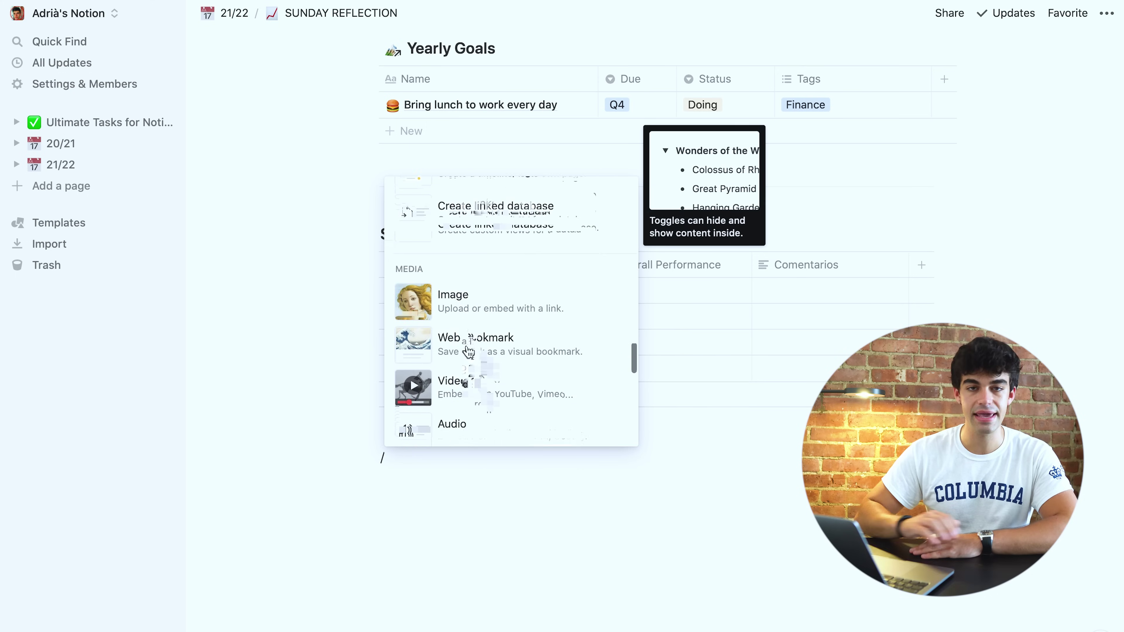
scroll(478, 266, up, 1)
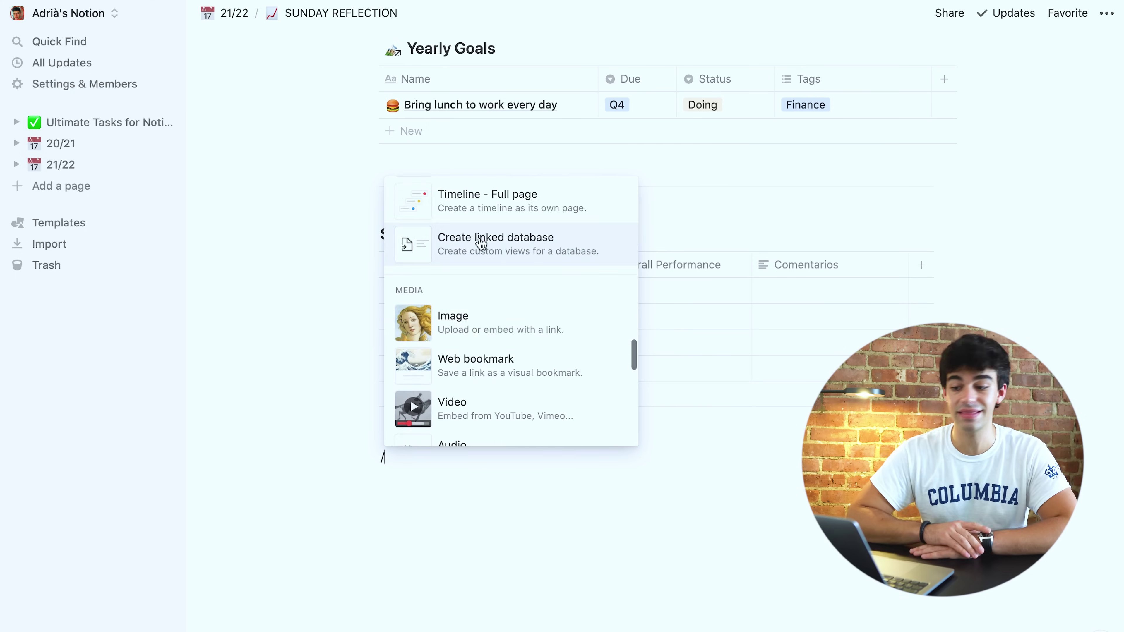
click(535, 242)
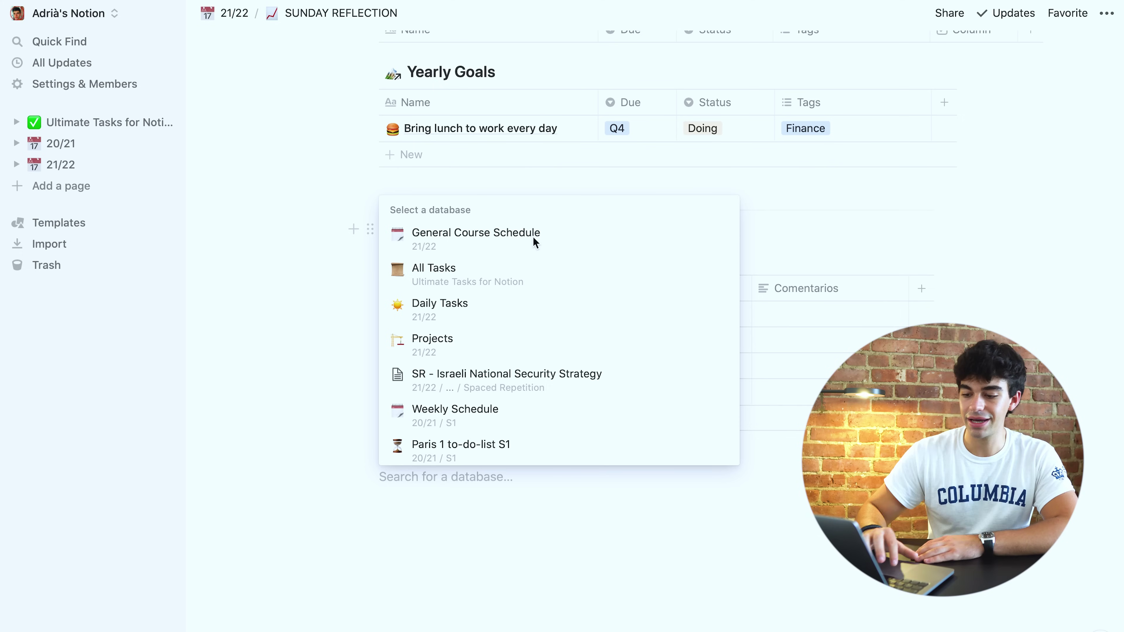
- Choose Reading List as the source of the linked database and look through its book entries
scroll(480, 354, down, 5)
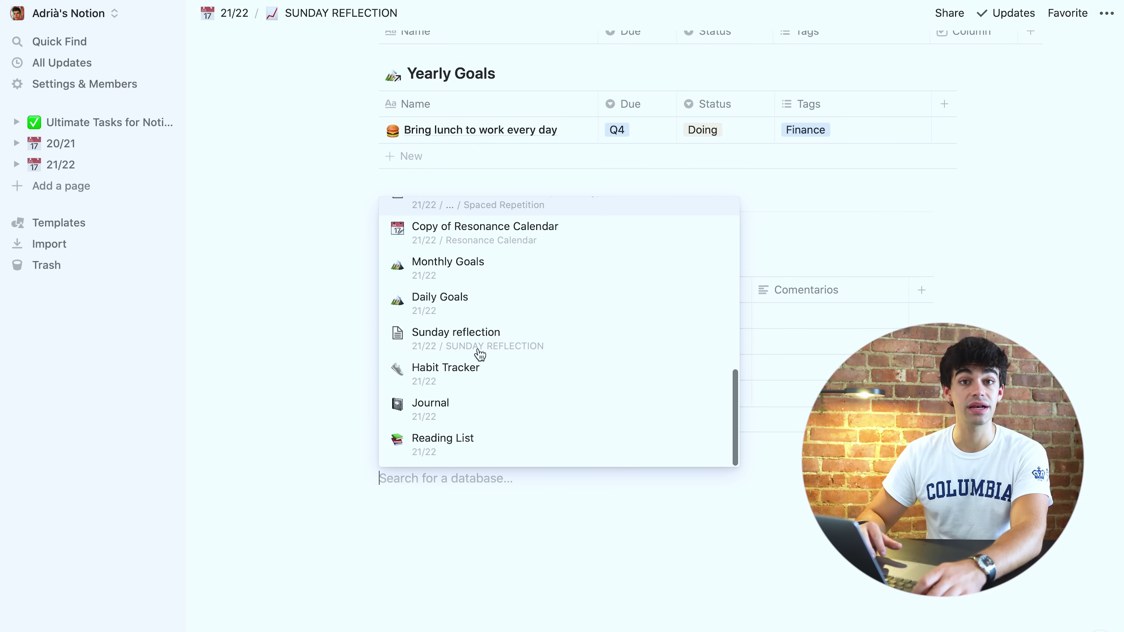
click(457, 449)
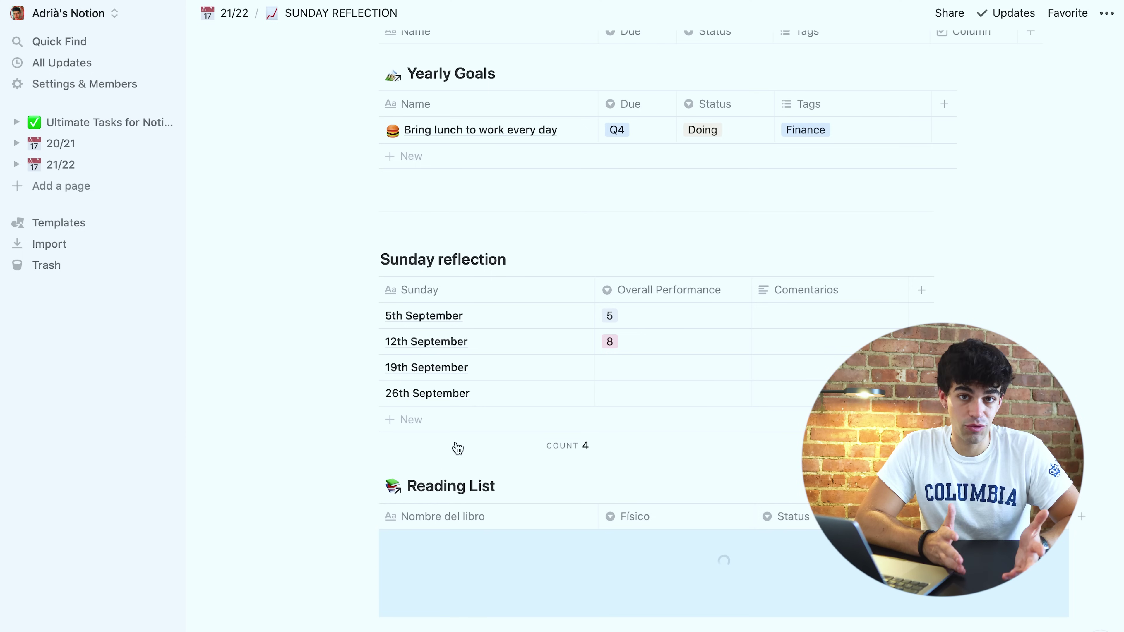
scroll(523, 593, down, 2)
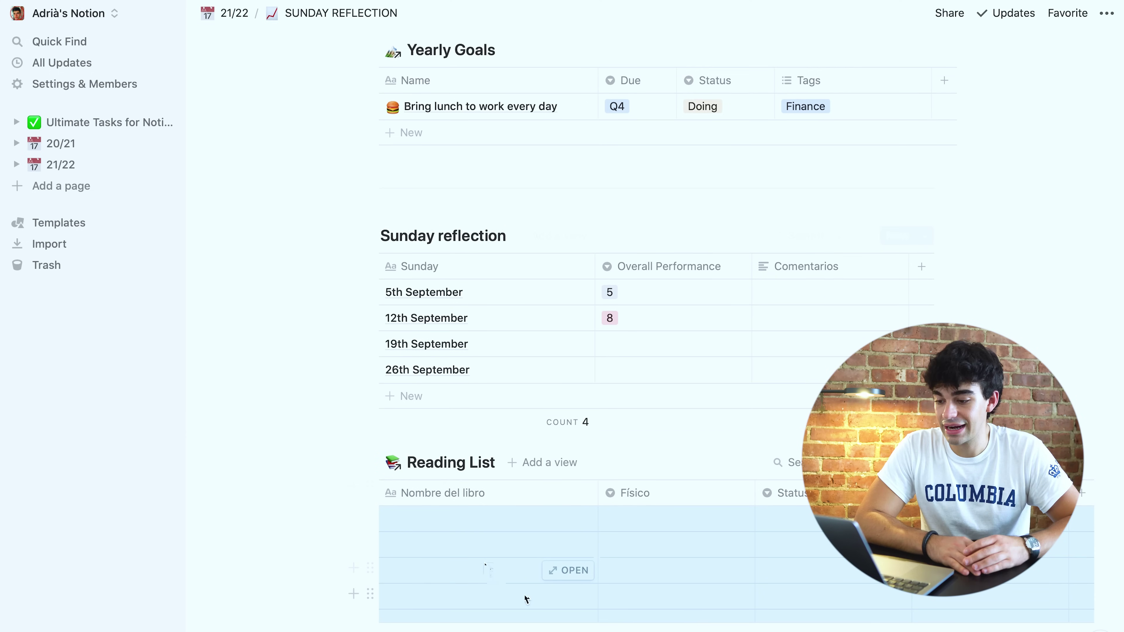
scroll(526, 599, down, 5)
scroll(484, 558, up, 3)
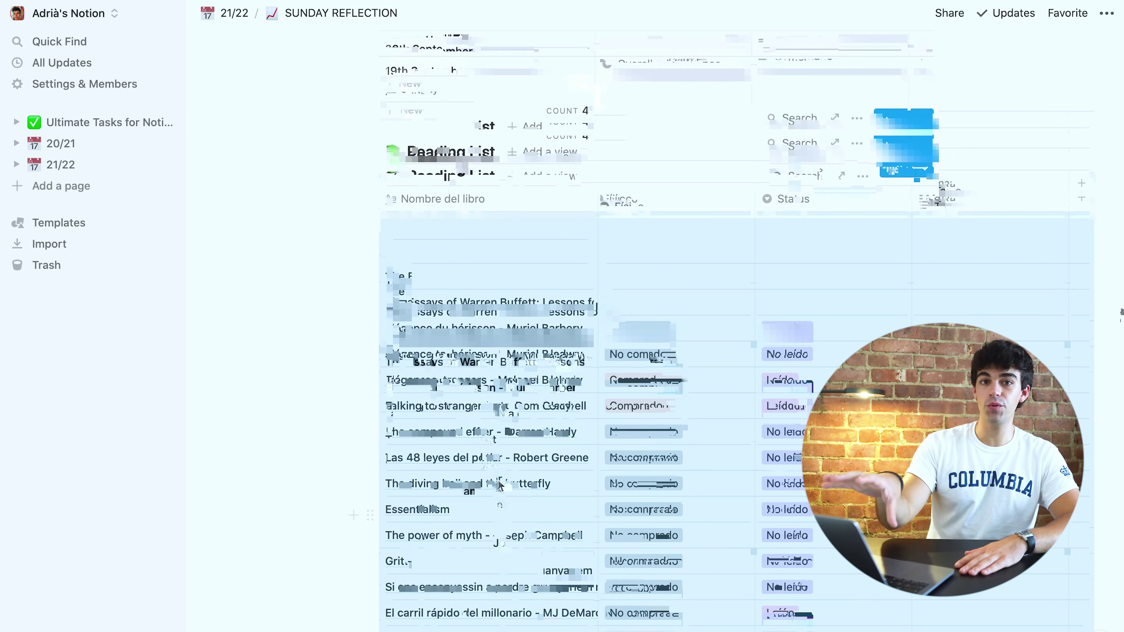
click(476, 322)
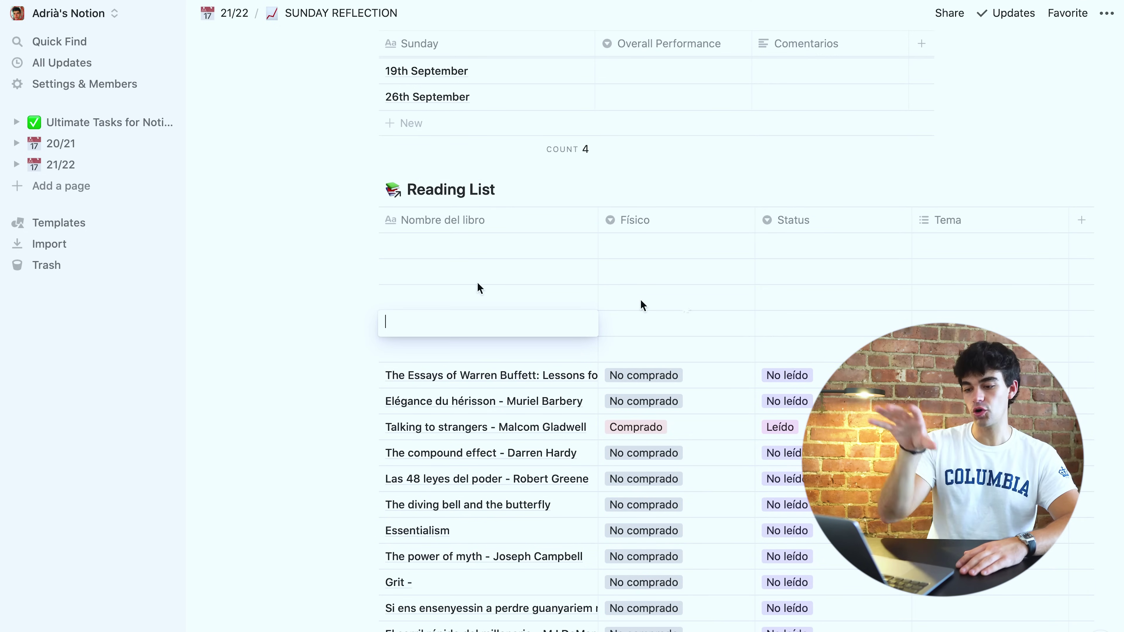
key(Escape)
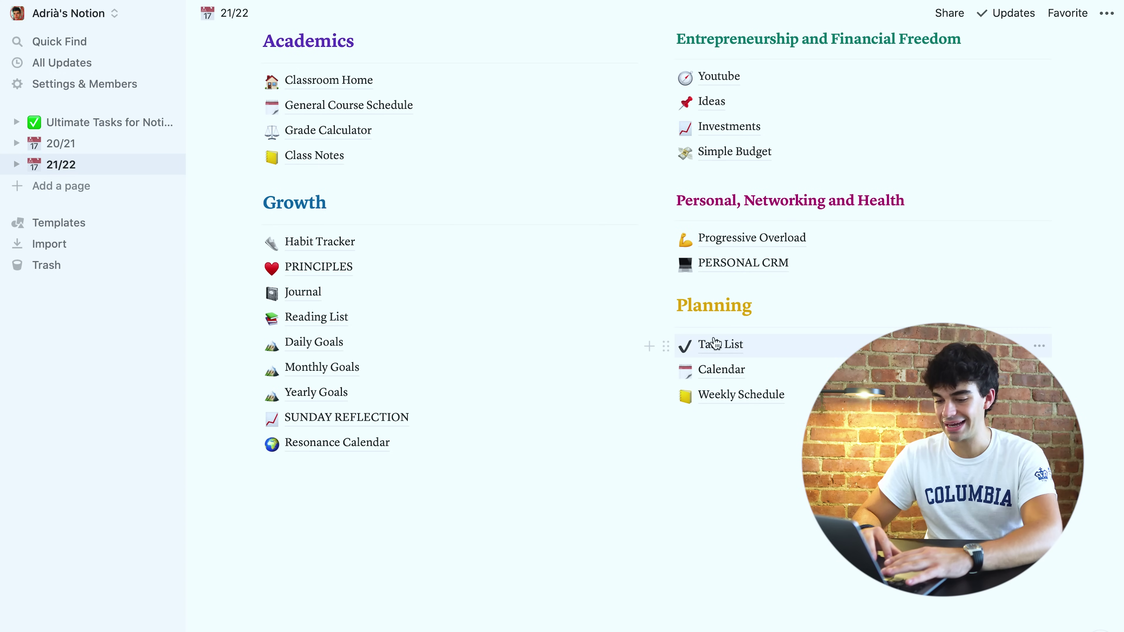
- Open the Task List page under Planning on the 21/22 page and look through its board columns and cards
click(740, 352)
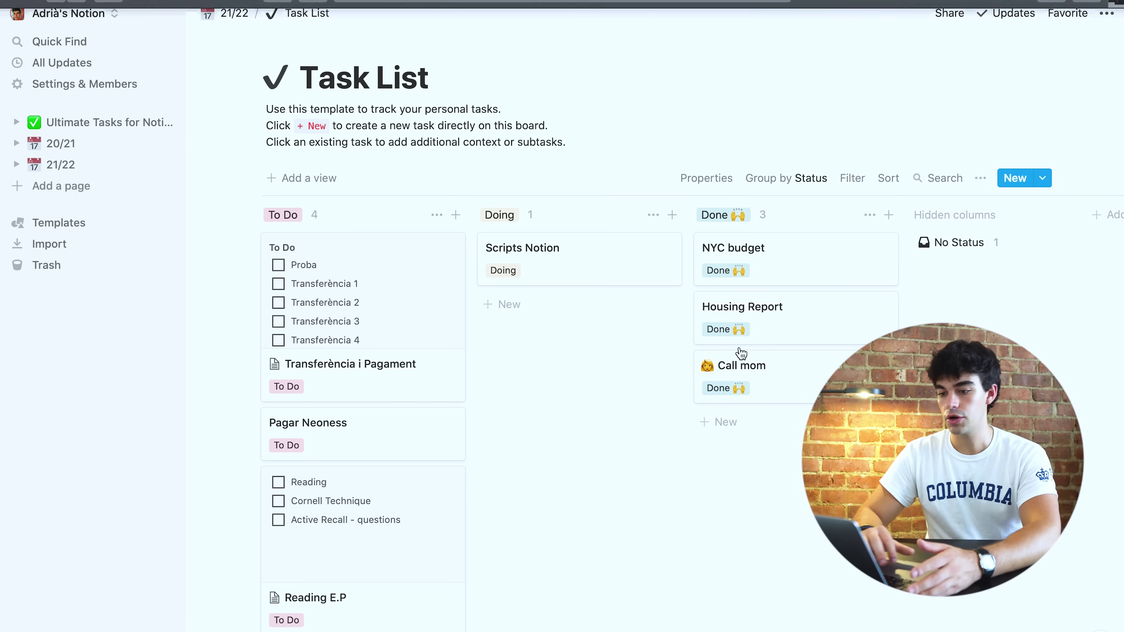
scroll(439, 401, down, 6)
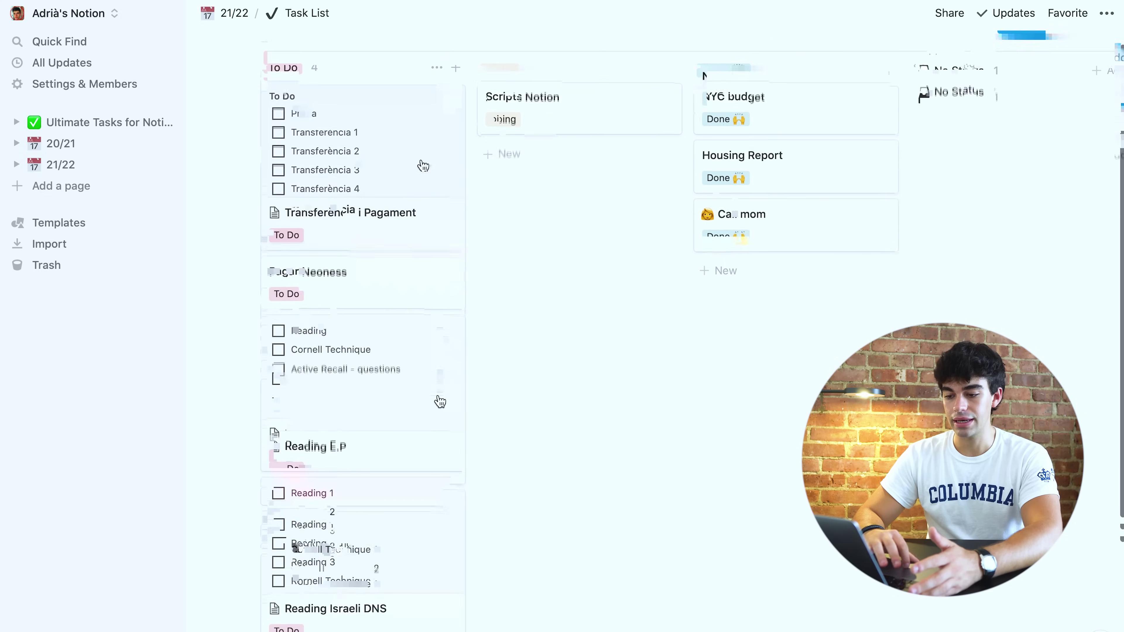
scroll(435, 352, up, 2)
scroll(435, 352, down, 3)
scroll(435, 351, up, 7)
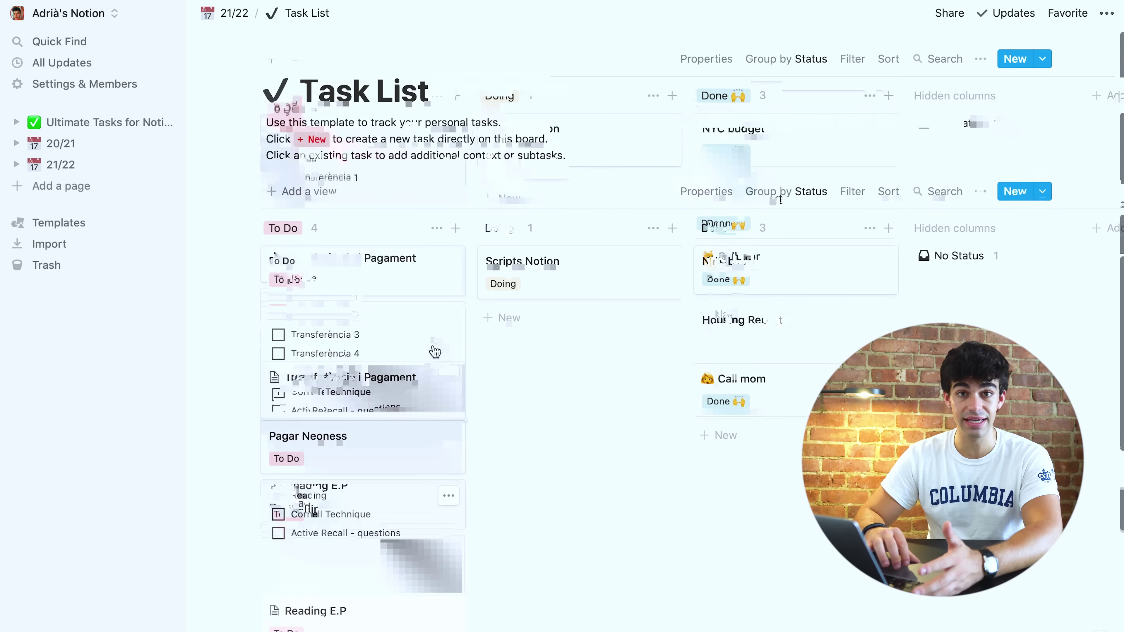
- Move the Transferència i Pagament card from To Do to Done and back to the Doing column
drag(403, 283, 777, 436)
drag(780, 436, 572, 319)
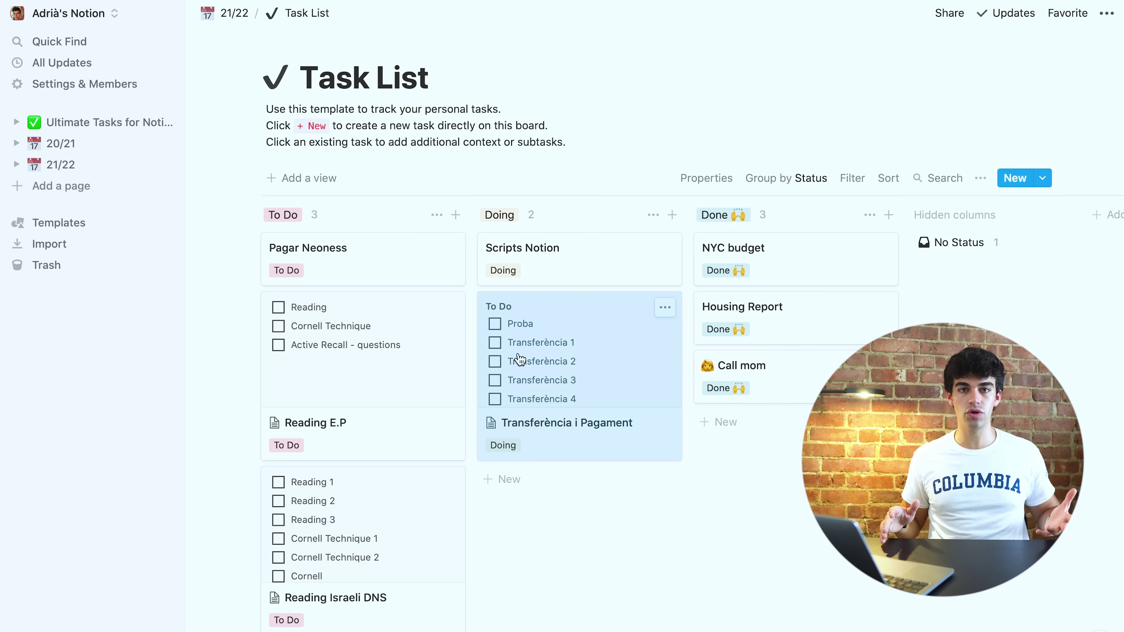
click(576, 522)
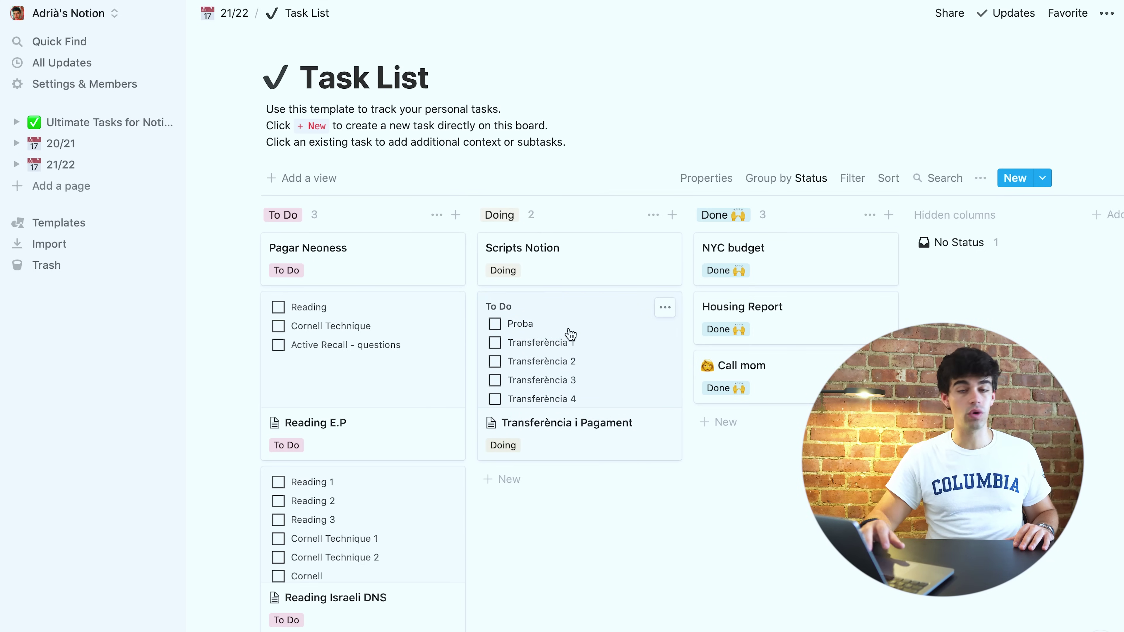
- Examine the properties and to-do items inside the Transferència i Pagament card, and check the board view's property settings
click(573, 348)
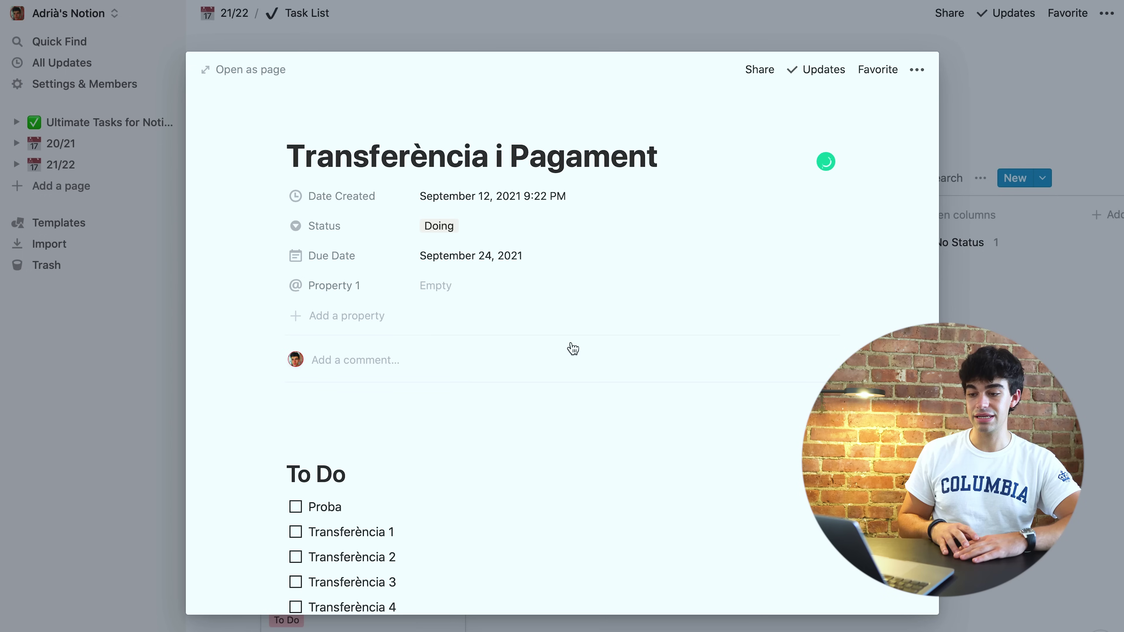
scroll(573, 348, down, 3)
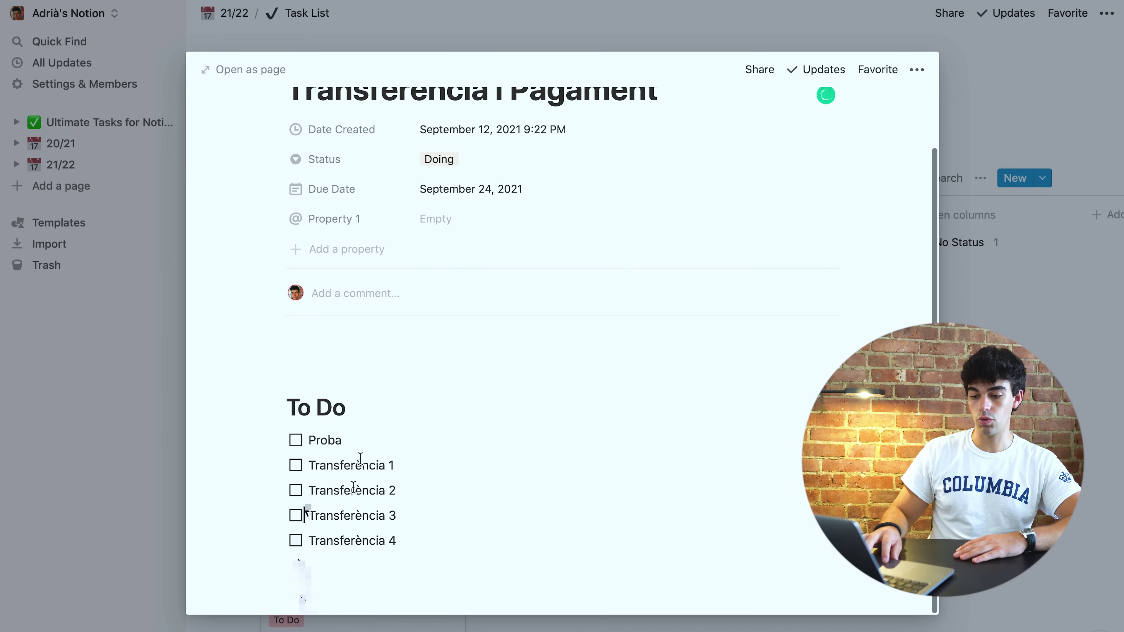
scroll(366, 476, up, 3)
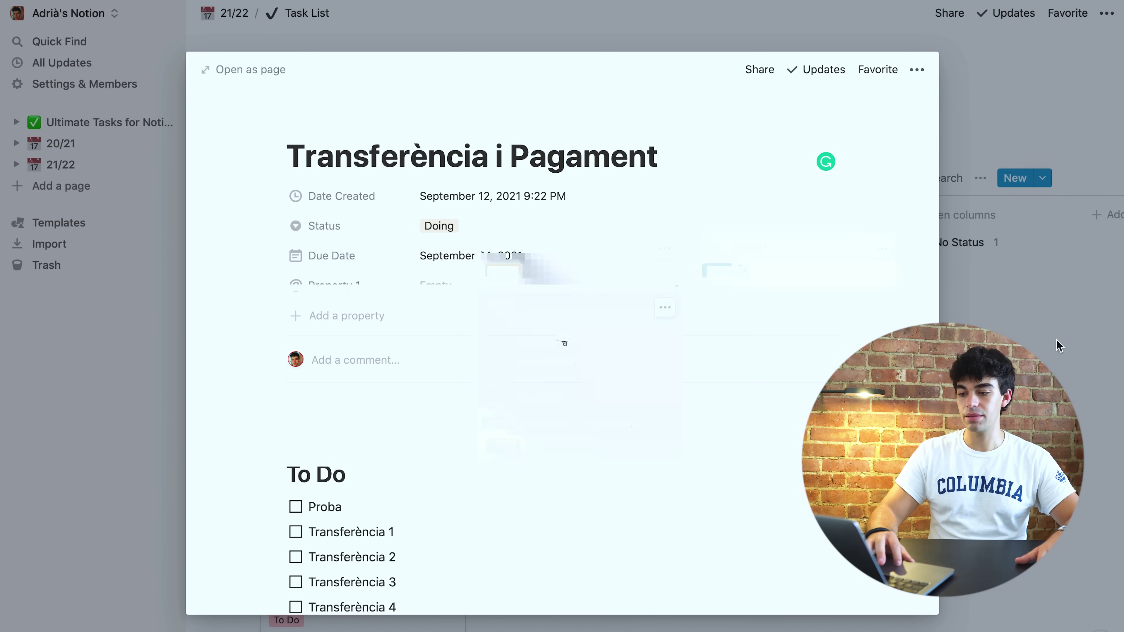
key(Escape)
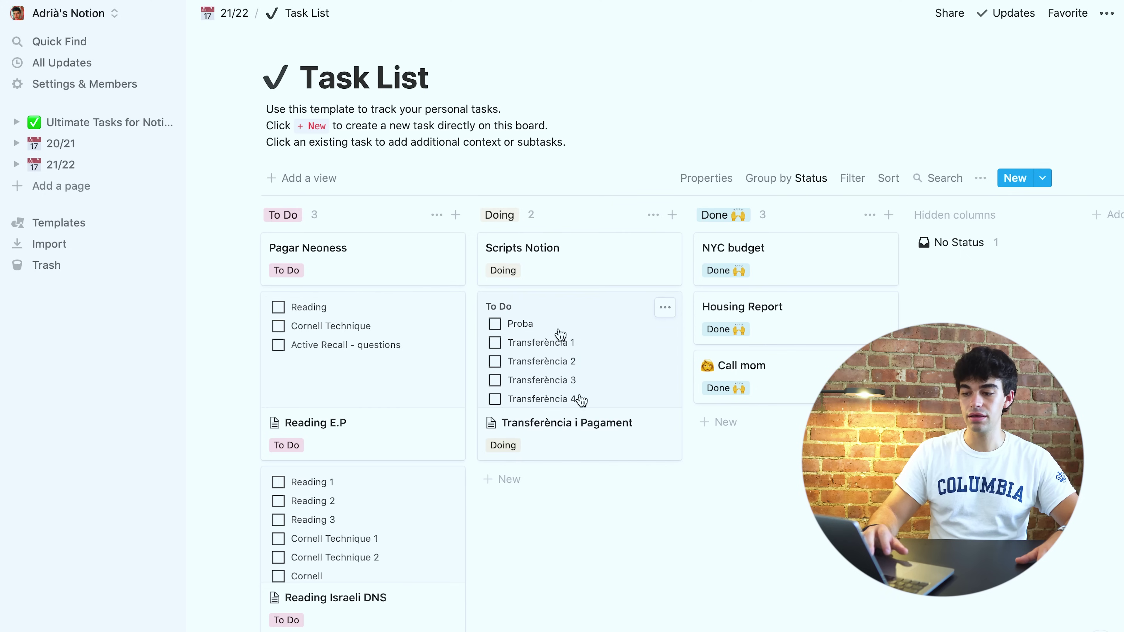
click(704, 179)
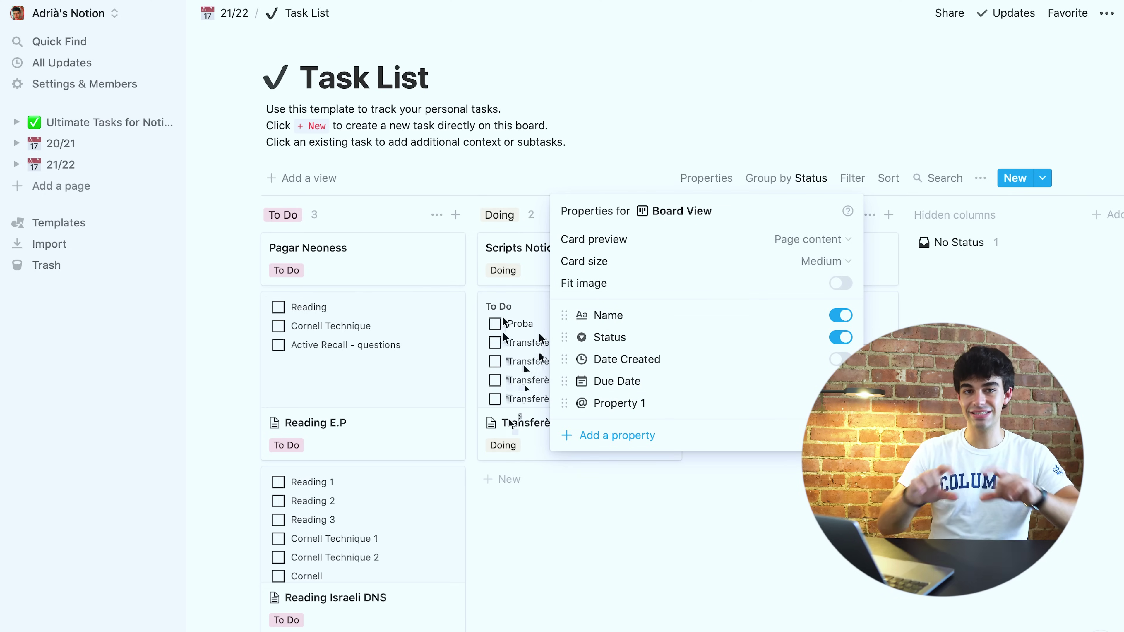
click(538, 571)
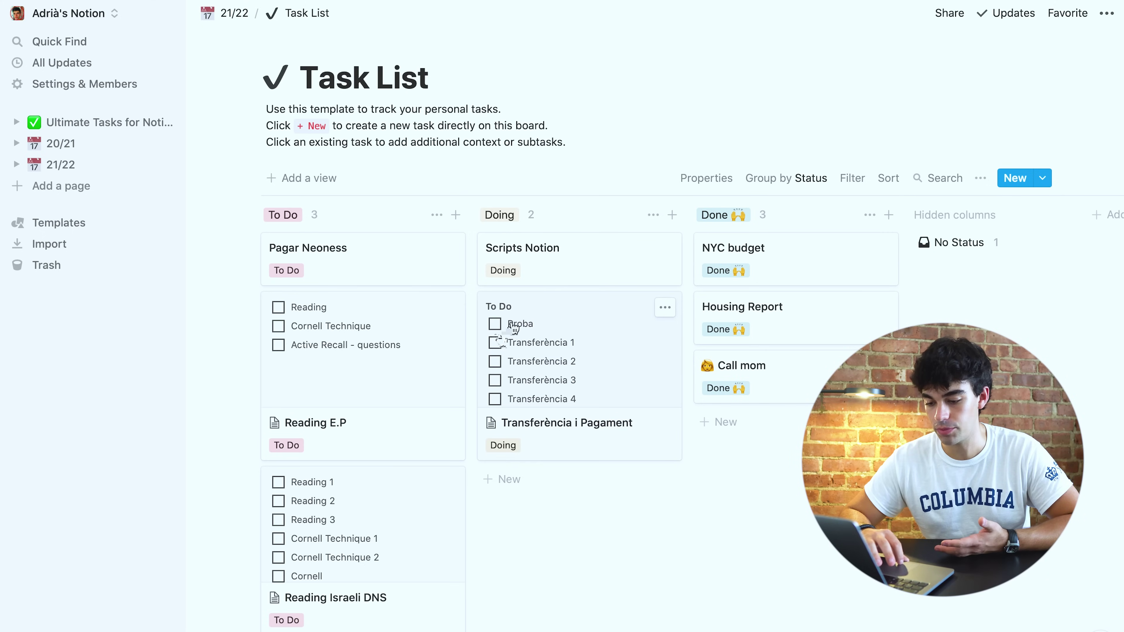
- Tick Proba and Transferència 1 inside the Transferència i Pagament card and move the card to the Done column
click(505, 316)
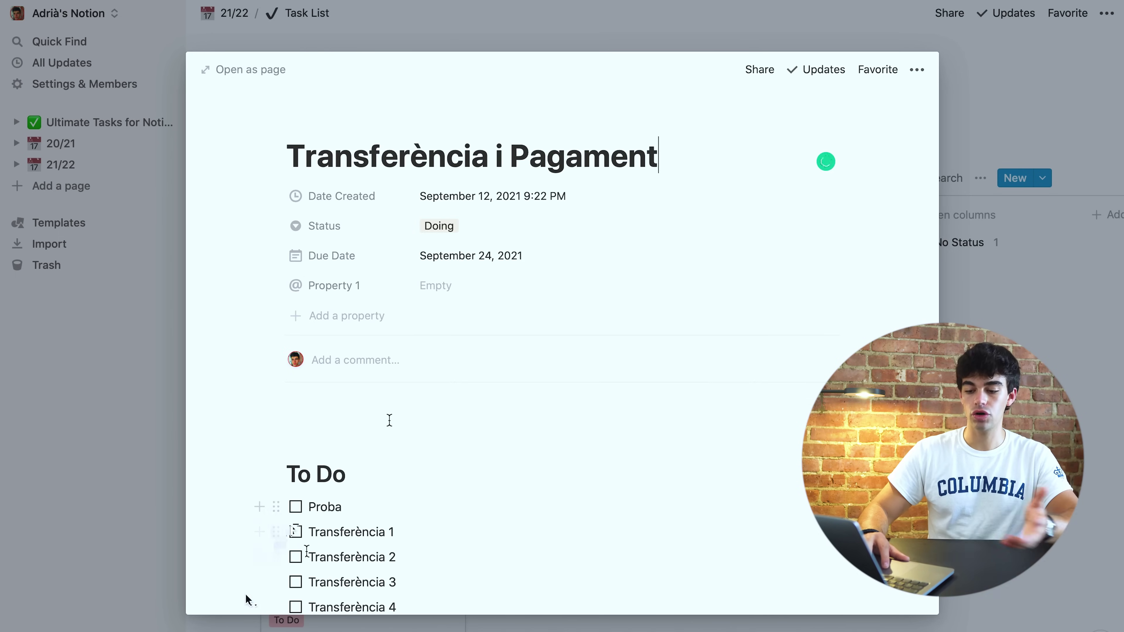
click(296, 507)
click(295, 531)
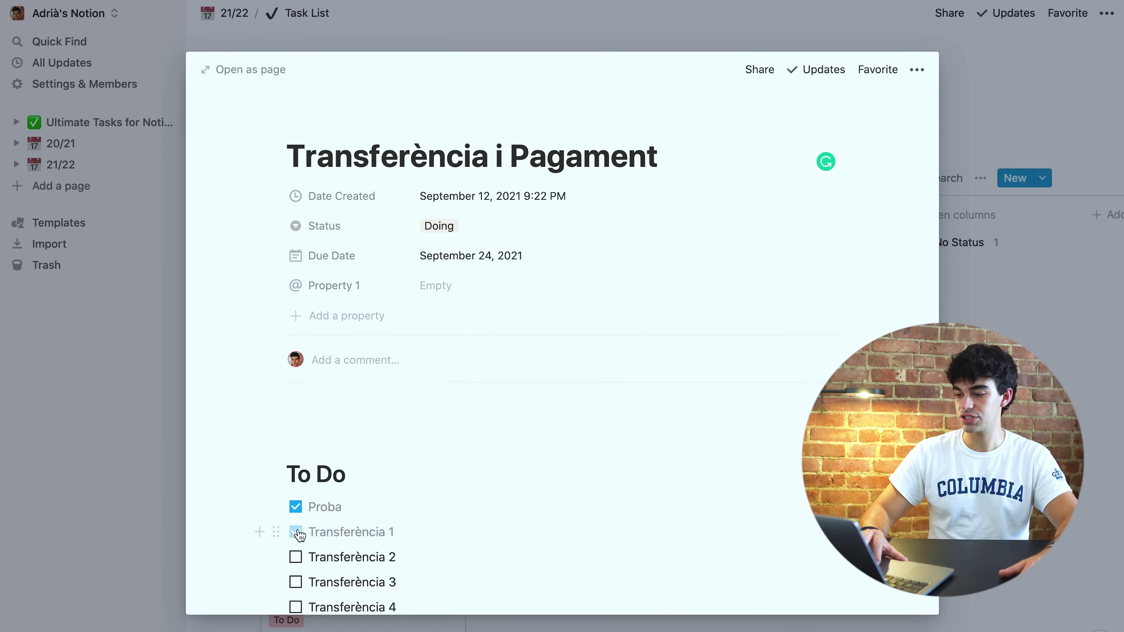
key(Escape)
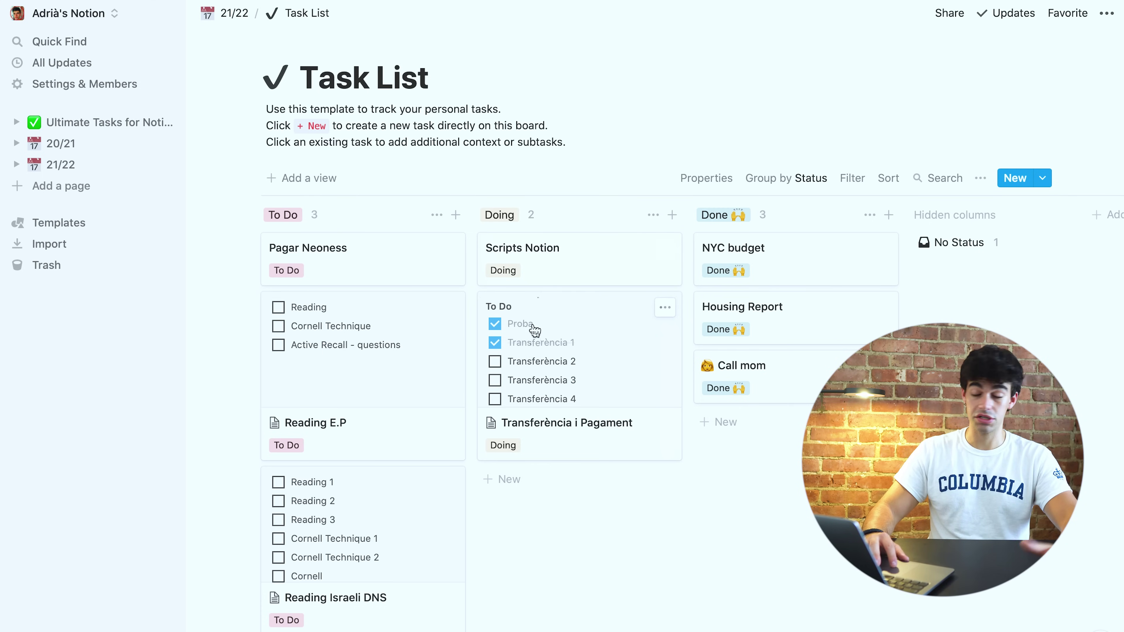
drag(534, 340, 777, 442)
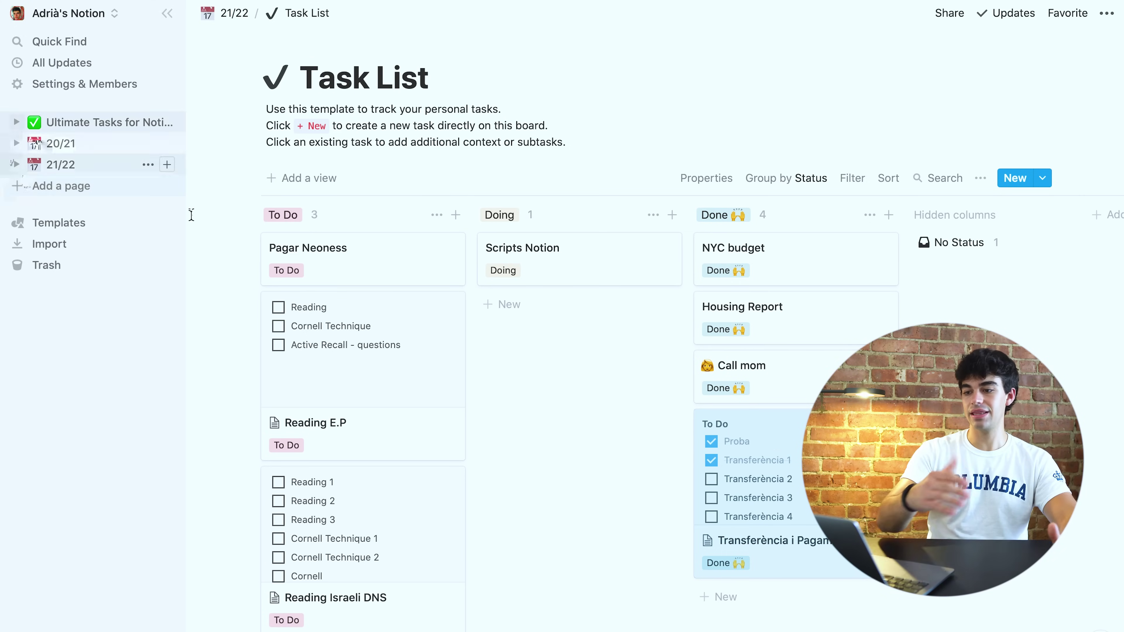
- Add a new top-level page from the Personal template Task List
click(51, 186)
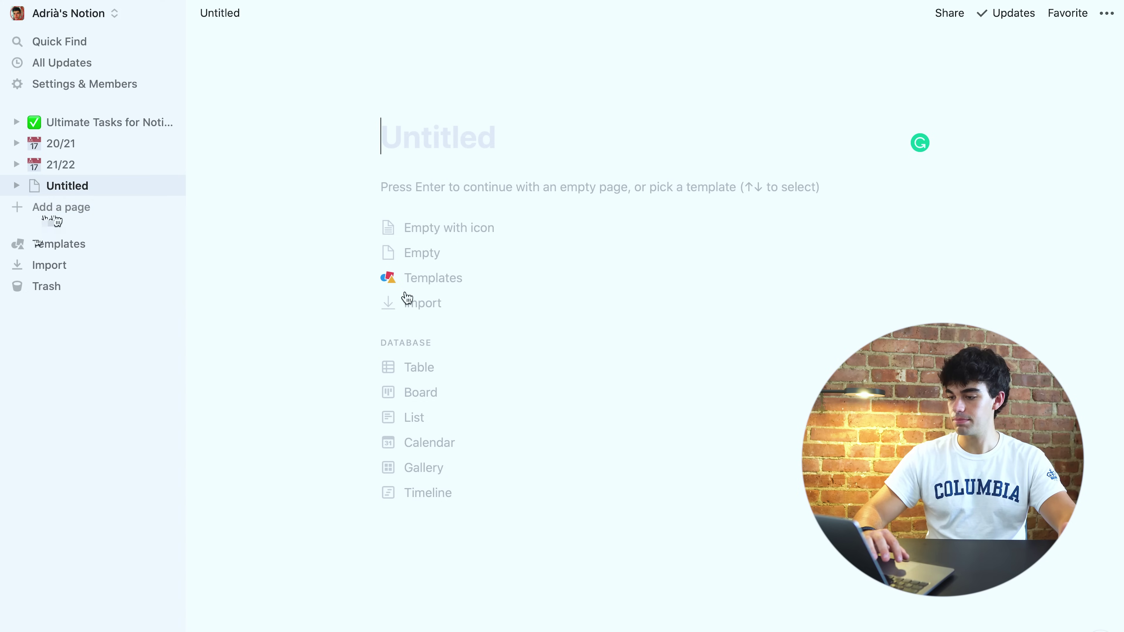
click(418, 285)
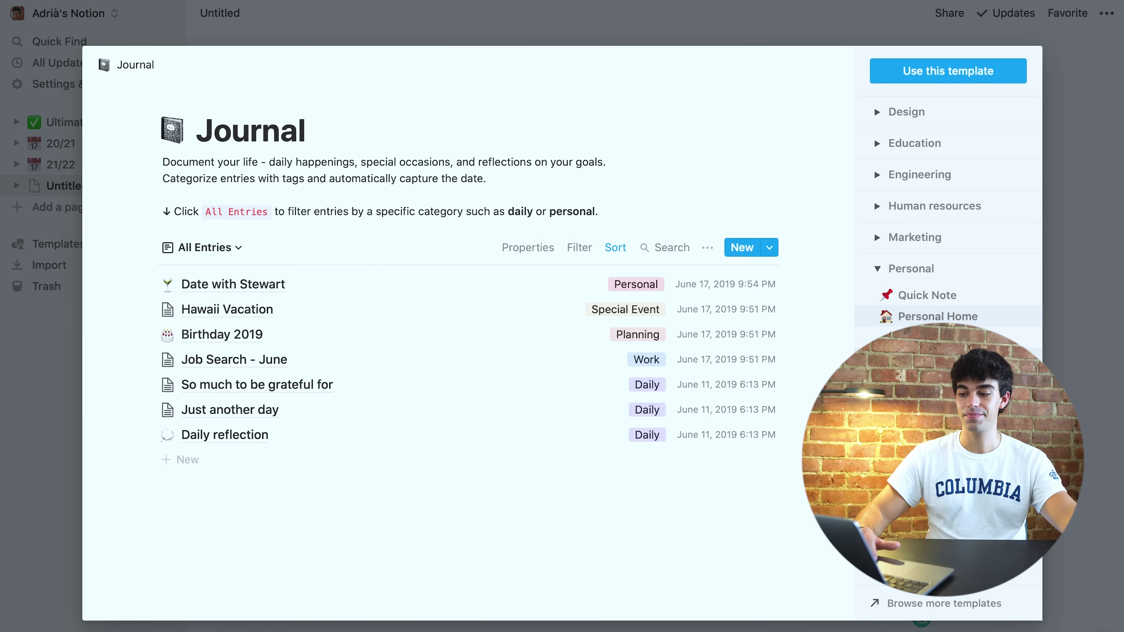
click(879, 341)
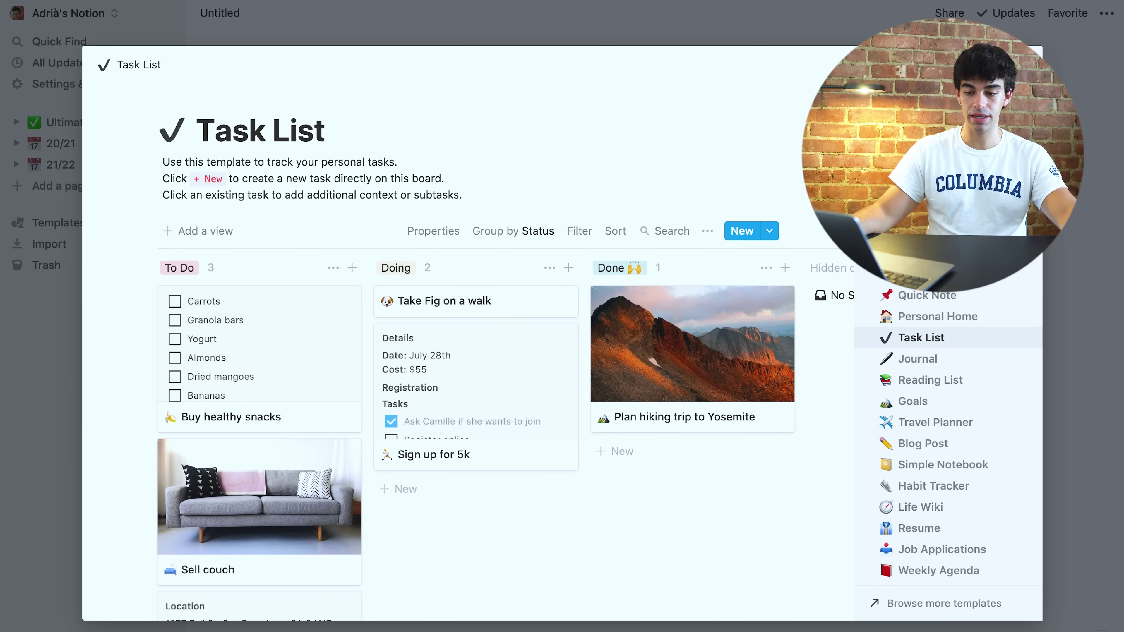
click(1004, 65)
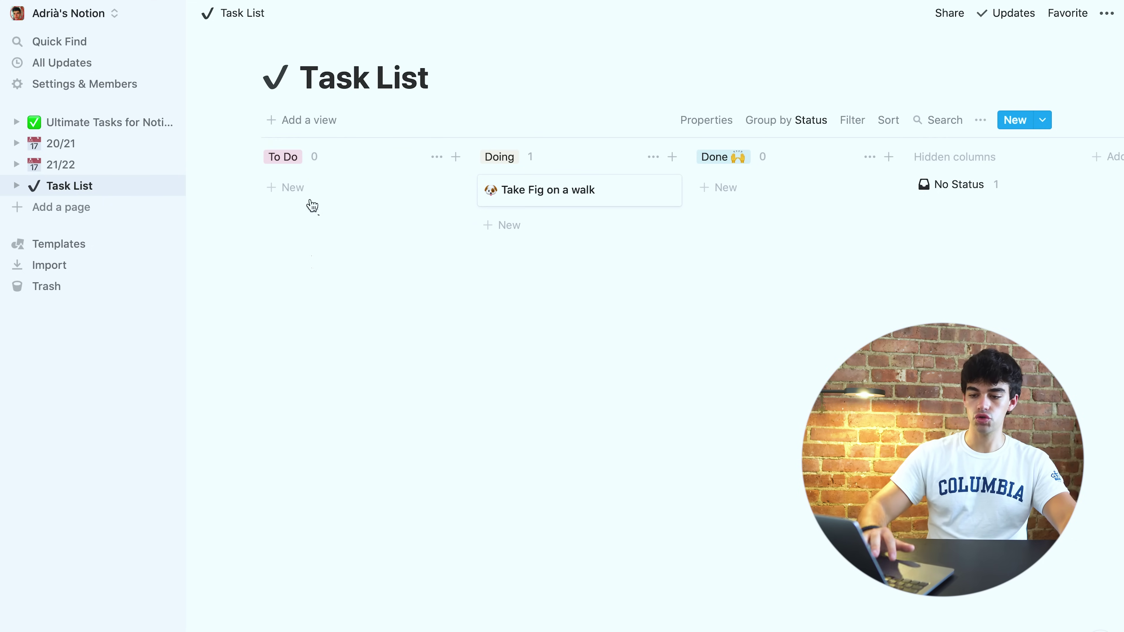
- Add a card named "lglgi" to the To Do column of the new Task List and open it
click(300, 195)
text(Igg)
key(Escape)
click(339, 378)
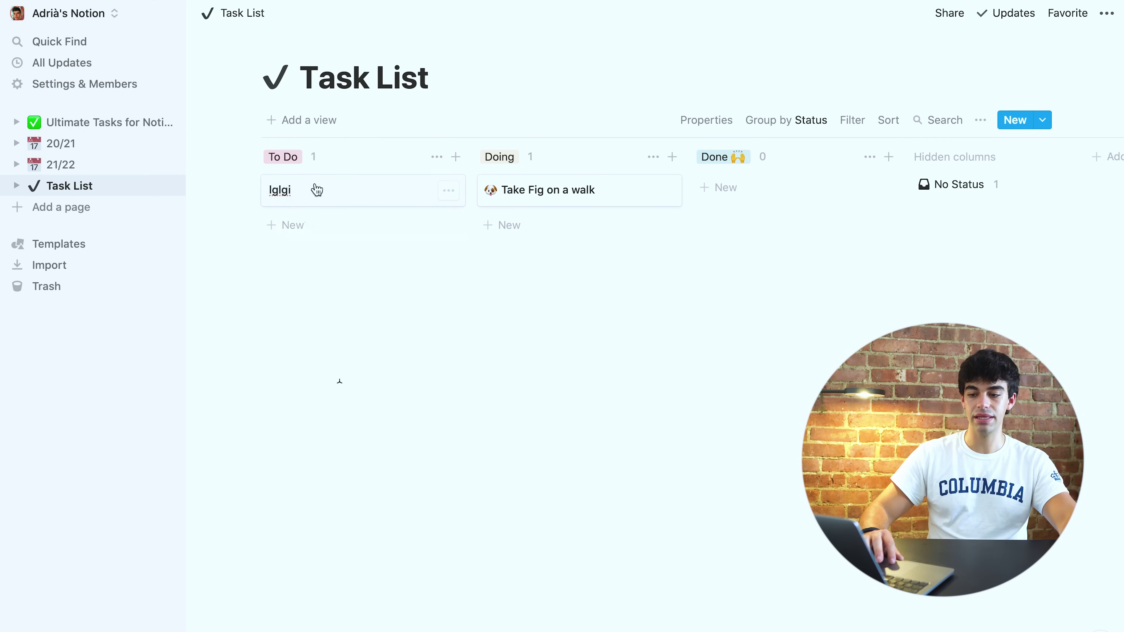
click(328, 192)
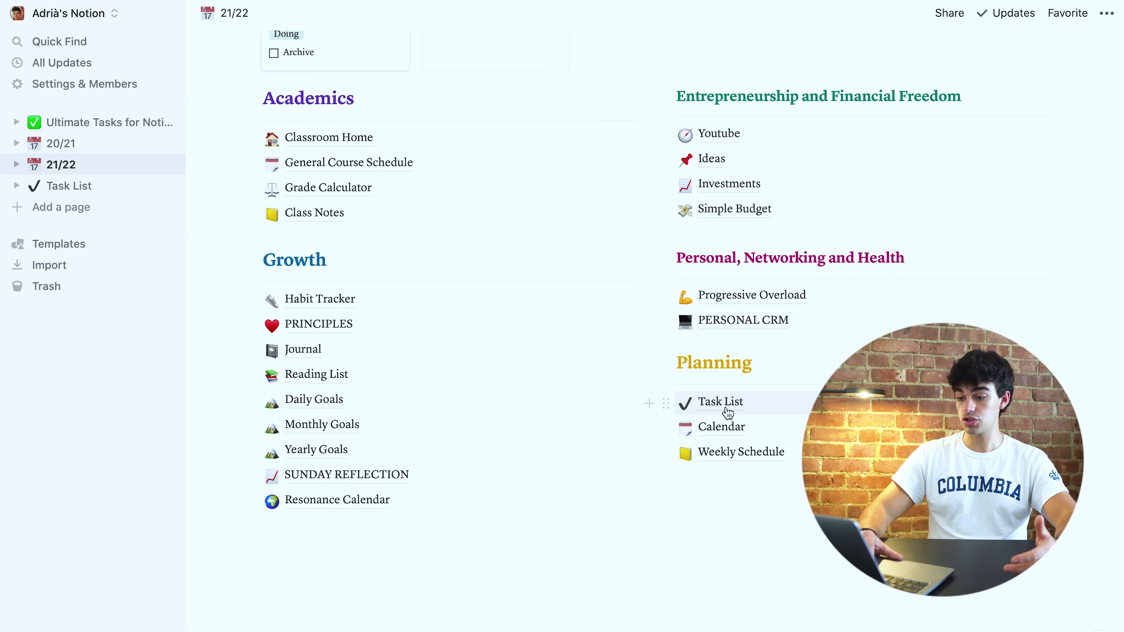
- Open the Task List page listed under Planning on 21/22 and add a Table view to its database
click(721, 402)
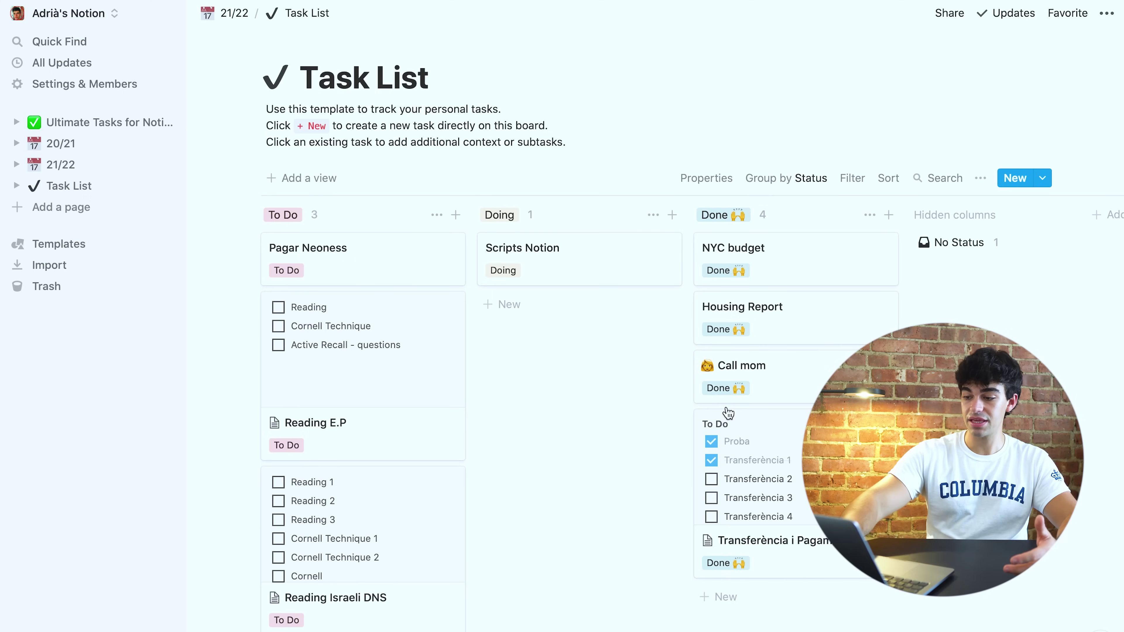
click(315, 183)
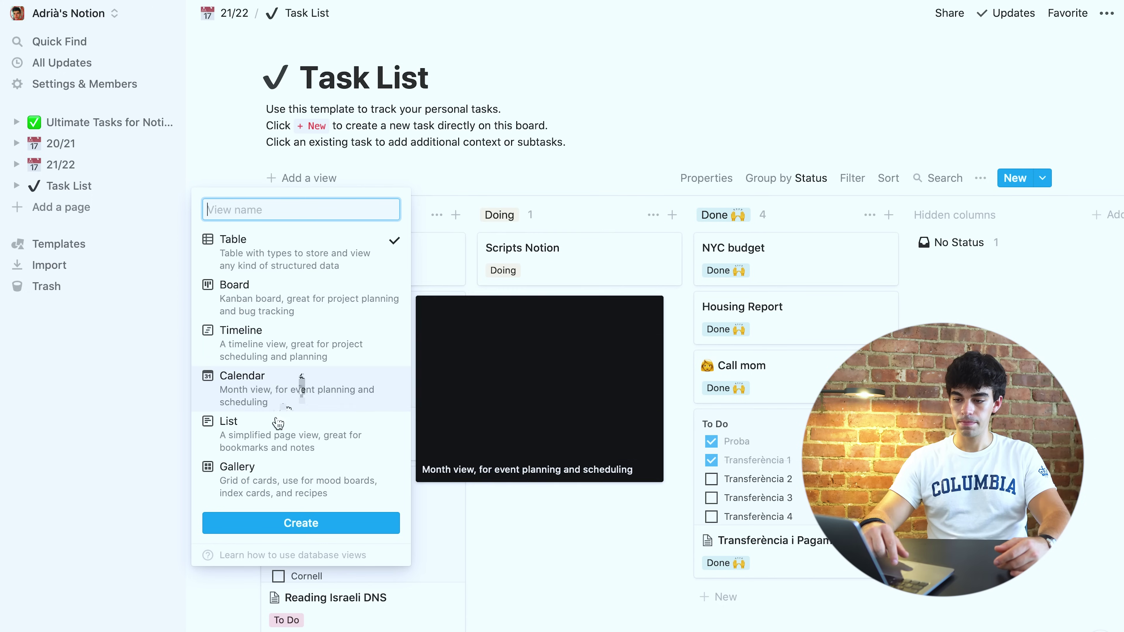
click(291, 261)
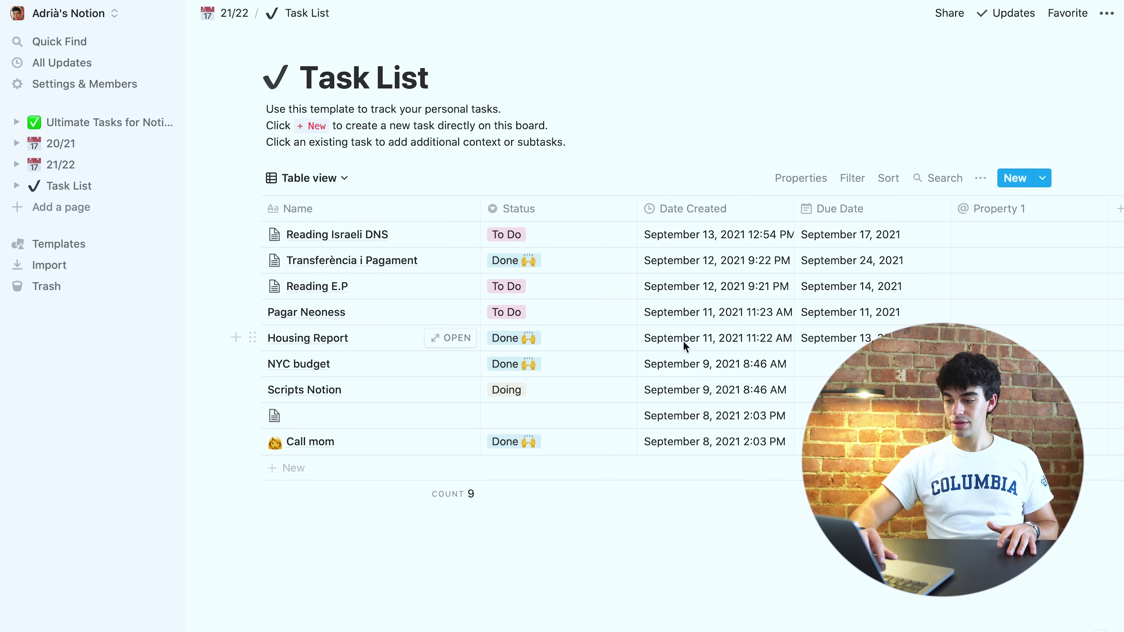
- Add a new property after Property 1 in the Task List table and set its type to Checkbox
scroll(1035, 288, right, 2)
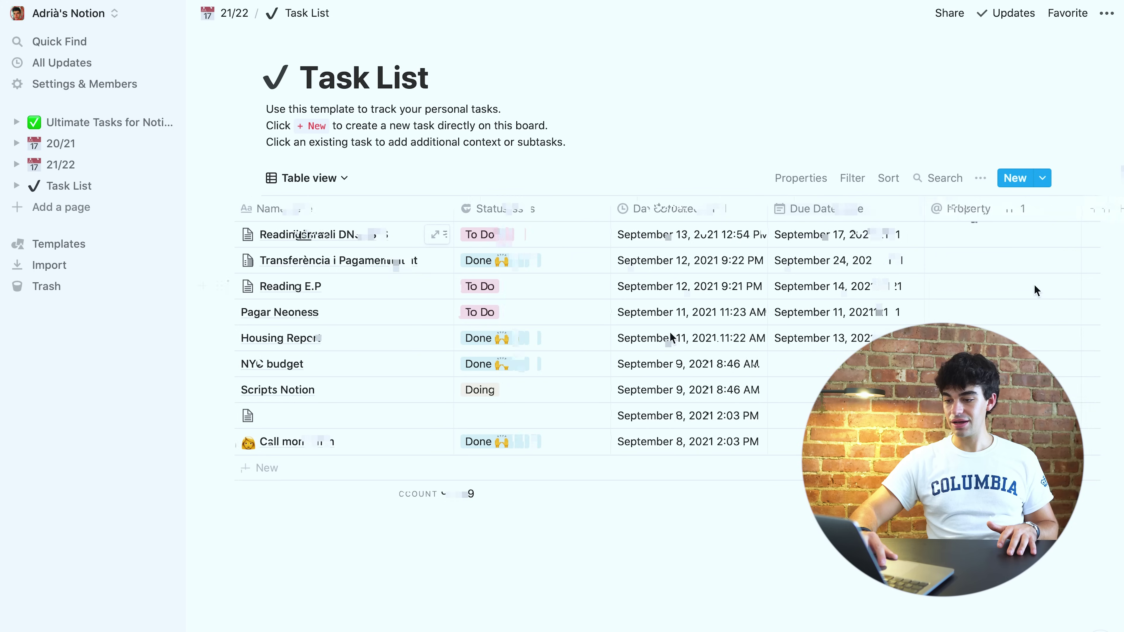
click(1080, 215)
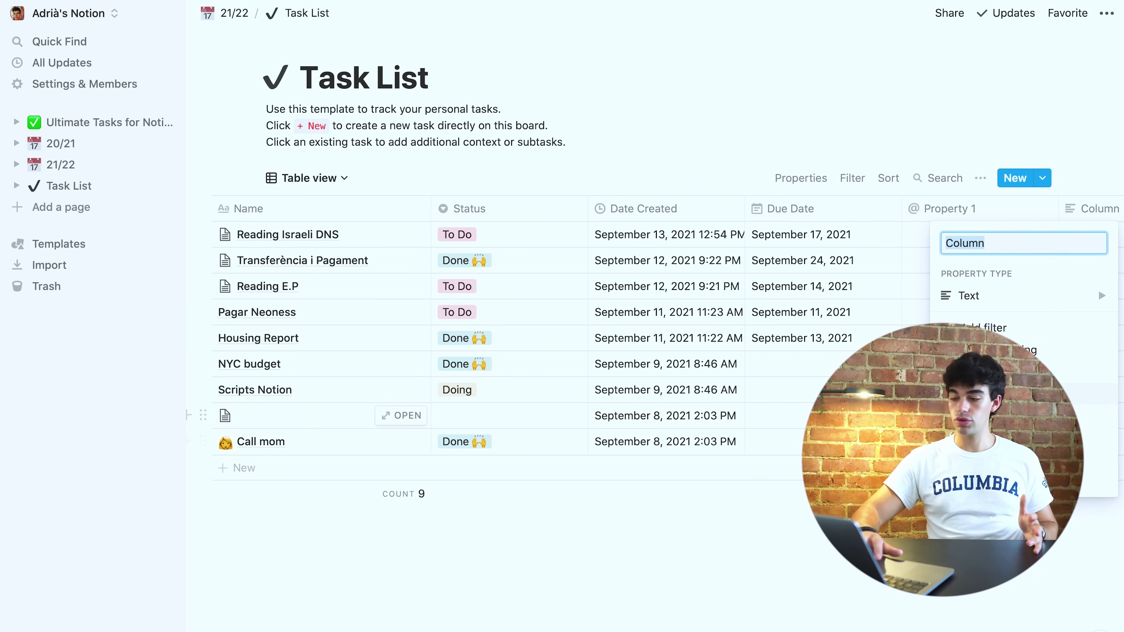
click(1021, 305)
click(861, 321)
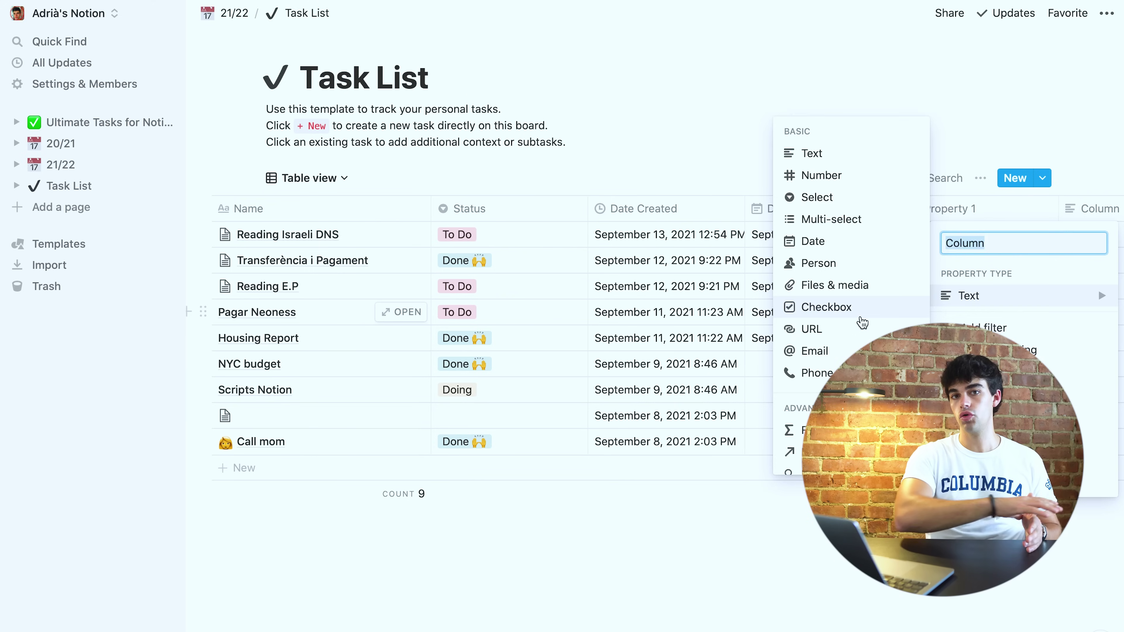
click(862, 321)
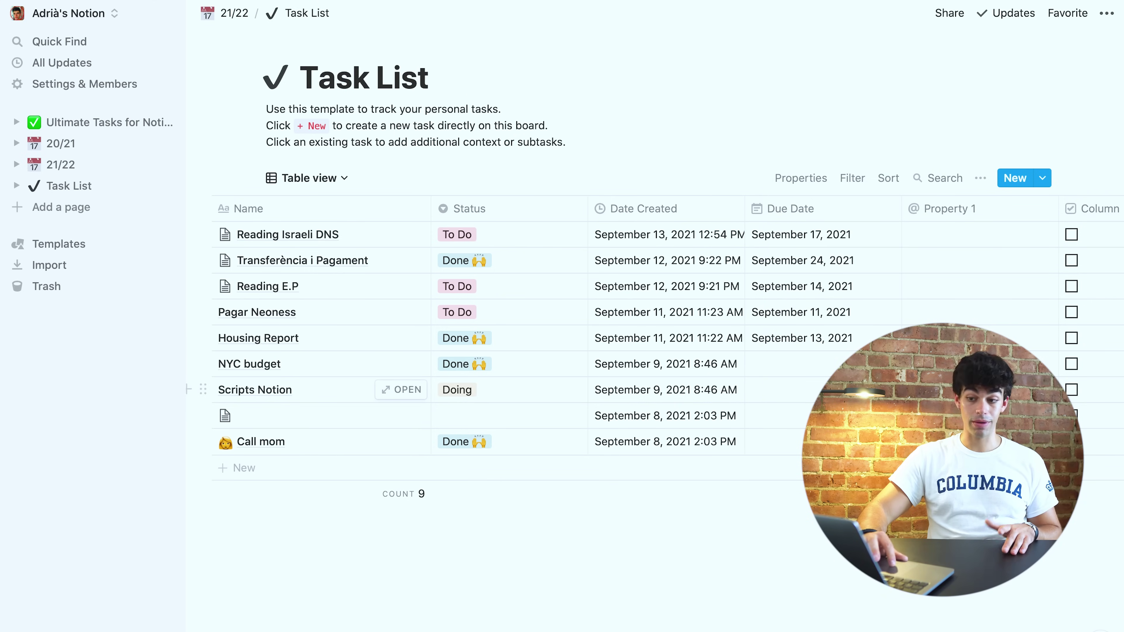
- Tick the new checkbox for Reading Israeli DNS, Transferència i Pagament, Reading E.P and Pagar Neoness
click(1071, 234)
click(1071, 260)
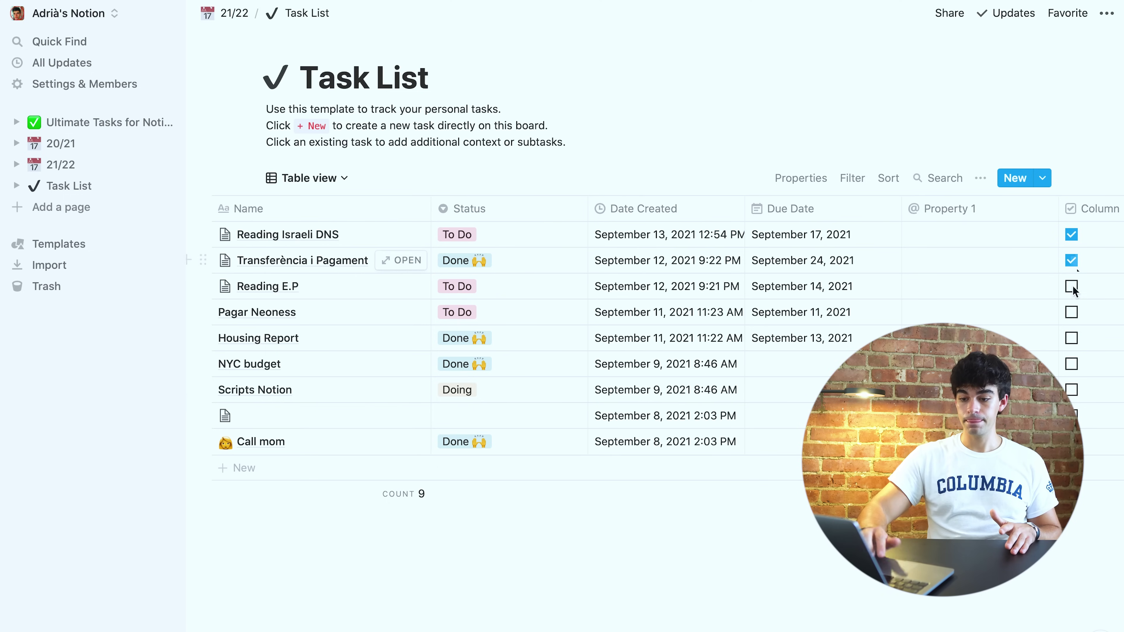
click(1071, 286)
click(1071, 312)
- Switch the Task List back to Board View and show the checkbox property Column on its cards
click(323, 178)
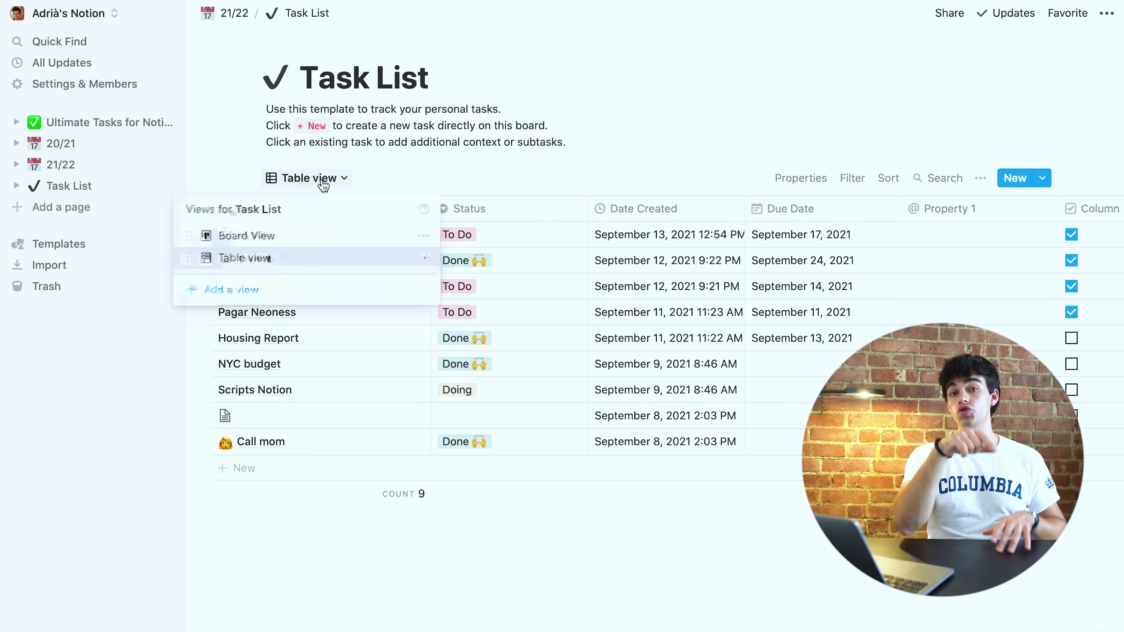
click(266, 233)
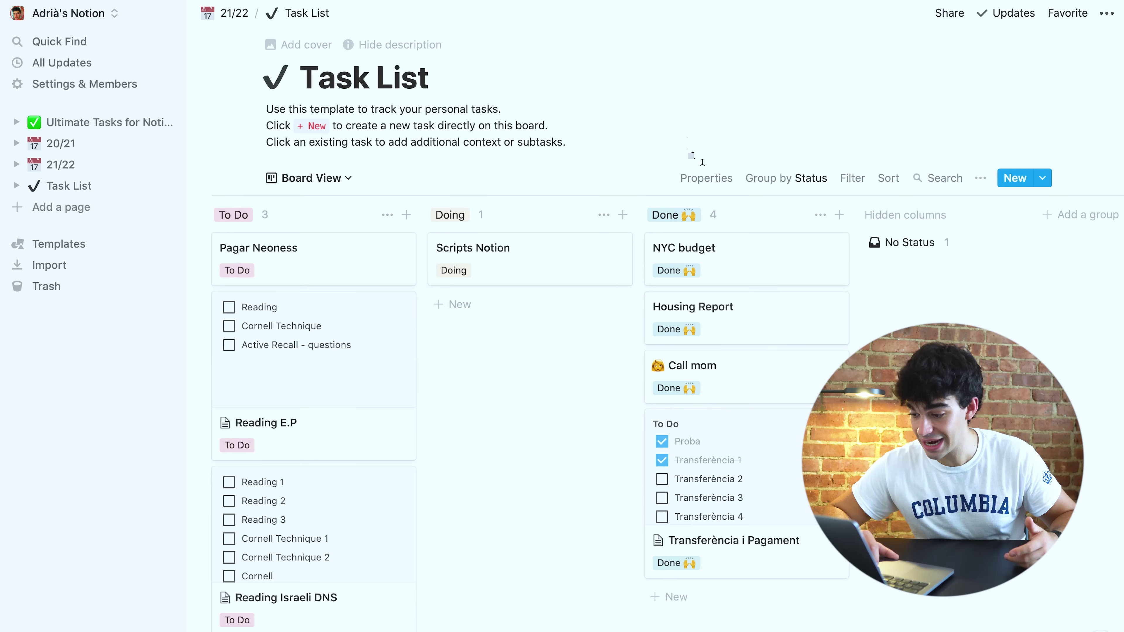
click(704, 178)
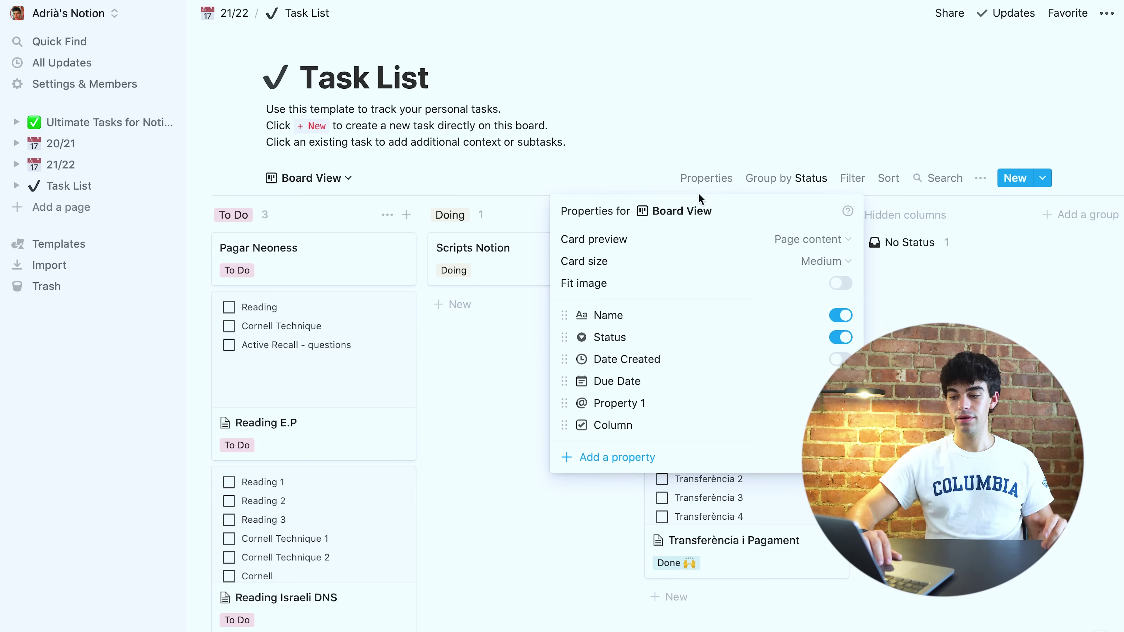
click(840, 425)
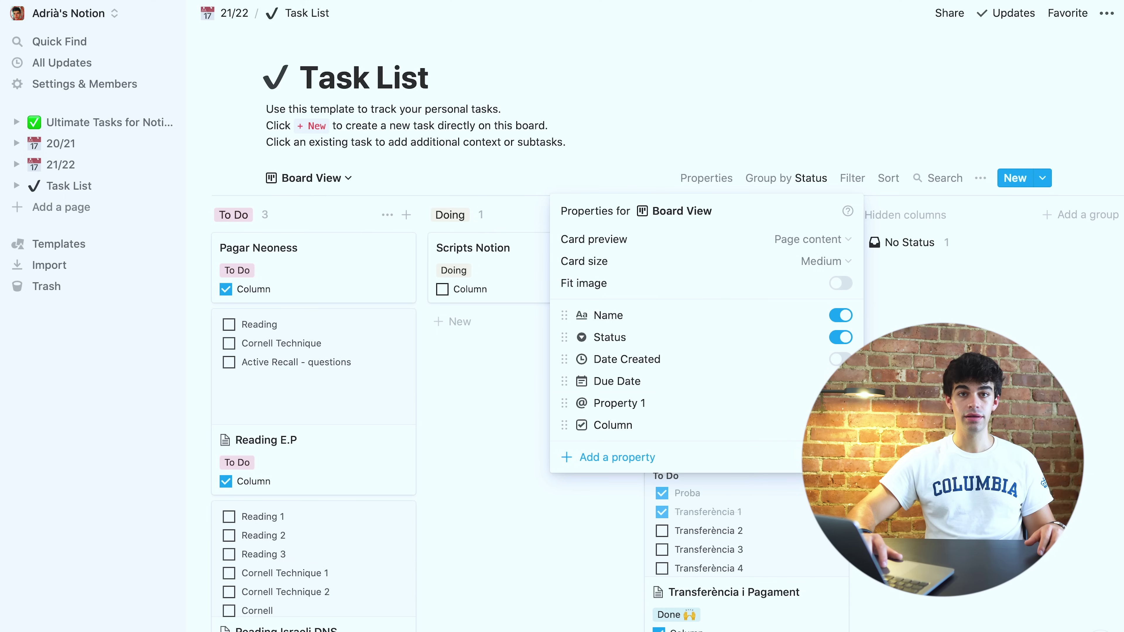
- Open the Calendar page listed under Planning on 21/22 and look through the weekly Post Video entries
key(Escape)
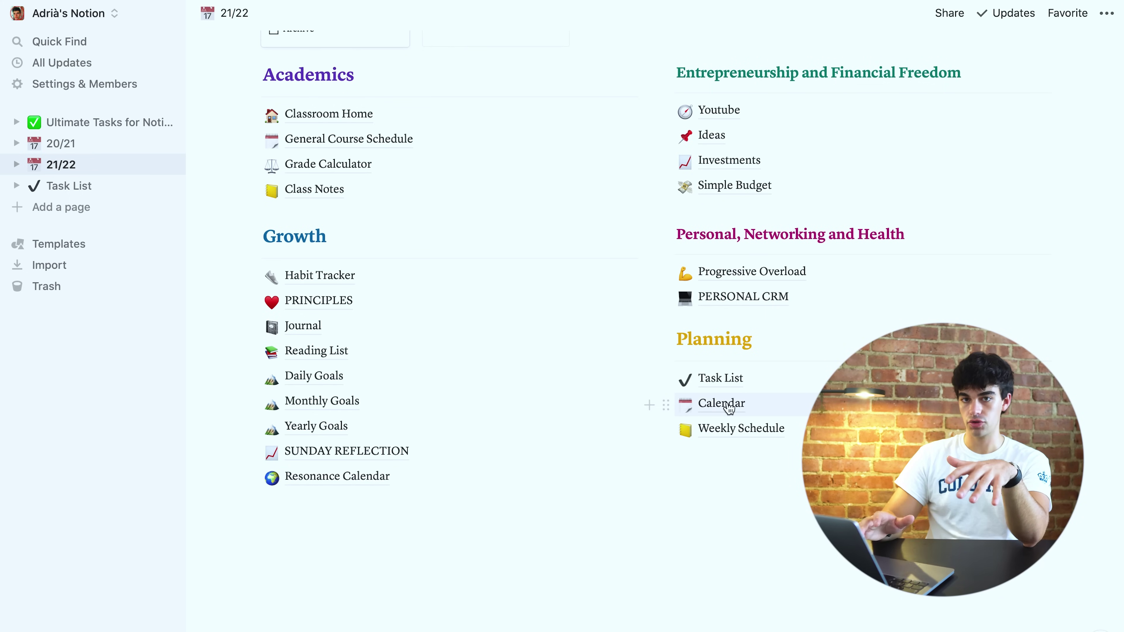
click(729, 409)
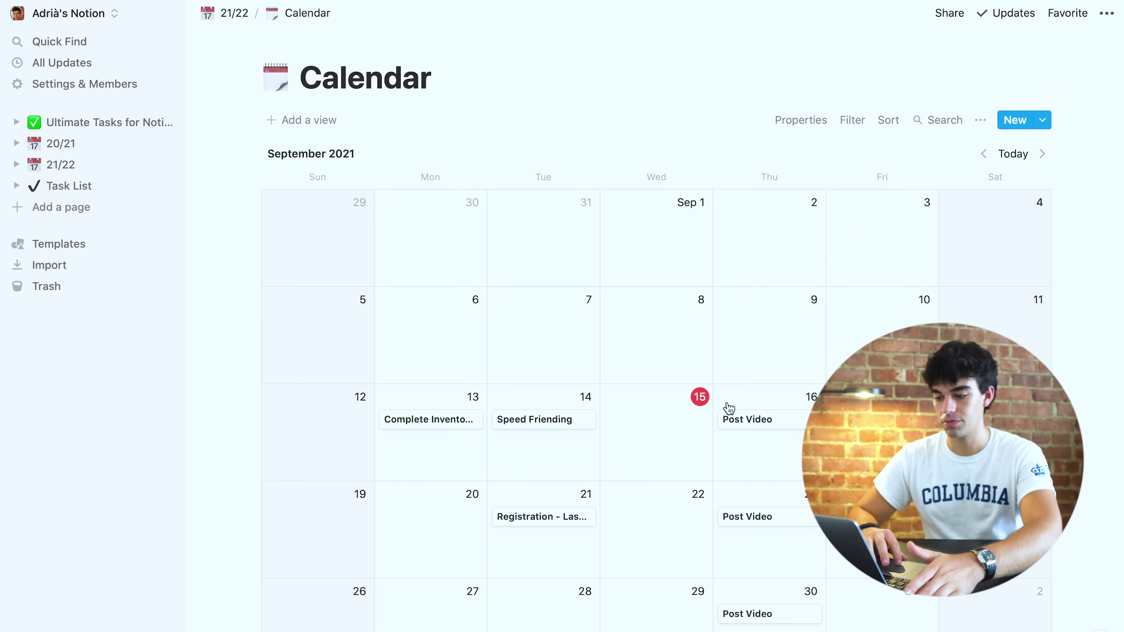
scroll(602, 284, down, 5)
scroll(639, 177, down, 1)
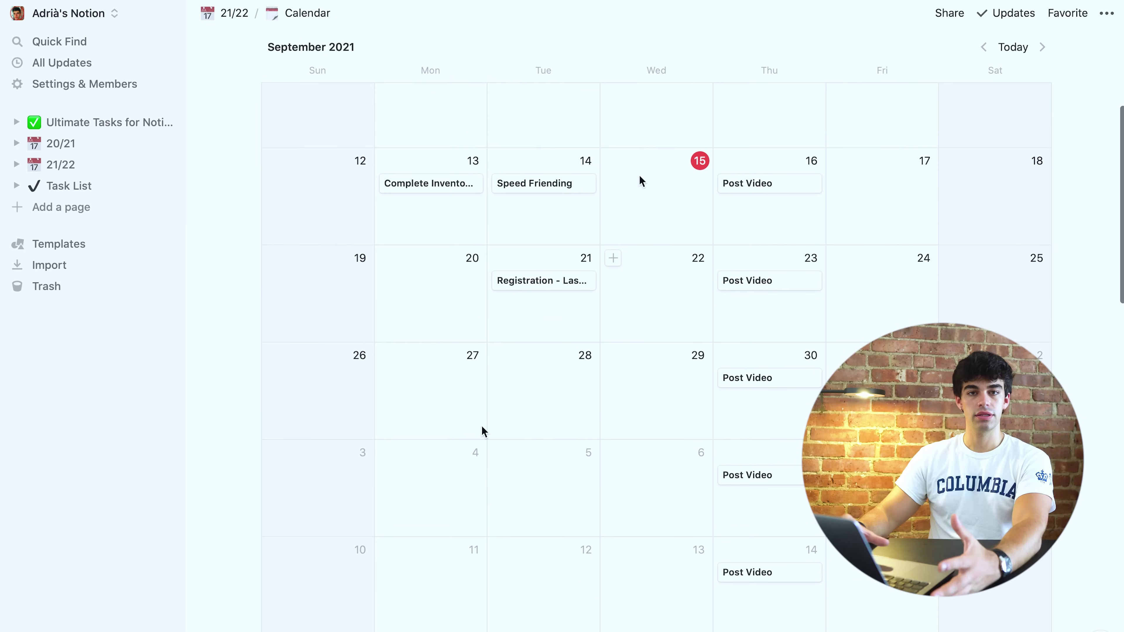
scroll(625, 191, down, 2)
scroll(584, 382, up, 3)
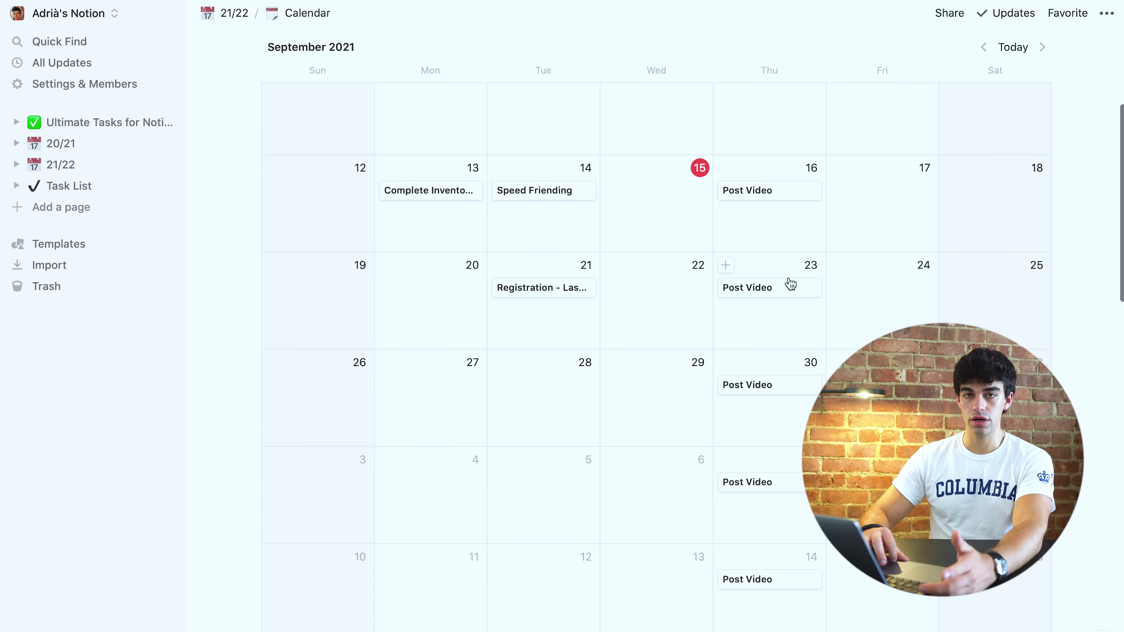
scroll(589, 356, down, 3)
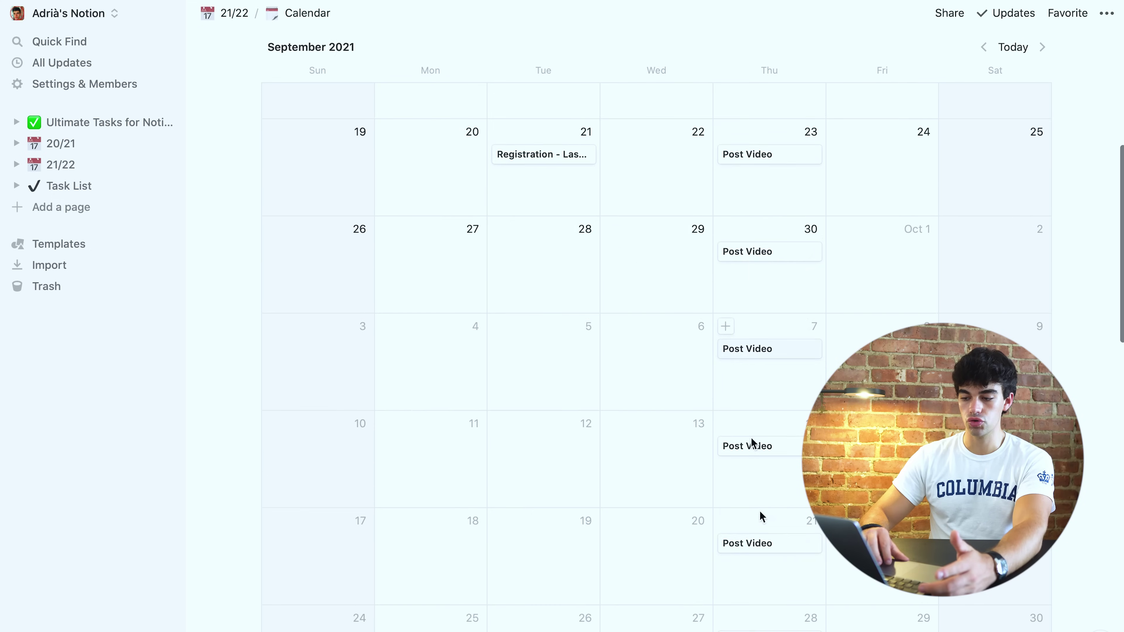
scroll(752, 398, down, 2)
scroll(520, 492, down, 1)
scroll(520, 491, up, 7)
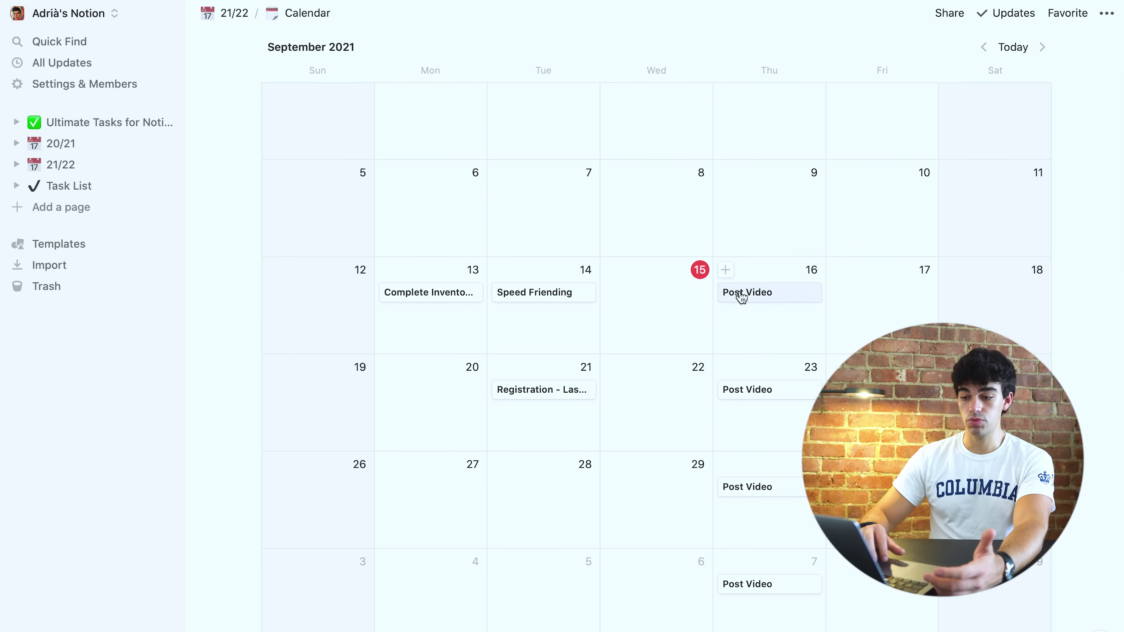
- Rename the September 16 Post Video entry in the Calendar as "Post Video - notion"
click(739, 296)
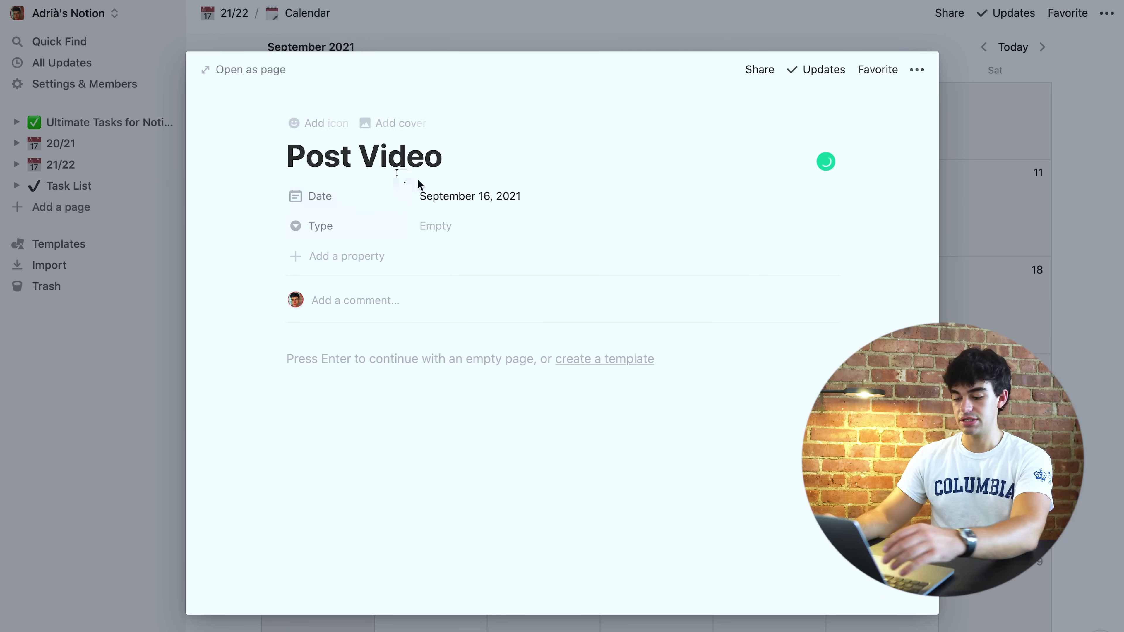
text(- notion)
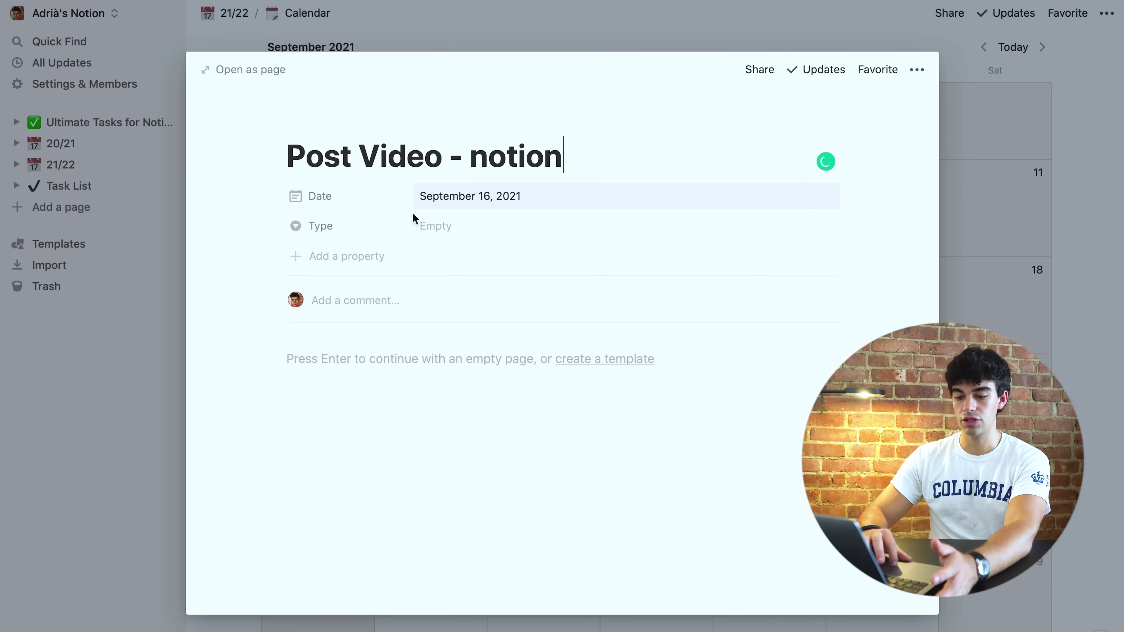
key(Return)
- Add a to-do list with hcer video, grabar and script to the September 16 entry, and reopen it from the calendar to check
text(/)
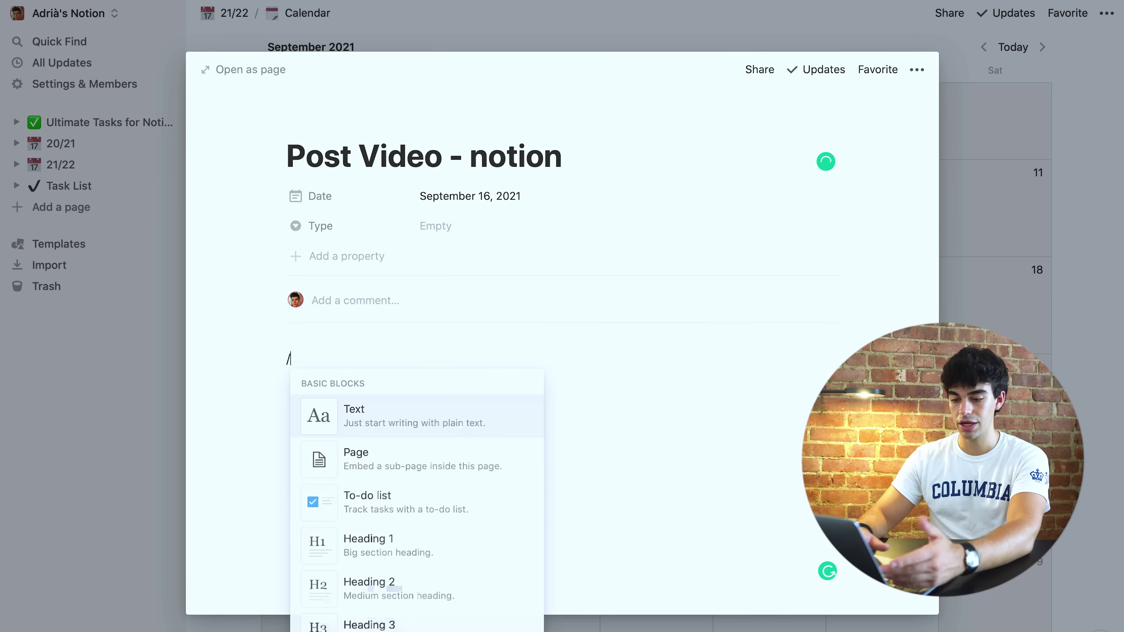
click(387, 505)
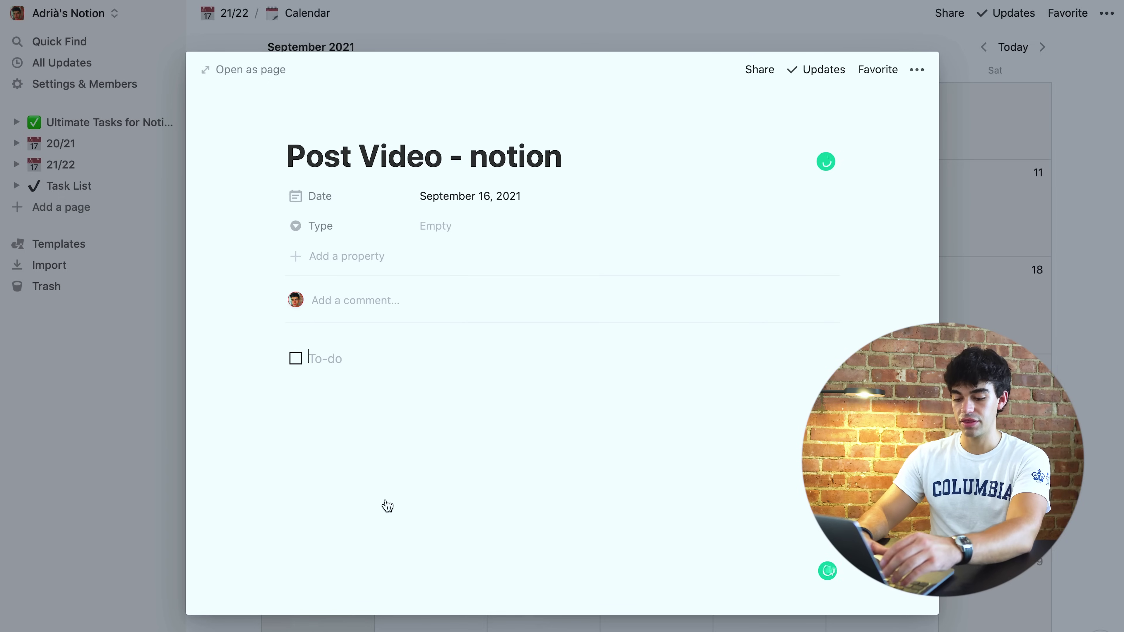
text(hcer video)
key(Return)
text(grabar)
key(Return)
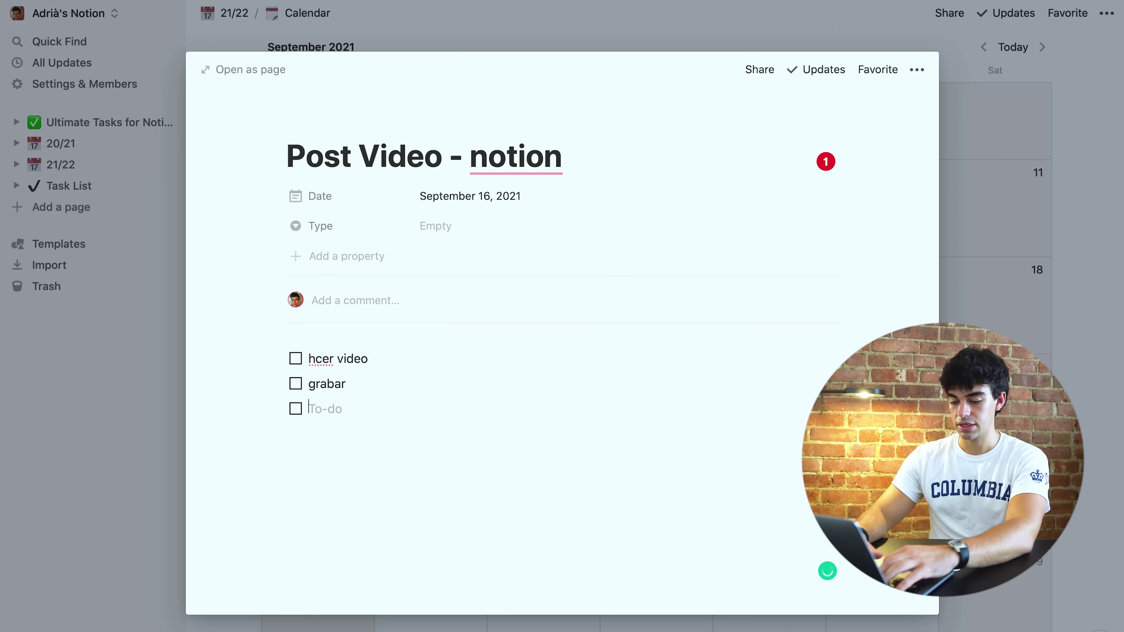
text(script)
key(Return)
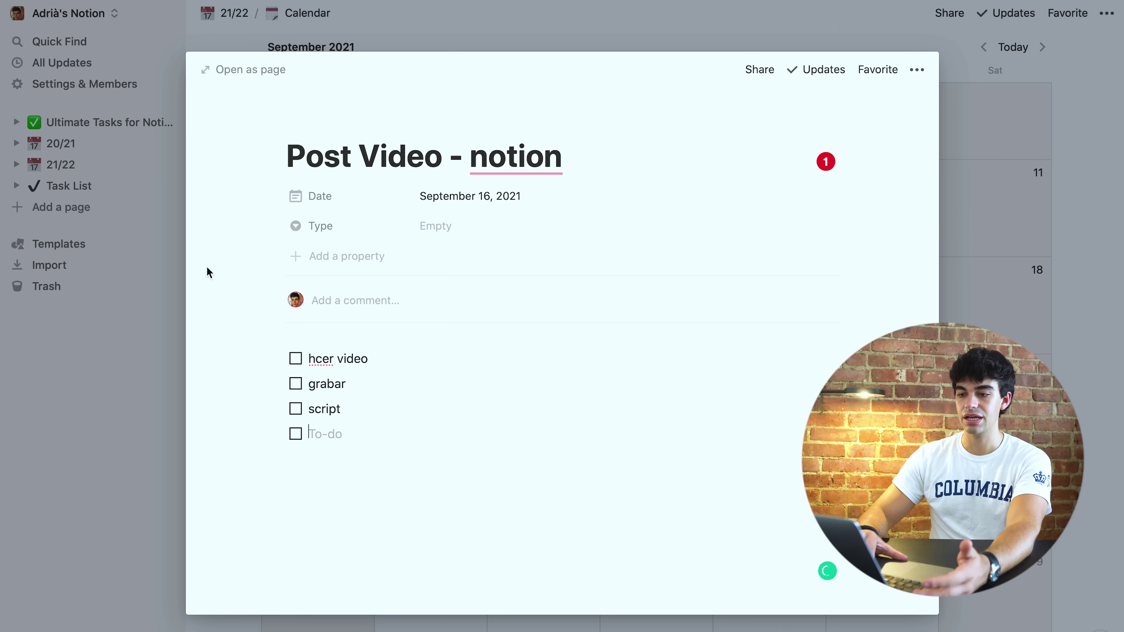
click(469, 44)
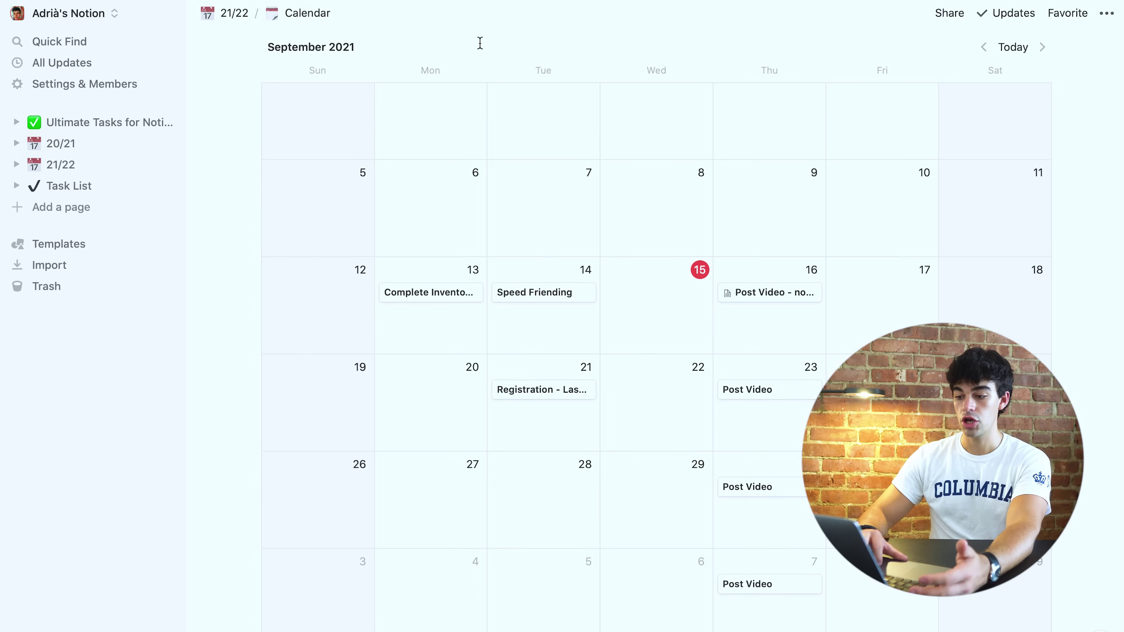
click(789, 295)
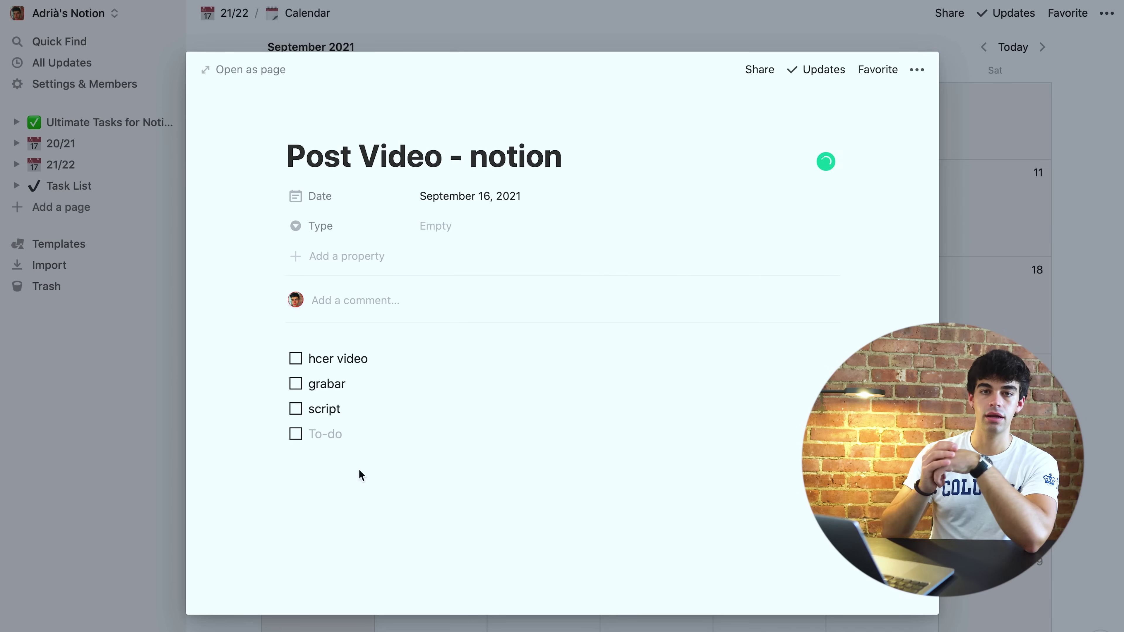
key(Escape)
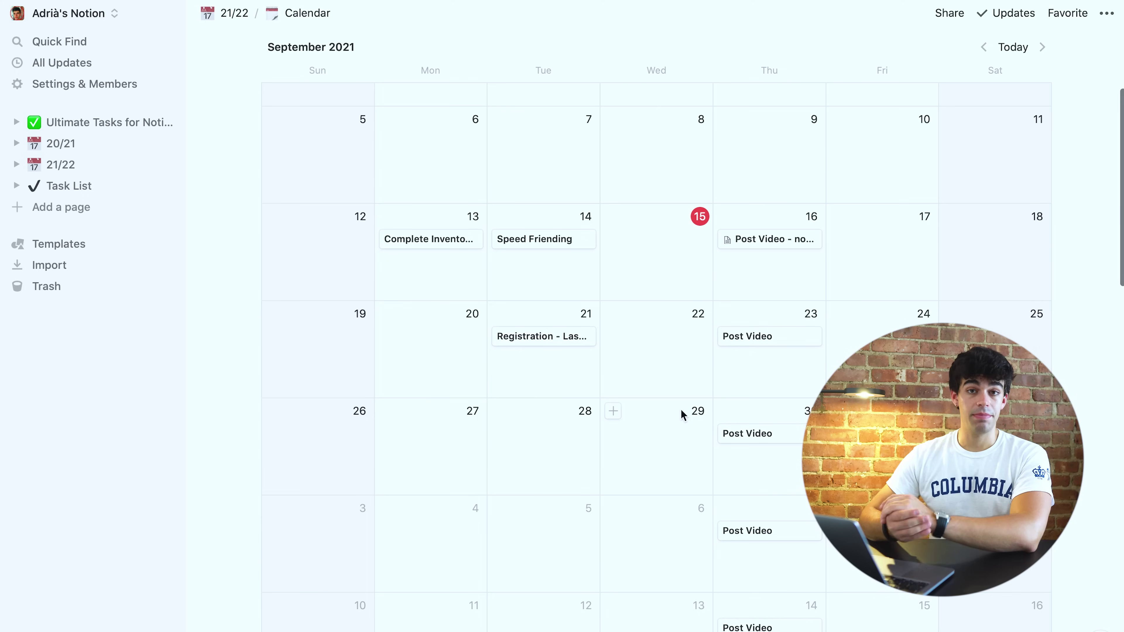
- Create a calendar entry on September 28, 2021 titled "ñsjrgojrjeqr"
scroll(681, 409, down, 3)
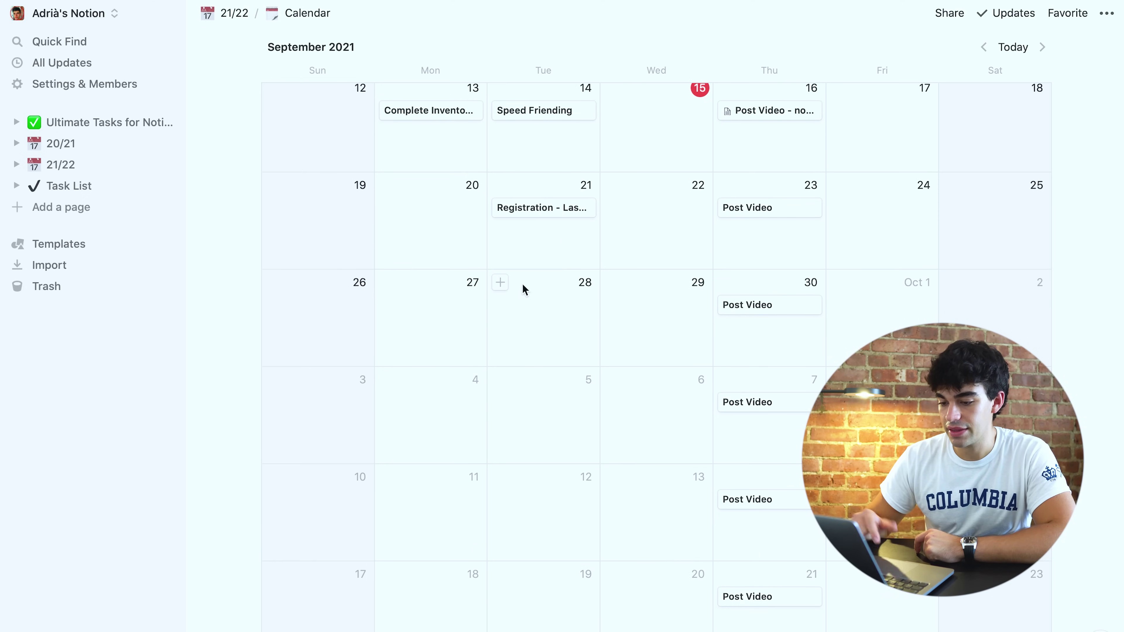
click(505, 282)
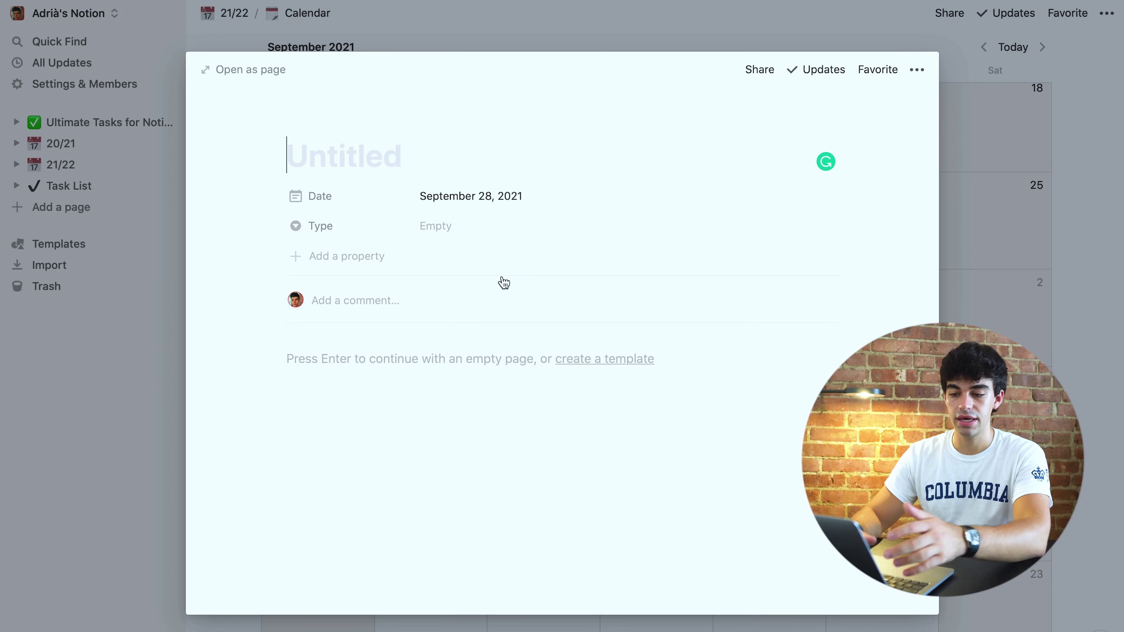
text(ñsjrgojrjeqr)
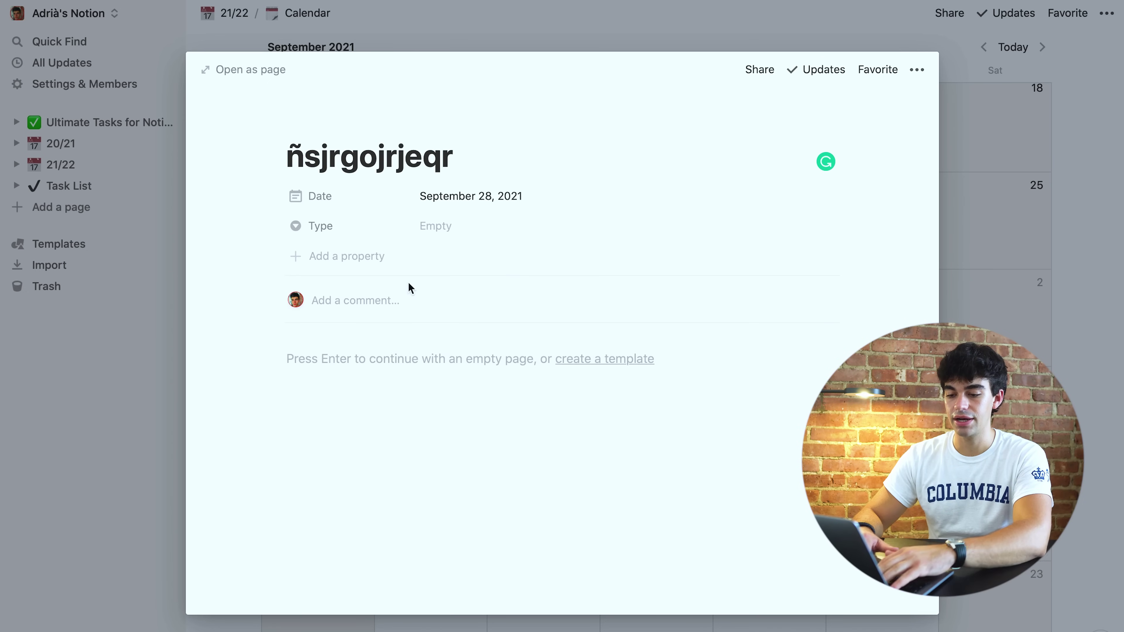
- Write the comment "lkñjregfñlkqenlñger" on the September 28 entry and add a new property to it
click(407, 295)
text(lkñjregfñlkqenlñger)
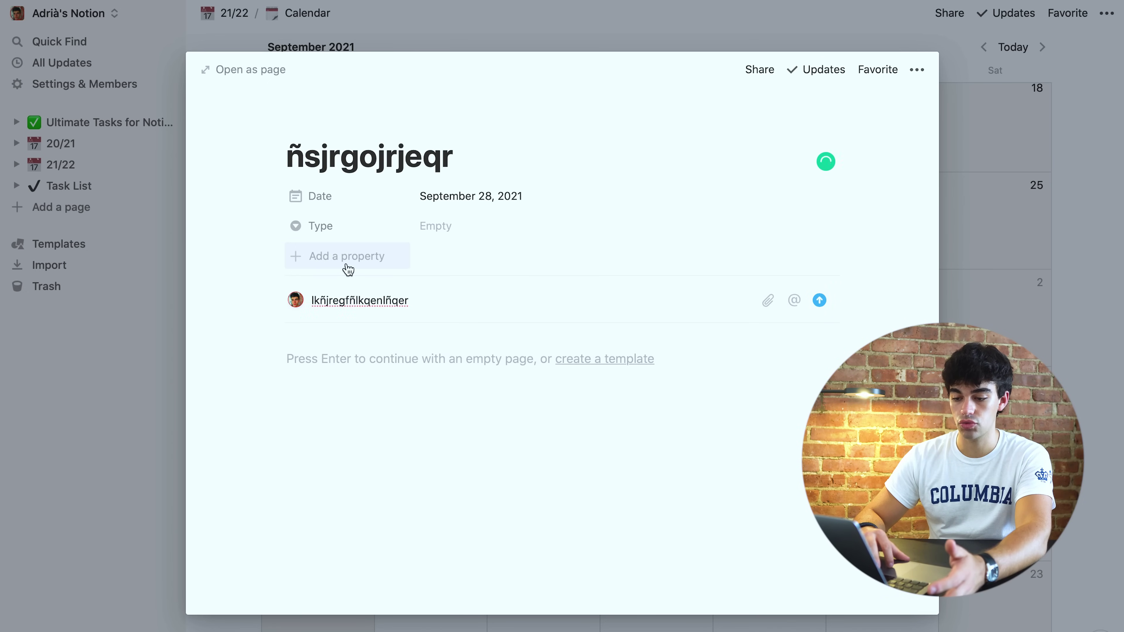
click(348, 261)
click(366, 350)
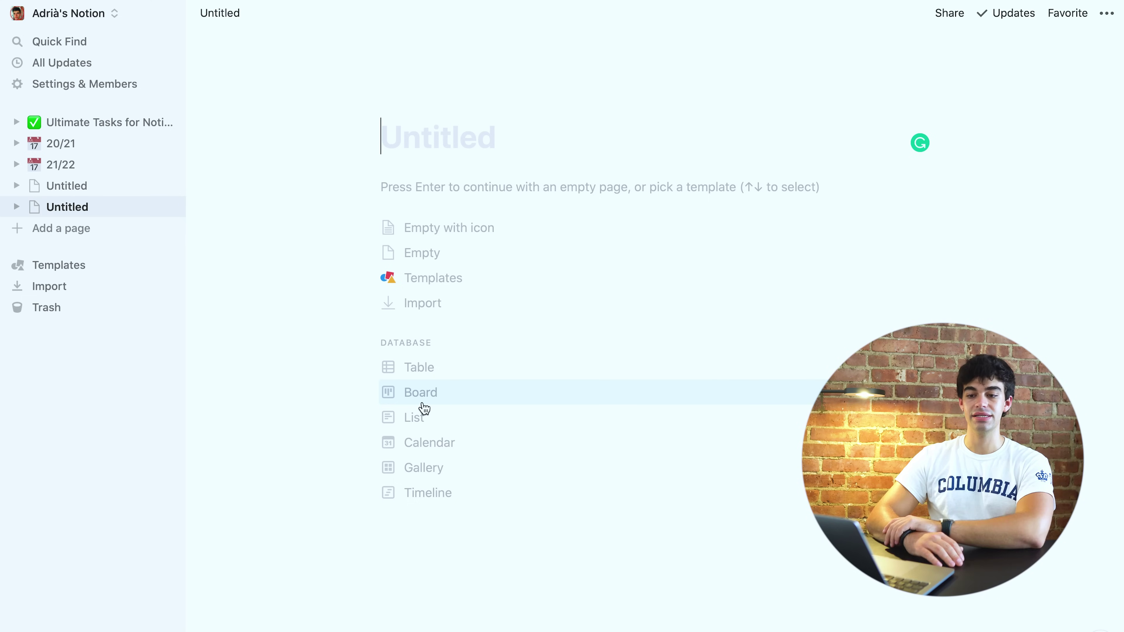
- Make the empty untitled page a Calendar database, and return to the Calendar page under Planning on 21/22
click(432, 443)
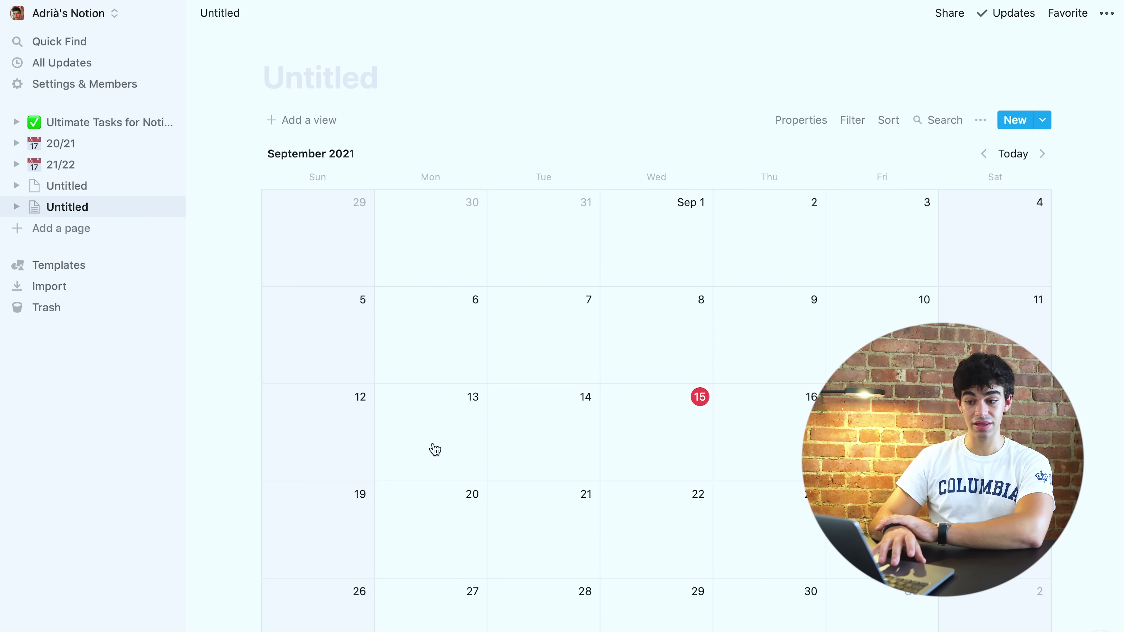
click(77, 172)
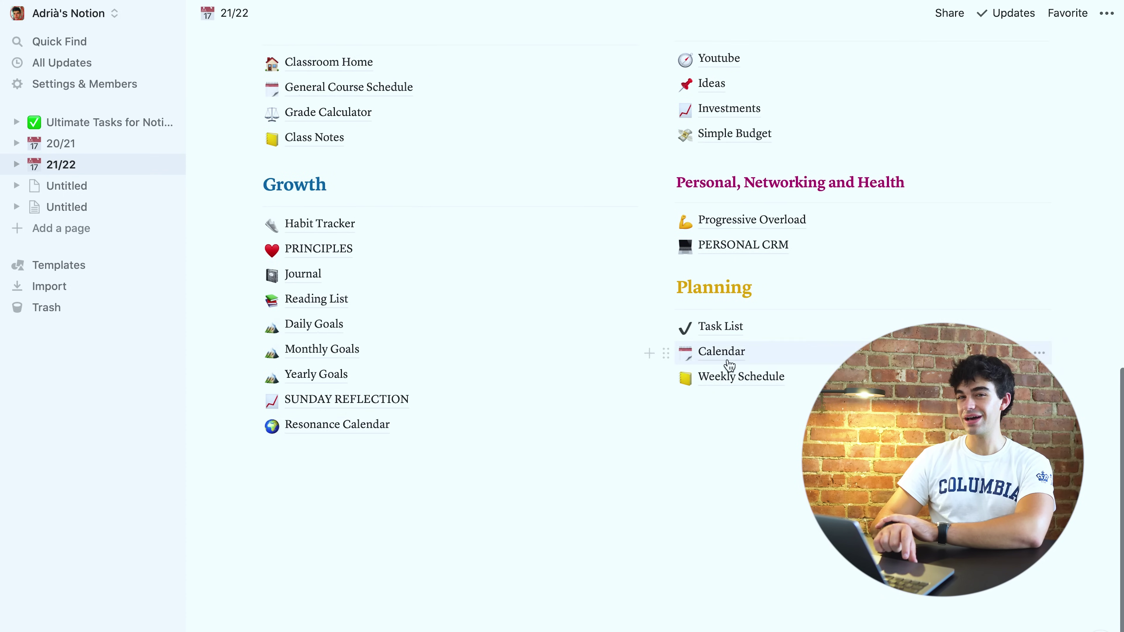
click(727, 354)
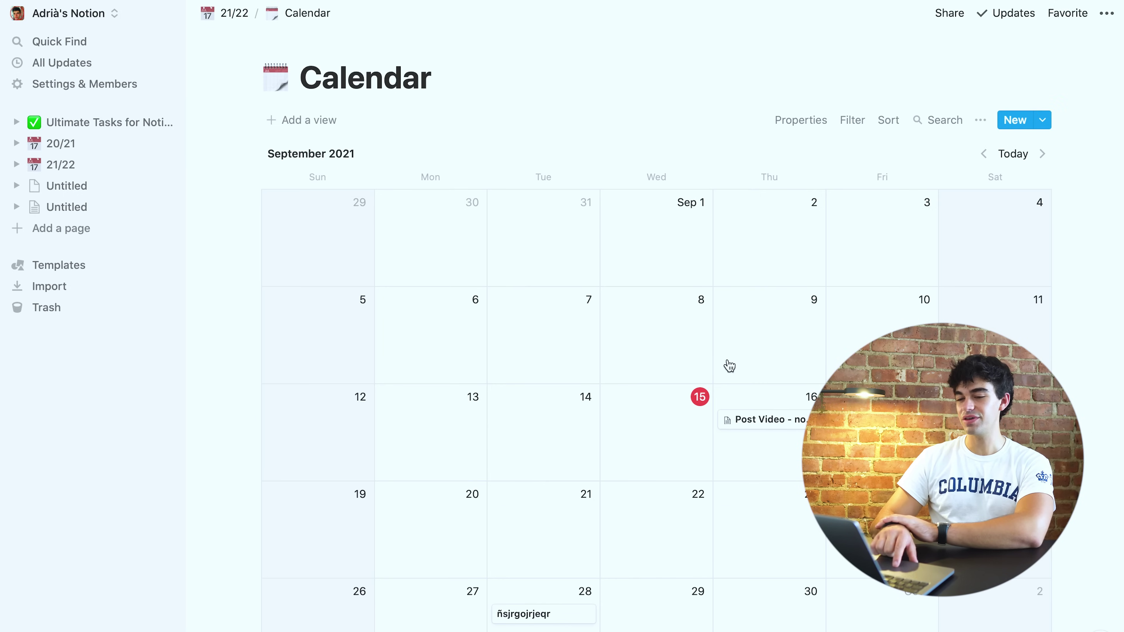
- Add a Board view to the Calendar database and look through its cards grouped by Type
click(308, 121)
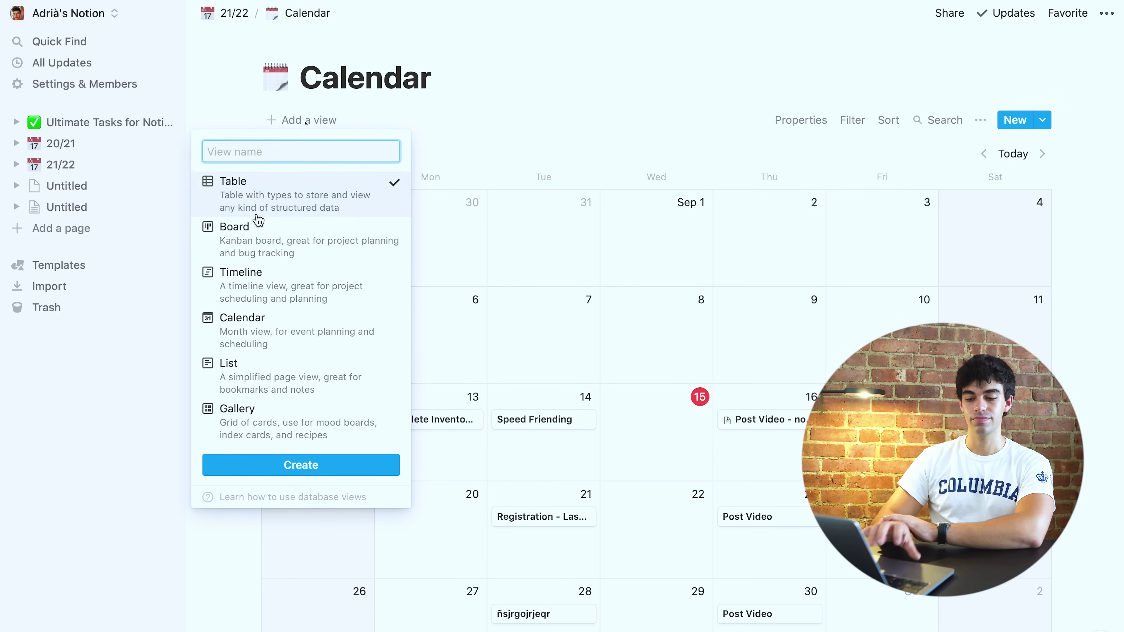
click(257, 243)
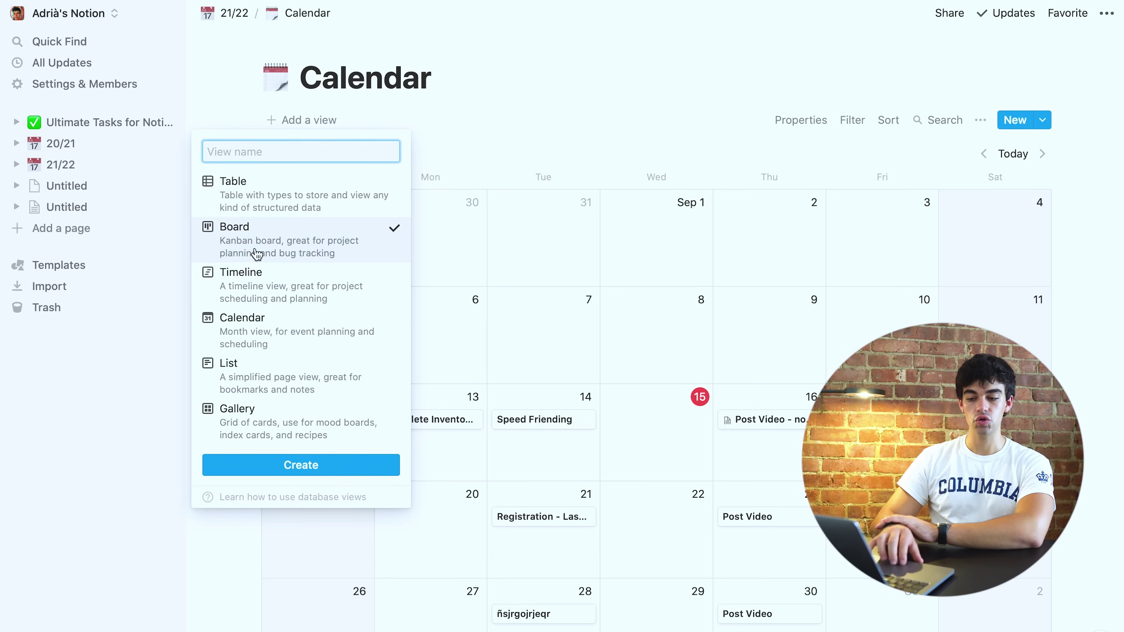
click(335, 464)
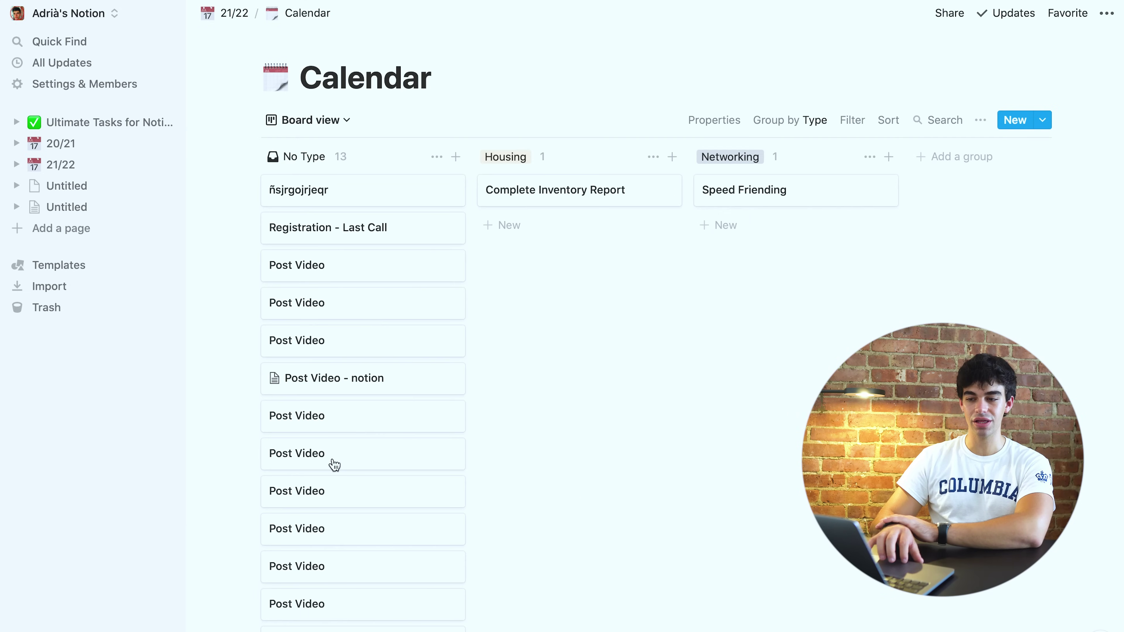
scroll(334, 465, down, 4)
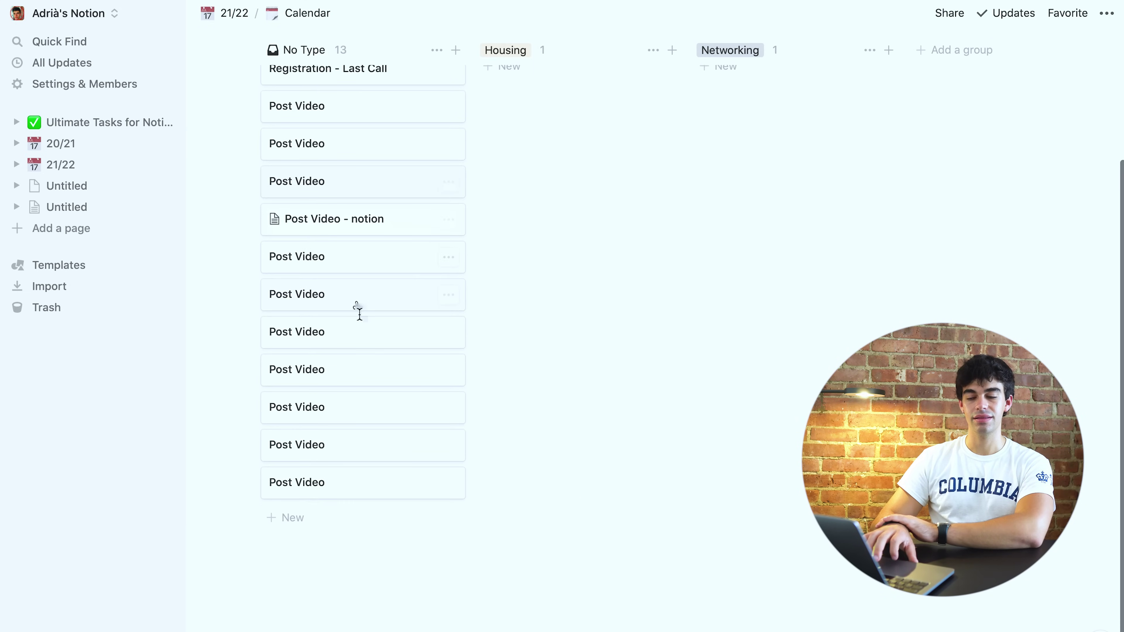
scroll(360, 454, up, 4)
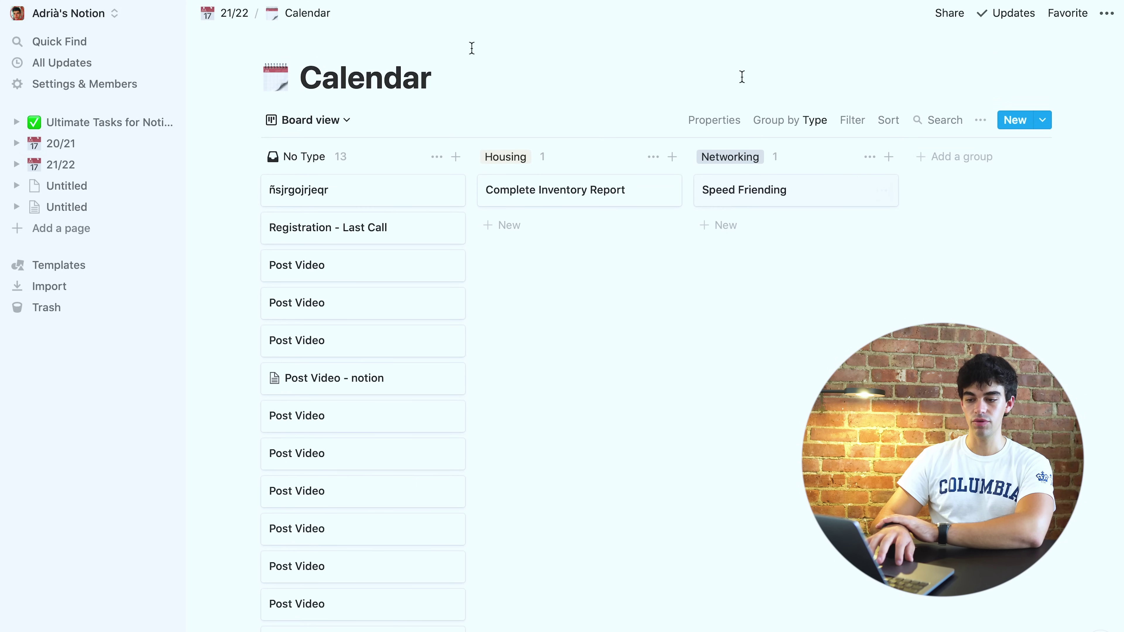
- Add a Table view to the Calendar database and look over its rows
click(326, 120)
click(258, 231)
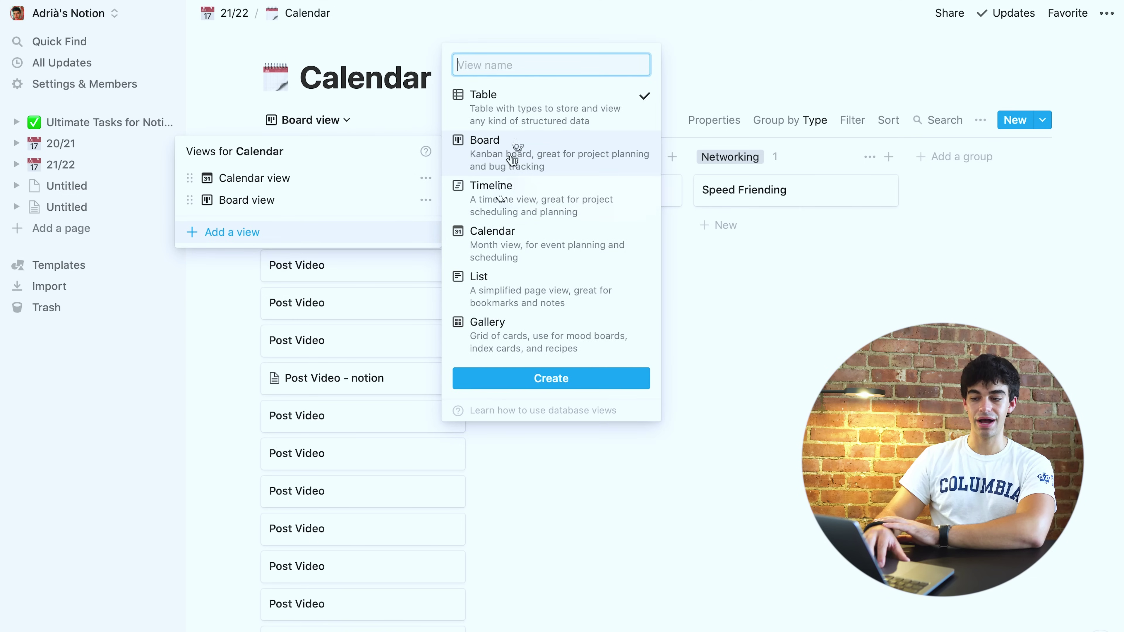
click(76, 515)
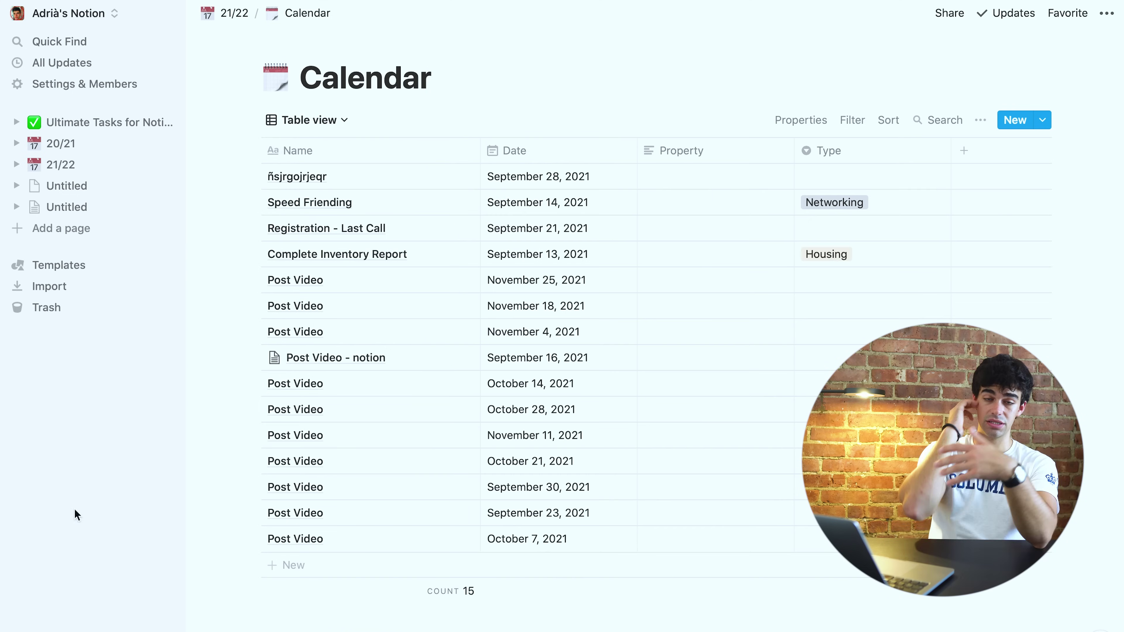
scroll(528, 417, down, 2)
scroll(527, 416, down, 1)
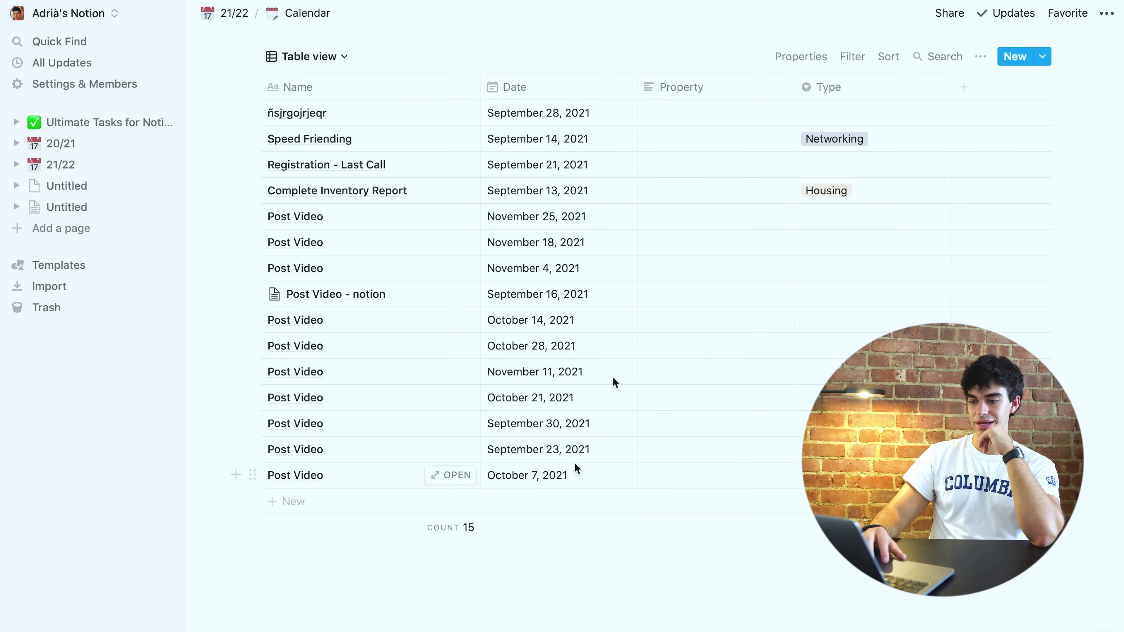
- Sort the Calendar table by the Date property in ascending order
scroll(552, 177, up, 2)
click(547, 135)
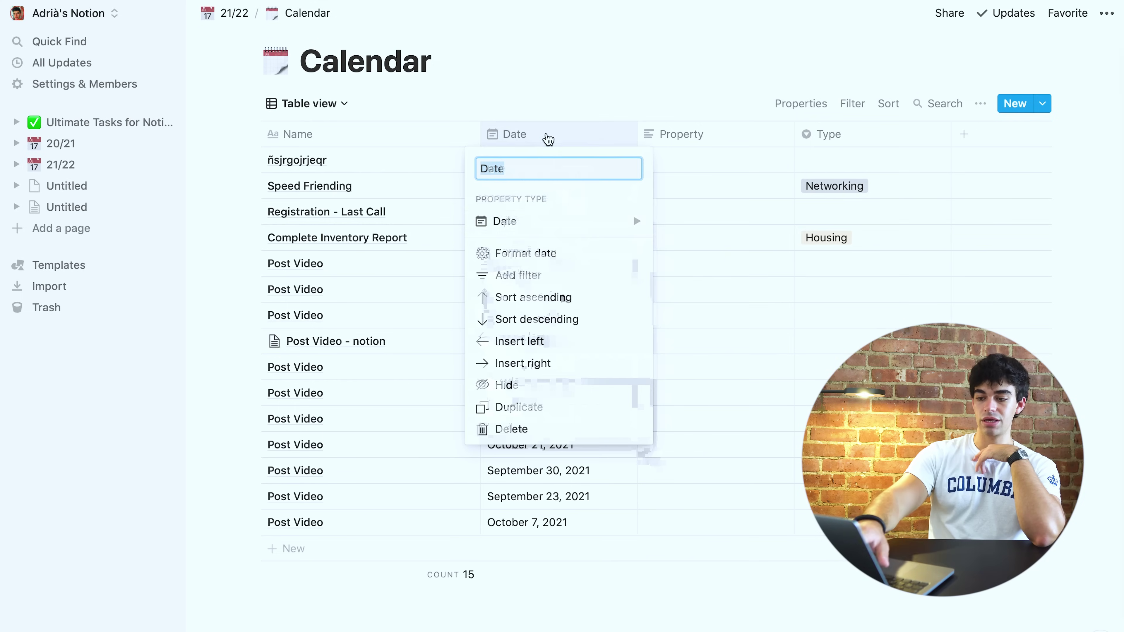
mouse_move(551, 231)
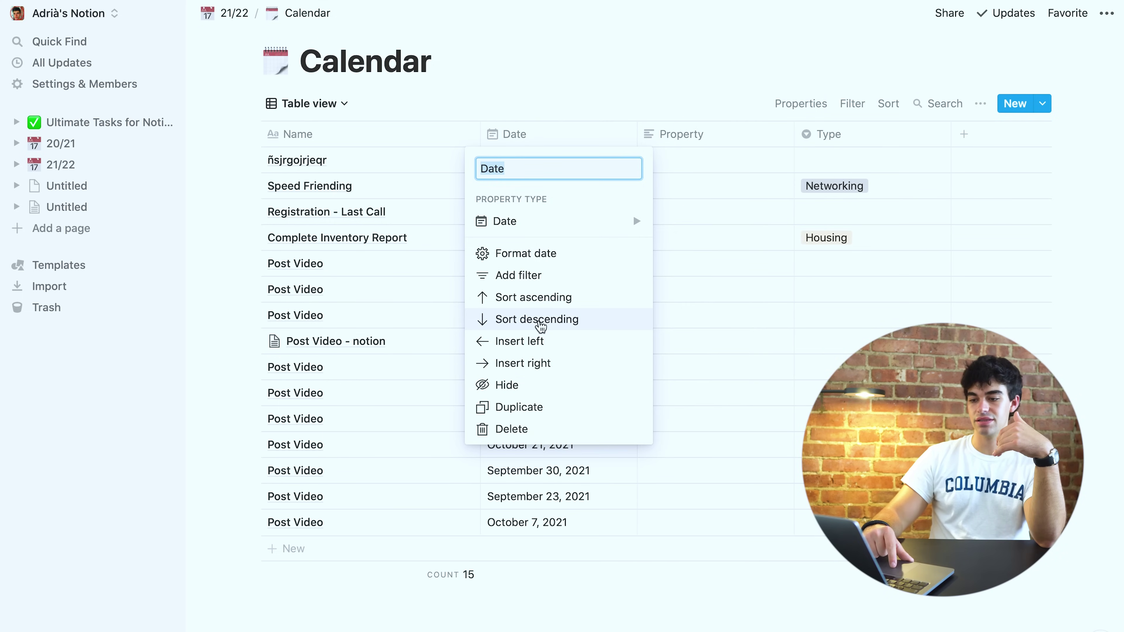
click(550, 301)
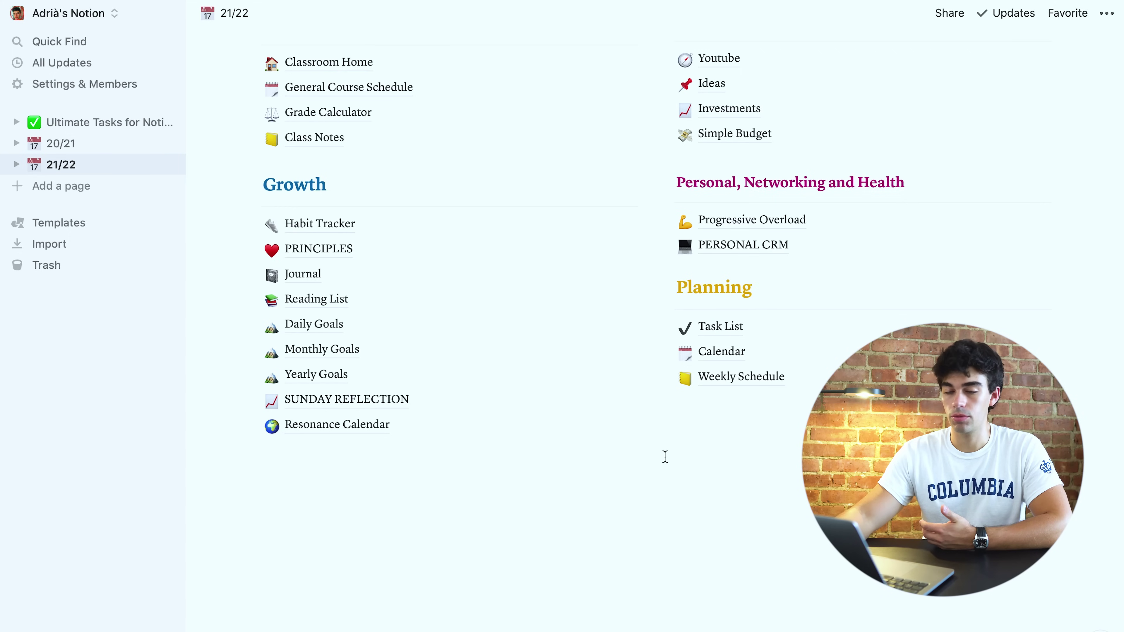
- Open the Weekly Schedule page listed under Planning on 21/22
click(720, 390)
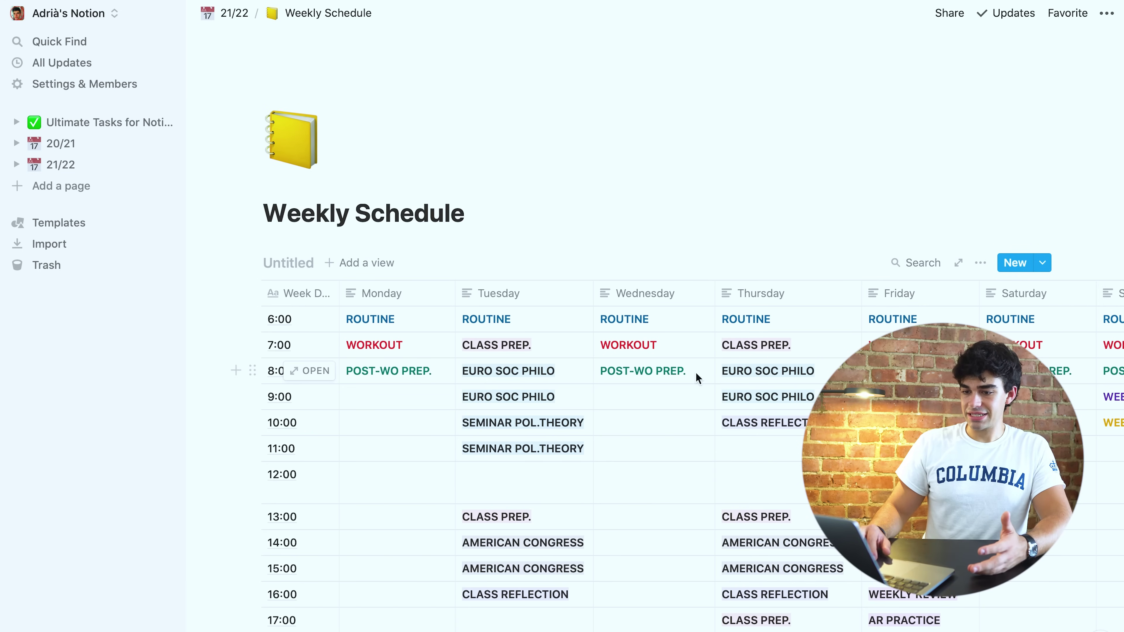
- Examine the Weekly Schedule table's hourly entries across all the days from Monday to Sunday
scroll(623, 378, right, 3)
scroll(622, 377, left, 3)
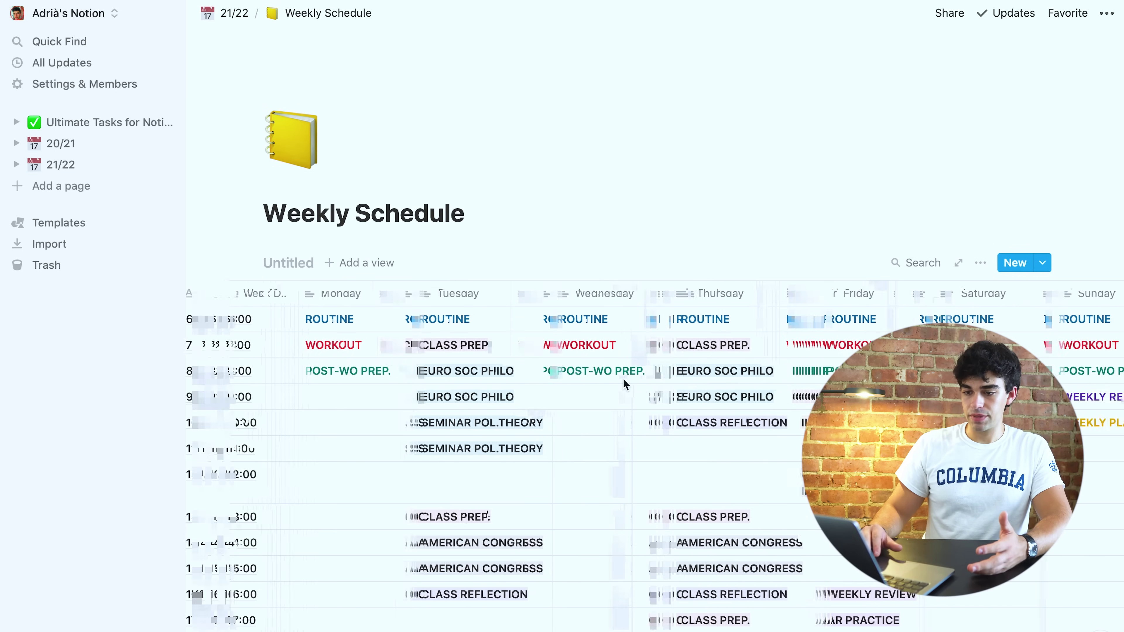
scroll(623, 377, down, 4)
scroll(624, 384, right, 2)
scroll(624, 384, down, 5)
scroll(624, 383, up, 5)
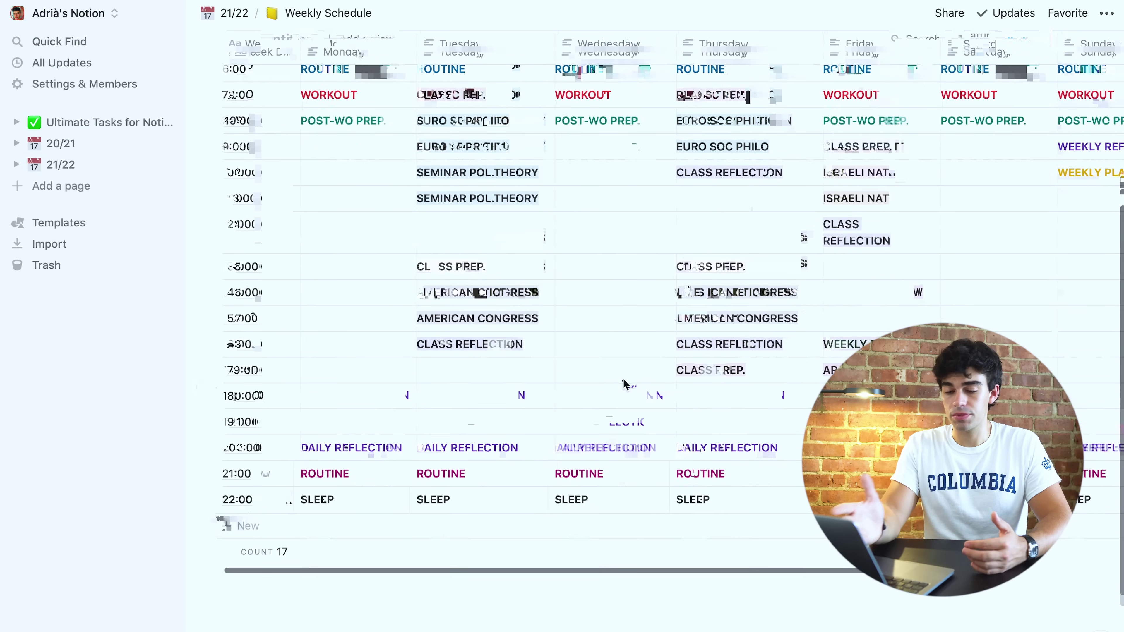
scroll(624, 383, right, 4)
scroll(624, 384, left, 5)
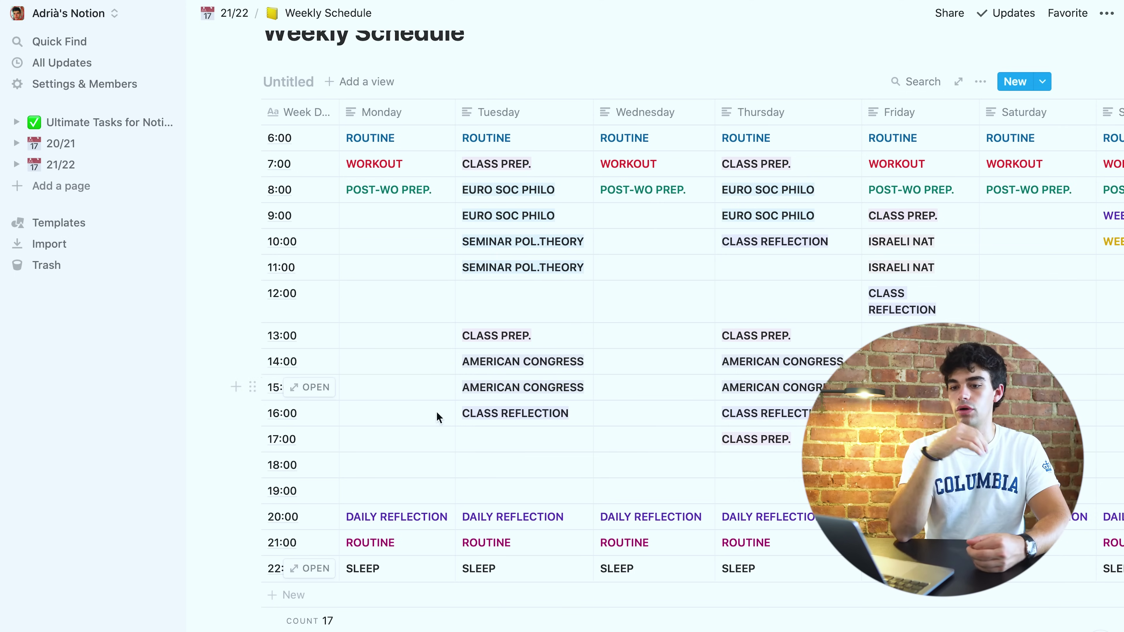
scroll(436, 411, up, 1)
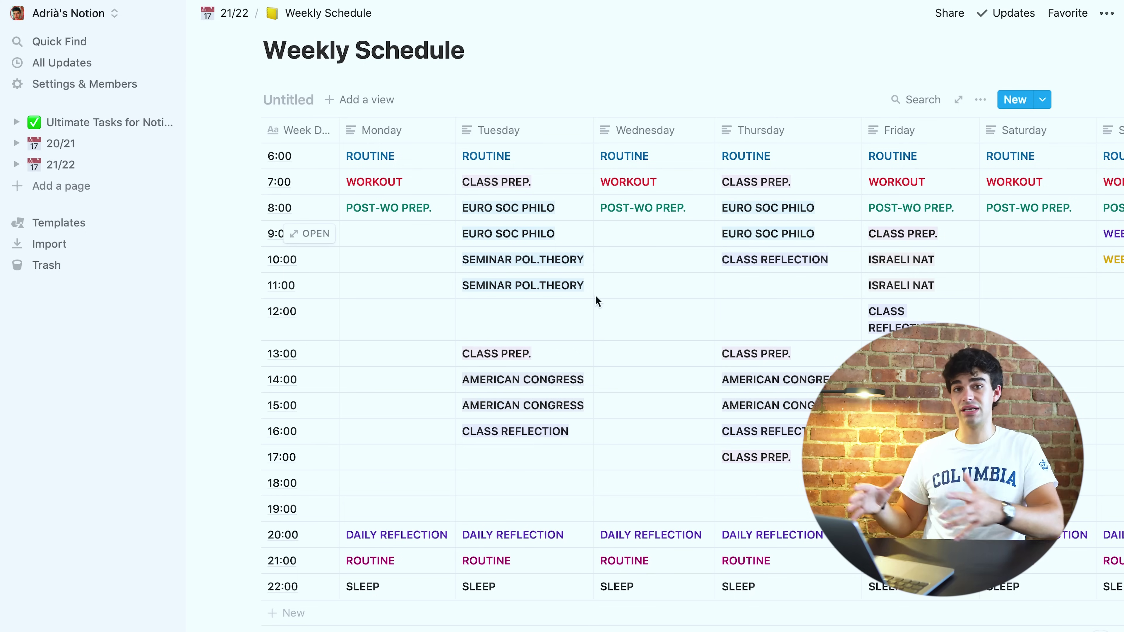
scroll(595, 295, right, 2)
scroll(808, 335, right, 2)
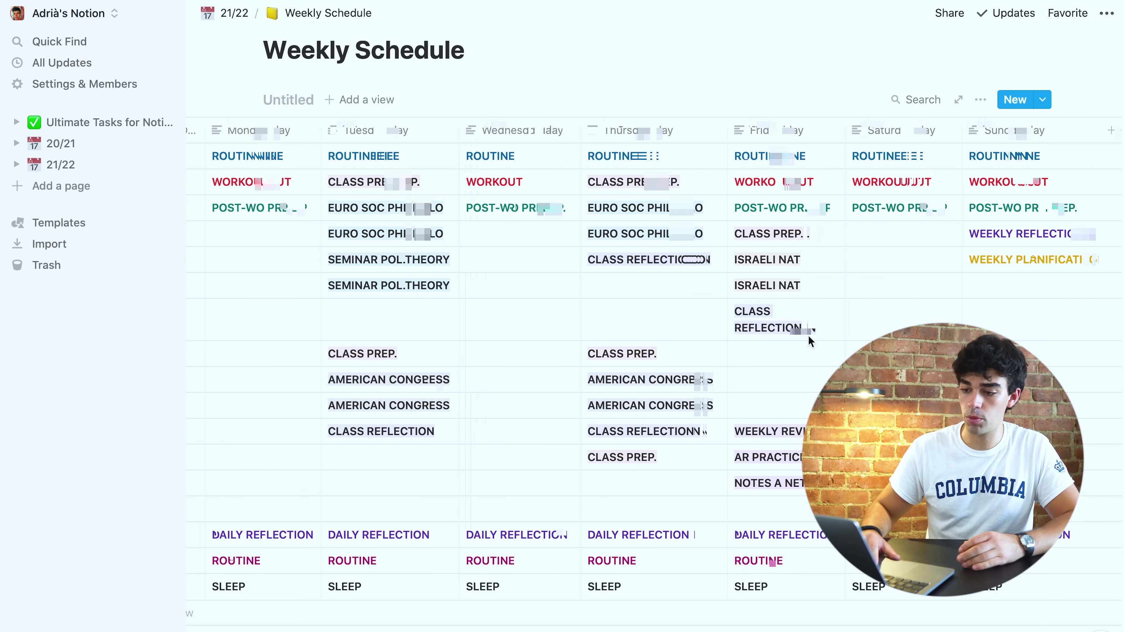
scroll(685, 379, right, 2)
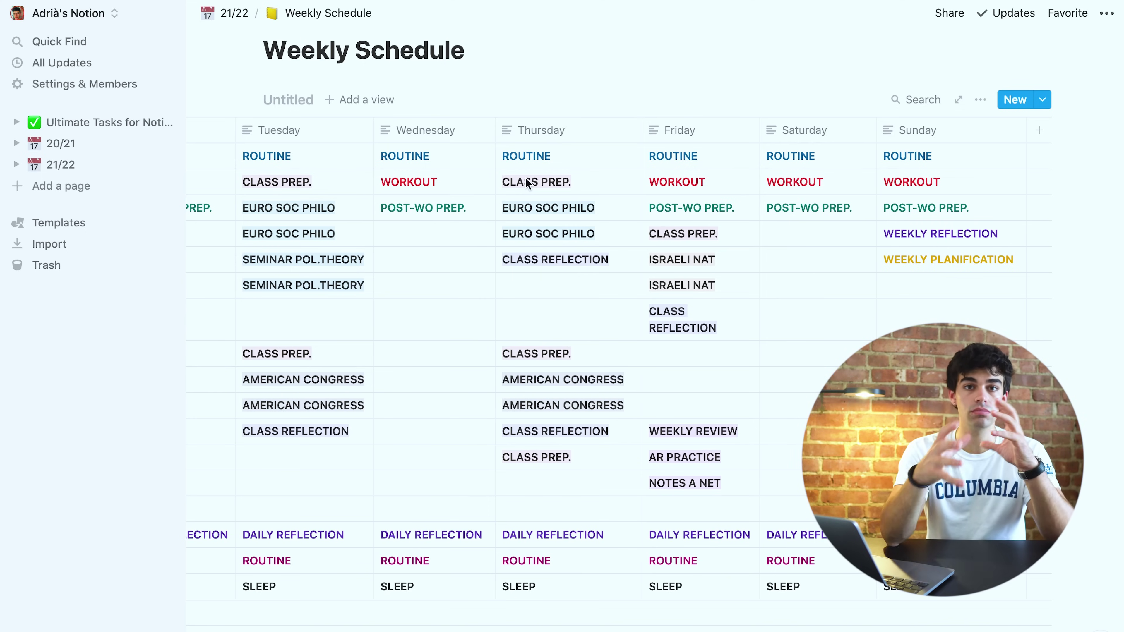
scroll(526, 179, left, 5)
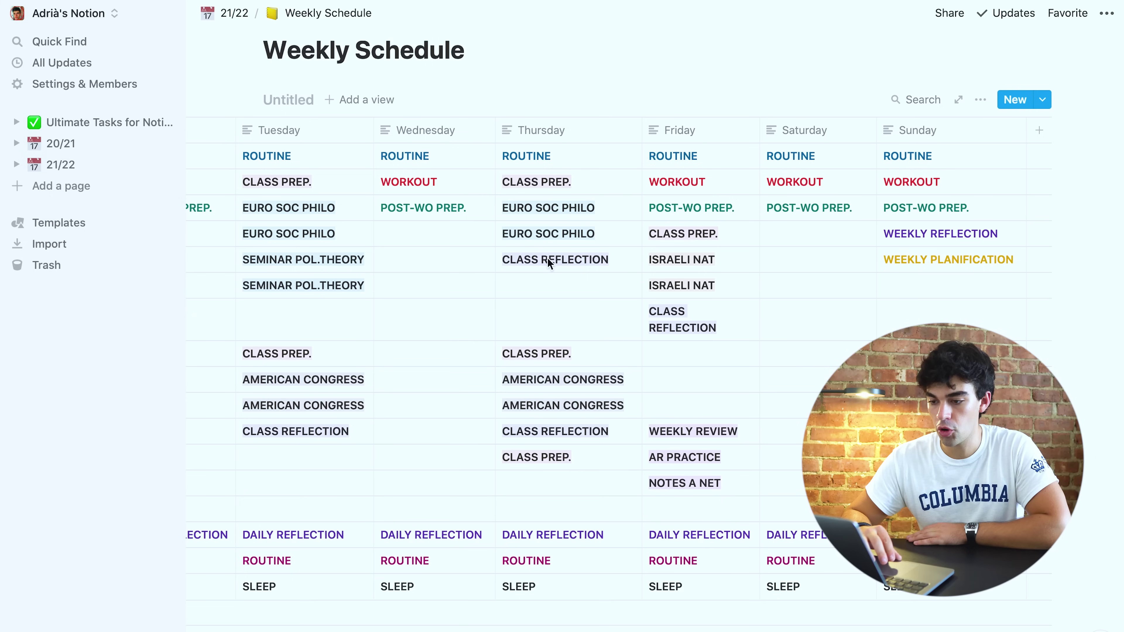
scroll(481, 259, left, 5)
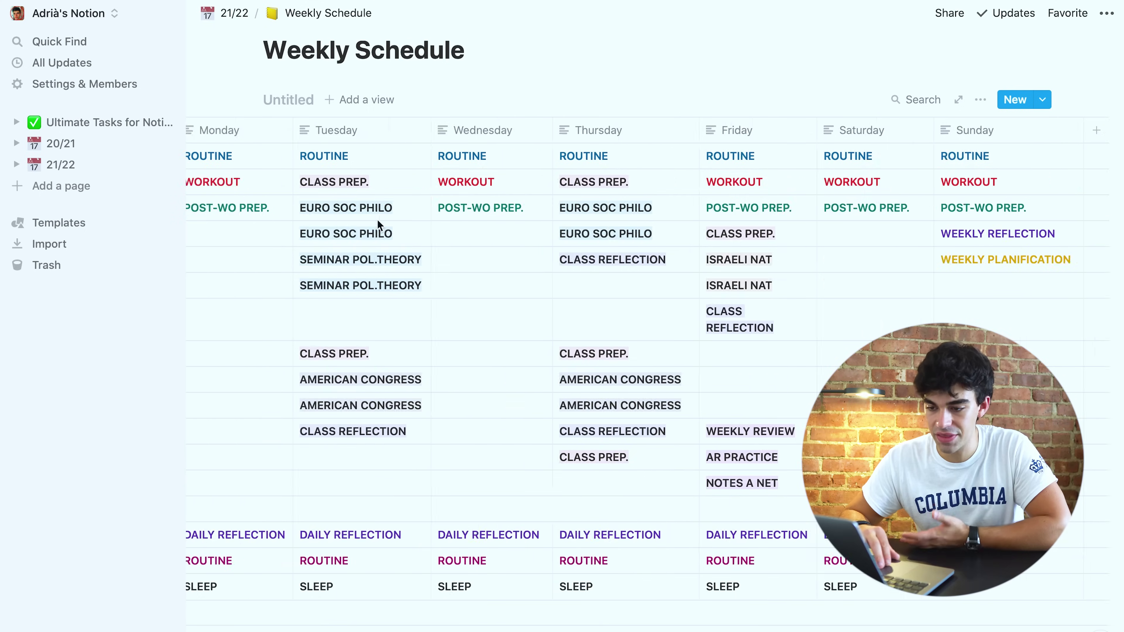
- Insert a new inline table in the empty block below the Weekly Schedule table
scroll(374, 227, down, 5)
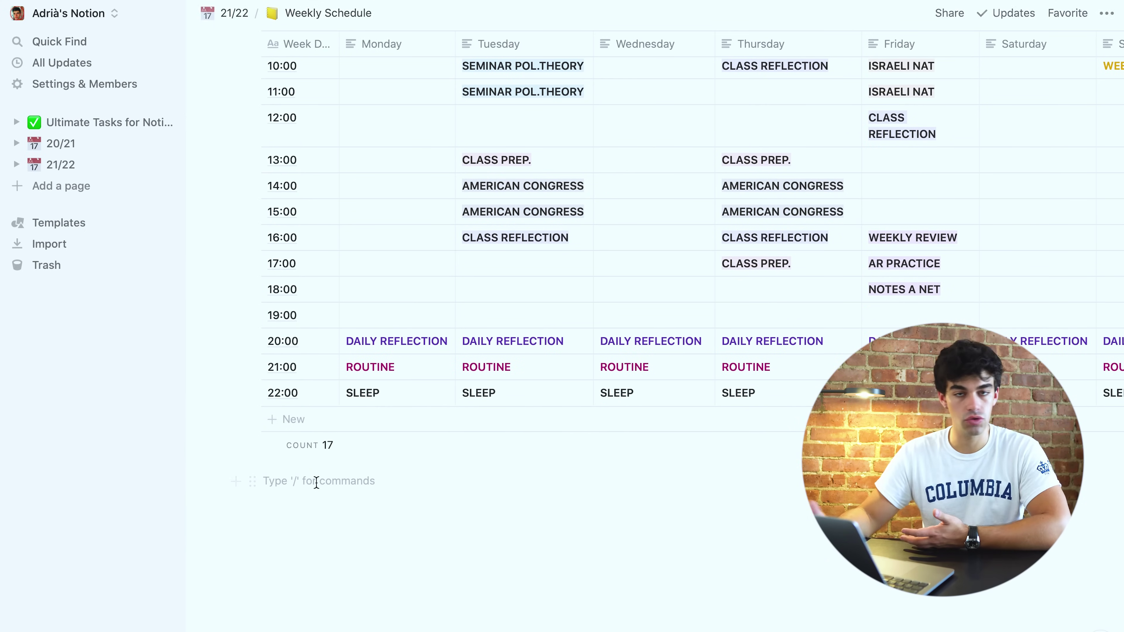
text(/)
key(BackSpace)
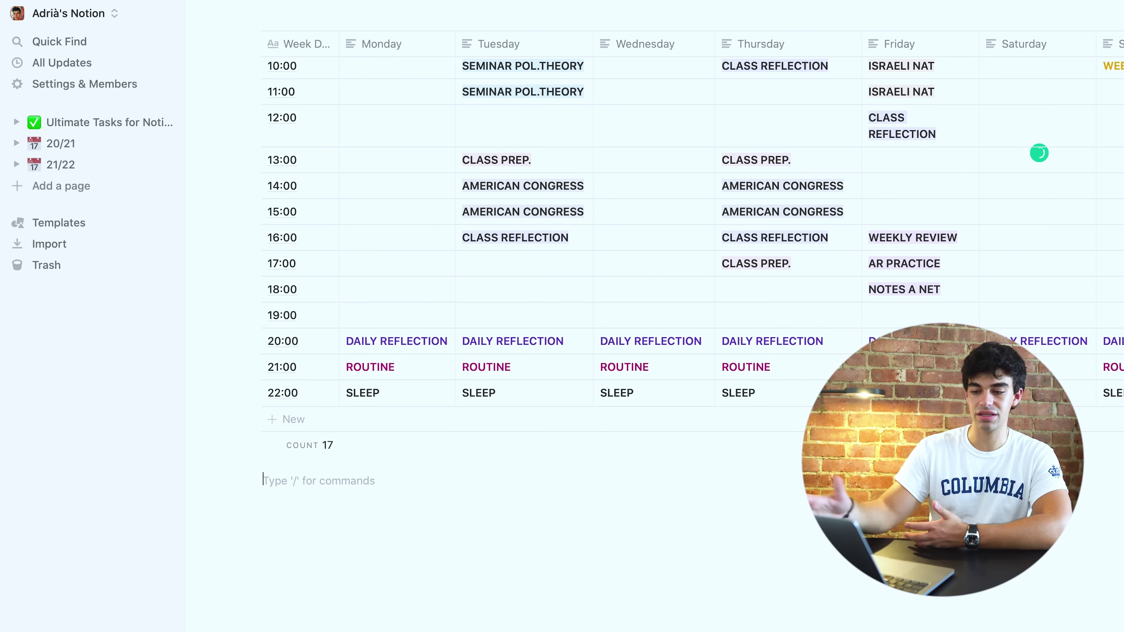
text(/table)
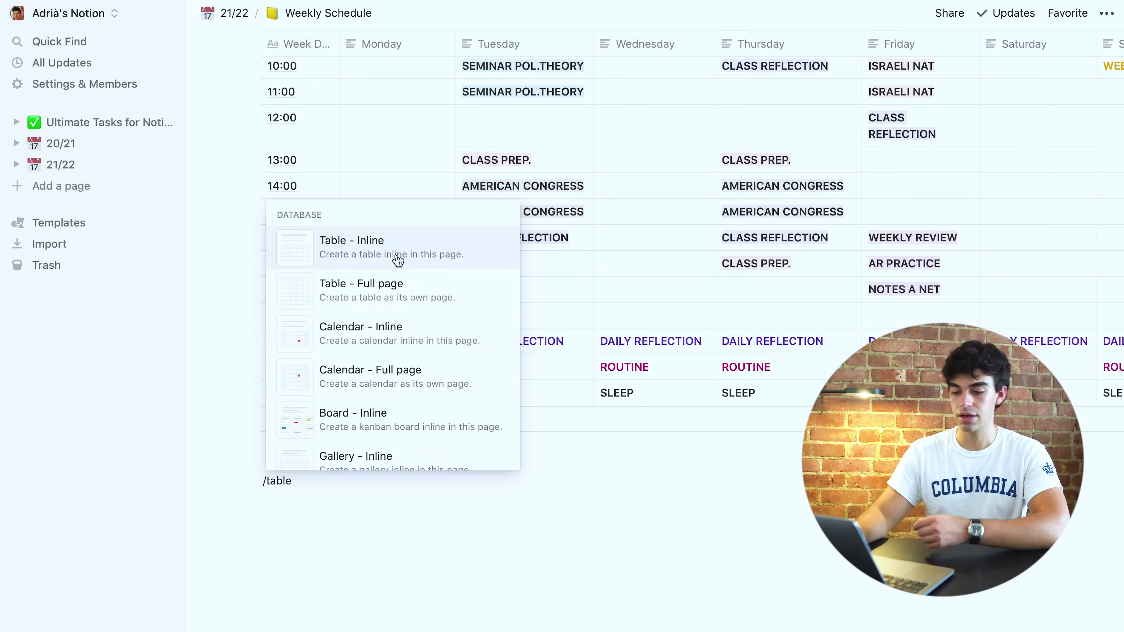
click(394, 258)
- Rename the new table's Name column to "hora"
scroll(495, 402, down, 4)
click(359, 344)
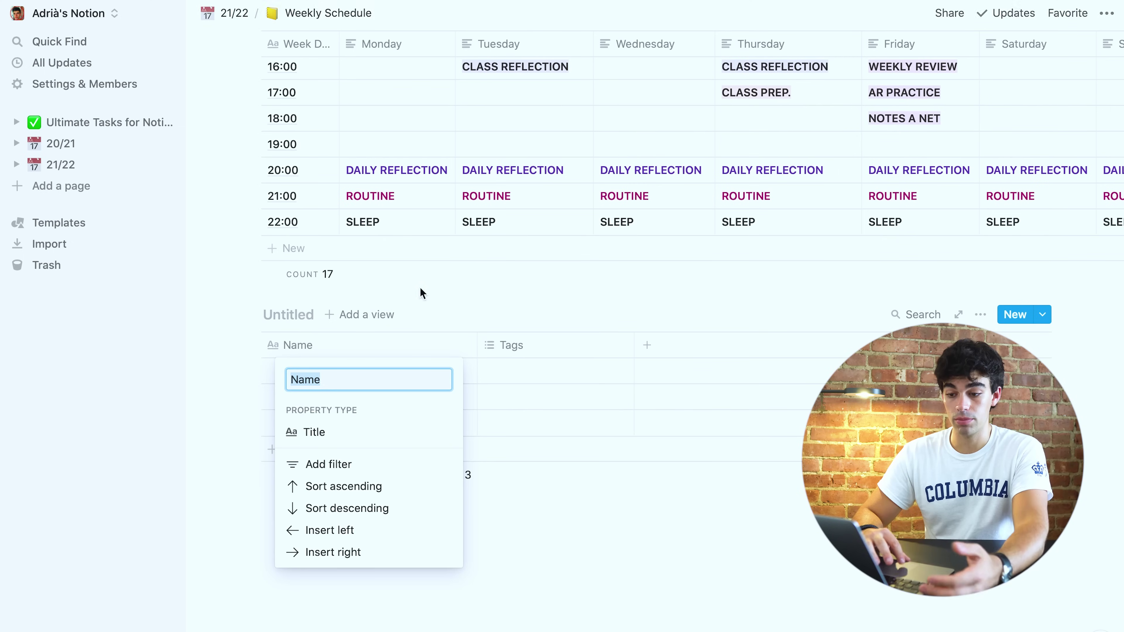
text(hora)
key(Return)
- Fill the hora column with the hours 09, 10, 11, 12 and 13, one per row
click(335, 372)
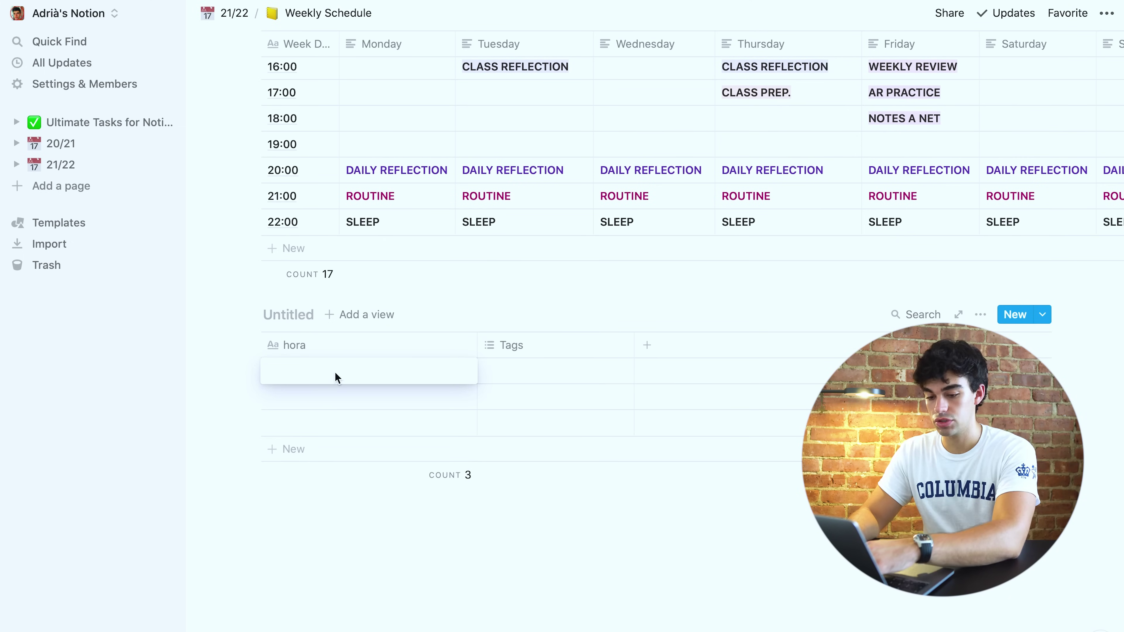
text(09)
key(Return)
key(Down)
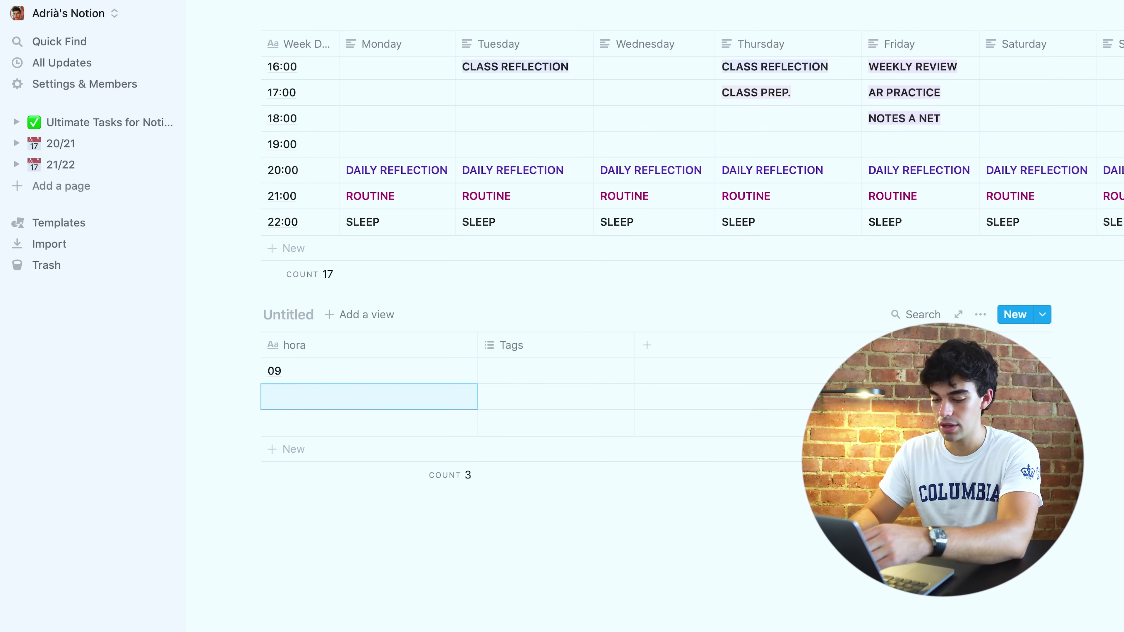
text(0)
key(Return)
text(11)
key(Return)
text(12)
key(Return)
text(13)
key(Return)
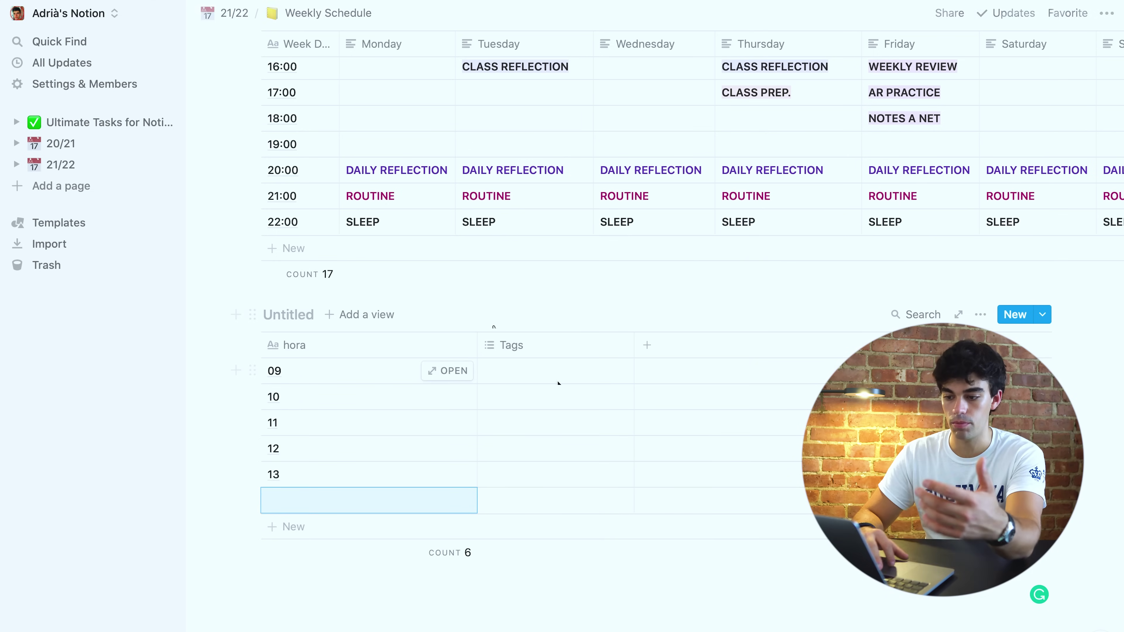
- Change the property type of the new table's Tags column to Text
scroll(557, 380, up, 2)
click(528, 392)
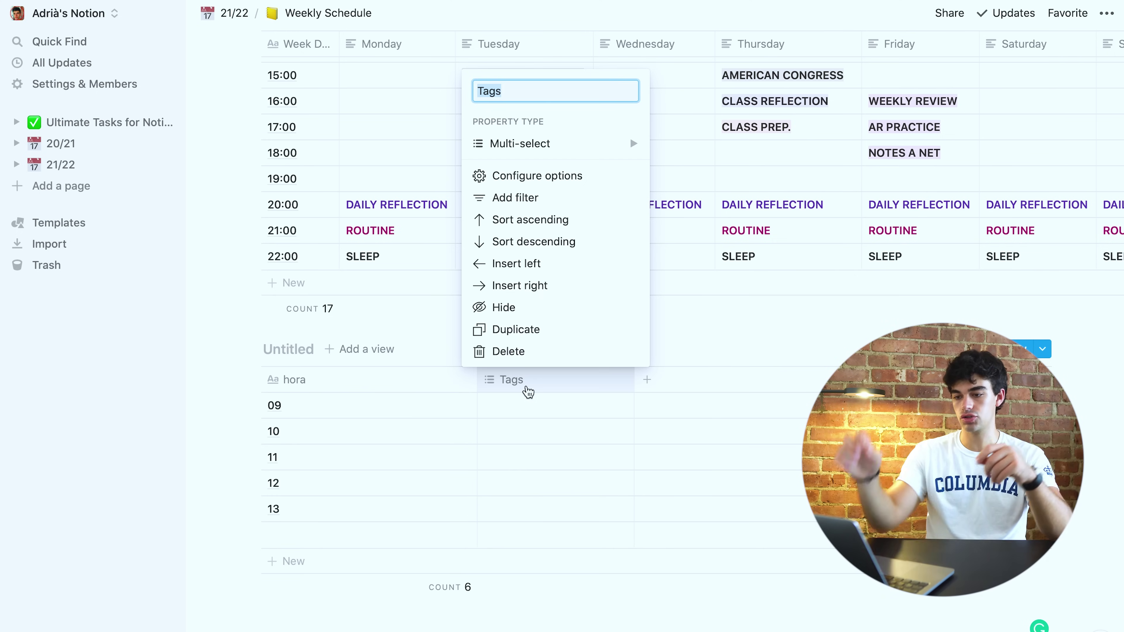
click(547, 143)
click(695, 49)
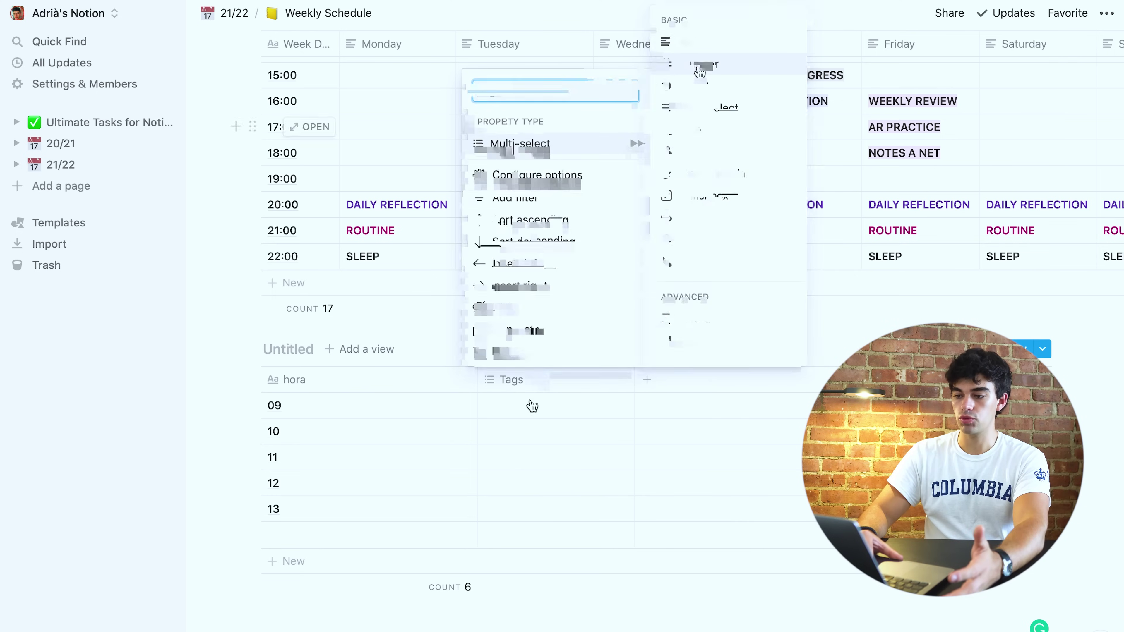
- Enter the sample texts "lakmvlkakmlv", "mclmsC" and "LÑADMSCÑMSVCD" in the Tags cells of rows 09, 10 and 11
click(522, 403)
text(lakm lkakmlv)
key(Return)
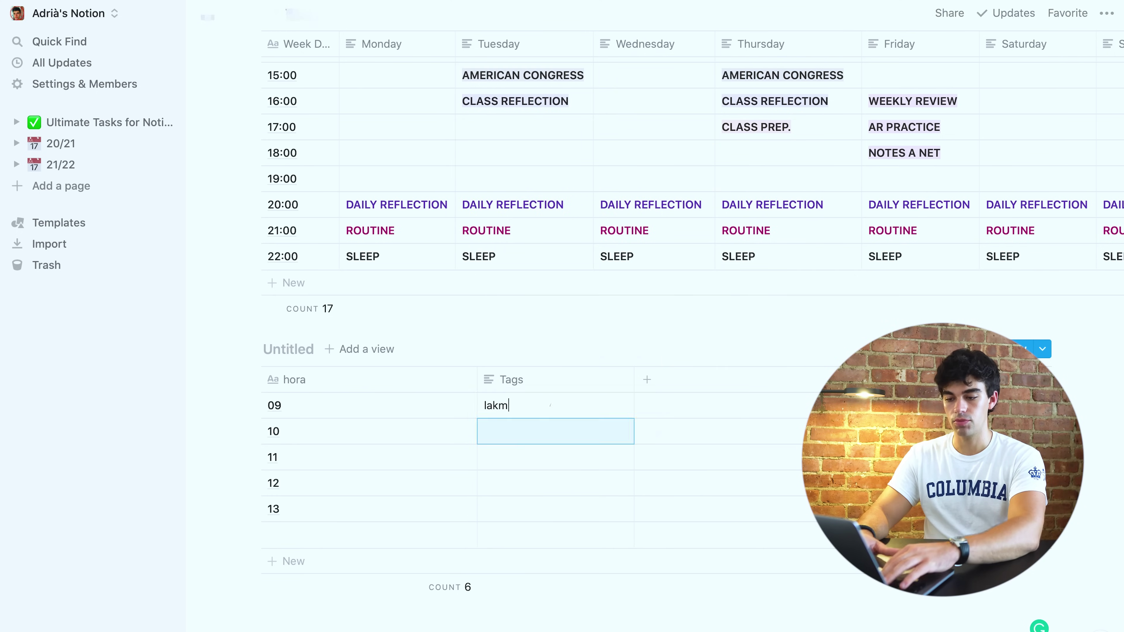
text(mclmsC)
key(Return)
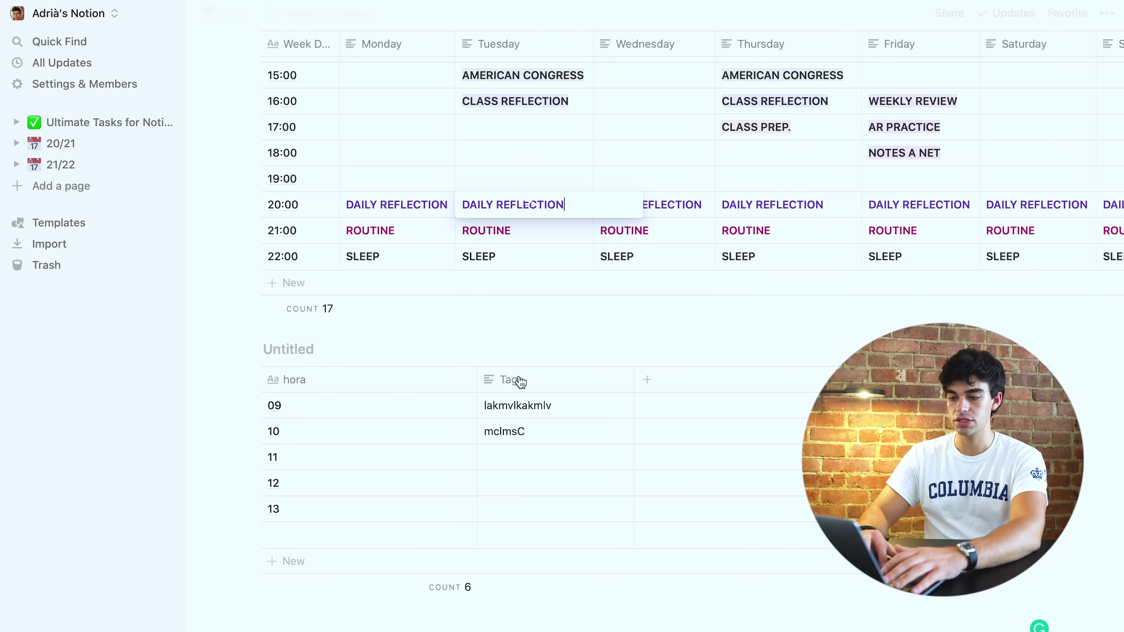
click(519, 460)
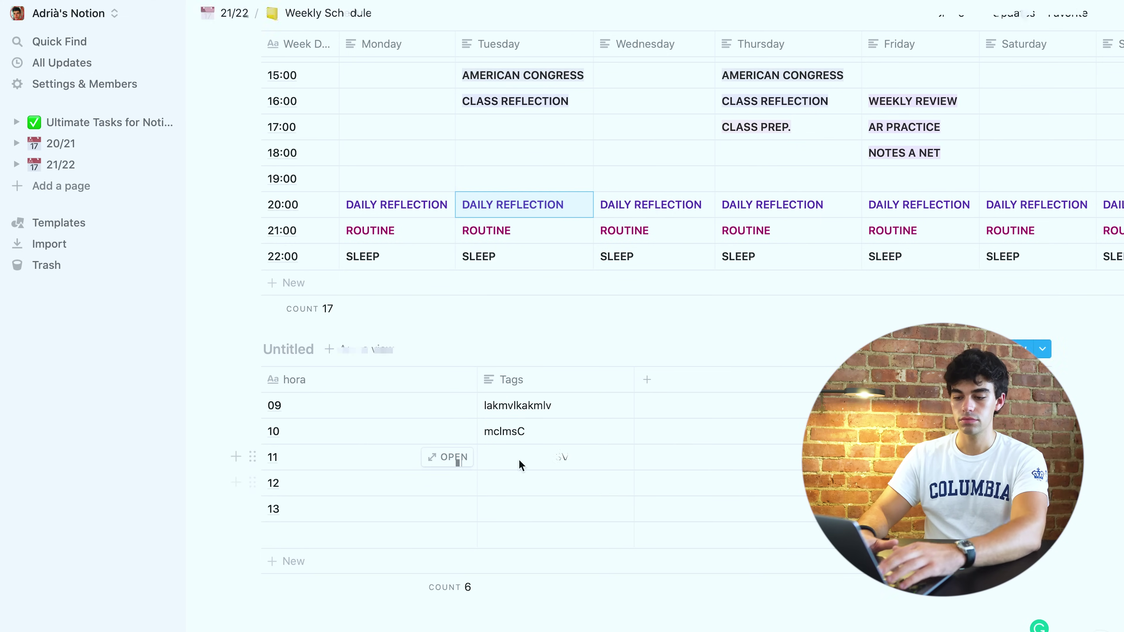
text(LÑADMSCÑMSVCD)
key(Return)
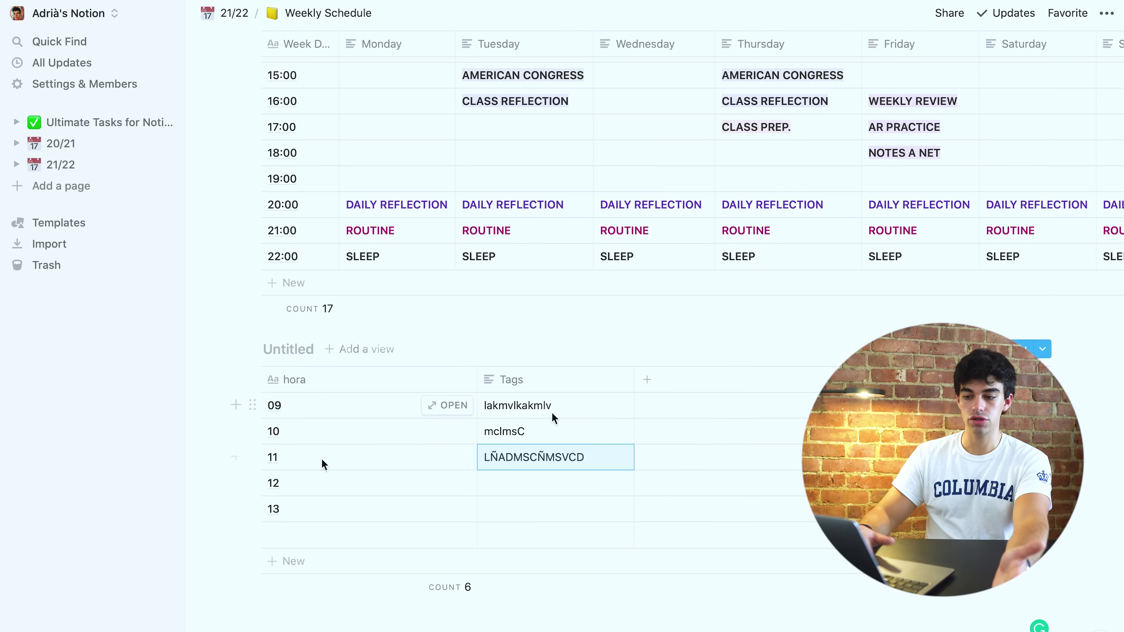
- Format the Tags text in row 09 as bold, italic and underlined
click(540, 409)
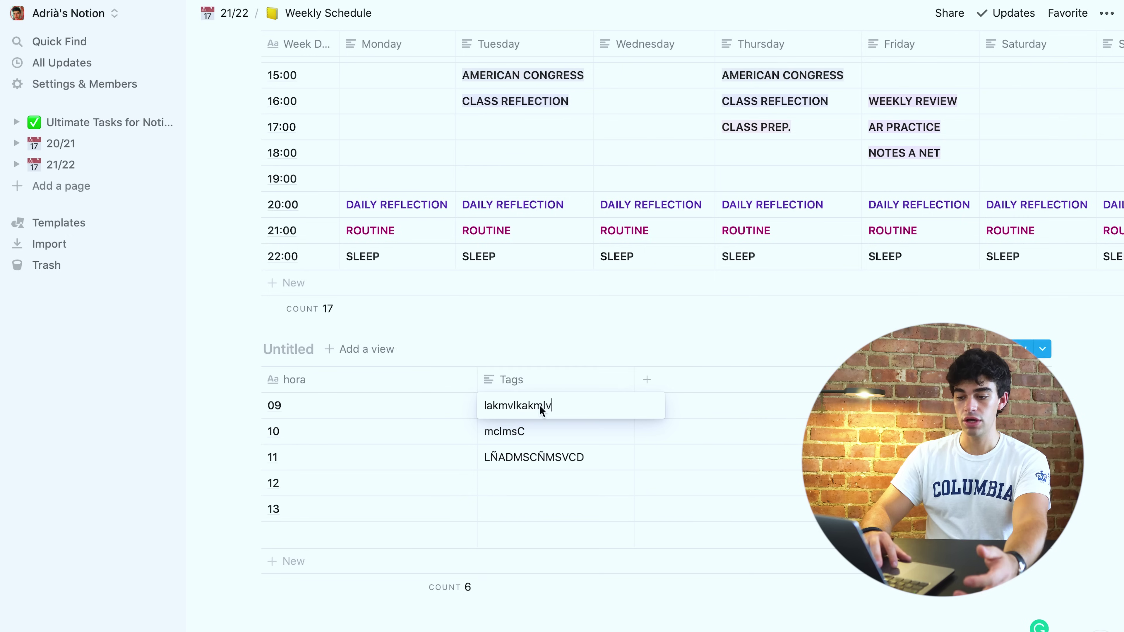
double_click(541, 409)
key(super+b)
key(super+i)
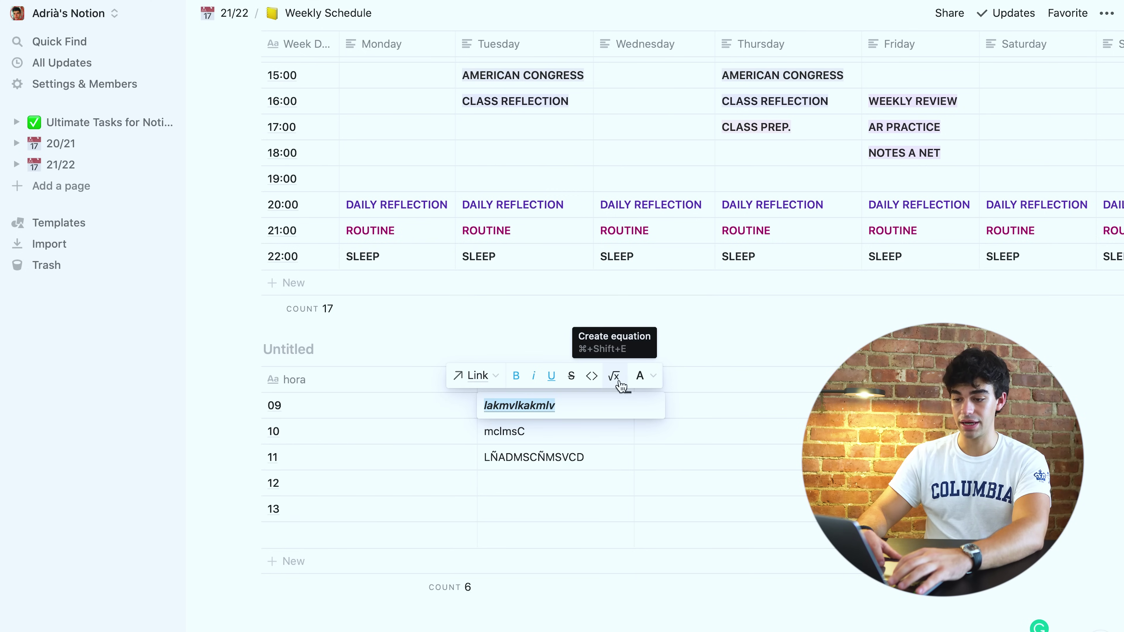
- Apply the Green text color and the Green background in turn to the Tags text in row 09
click(641, 377)
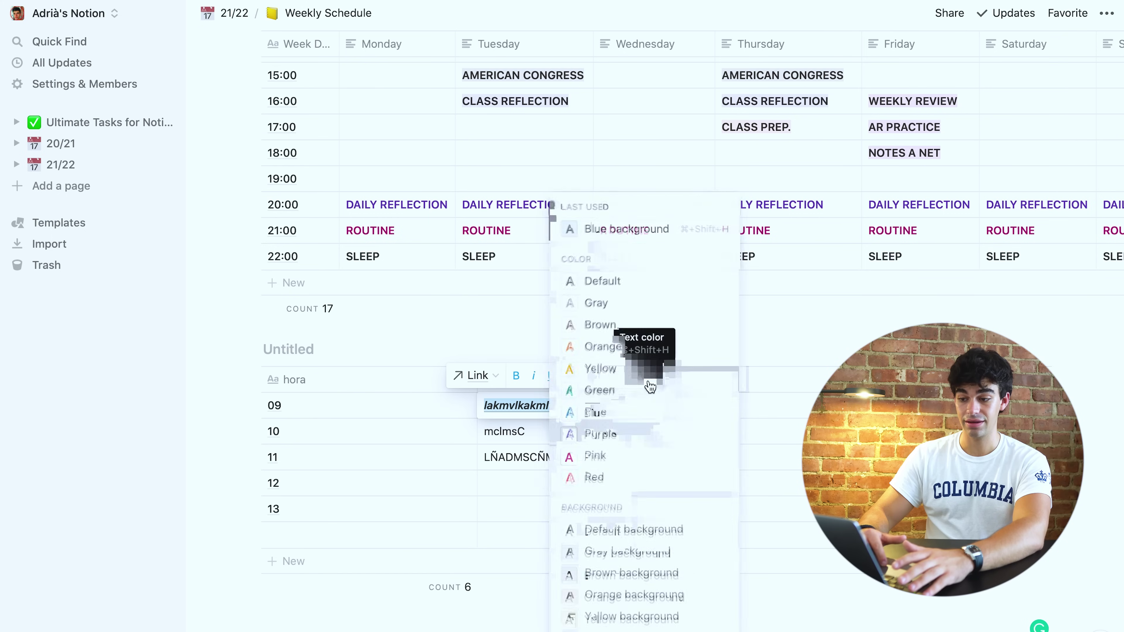
scroll(620, 399, down, 3)
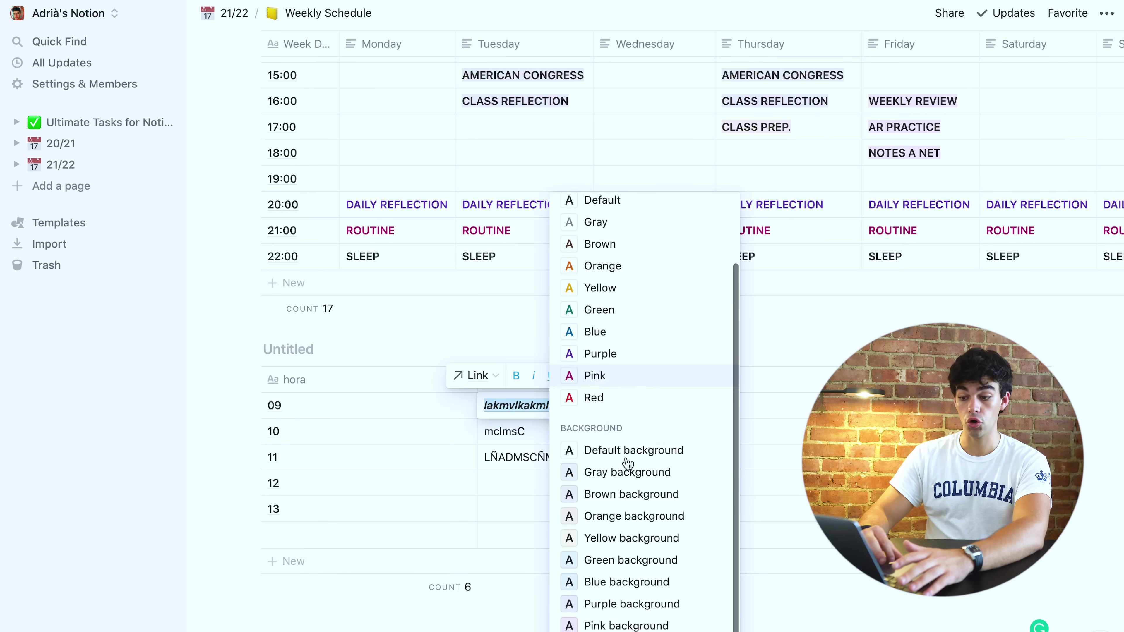
click(608, 318)
click(639, 375)
click(640, 376)
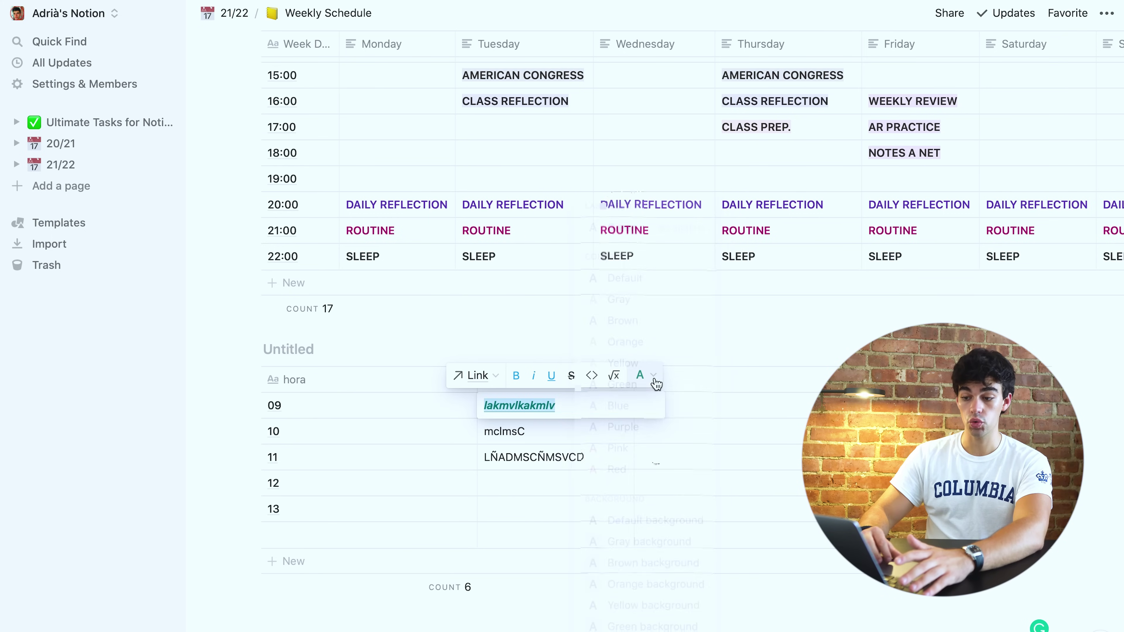
click(640, 376)
scroll(637, 582, down, 3)
click(635, 560)
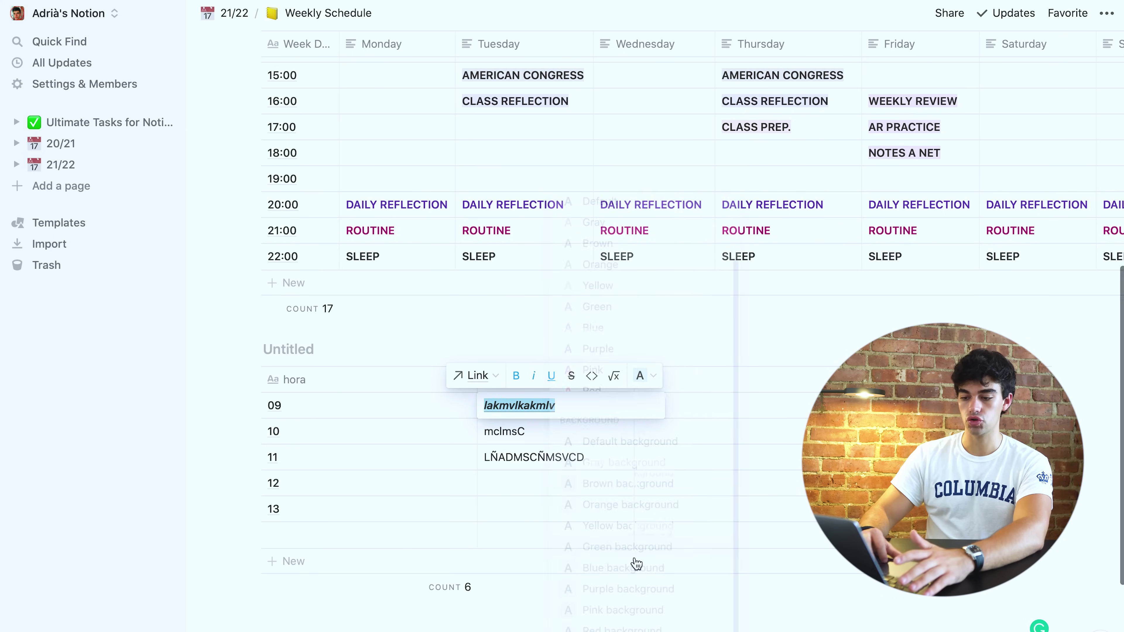
- Delete the sample text from the Tags cells of rows 09 and 10
scroll(574, 213, up, 3)
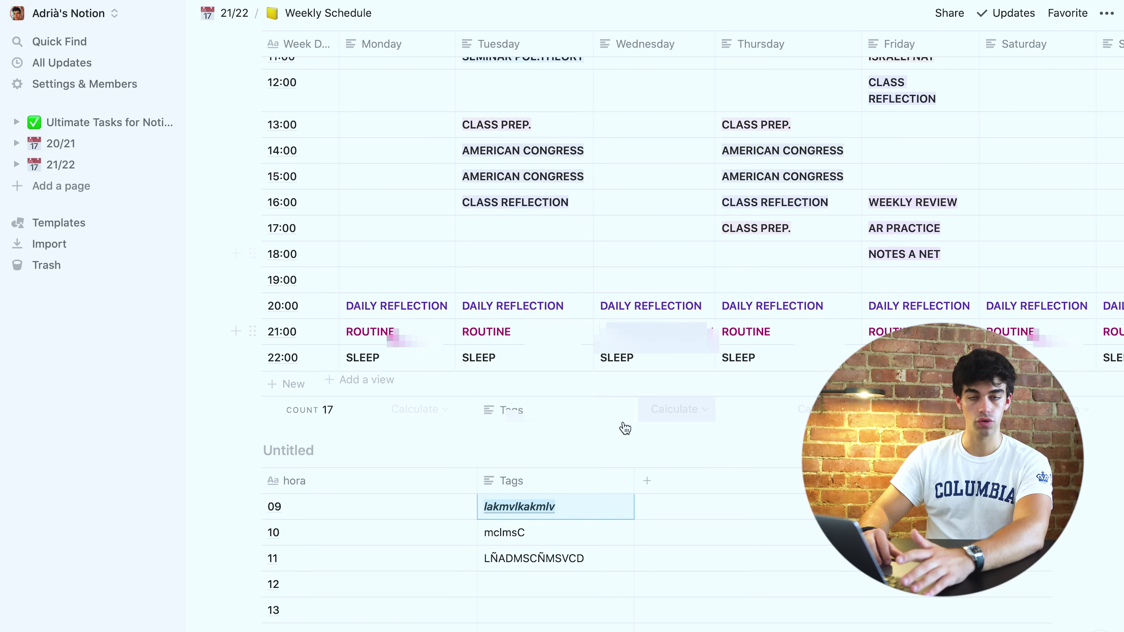
scroll(623, 428, down, 2)
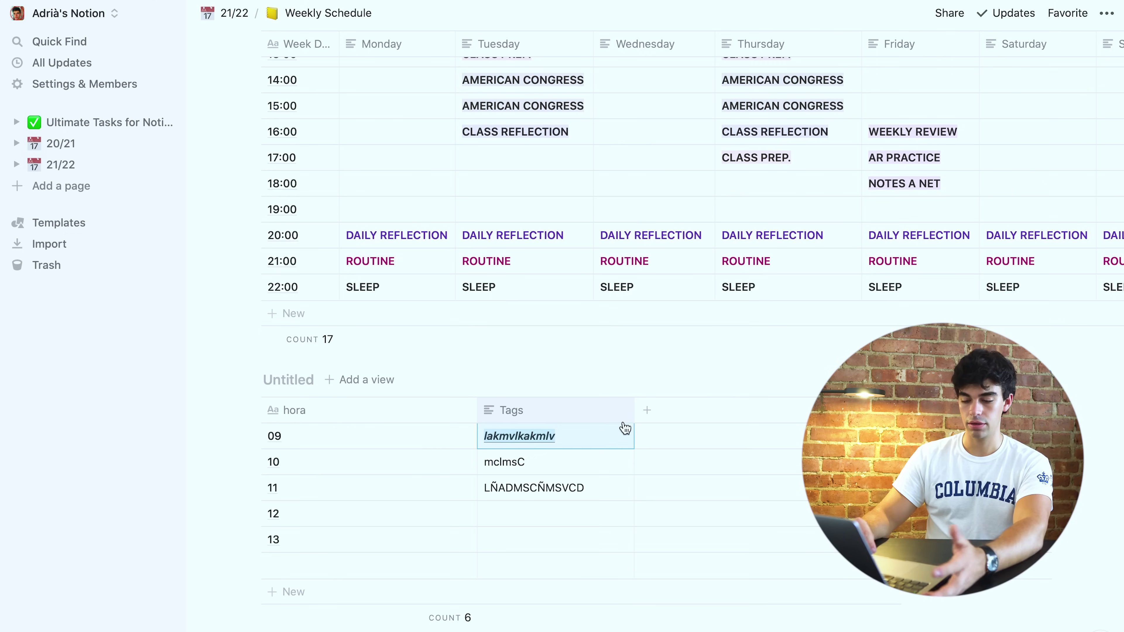
click(565, 438)
key(BackSpace)
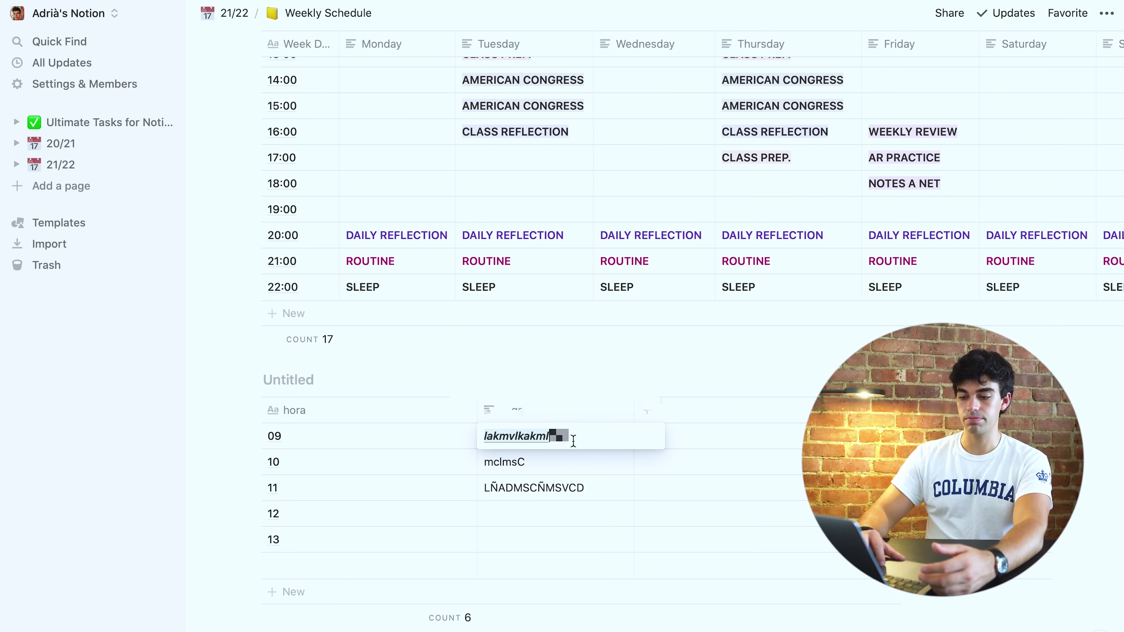
key(alt+BackSpace)
key(Escape)
click(517, 467)
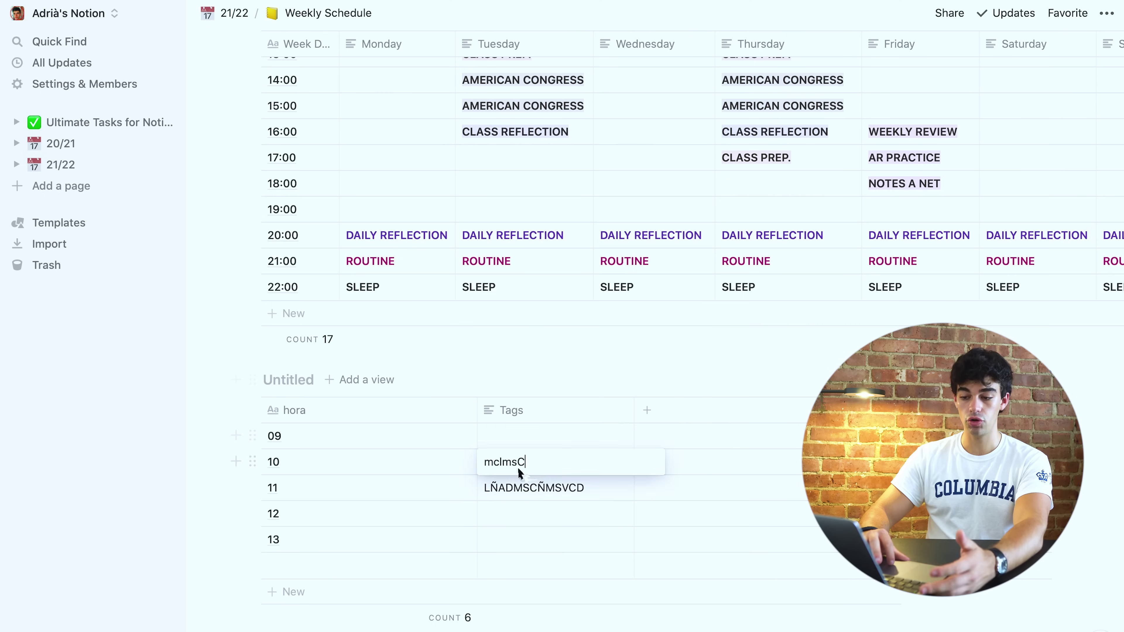
key(BackSpace)
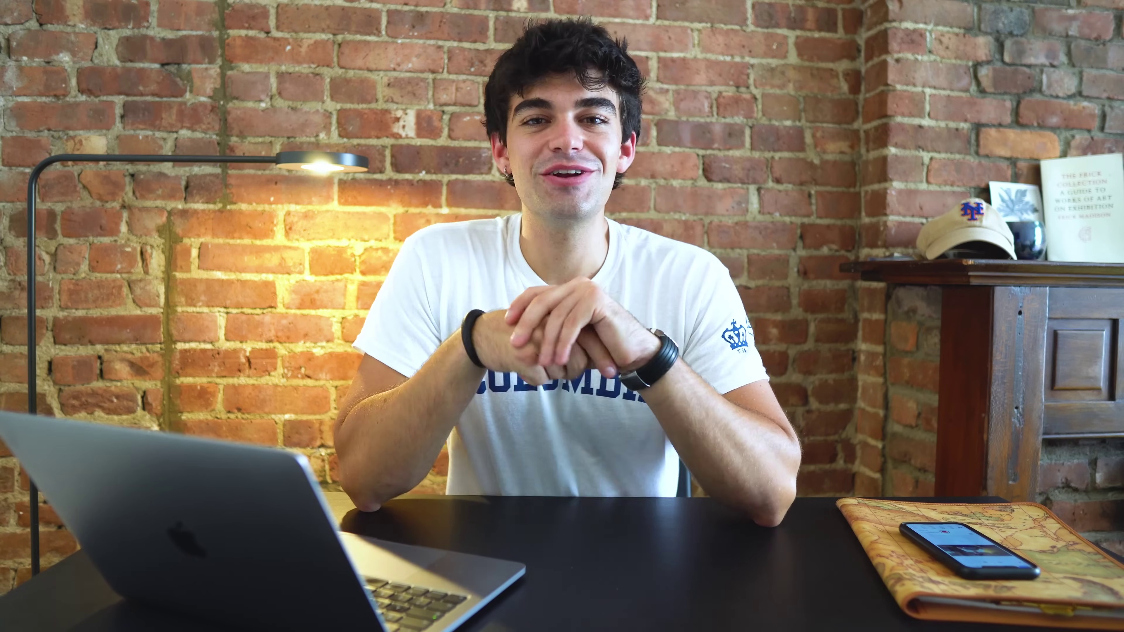